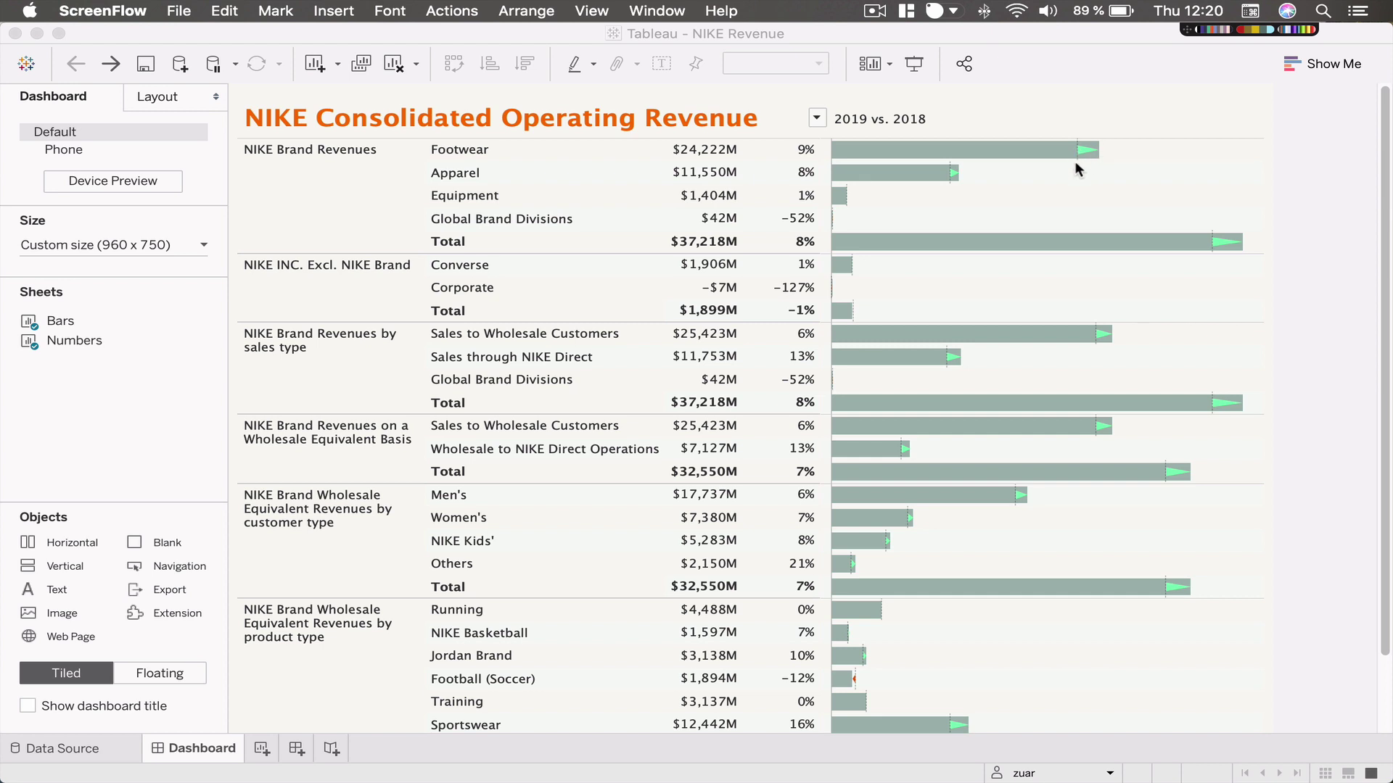
# Switch the dashboard's Compare filter to 2018 vs. 2017.
pyautogui.click(817, 118)
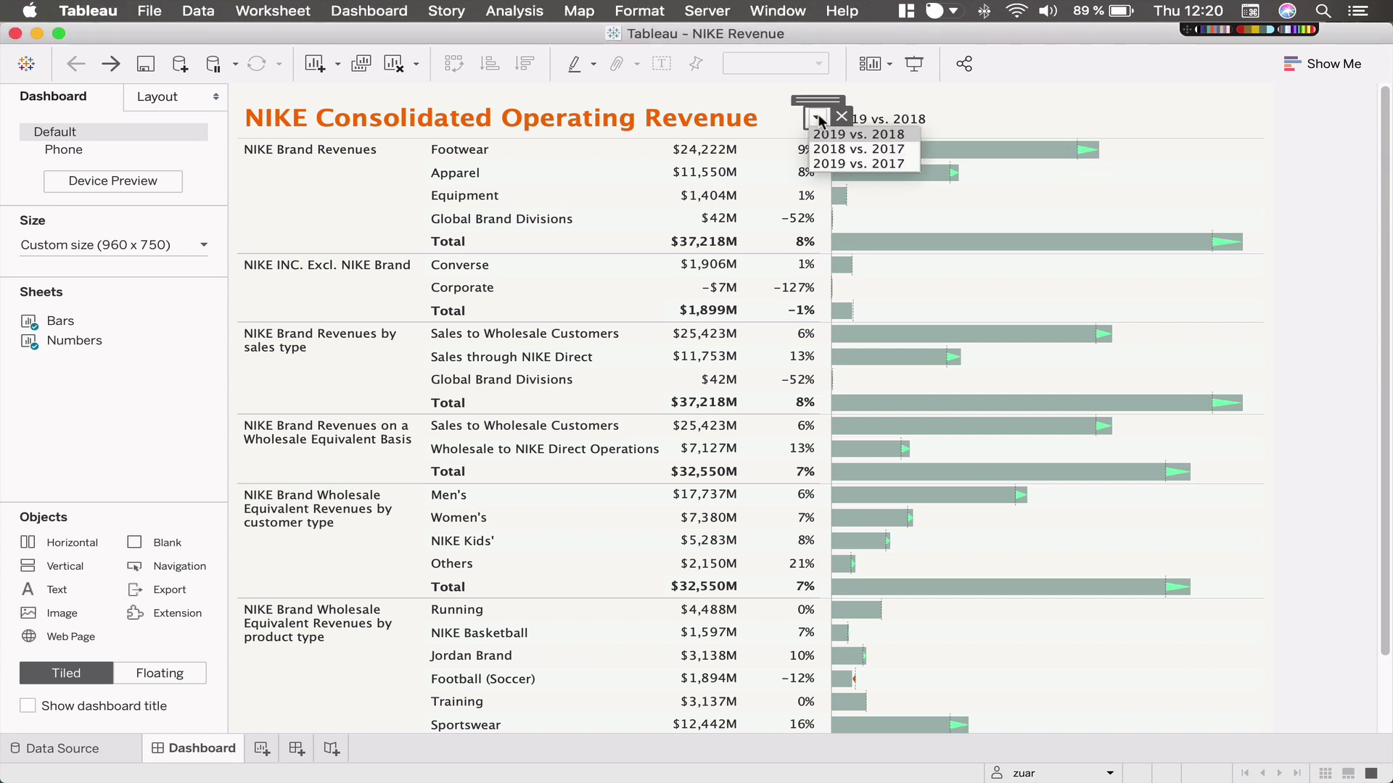
pyautogui.click(835, 148)
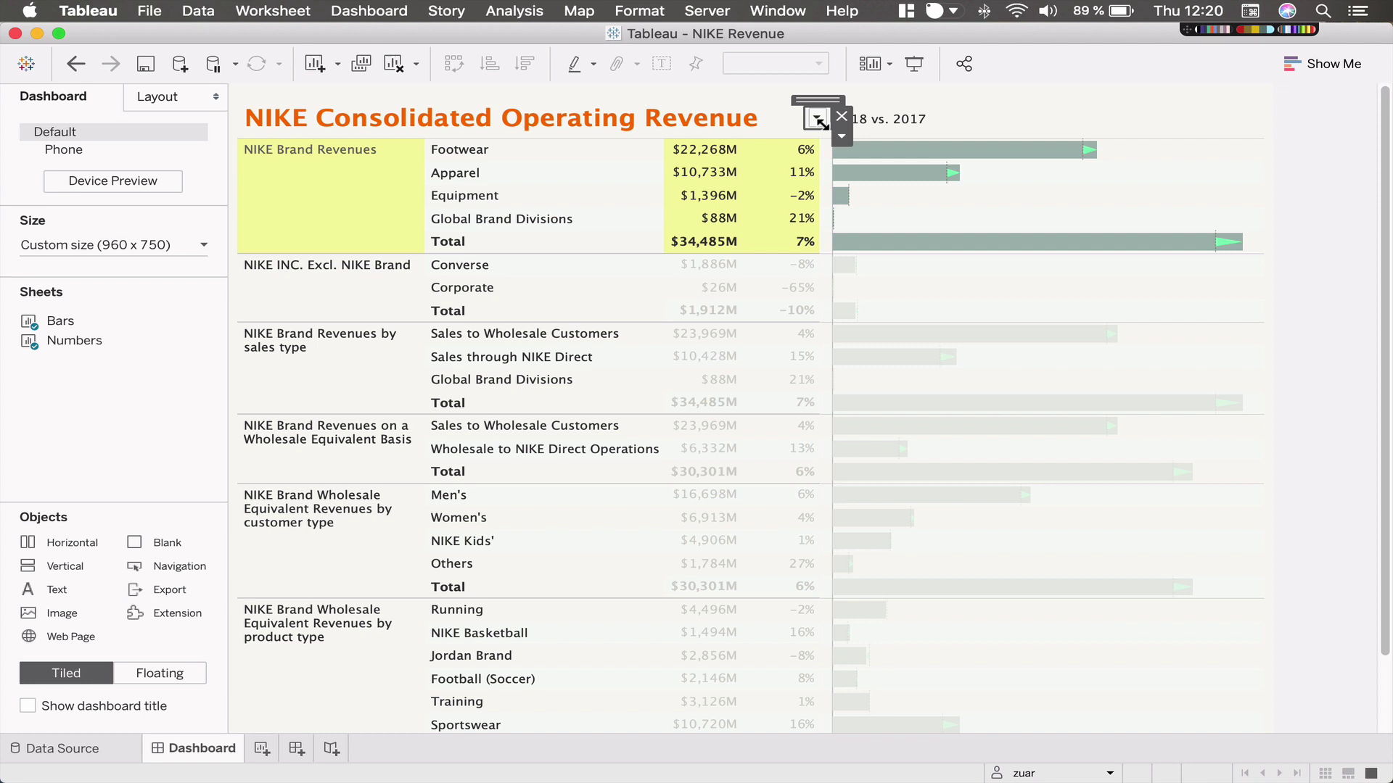
pyautogui.click(1306, 152)
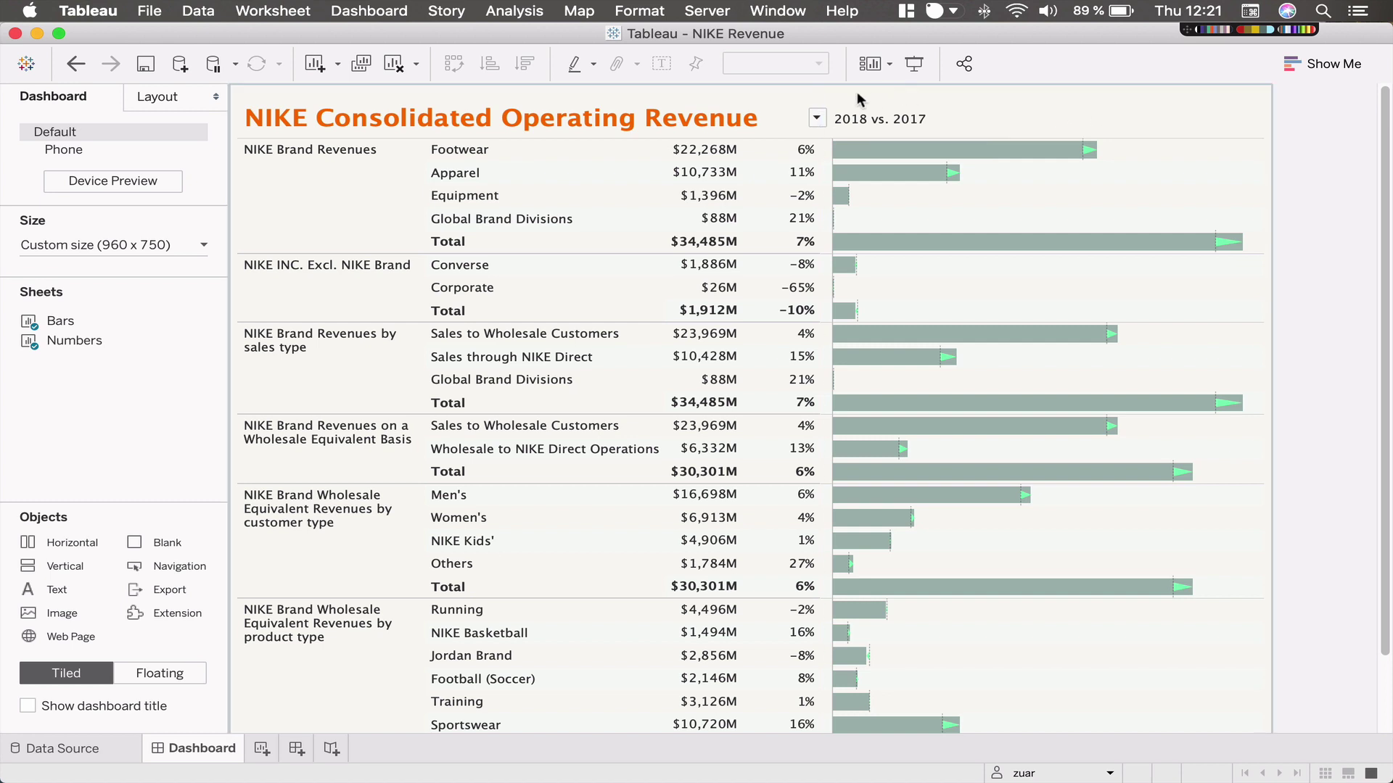
# Change the Compare filter to 2019 vs. 2017 and leave it there.
pyautogui.click(816, 121)
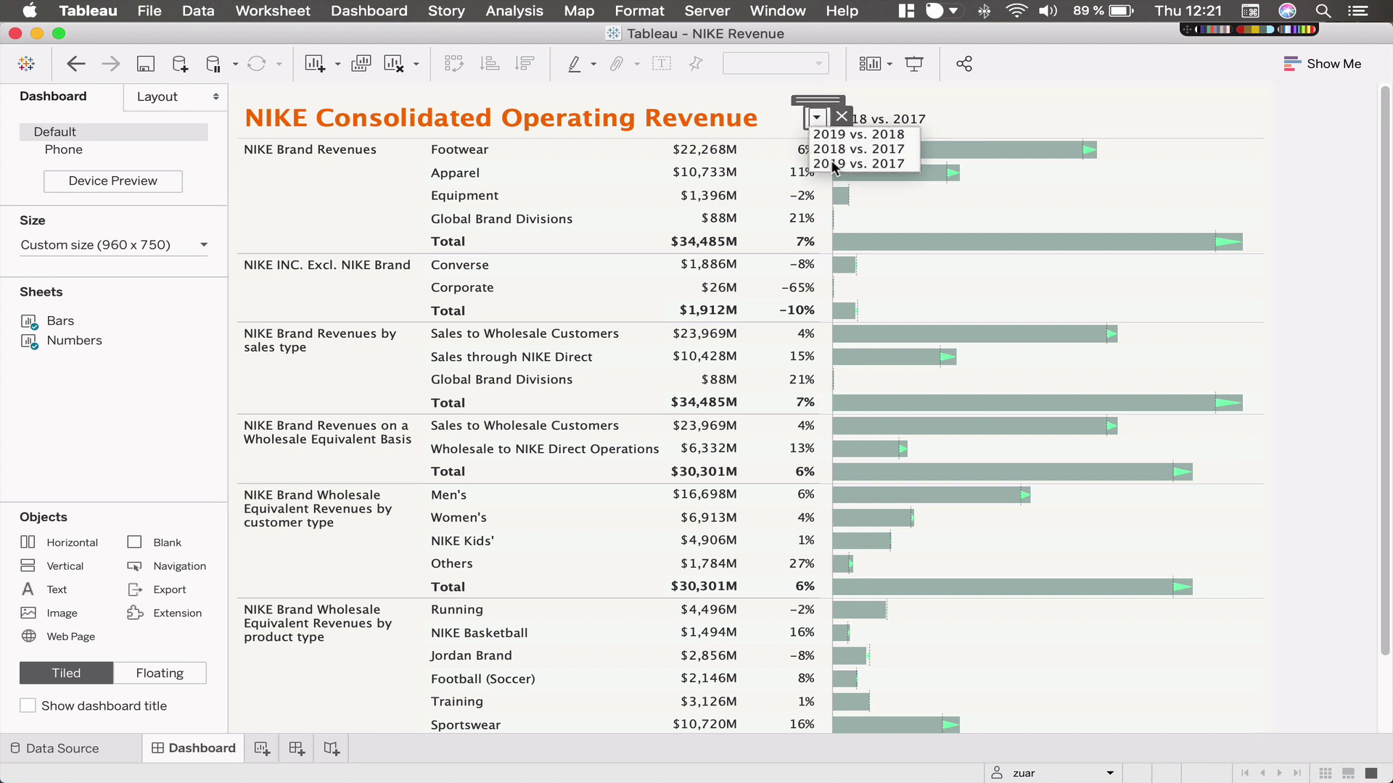
pyautogui.click(835, 165)
pyautogui.click(818, 117)
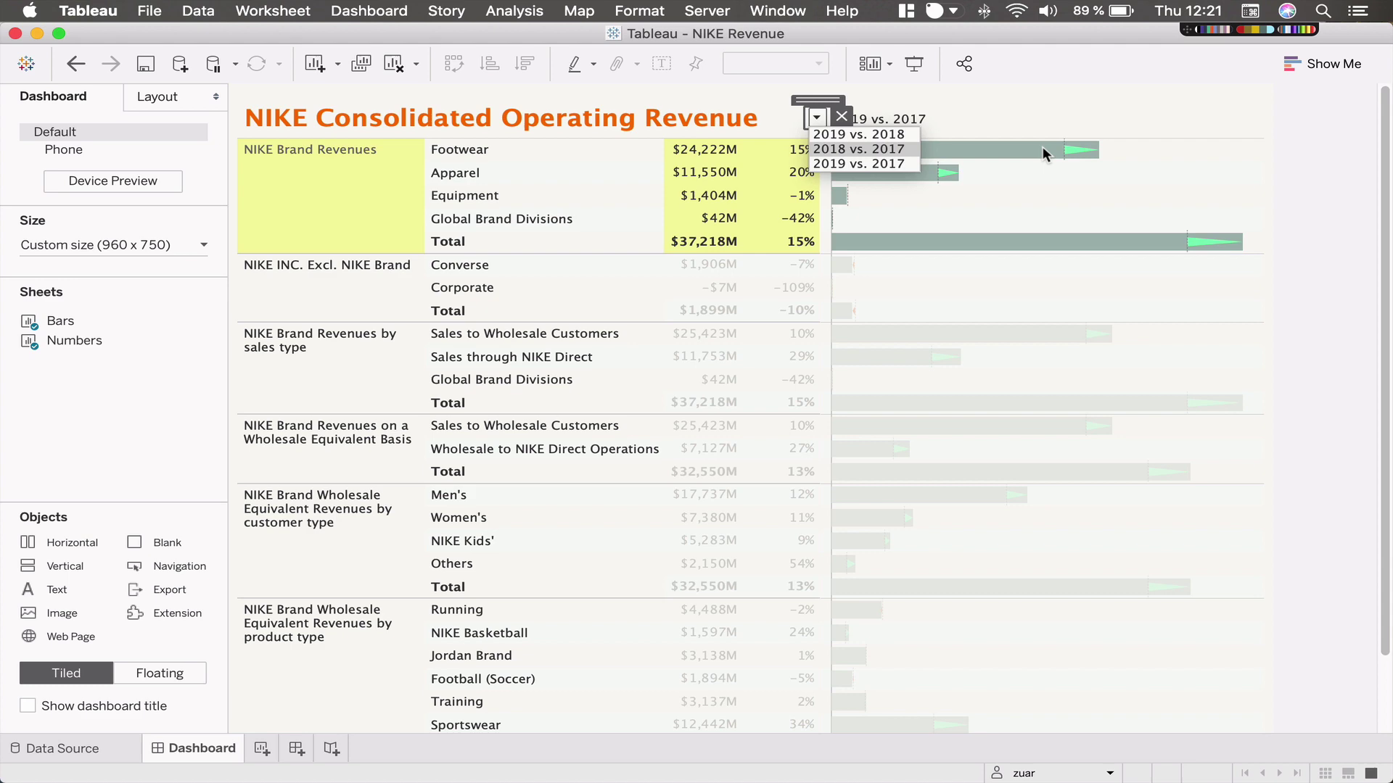
pyautogui.click(1063, 167)
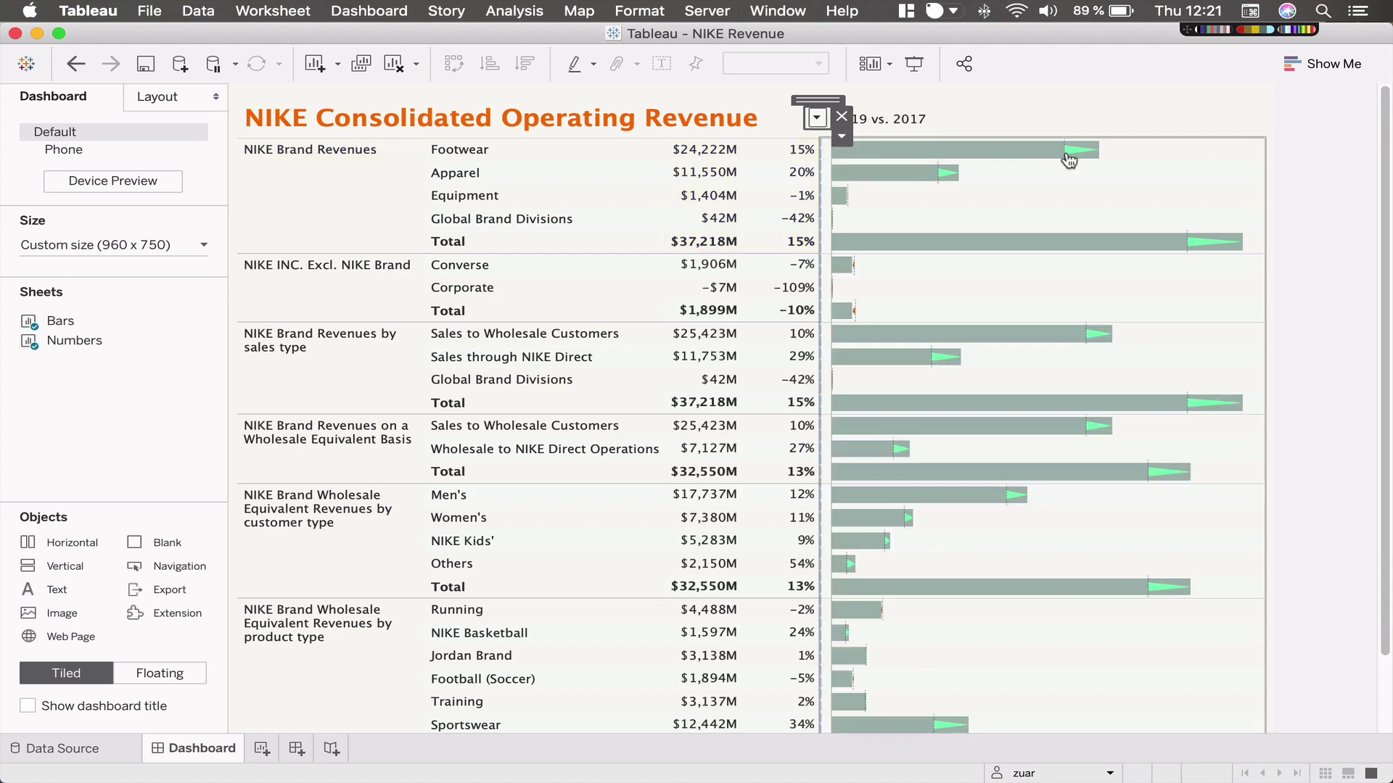
pyautogui.click(817, 119)
pyautogui.click(1310, 178)
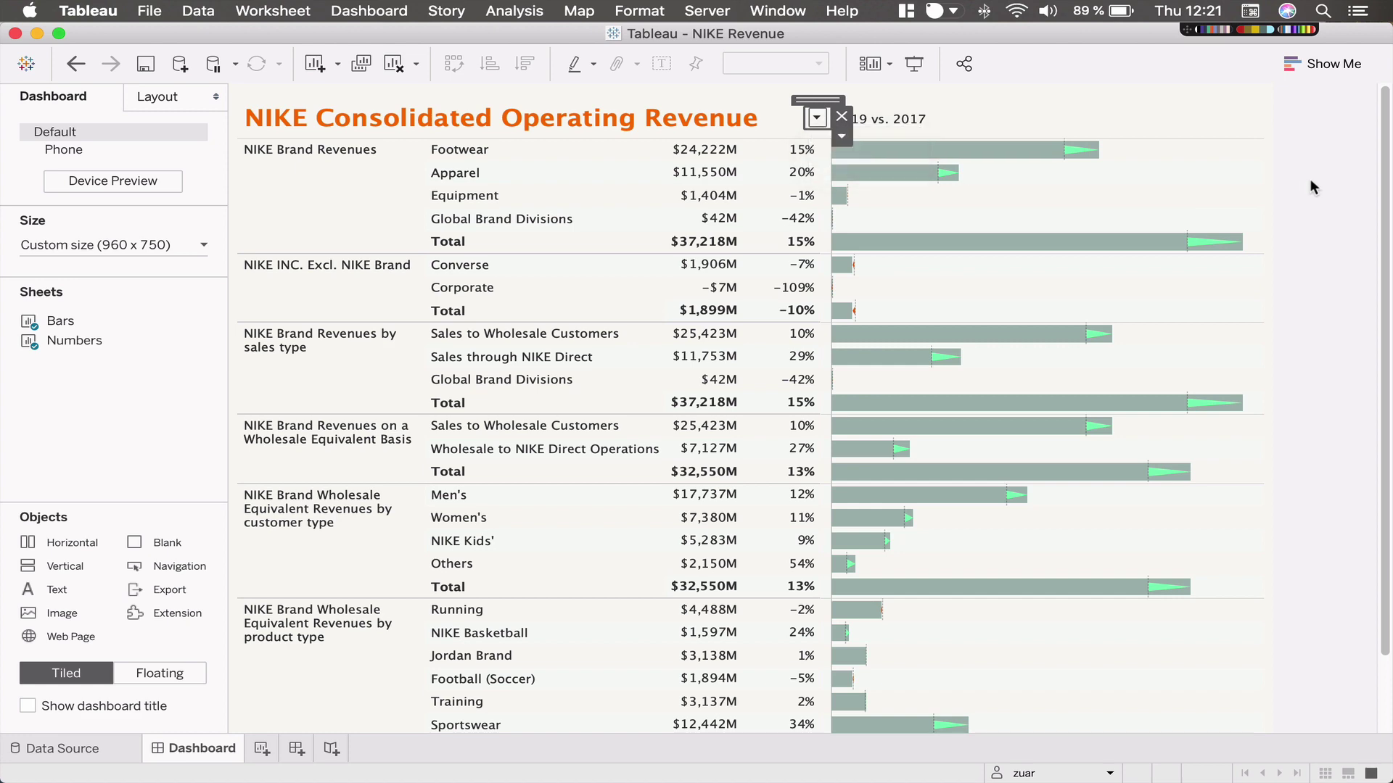
# Start a new worksheet and put Year, Split and Category on Rows.
pyautogui.click(262, 749)
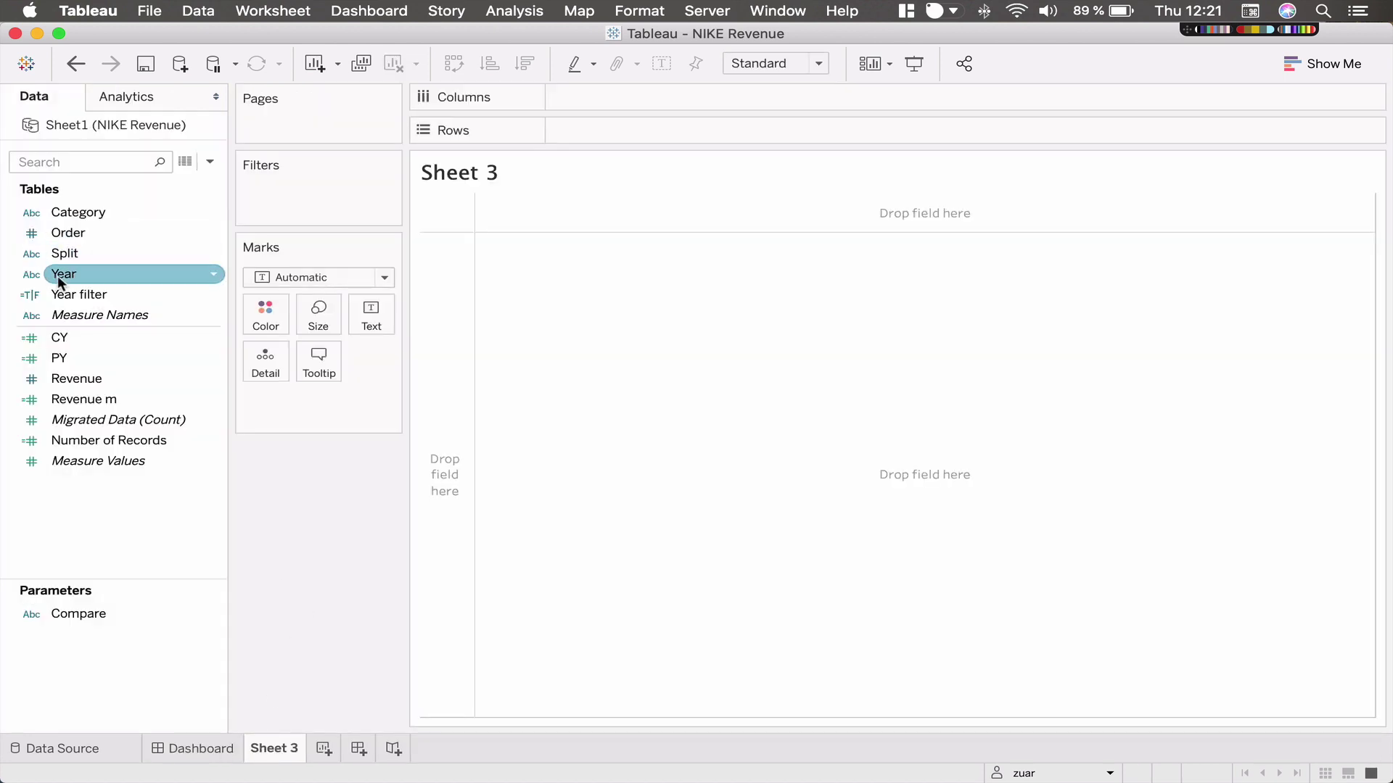
pyautogui.moveTo(59, 279); pyautogui.dragTo(580, 129)
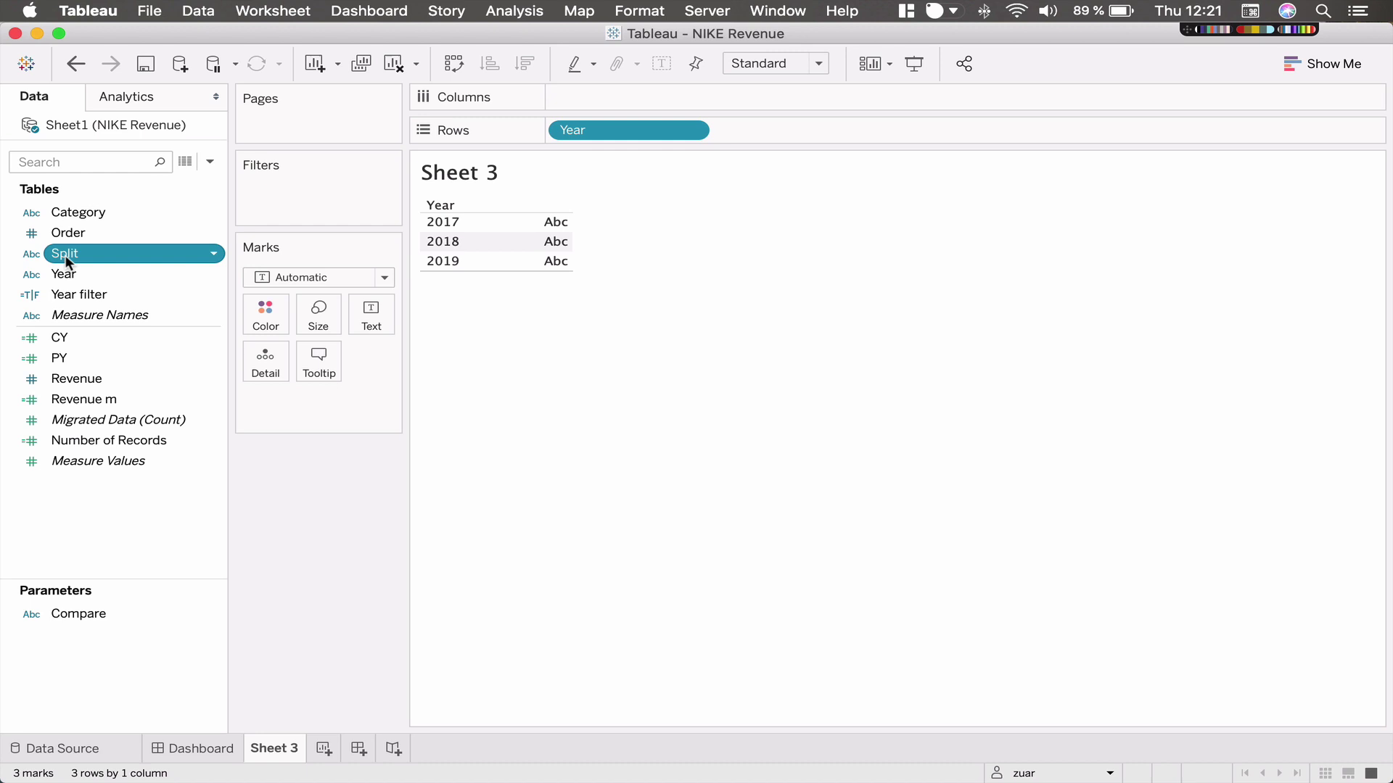
pyautogui.moveTo(64, 253); pyautogui.dragTo(754, 125)
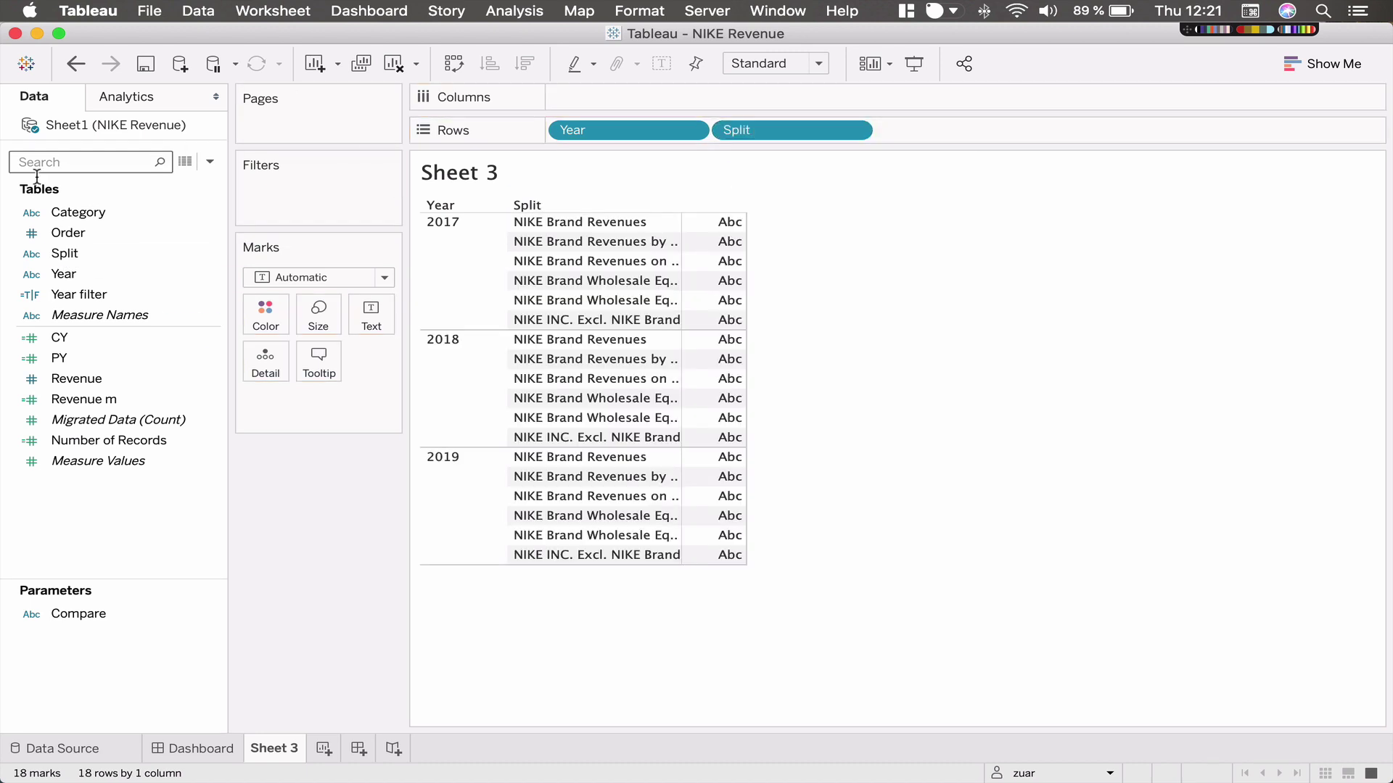
pyautogui.moveTo(65, 215); pyautogui.dragTo(892, 133)
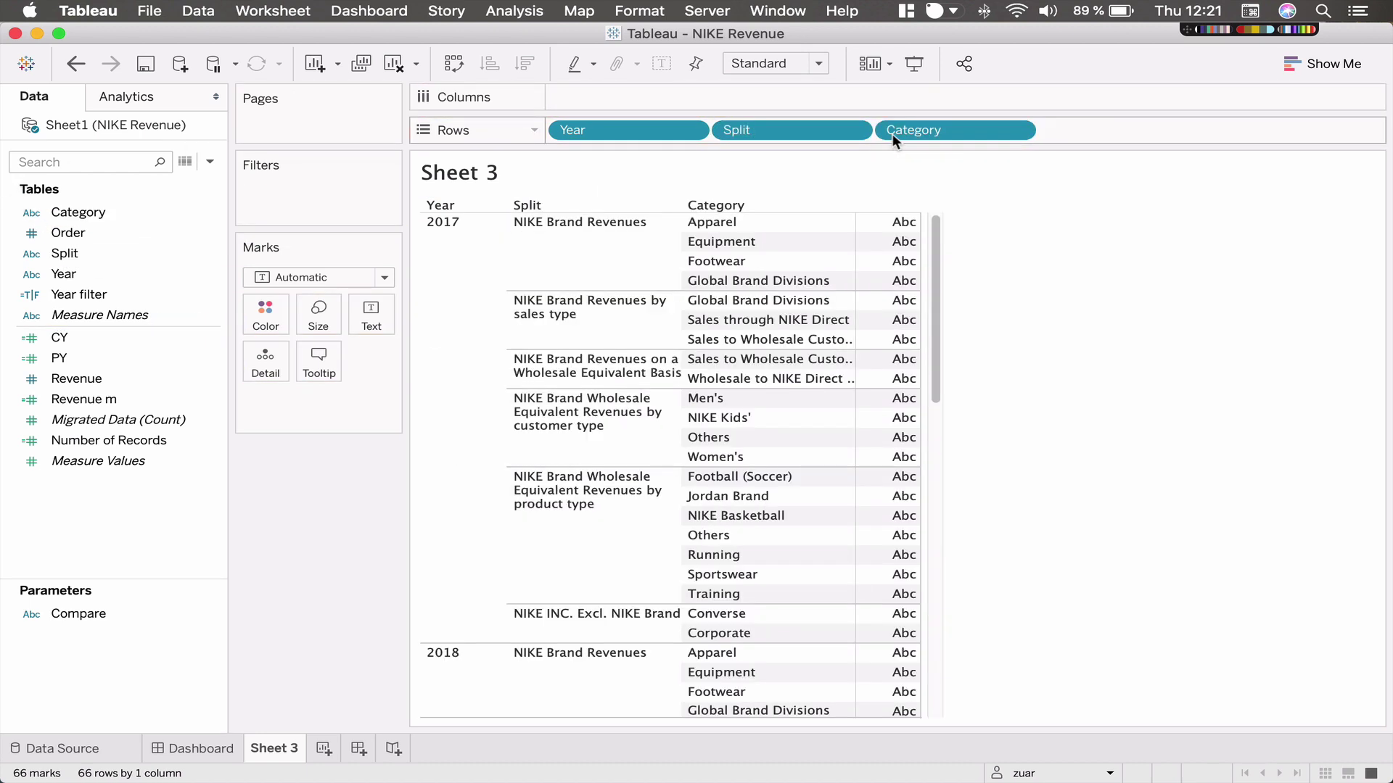
# Plot SUM(Revenue m) on Columns as horizontal bars.
pyautogui.scroll(-10, 701, 575)
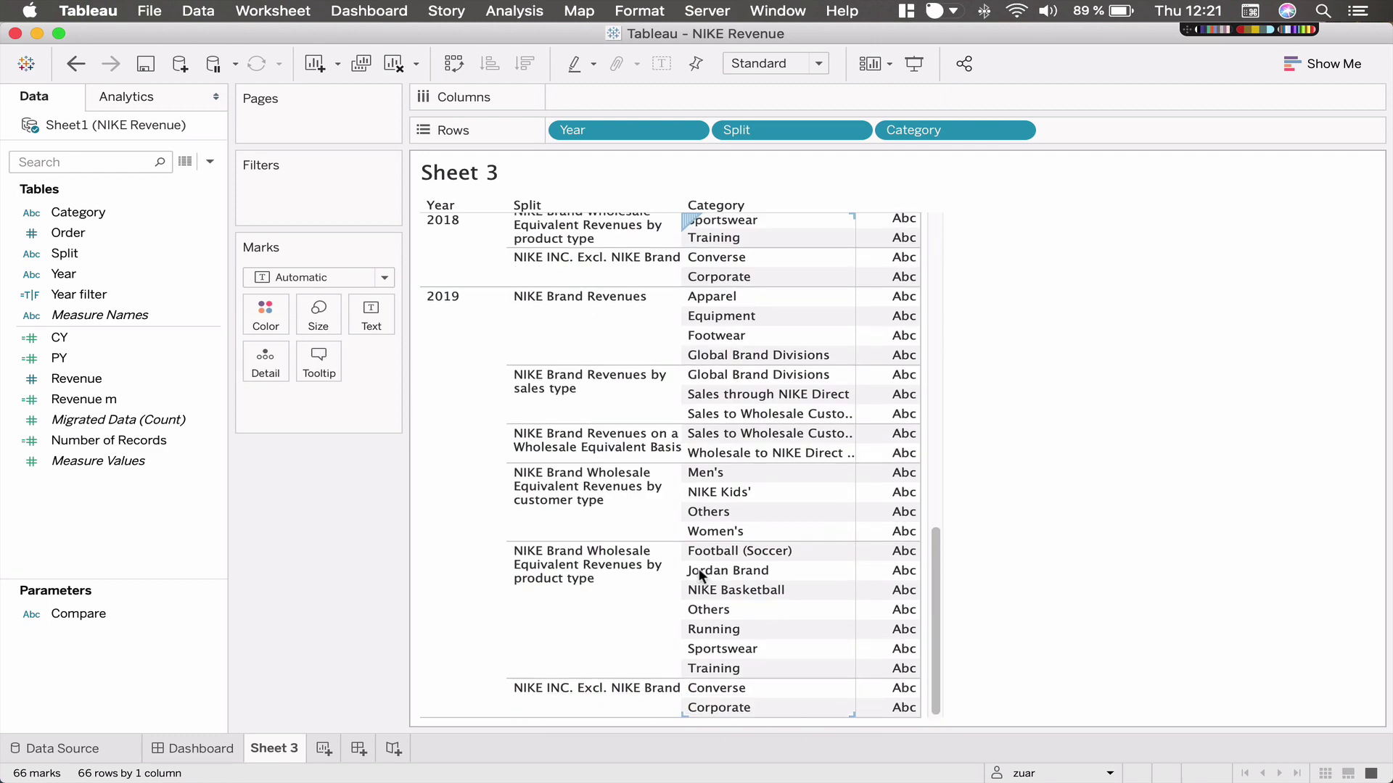
pyautogui.scroll(10, 701, 574)
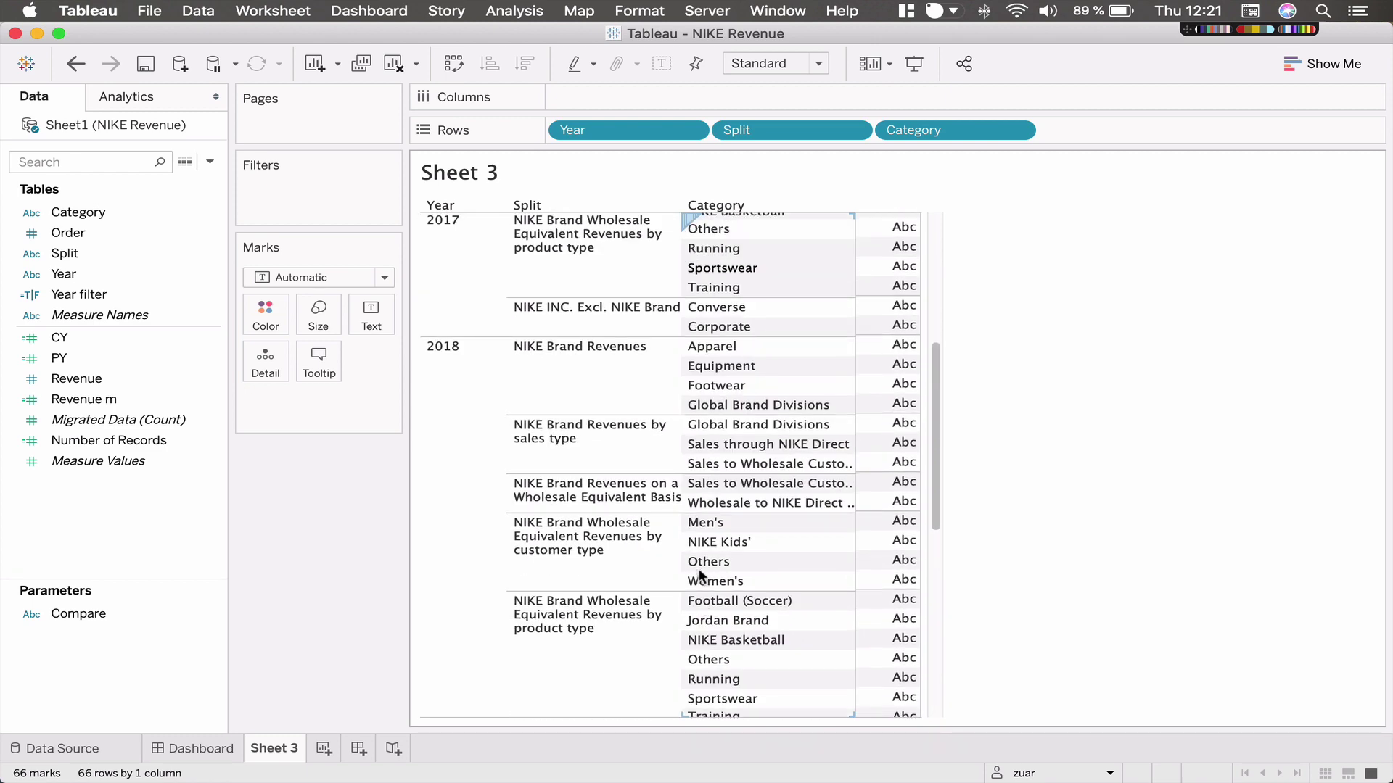
pyautogui.scroll(-10, 701, 575)
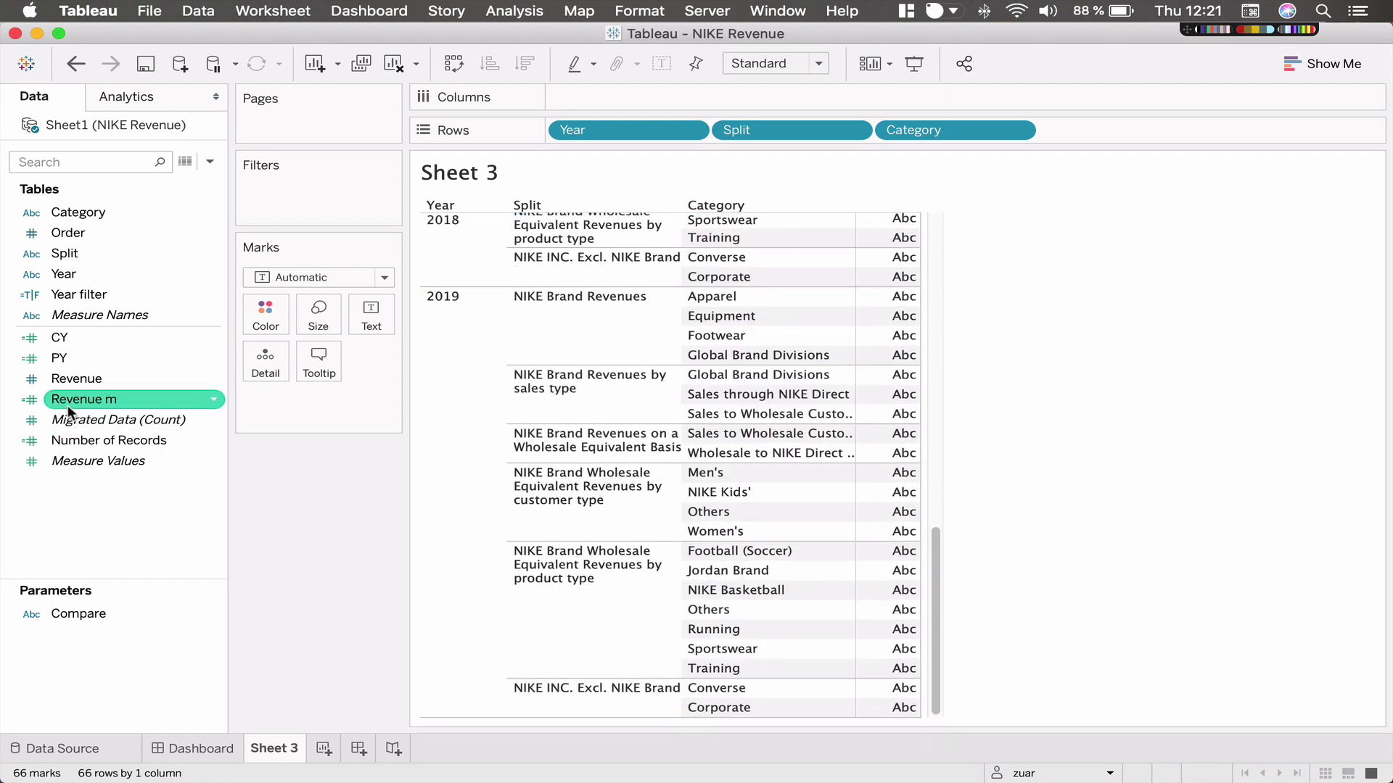
pyautogui.moveTo(68, 403); pyautogui.dragTo(602, 97)
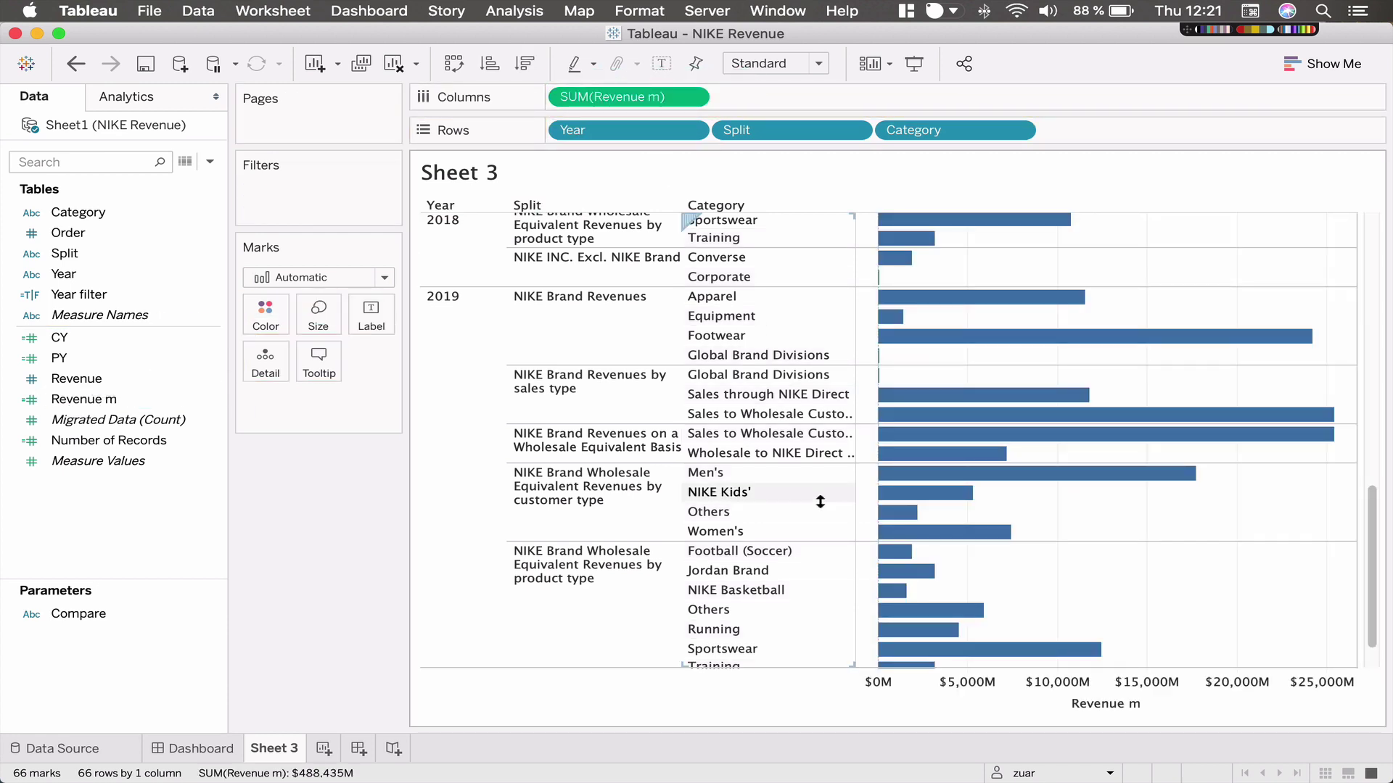
pyautogui.moveTo(970, 342)
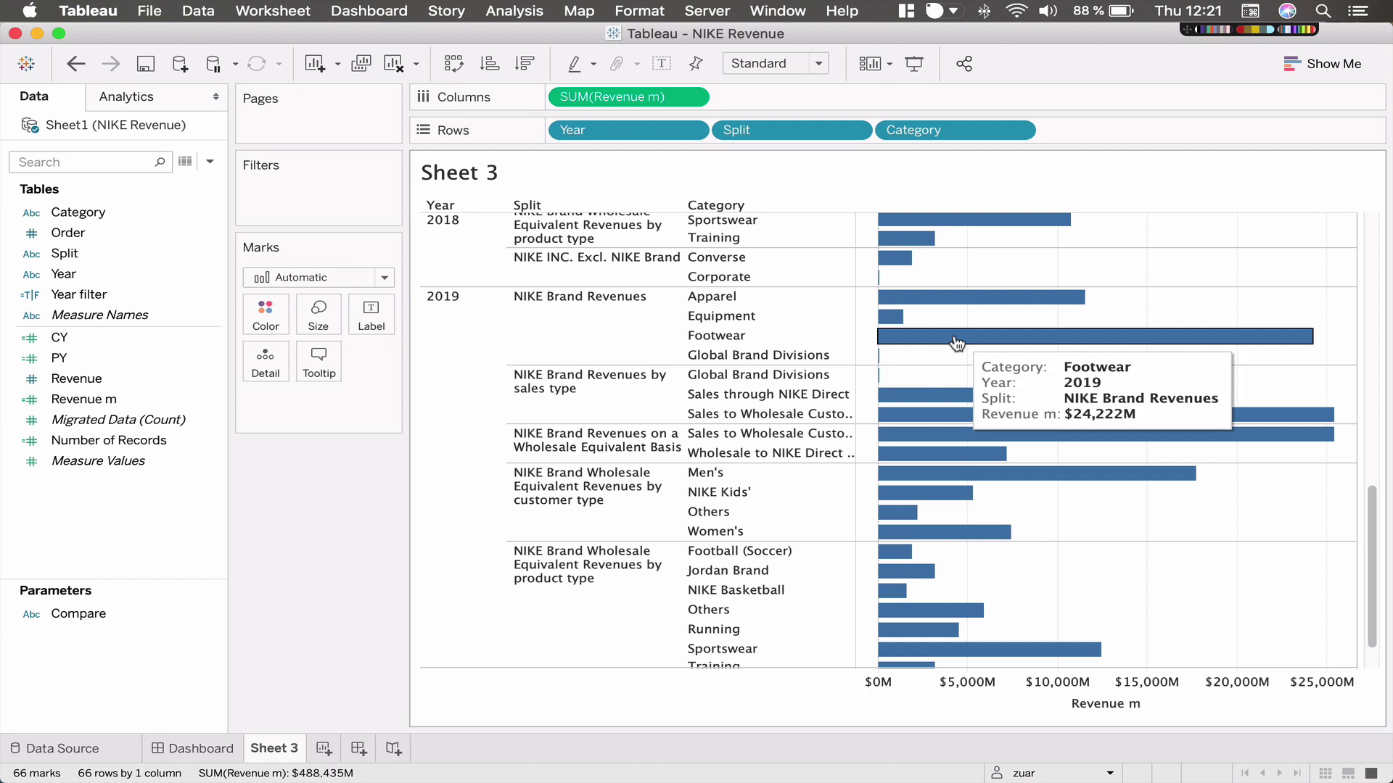
pyautogui.scroll(10, 956, 342)
pyautogui.scroll(-10, 956, 342)
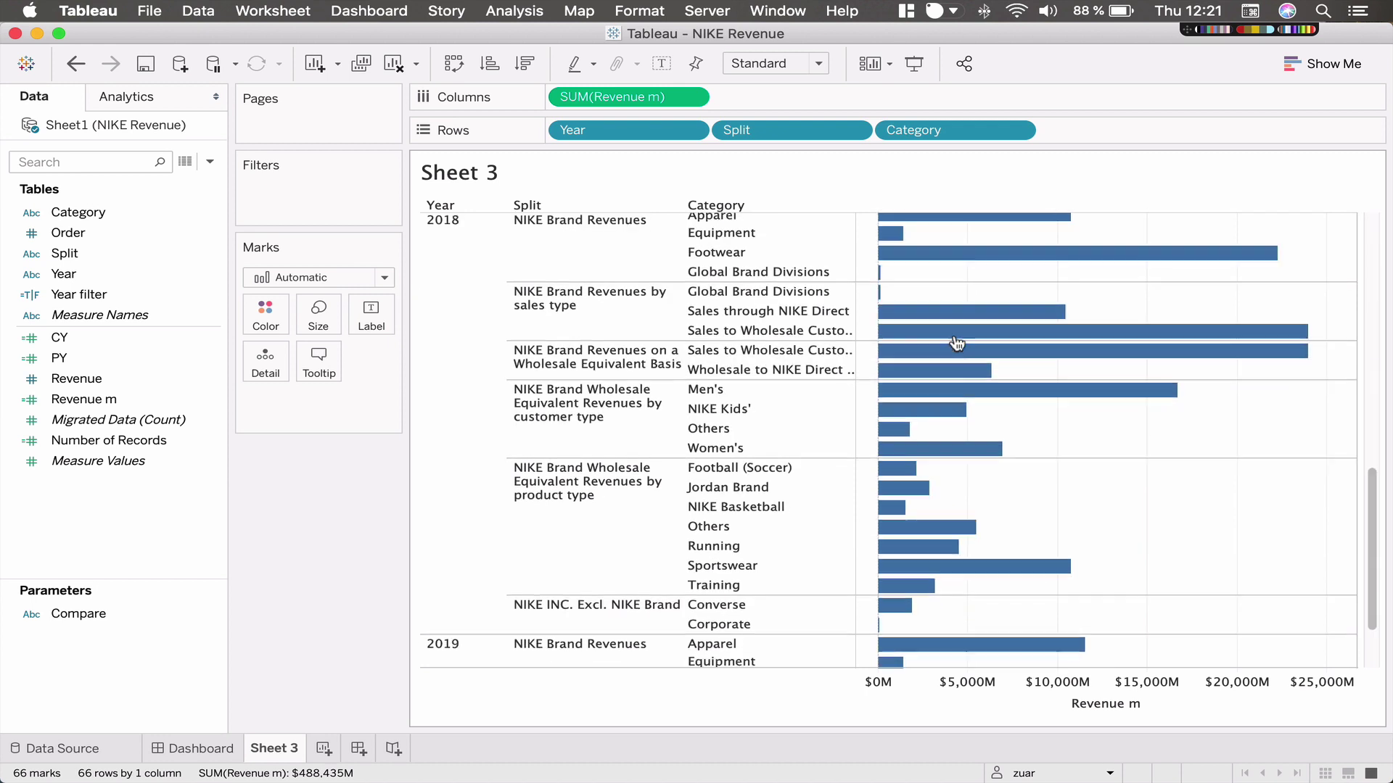
# Review the Compare parameter's values, then show its control set to 2019 vs. 2017.
pyautogui.rightClick(62, 616)
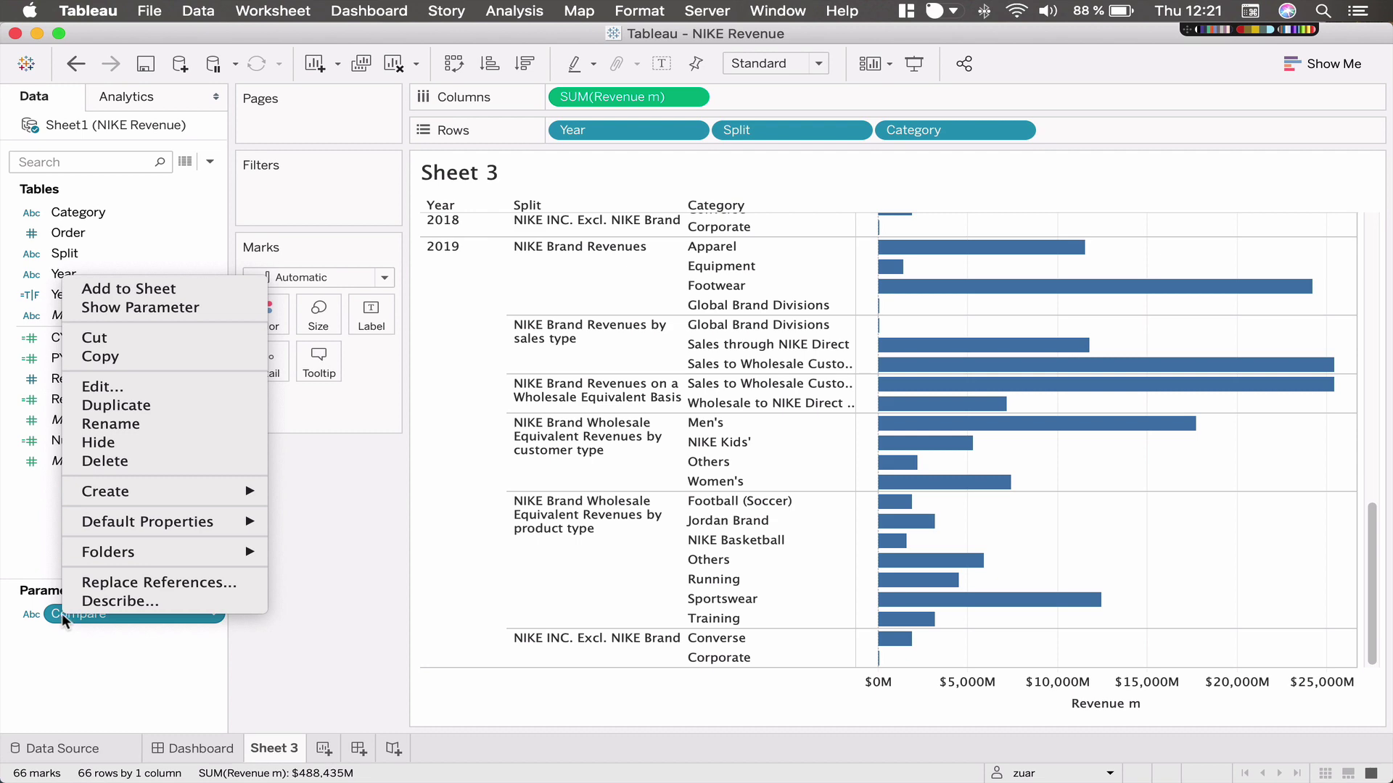
pyautogui.click(109, 387)
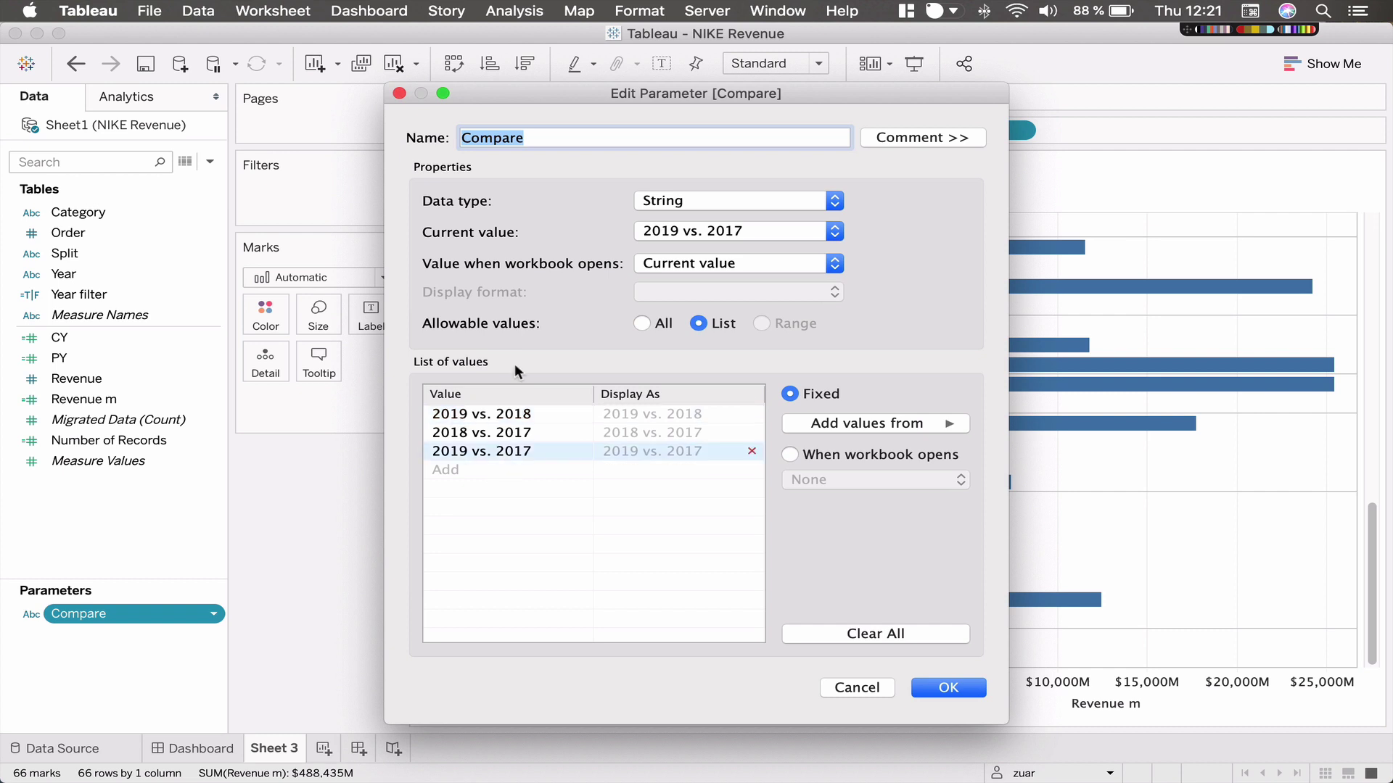
pyautogui.click(948, 687)
pyautogui.rightClick(136, 615)
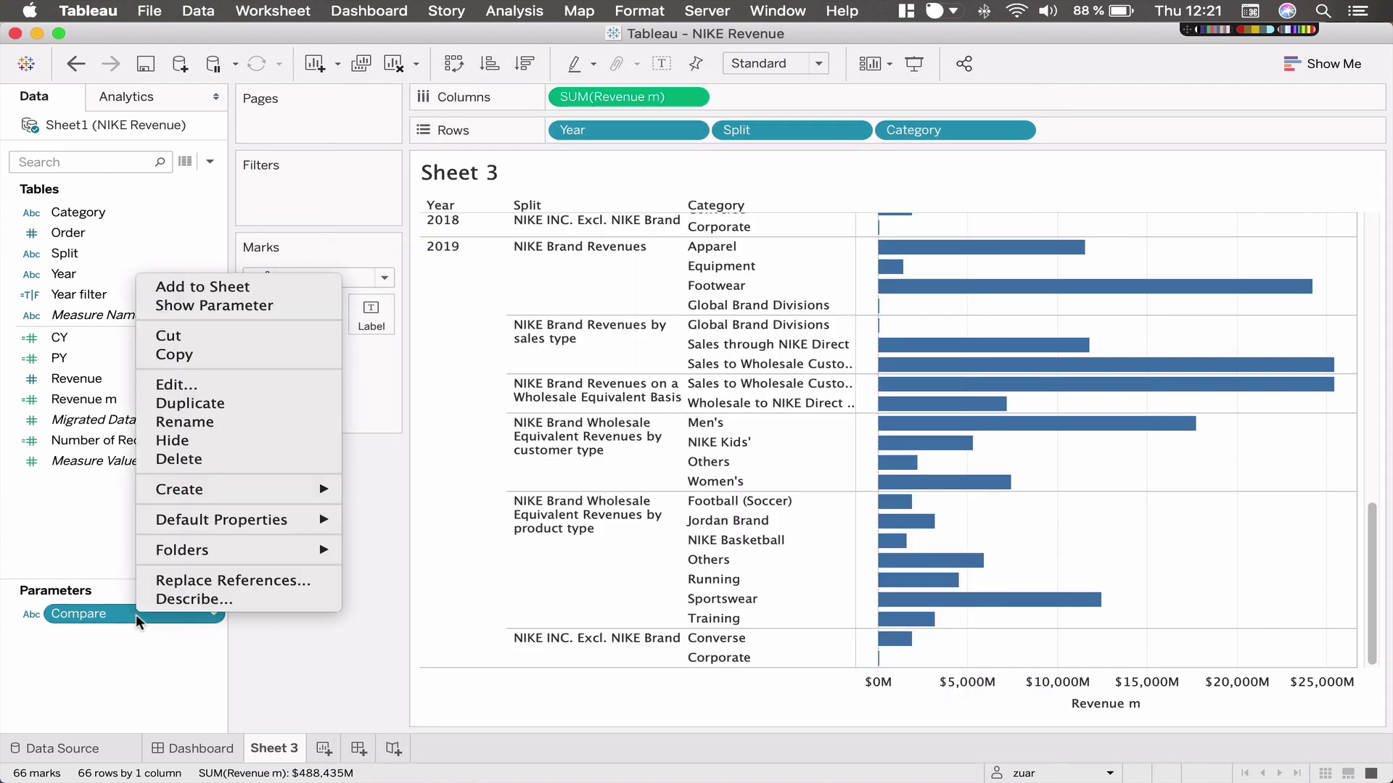
pyautogui.click(246, 304)
pyautogui.click(1307, 191)
pyautogui.click(1307, 191)
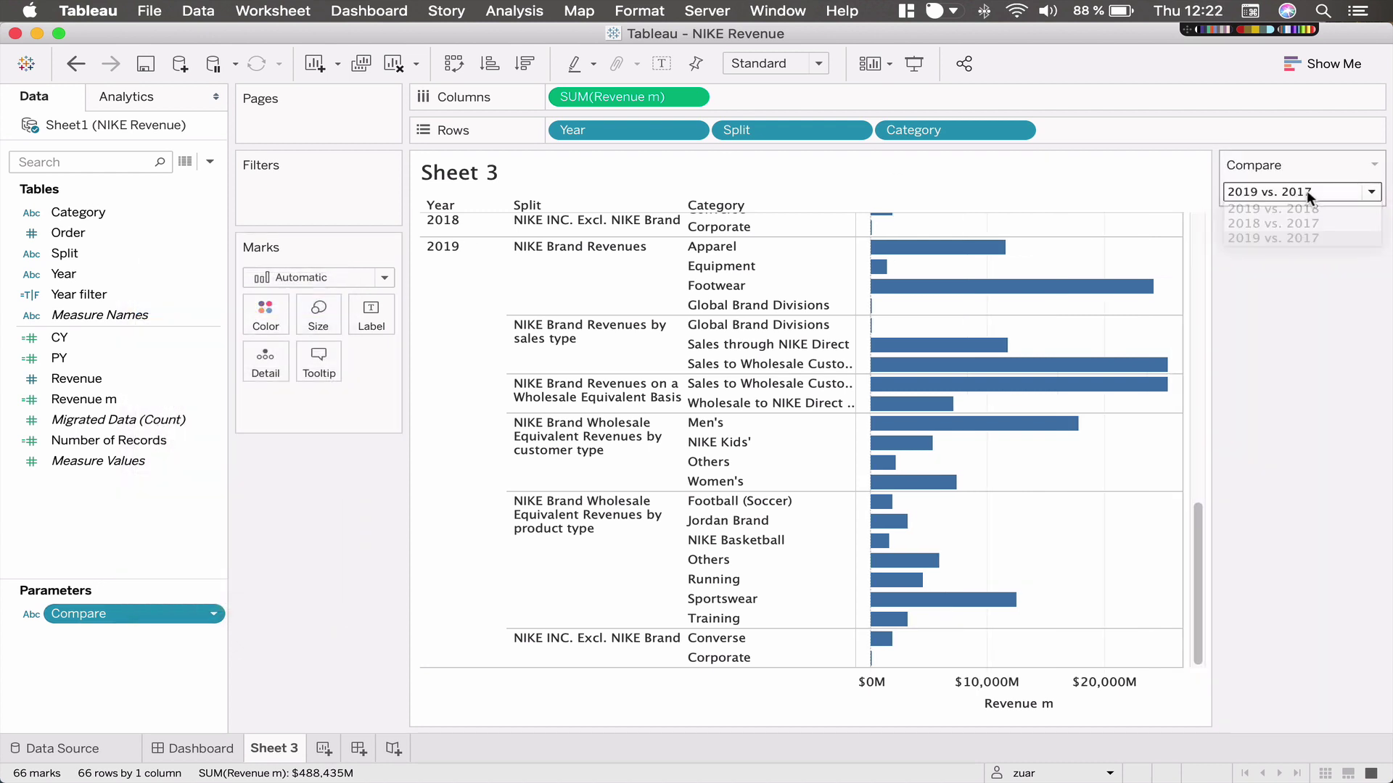
pyautogui.click(1308, 190)
pyautogui.click(1307, 191)
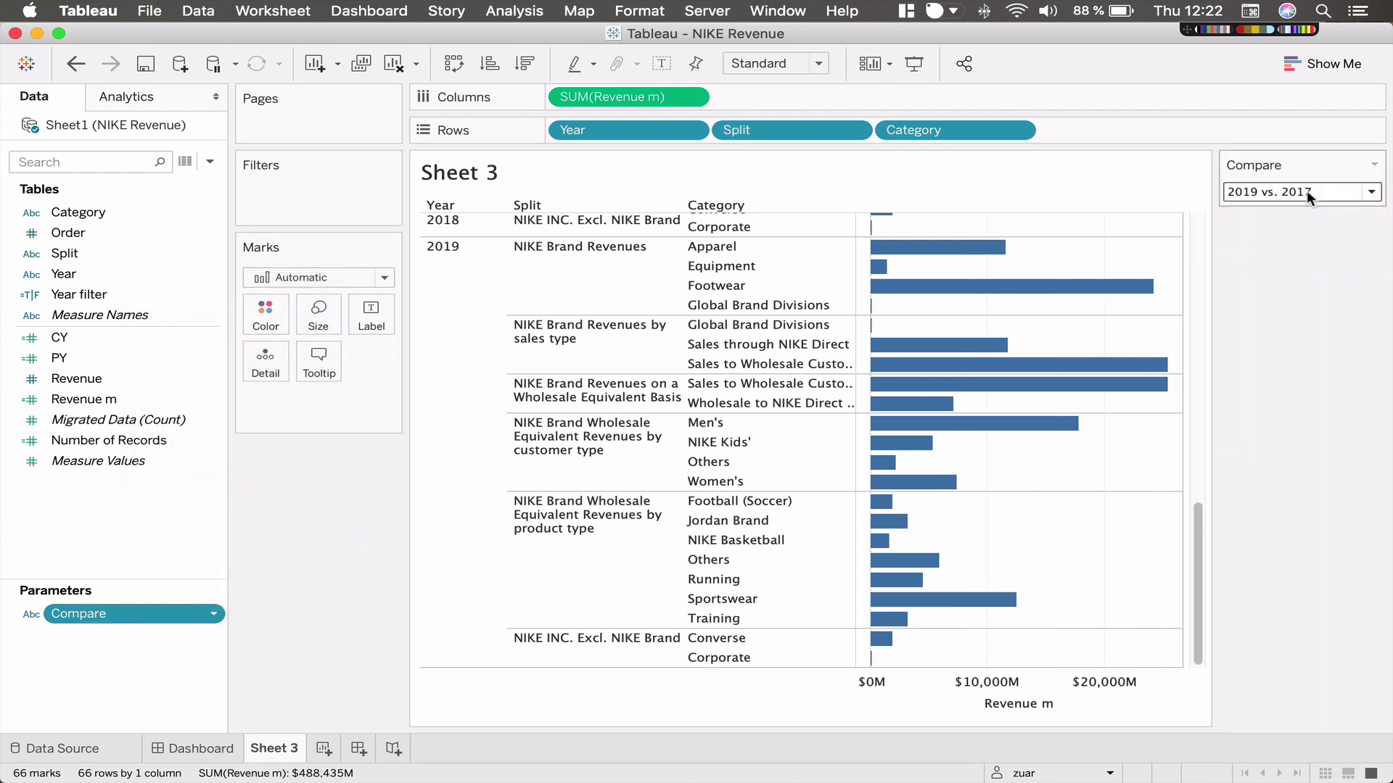
# Create a calculated field named Current year beginning IF LEFT([Compare],4).
pyautogui.rightClick(159, 512)
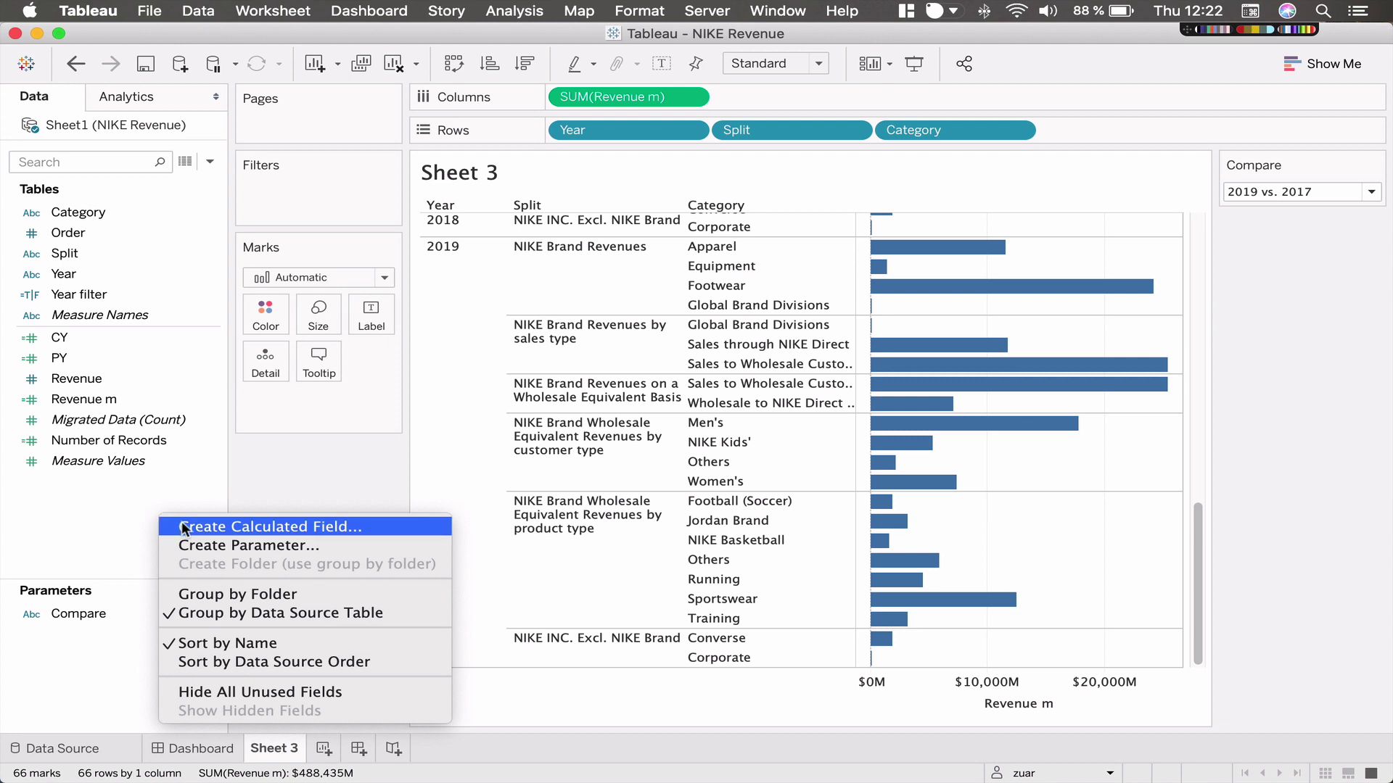
pyautogui.click(182, 525)
pyautogui.moveTo(1093, 436); pyautogui.dragTo(641, 285)
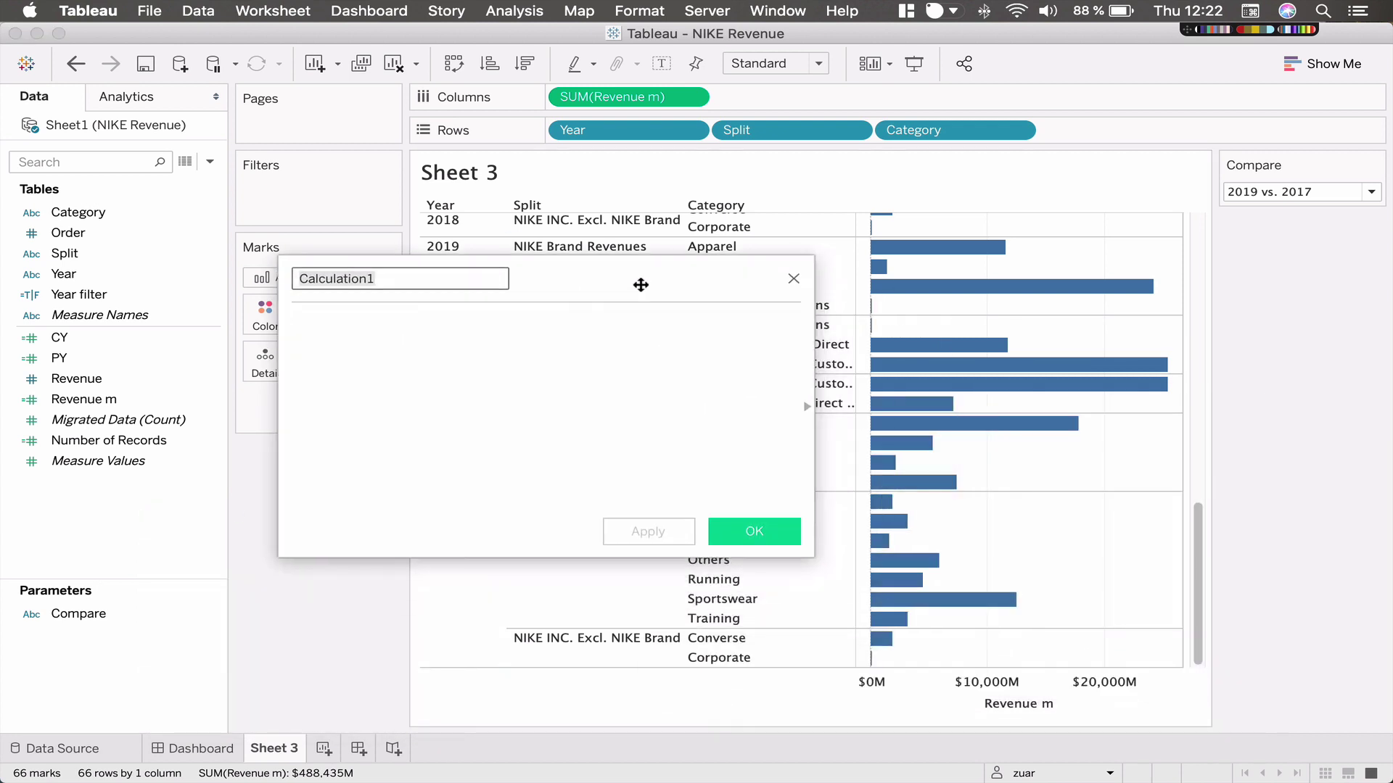
pyautogui.write('Cu')
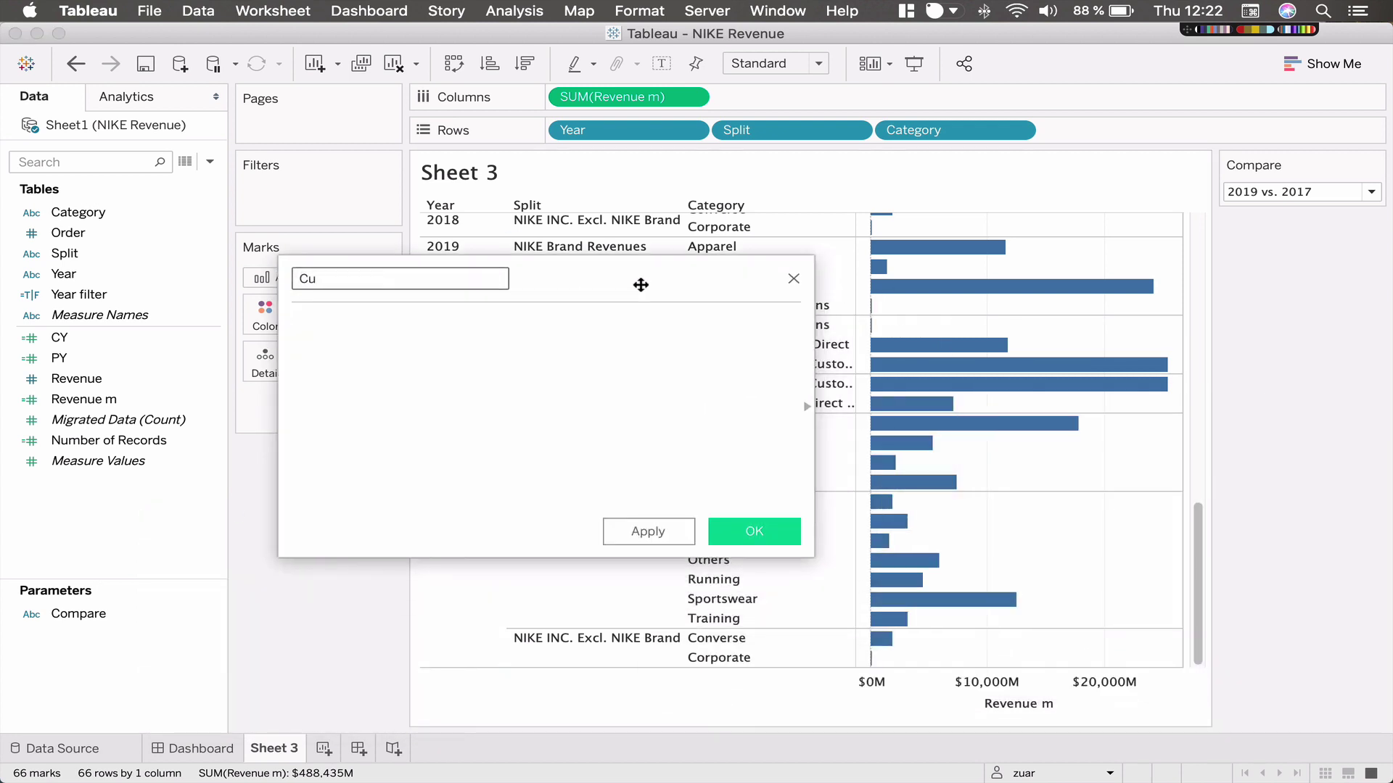
pyautogui.write('rrent year')
pyautogui.click(592, 395)
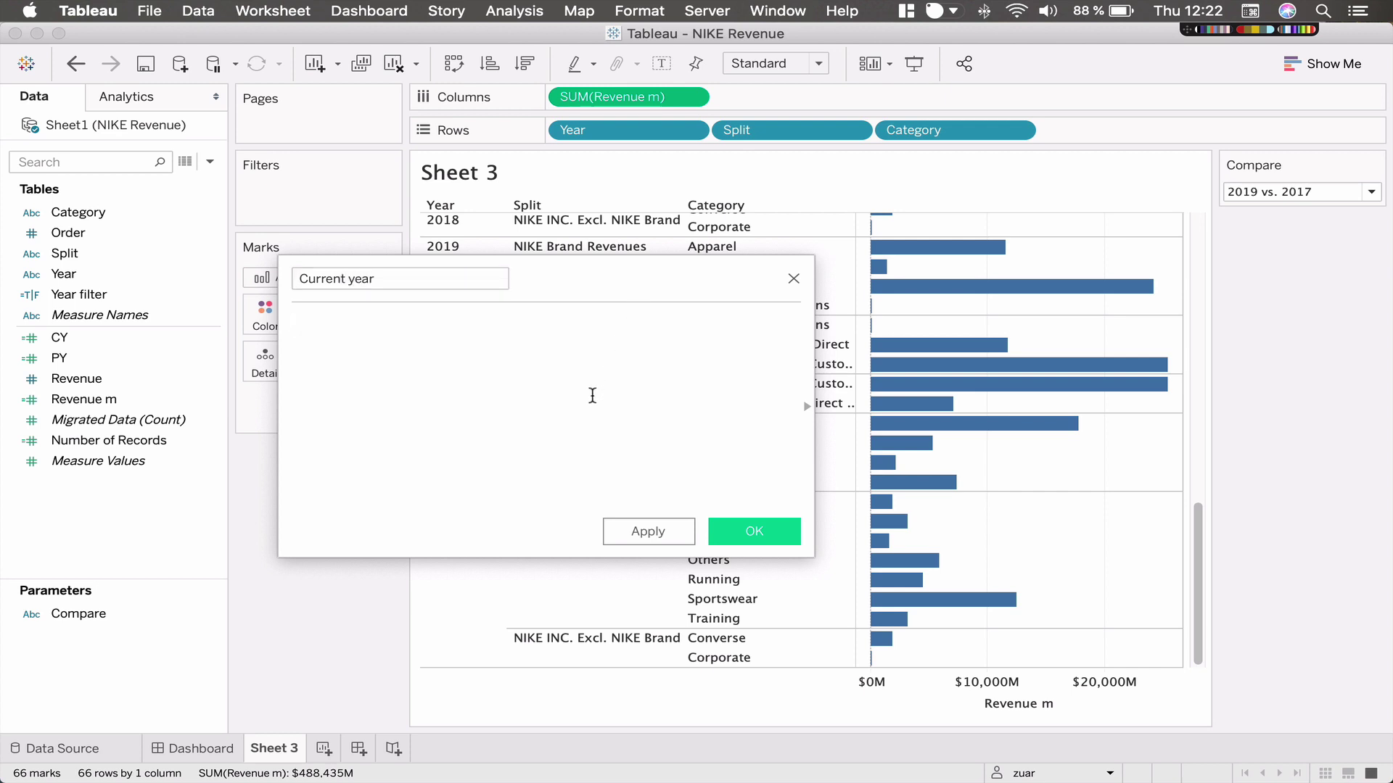
pyautogui.write('IF')
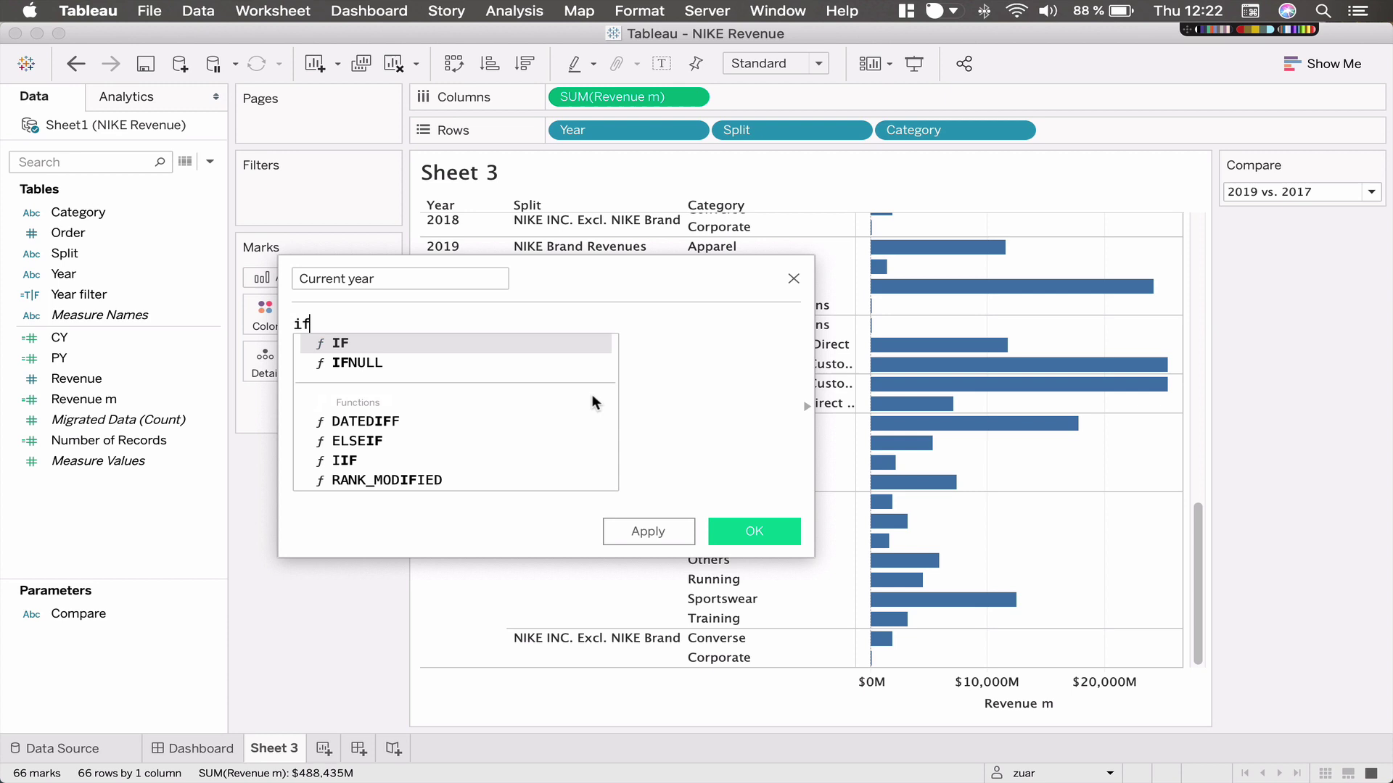
pyautogui.write(' com')
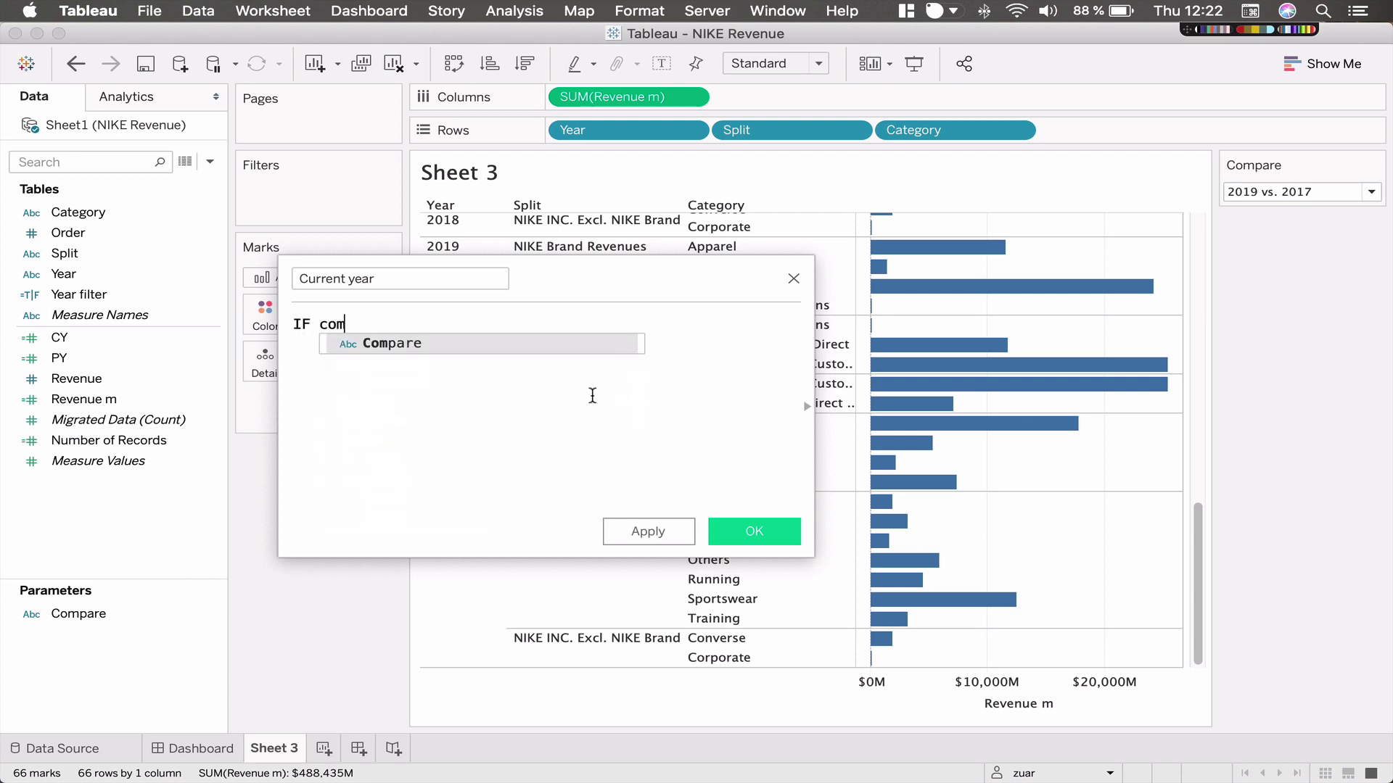
pyautogui.press('Return')
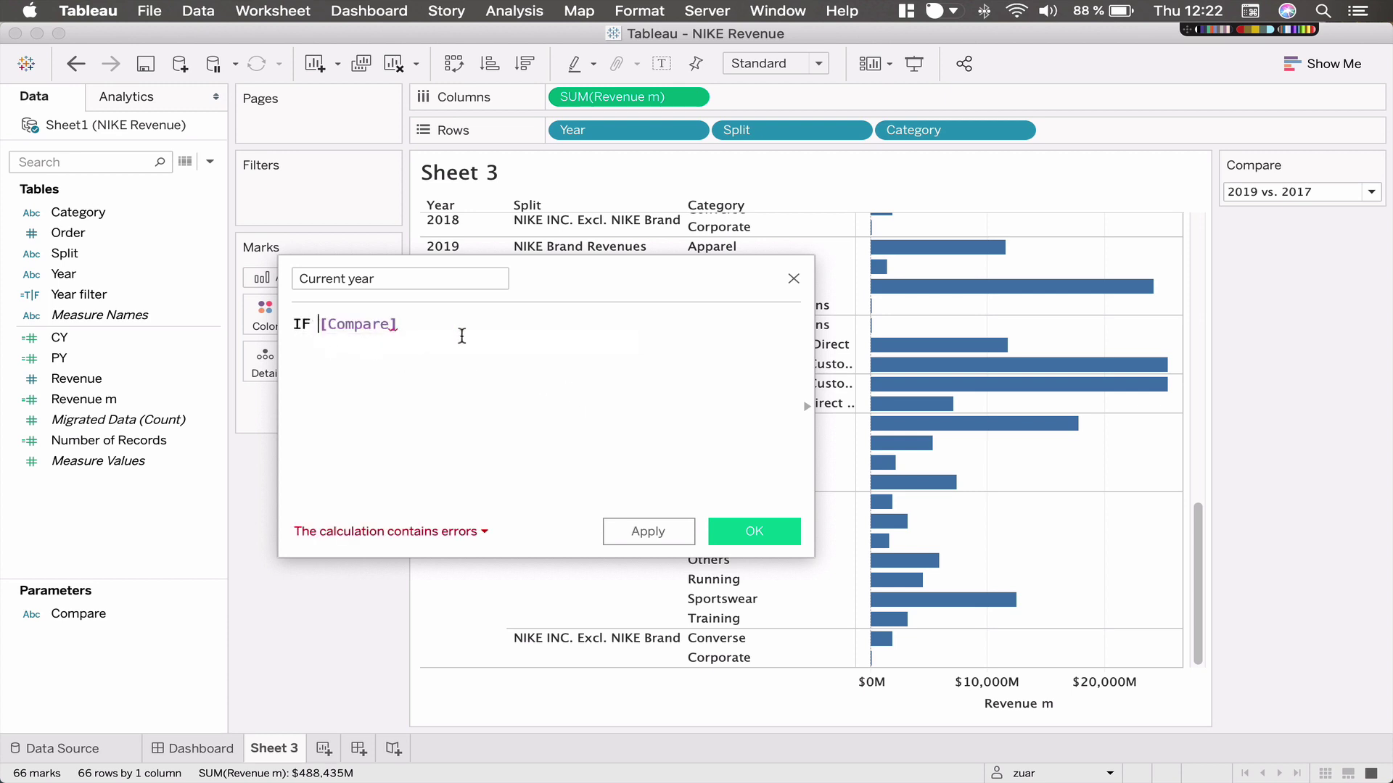
pyautogui.write('LEFT(')
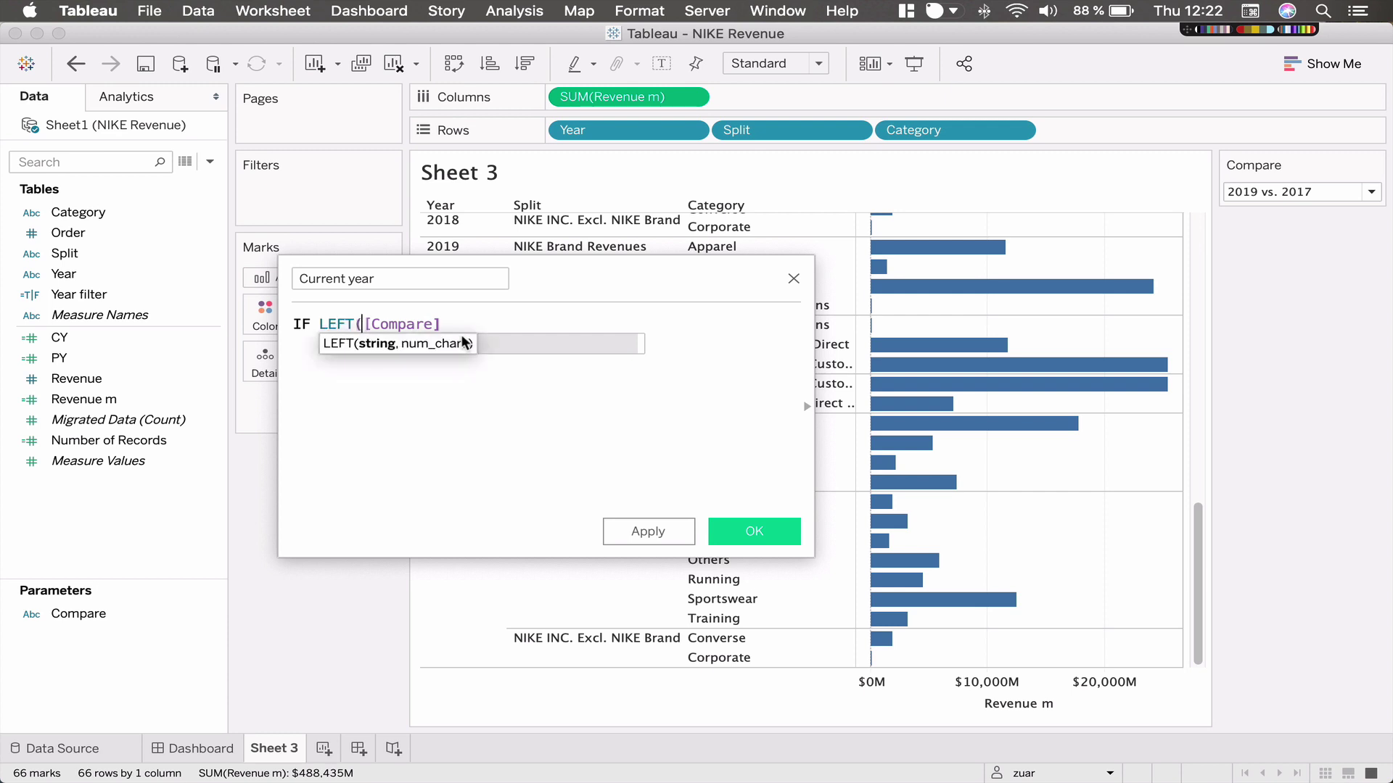
pyautogui.press('End')
pyautogui.write(',4')
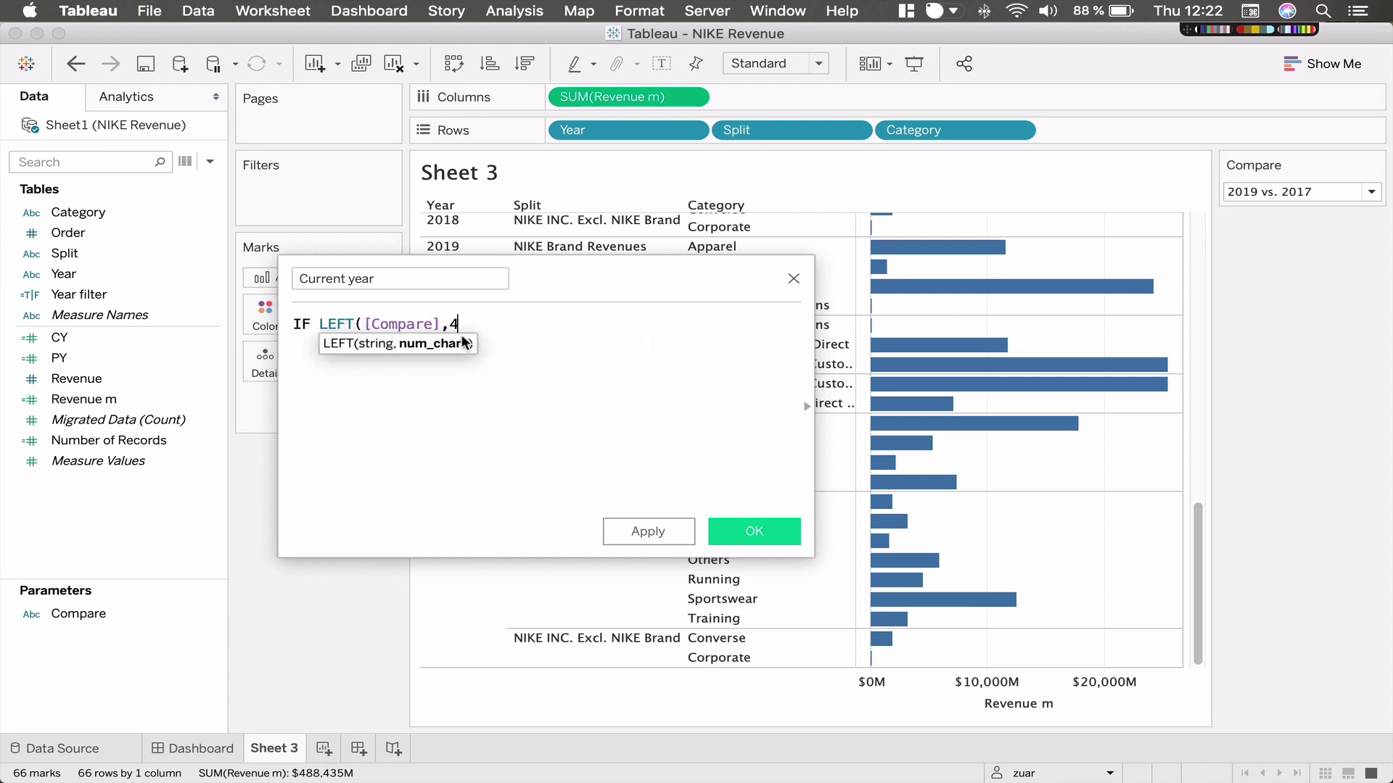
pyautogui.write(')')
# Finish the formula as =[Year] THEN [Year] END and save it.
pyautogui.click(1237, 191)
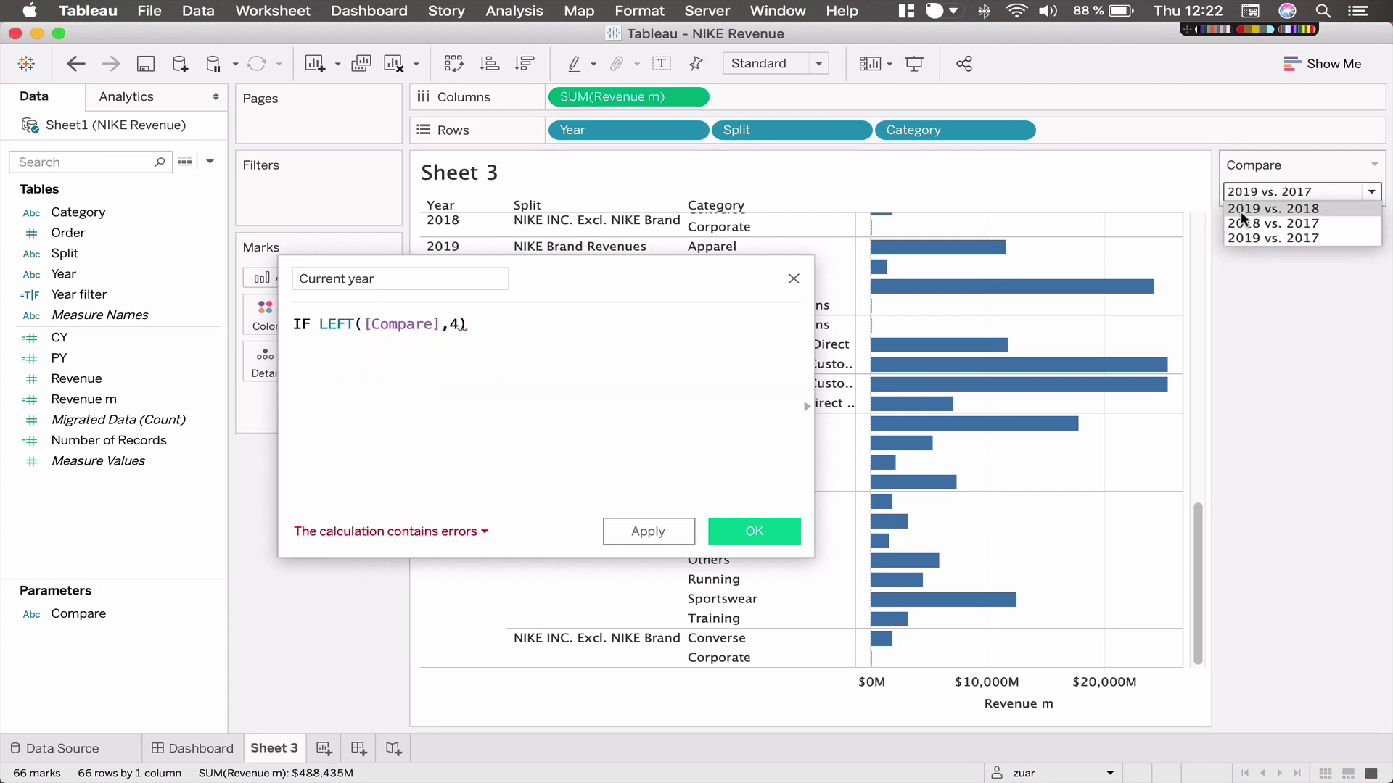
pyautogui.click(614, 332)
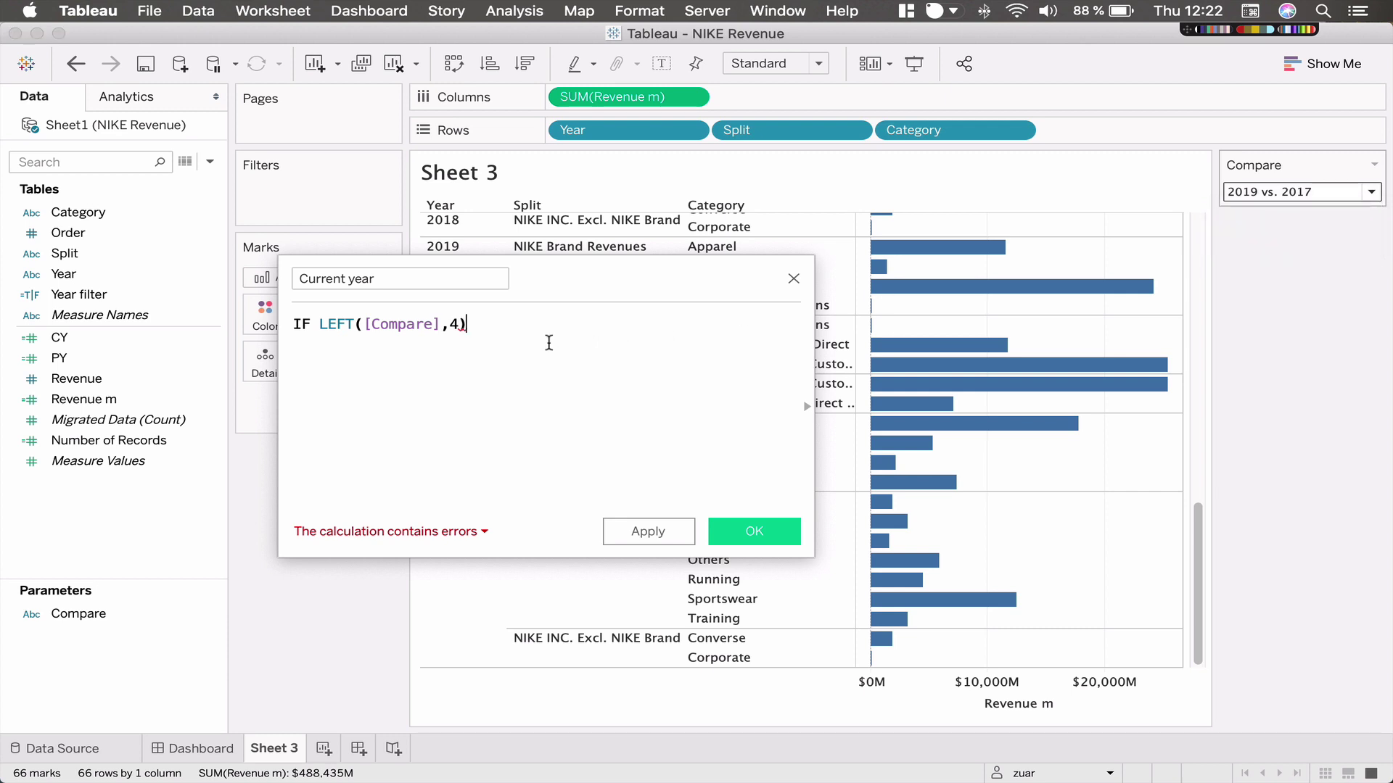
pyautogui.write('=')
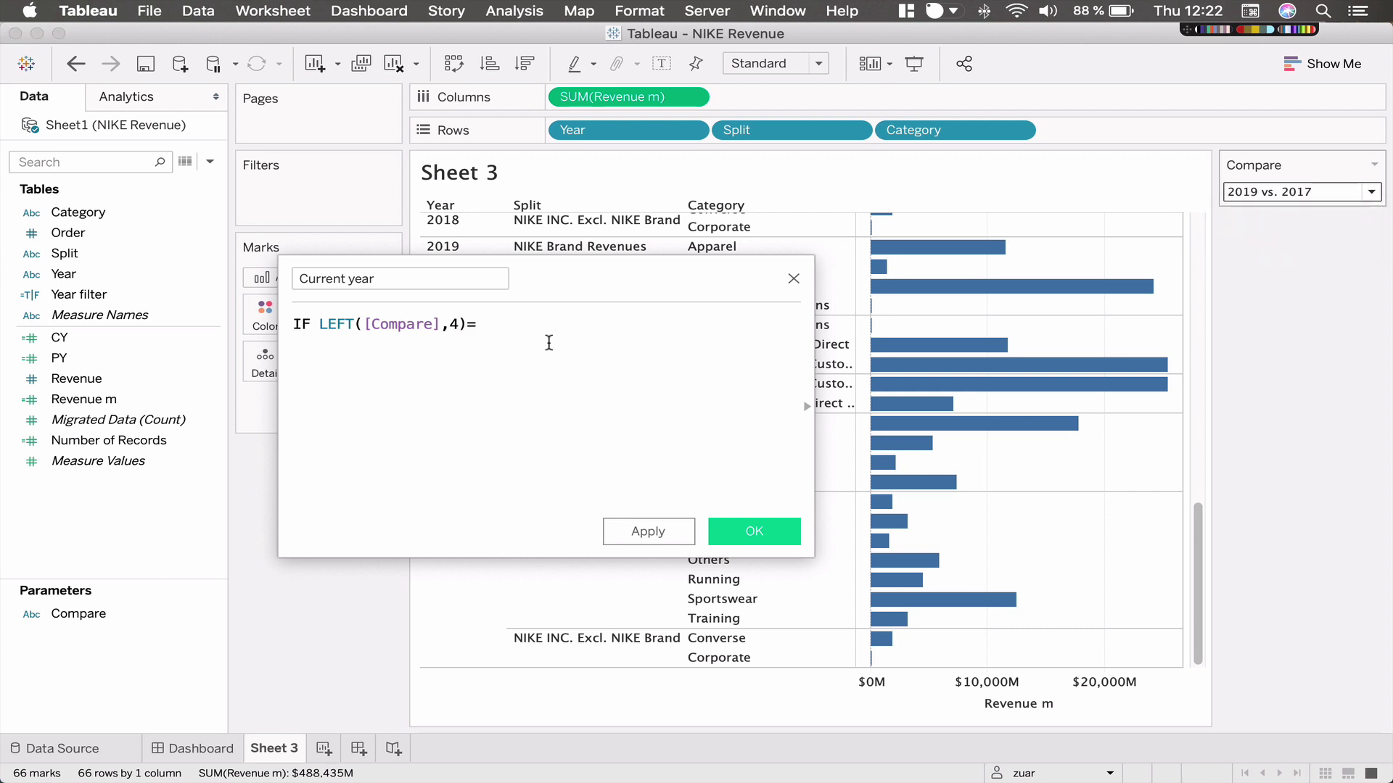
pyautogui.write('year')
pyautogui.press('Return')
pyautogui.write('THEN yea')
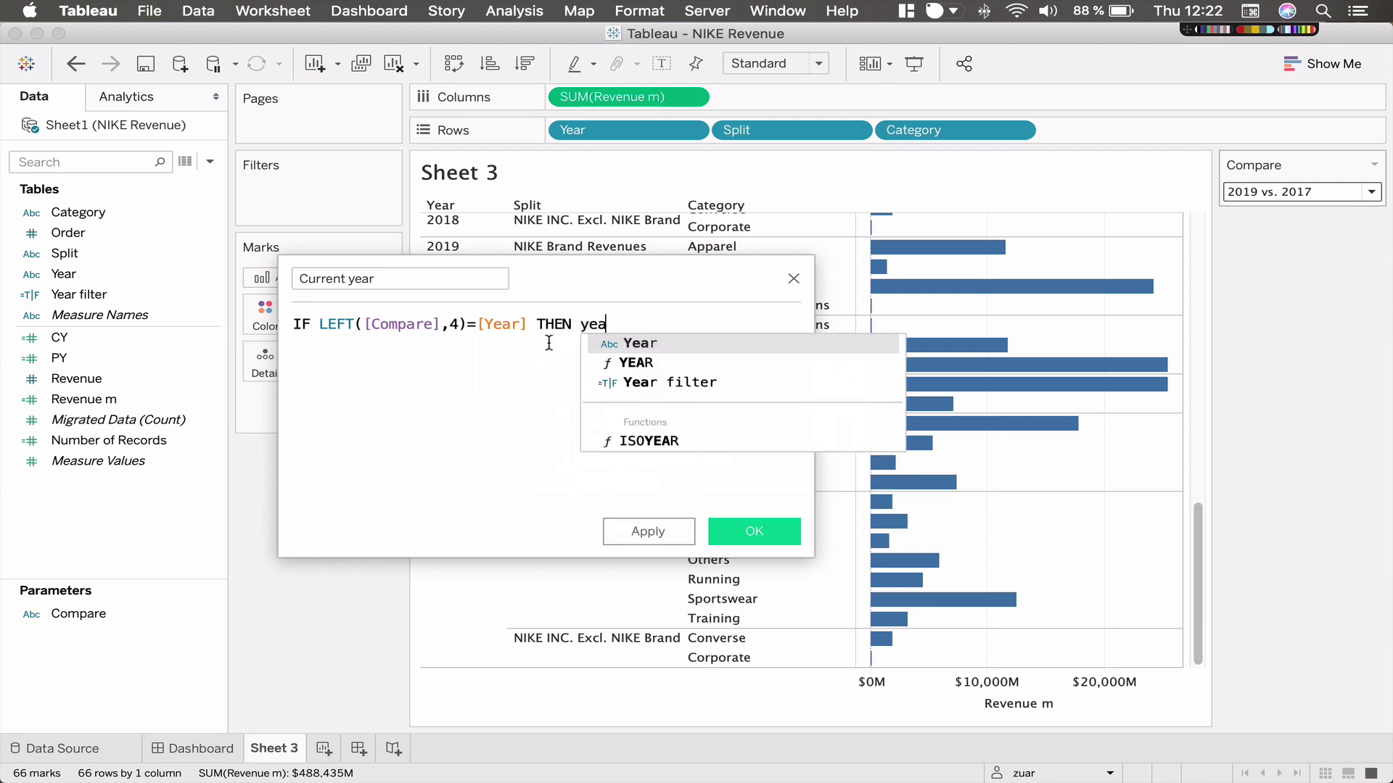
pyautogui.press('Return')
pyautogui.write('end')
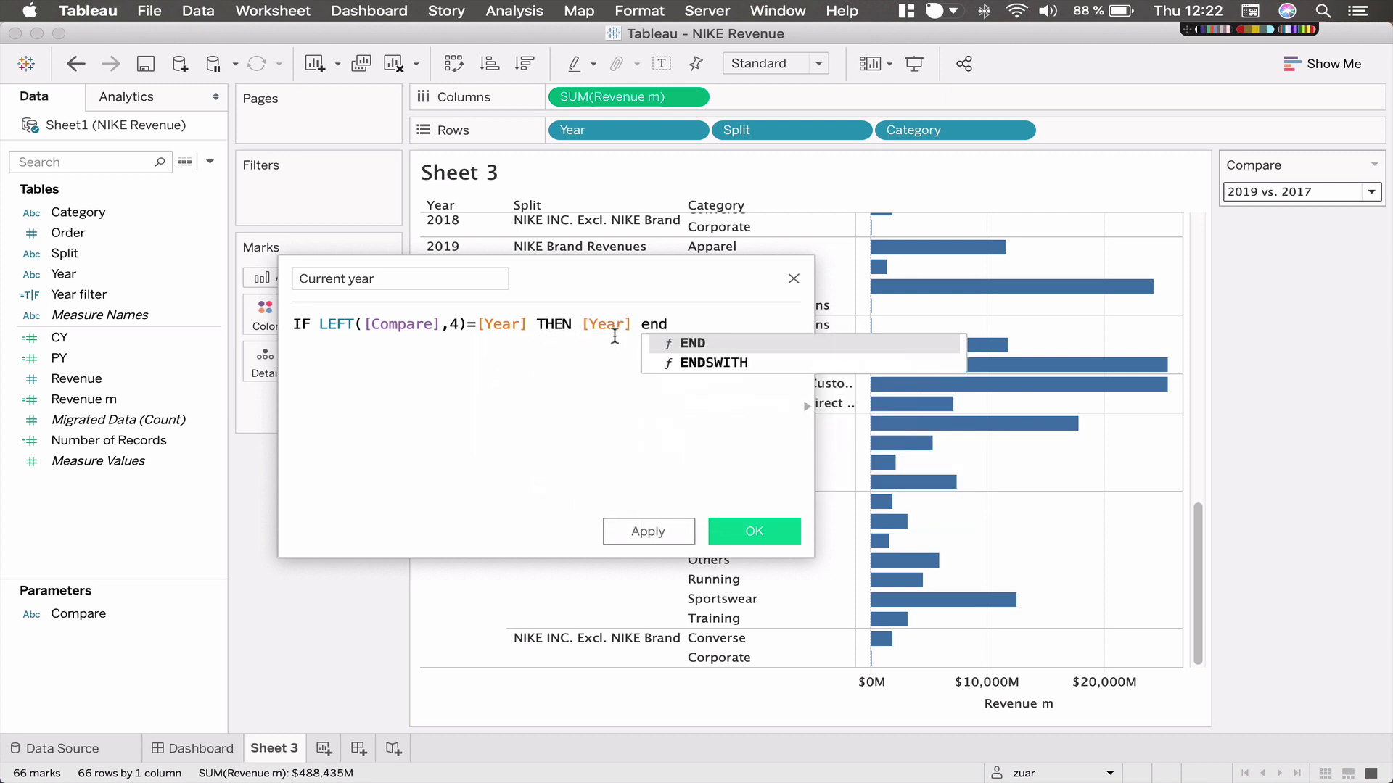
pyautogui.press('Return')
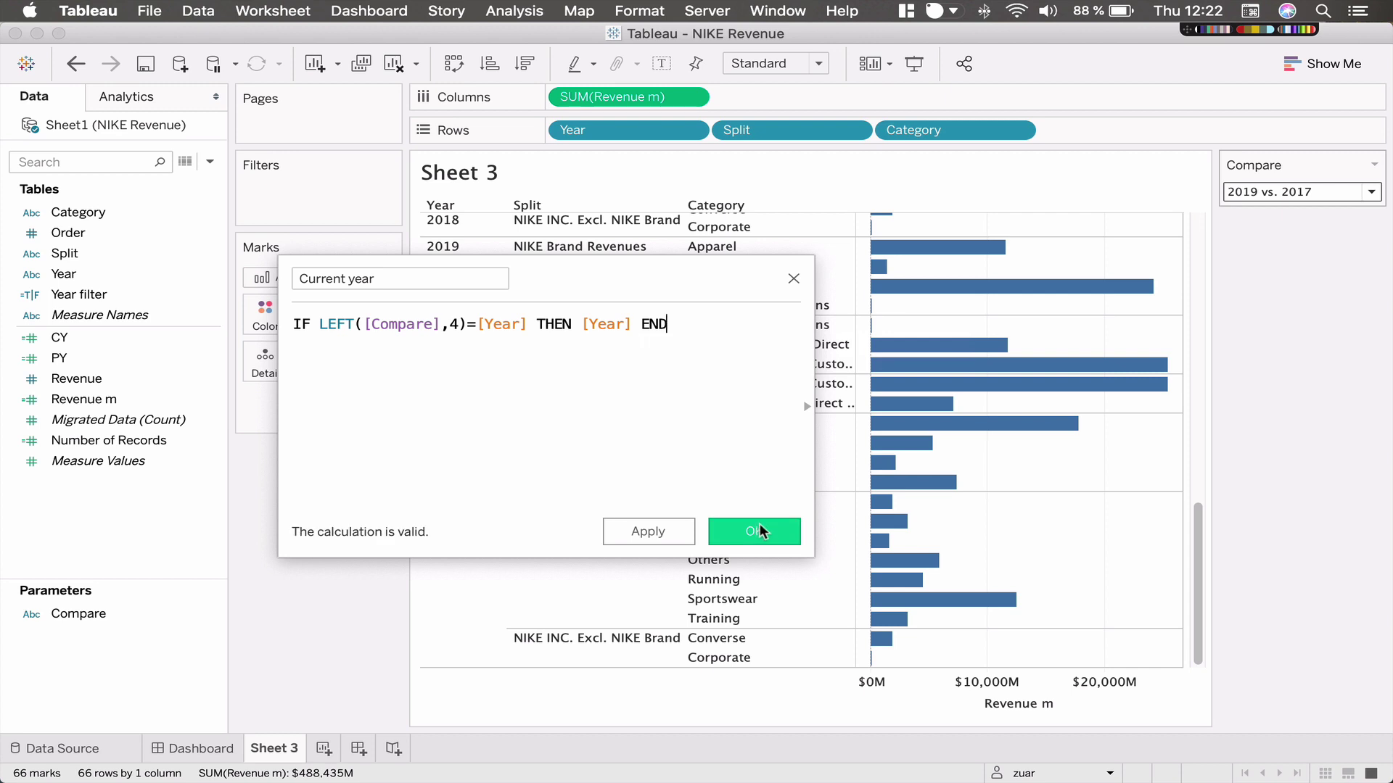
pyautogui.click(757, 523)
# Place Current year on Rows between Year and Split.
pyautogui.moveTo(67, 229); pyautogui.dragTo(707, 137)
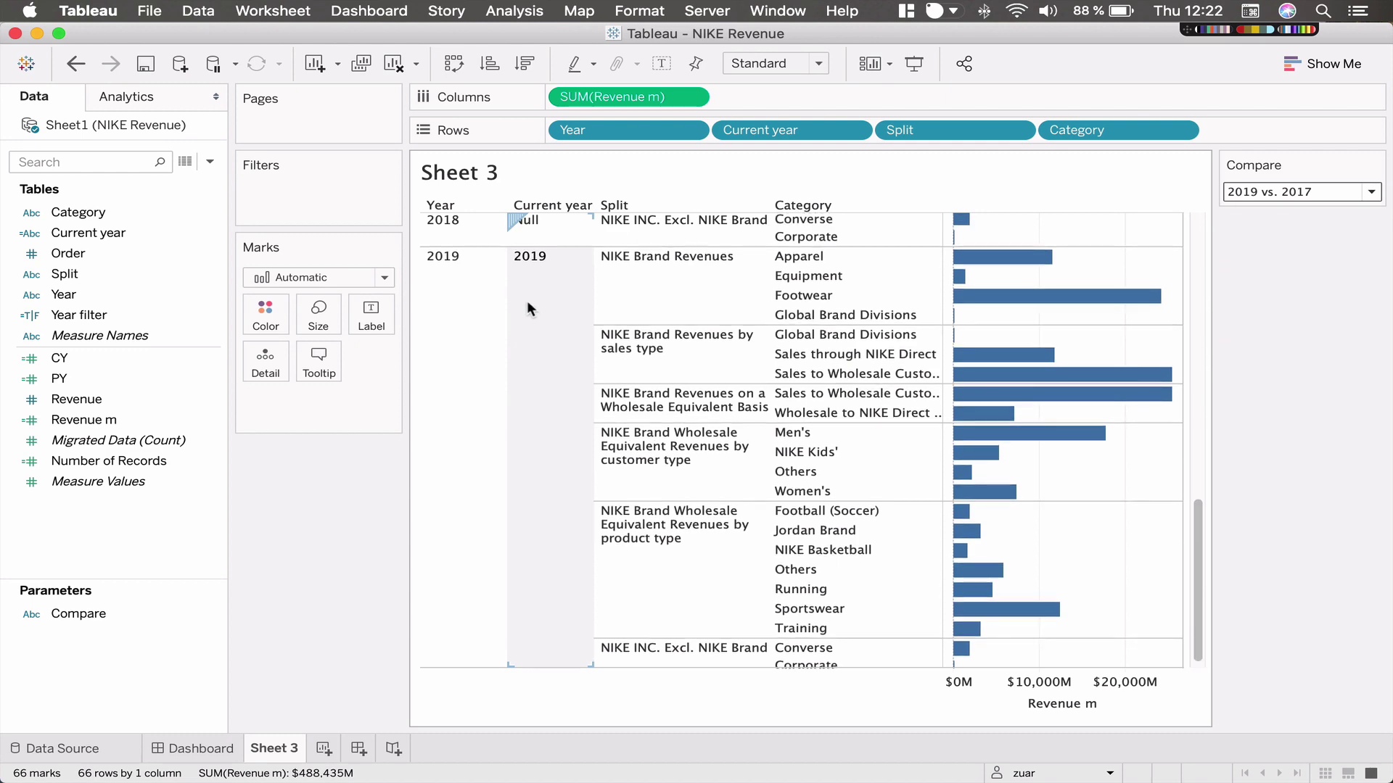
pyautogui.scroll(5, 550, 312)
pyautogui.scroll(15, 550, 312)
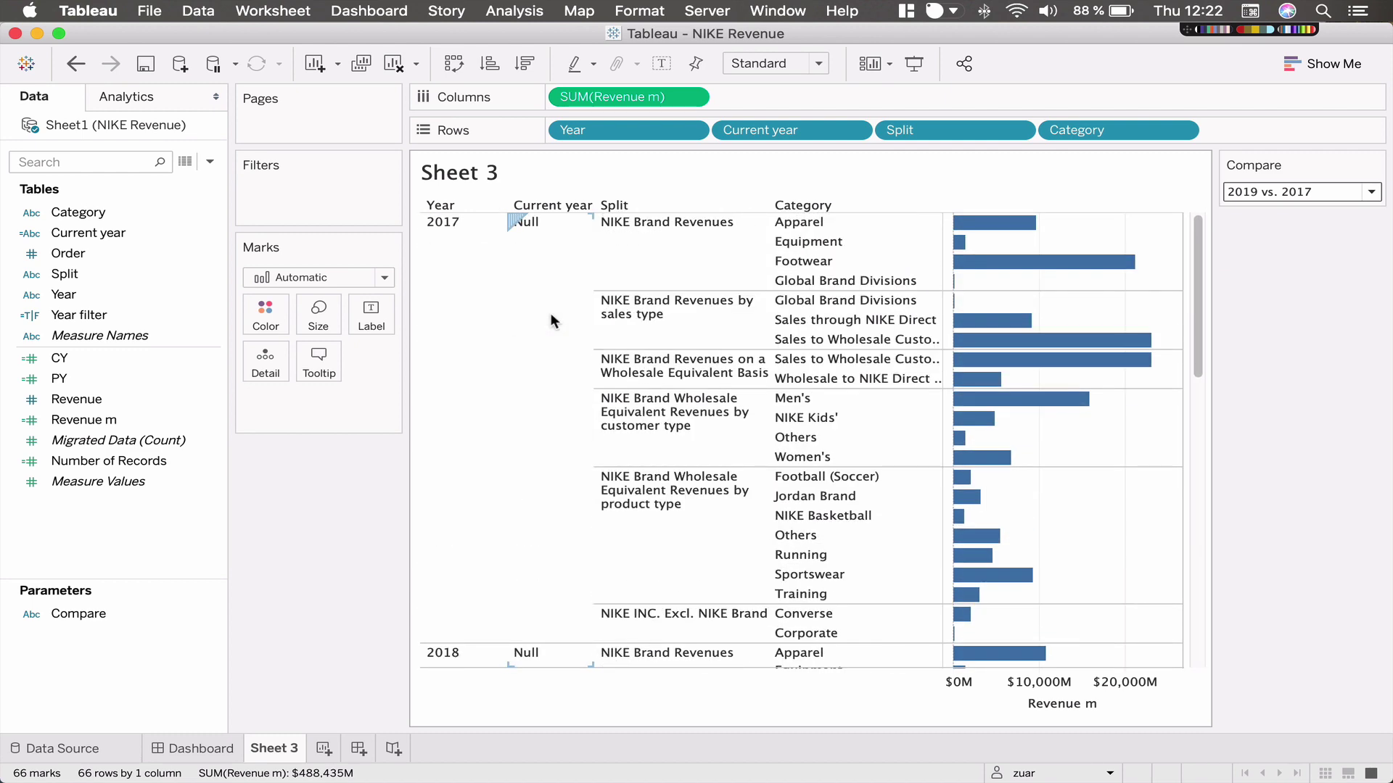
# Duplicate the Current year field and open the copy for editing.
pyautogui.rightClick(113, 239)
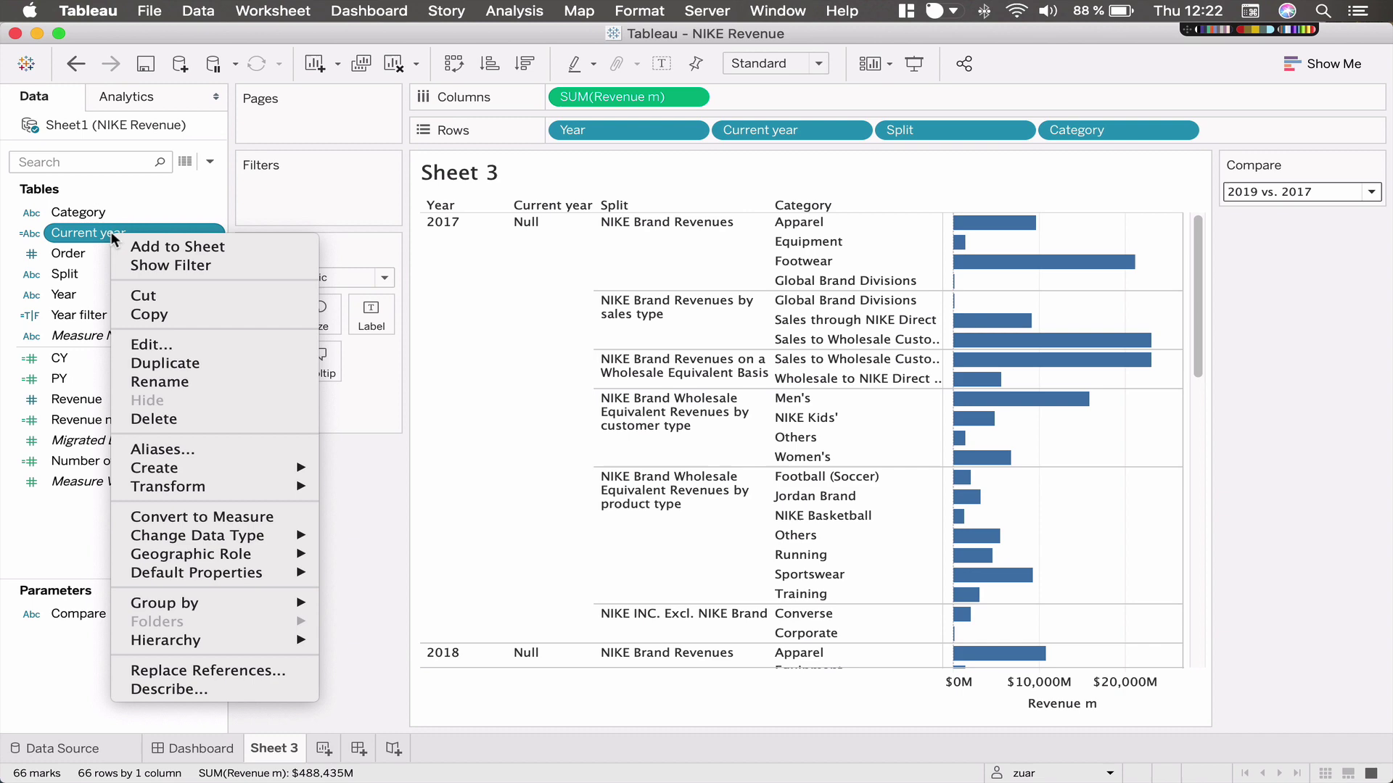
pyautogui.click(199, 367)
pyautogui.rightClick(125, 255)
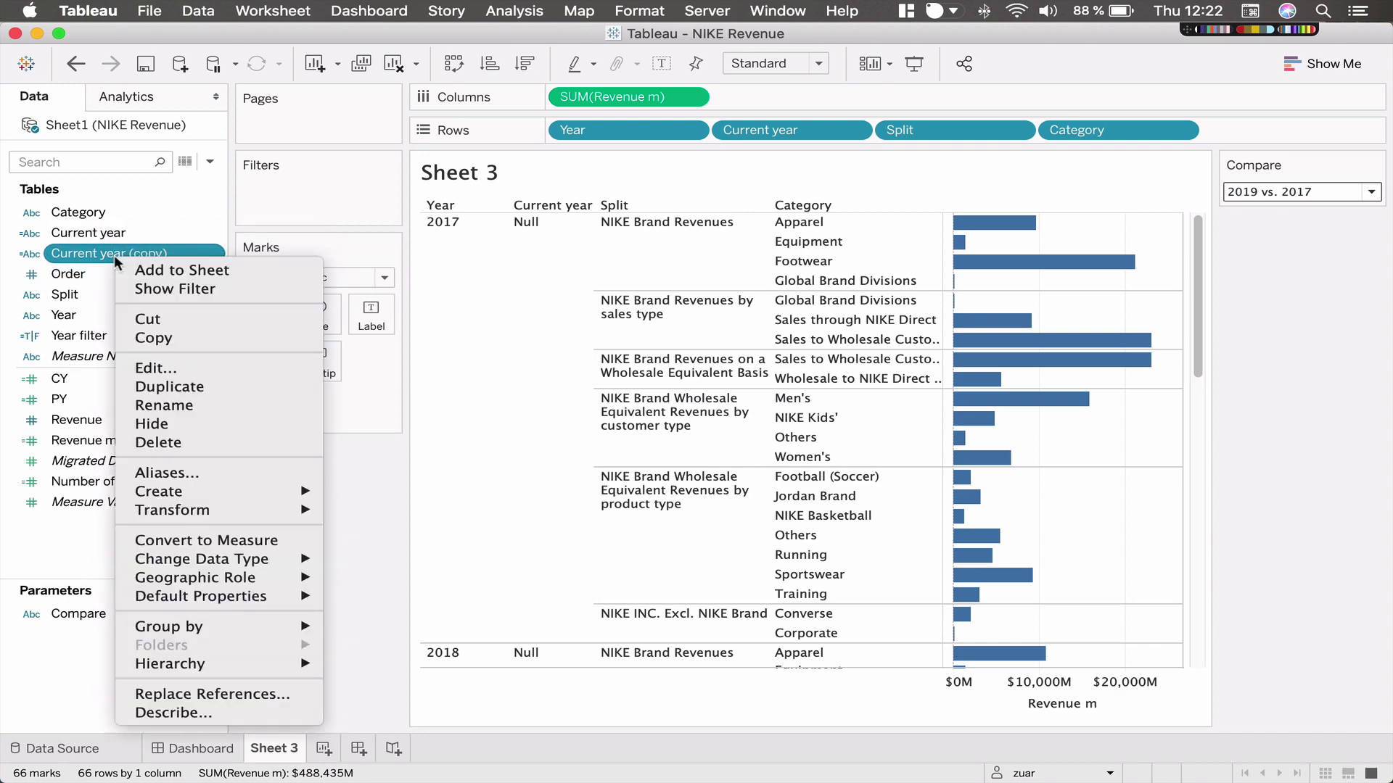
pyautogui.click(156, 365)
# Rename the copy Previous year, change LEFT to RIGHT, and save it.
pyautogui.click(312, 280)
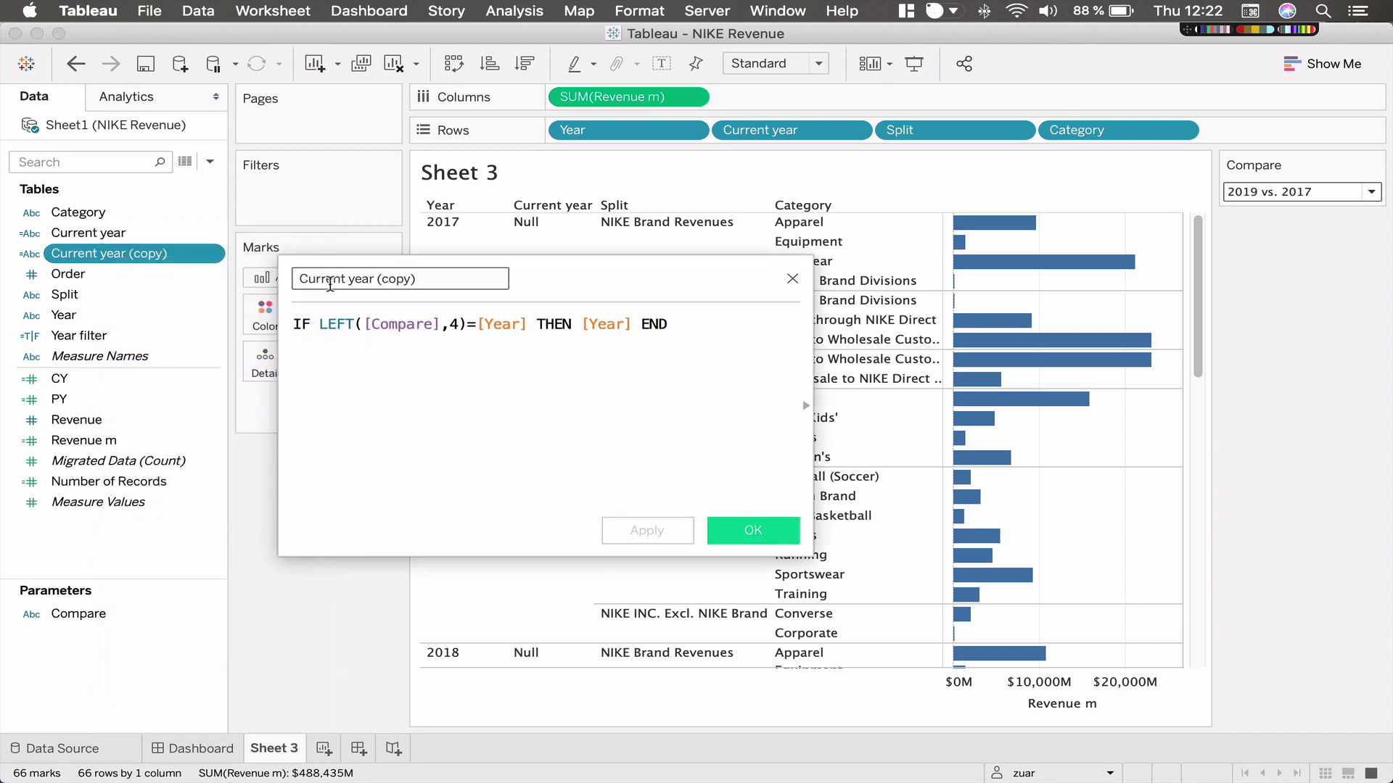
pyautogui.doubleClick(312, 280)
pyautogui.write('Previous year')
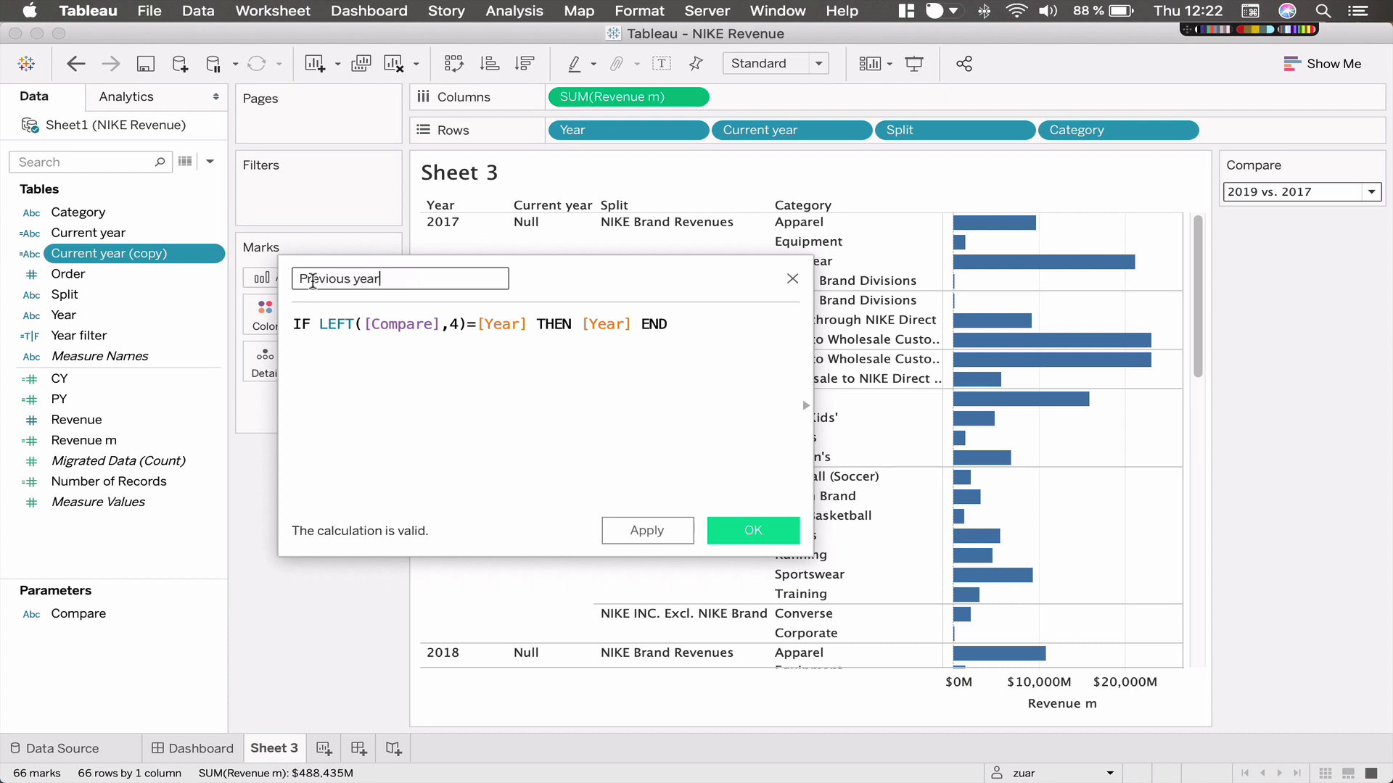
pyautogui.doubleClick(339, 324)
pyautogui.write('R')
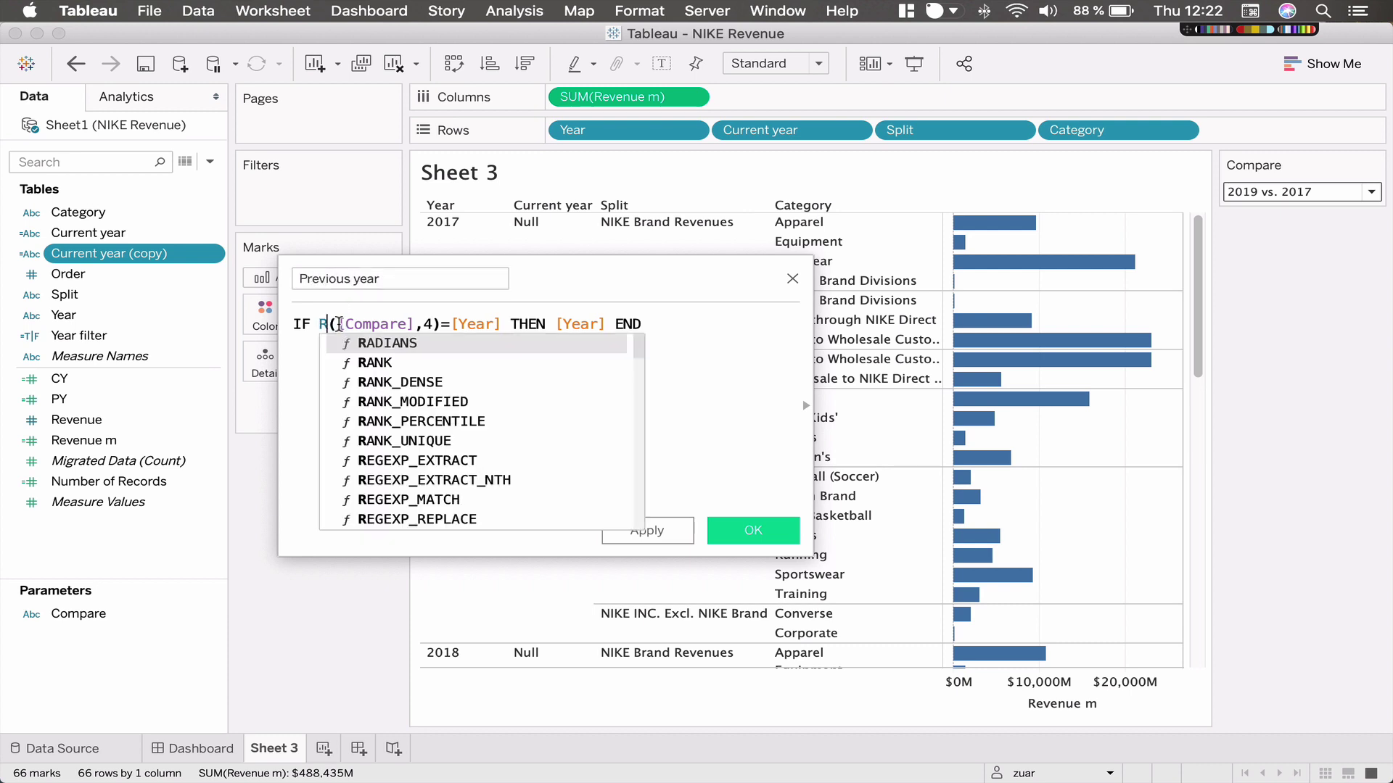
pyautogui.write('i')
pyautogui.press('Return')
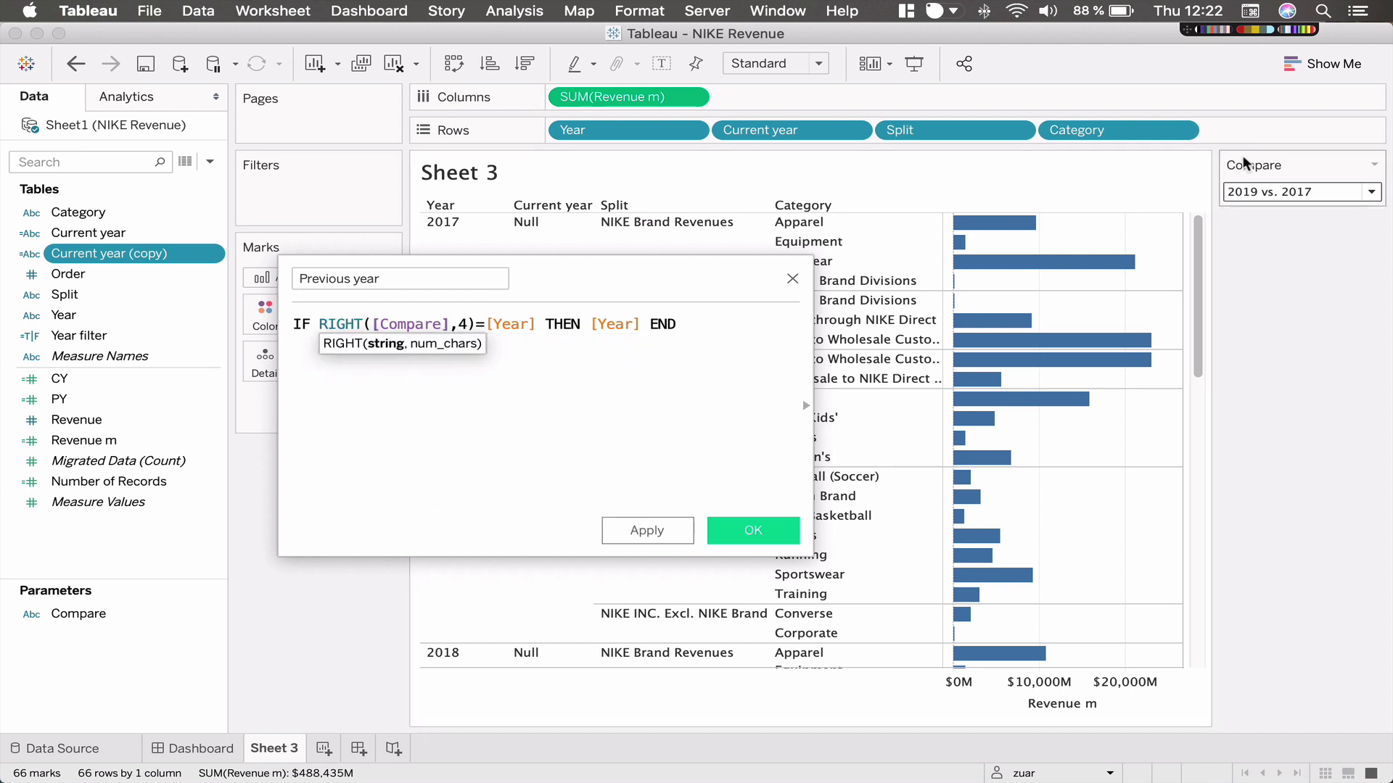
pyautogui.click(1253, 191)
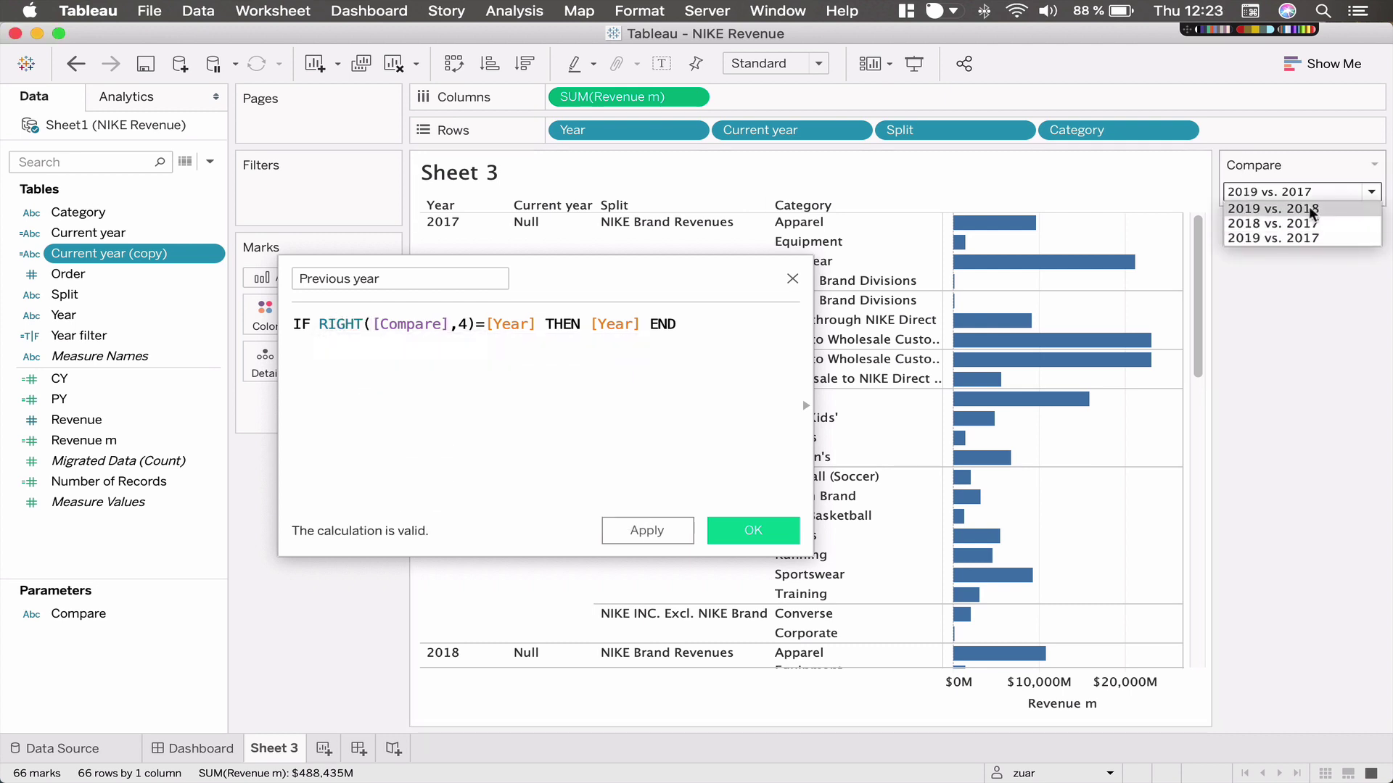
pyautogui.click(429, 410)
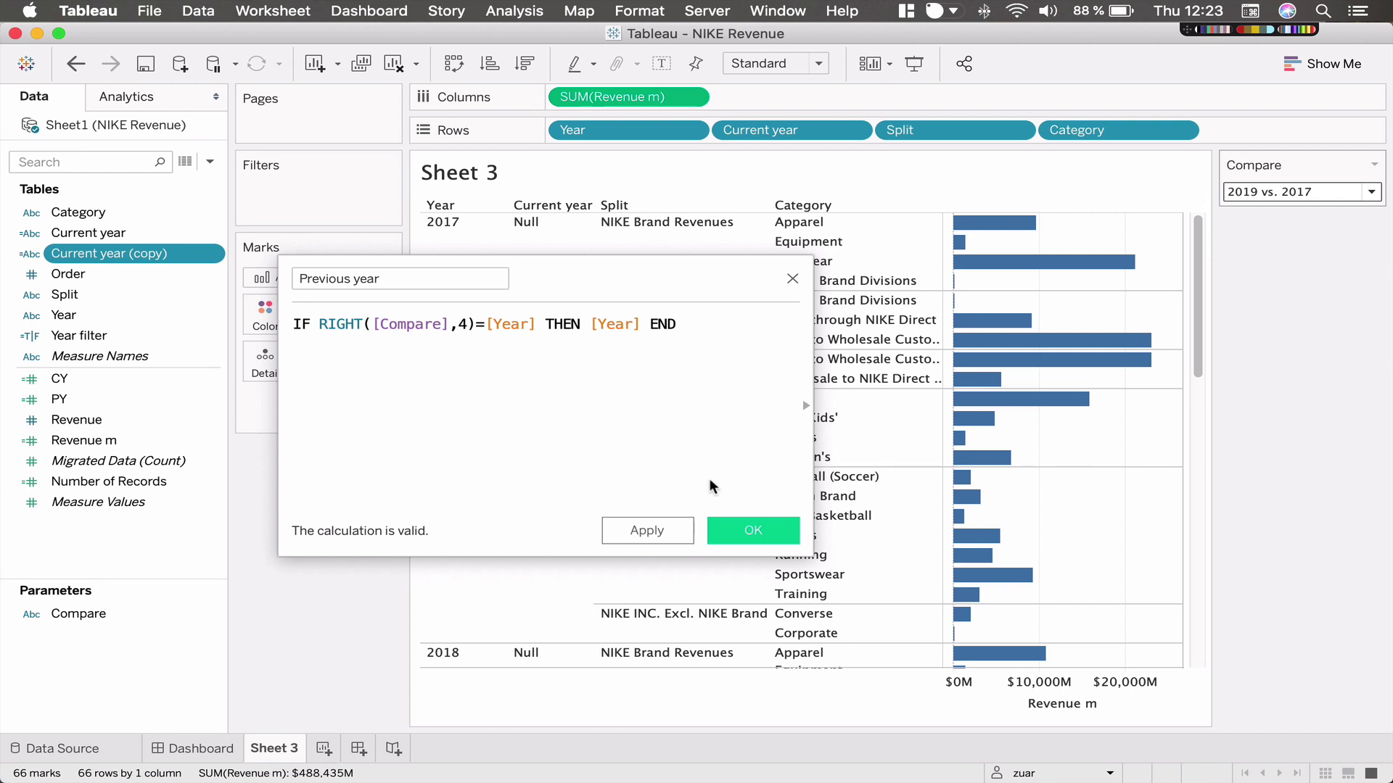
pyautogui.click(779, 524)
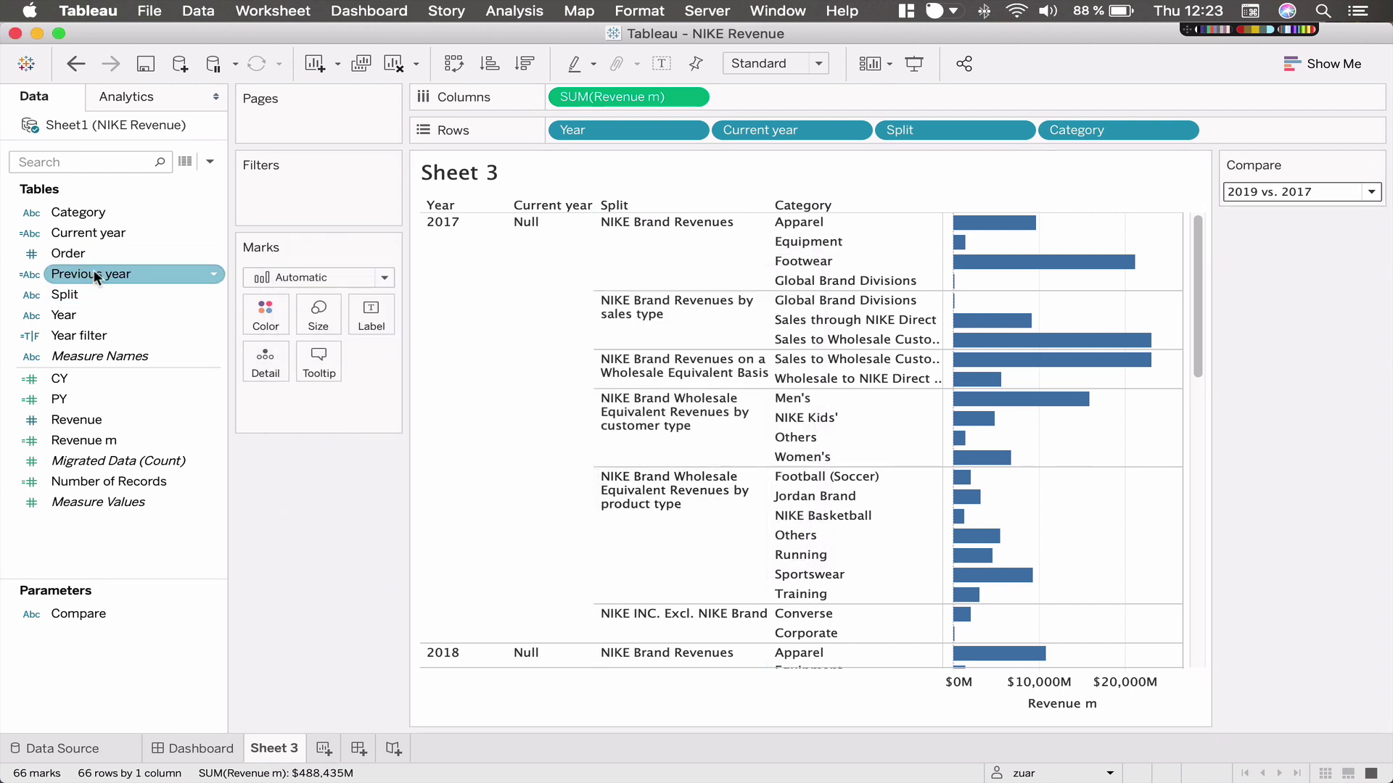
# Add Previous year to Rows, then delete the Year, Current year and Previous year pills.
pyautogui.moveTo(94, 274); pyautogui.dragTo(890, 124)
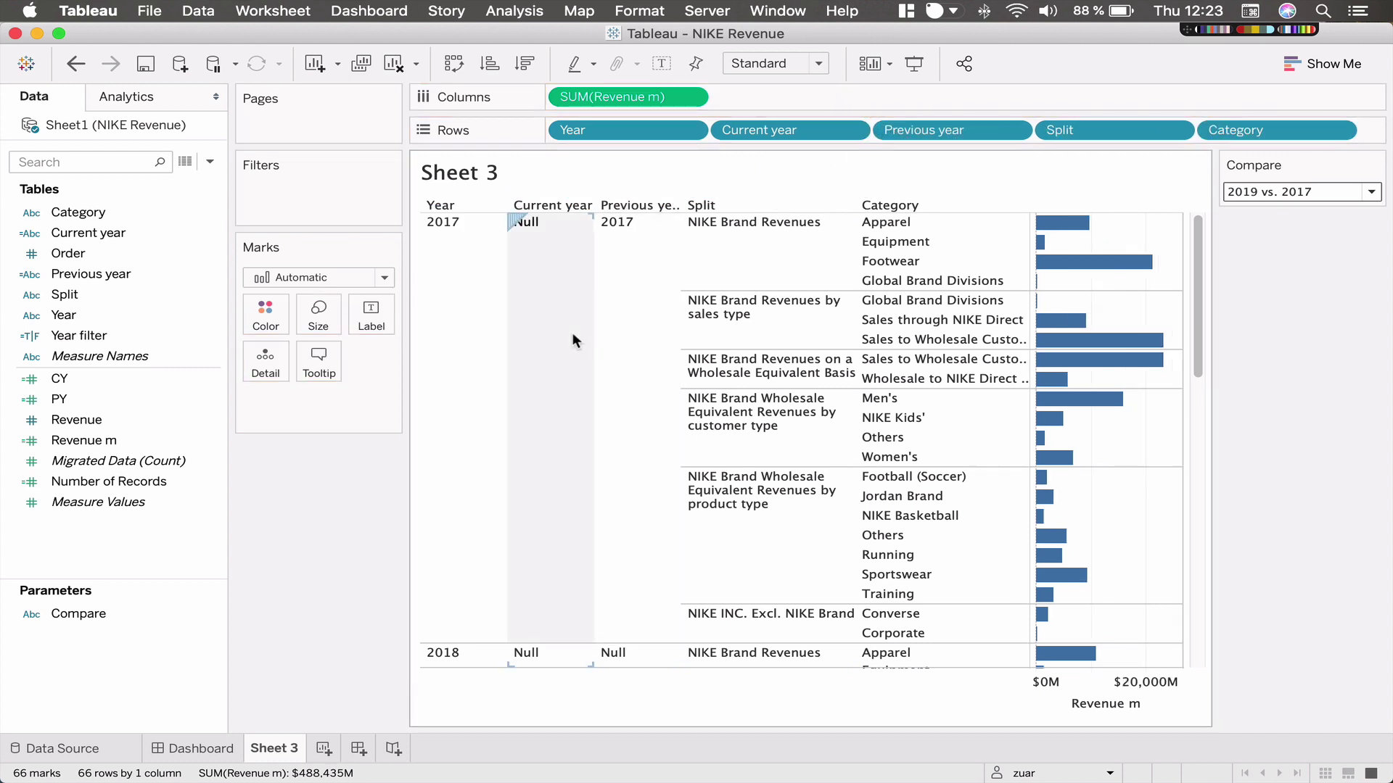
pyautogui.scroll(-15, 572, 333)
pyautogui.scroll(15, 572, 332)
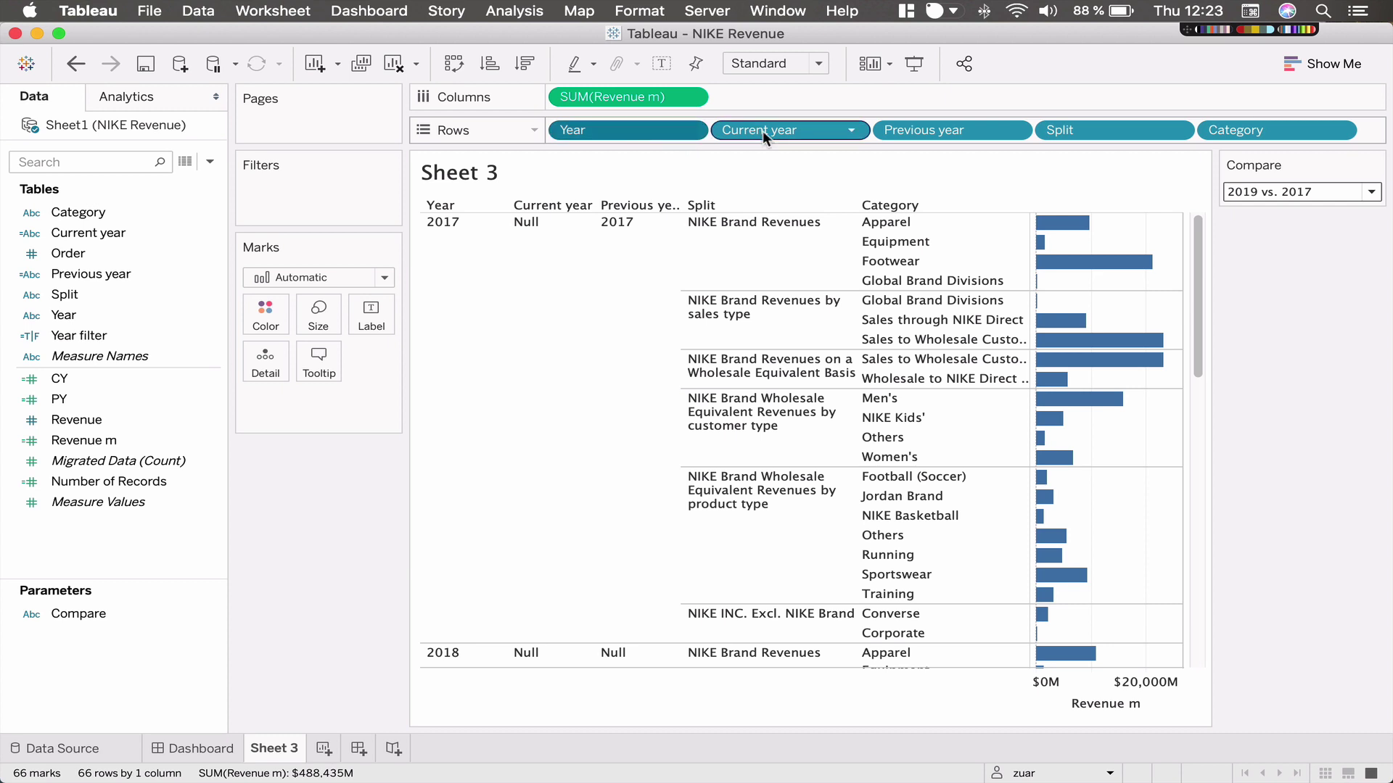
pyautogui.press('Delete')
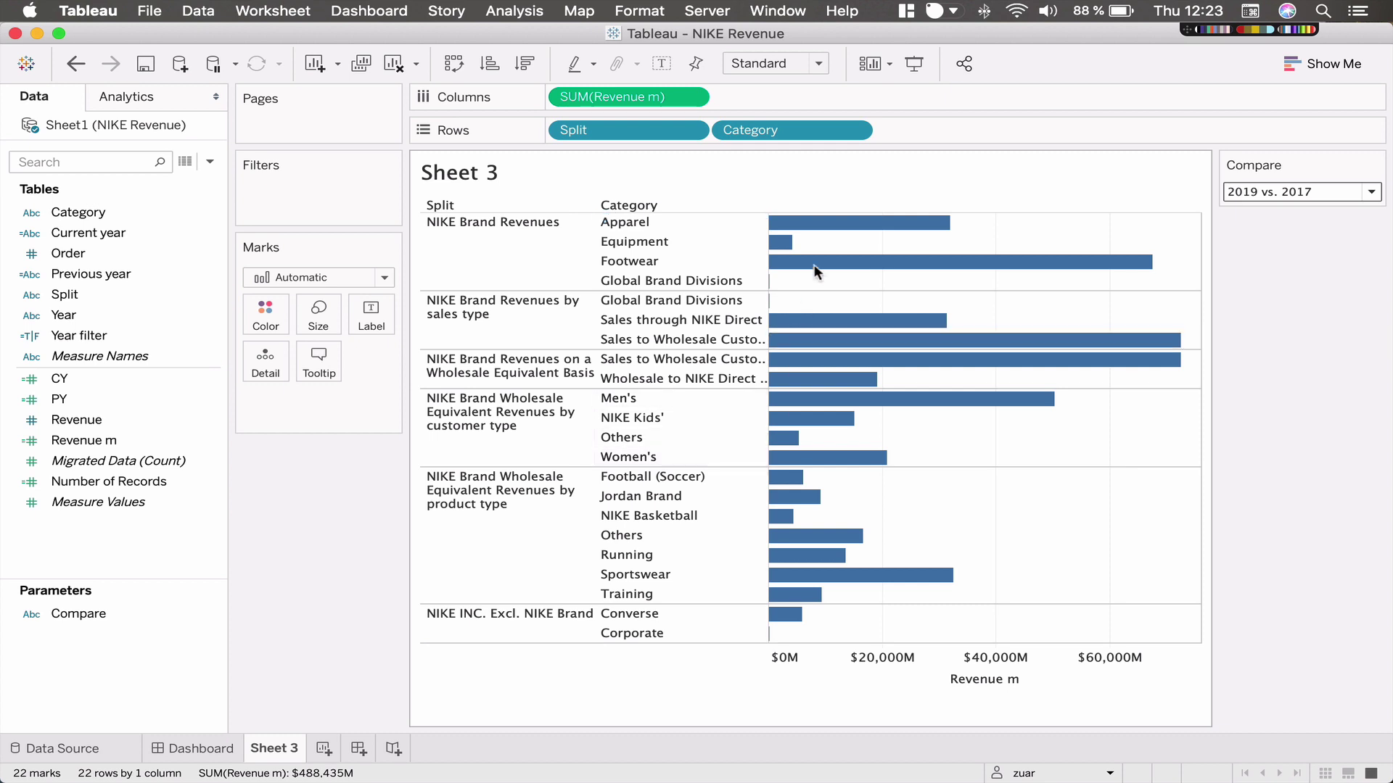
# Put Year on Detail so each bar splits into yearly segments.
pyautogui.moveTo(814, 229)
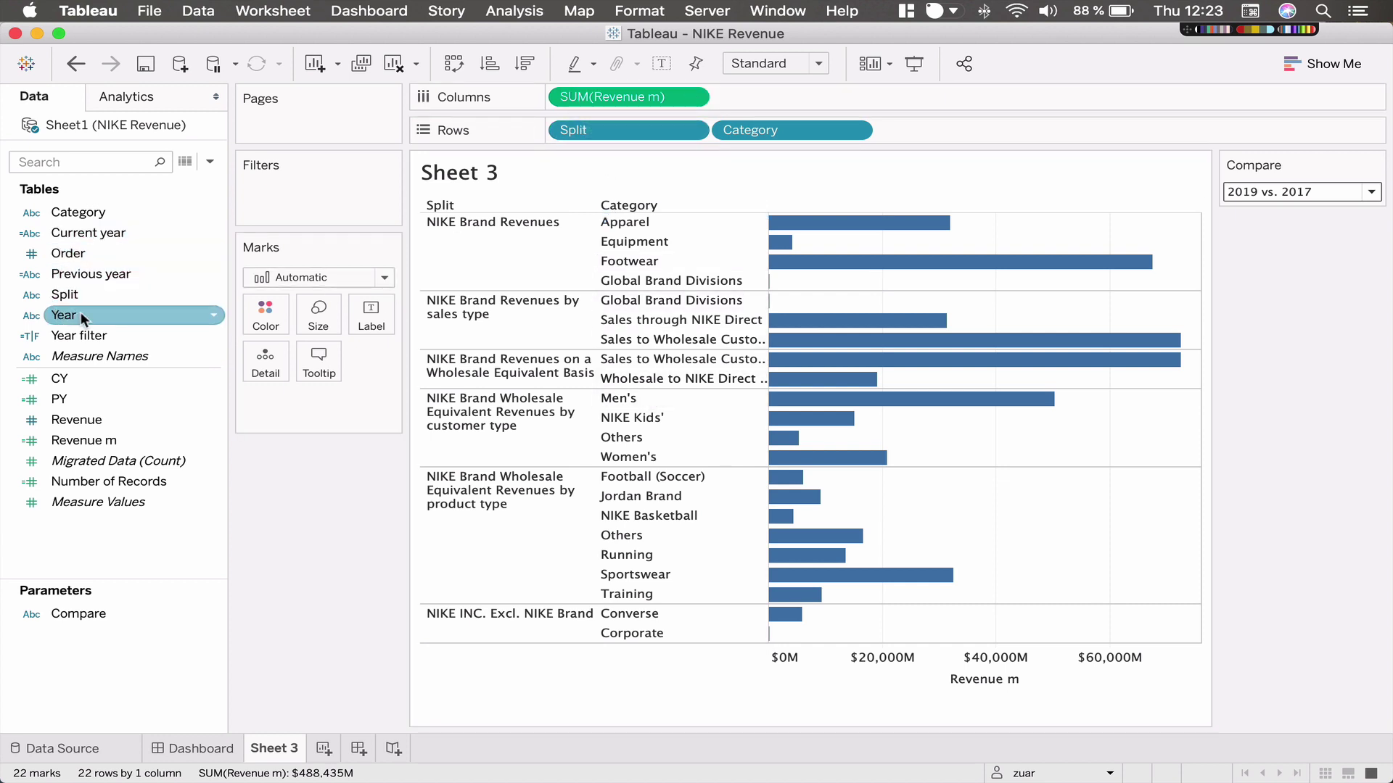
pyautogui.moveTo(64, 314); pyautogui.dragTo(265, 365)
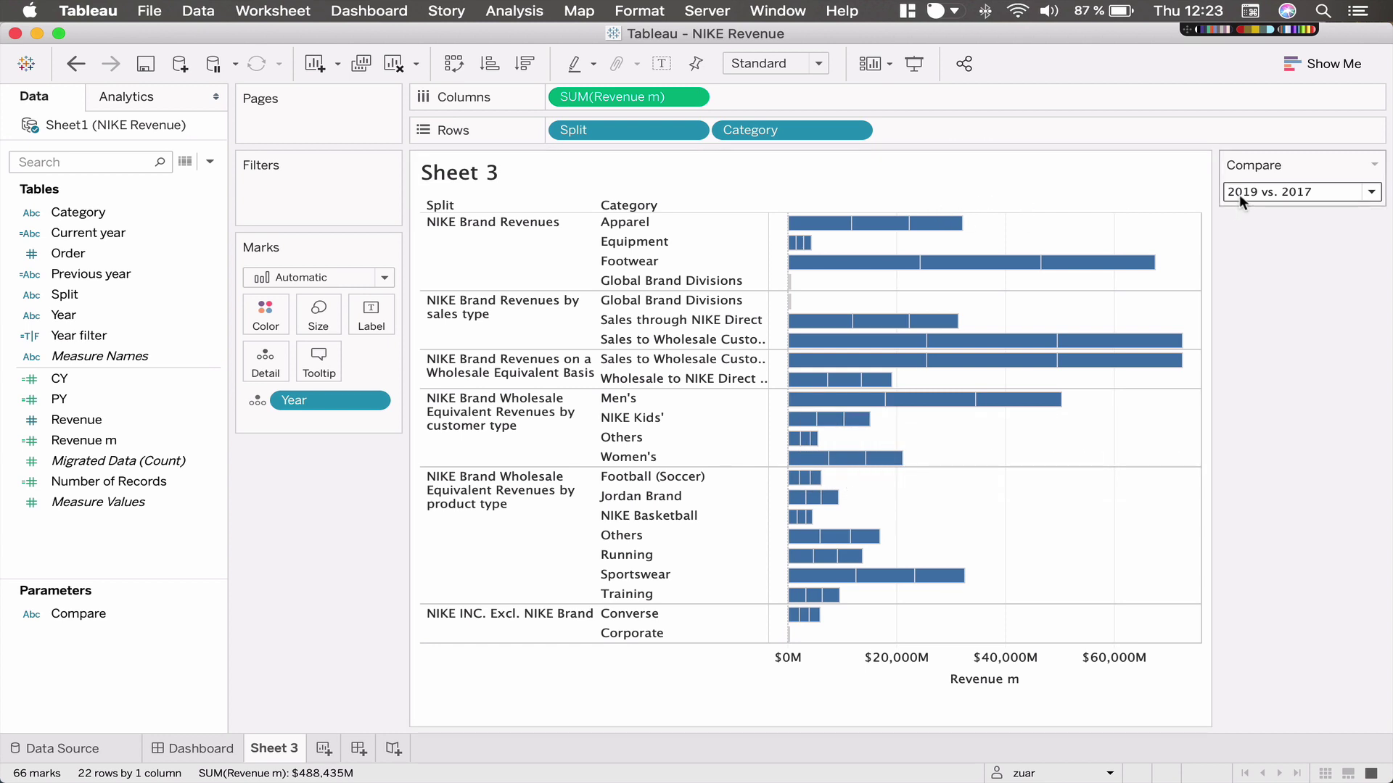
pyautogui.moveTo(882, 232)
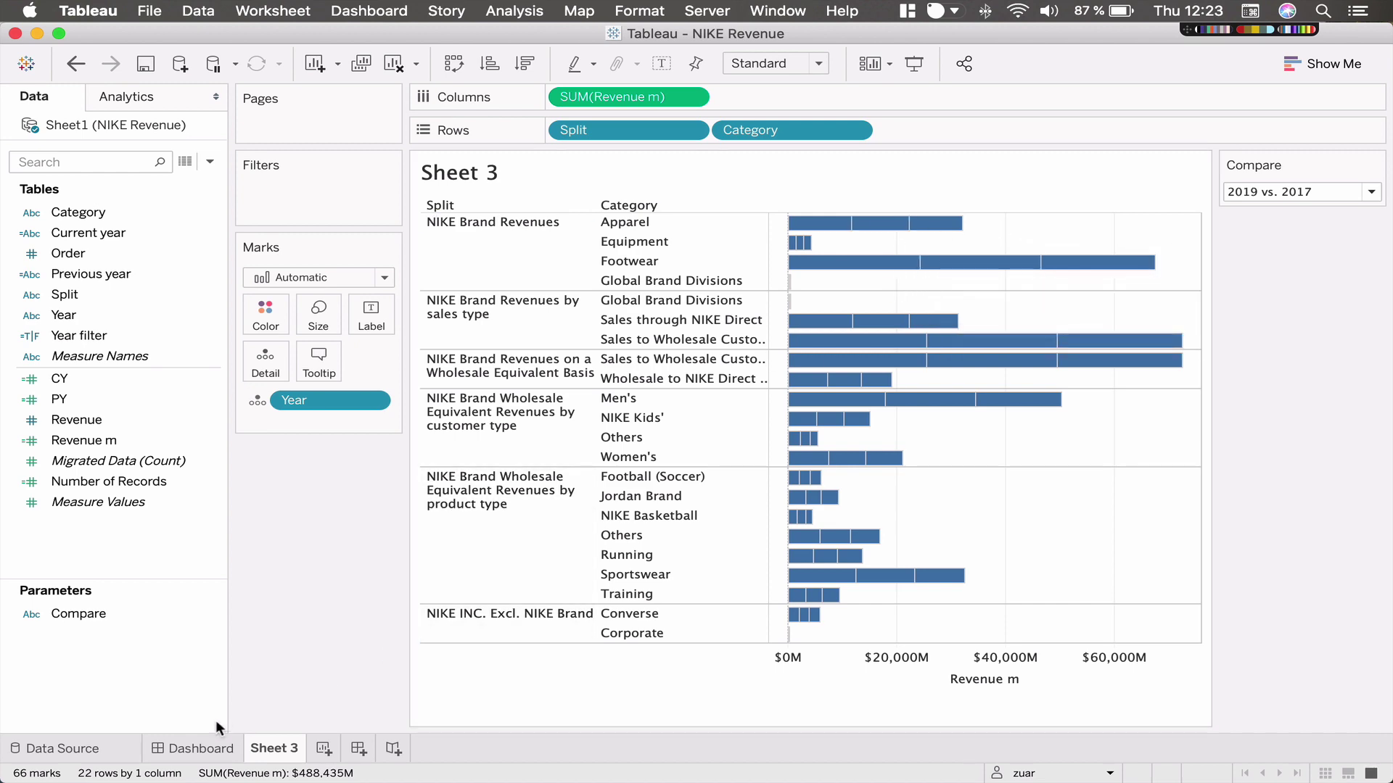
# Look at the finished revenue dashboard, then return to Sheet 3.
pyautogui.click(187, 748)
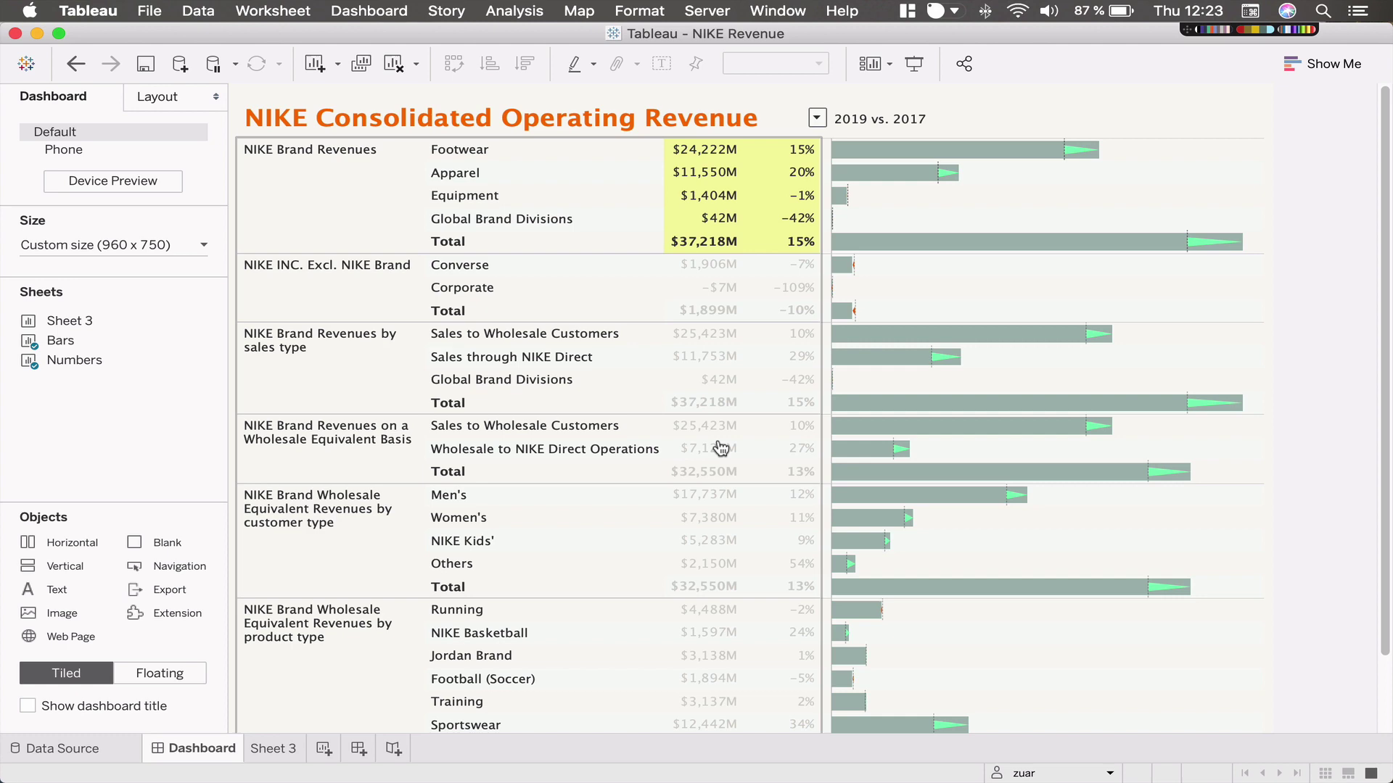
pyautogui.click(274, 749)
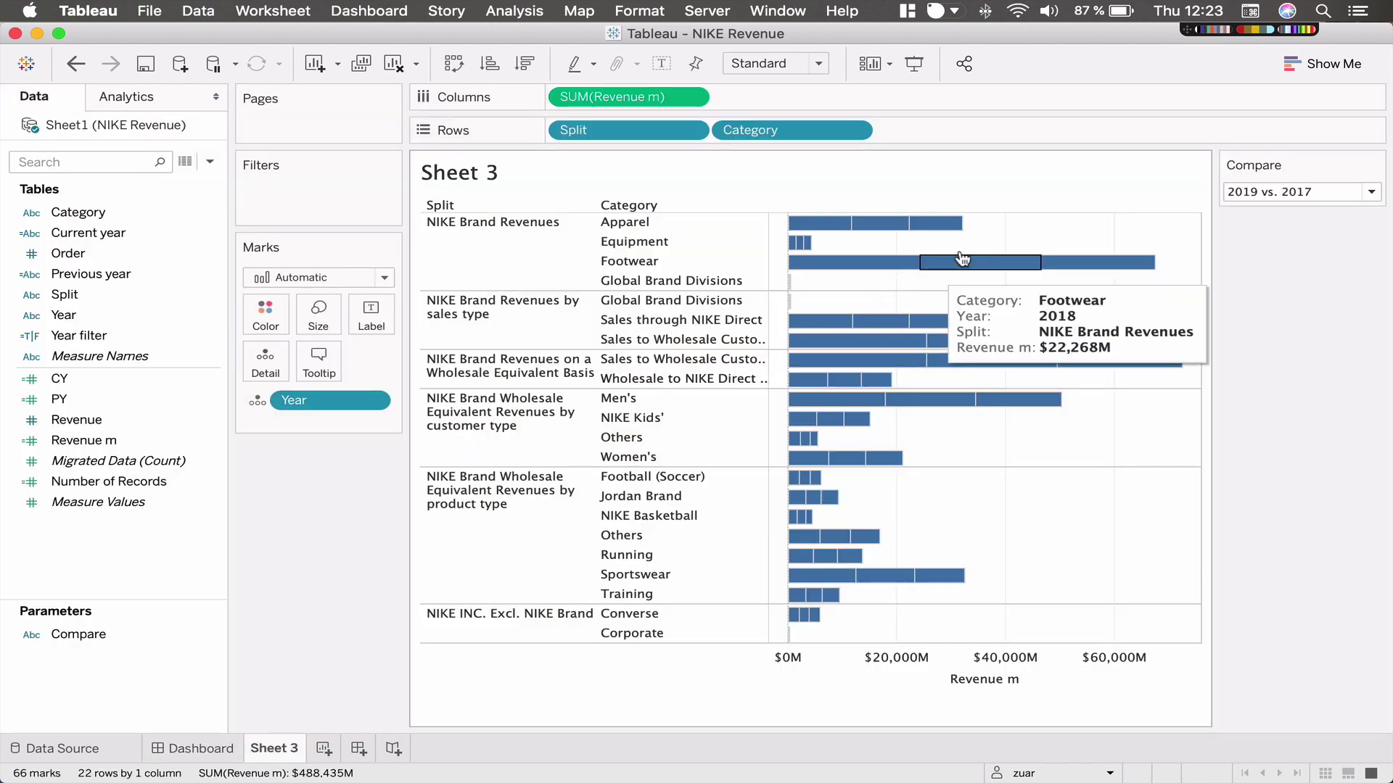
# Add a constant MIN(4) calculation to Rows.
pyautogui.doubleClick(924, 132)
pyautogui.write('MIN(')
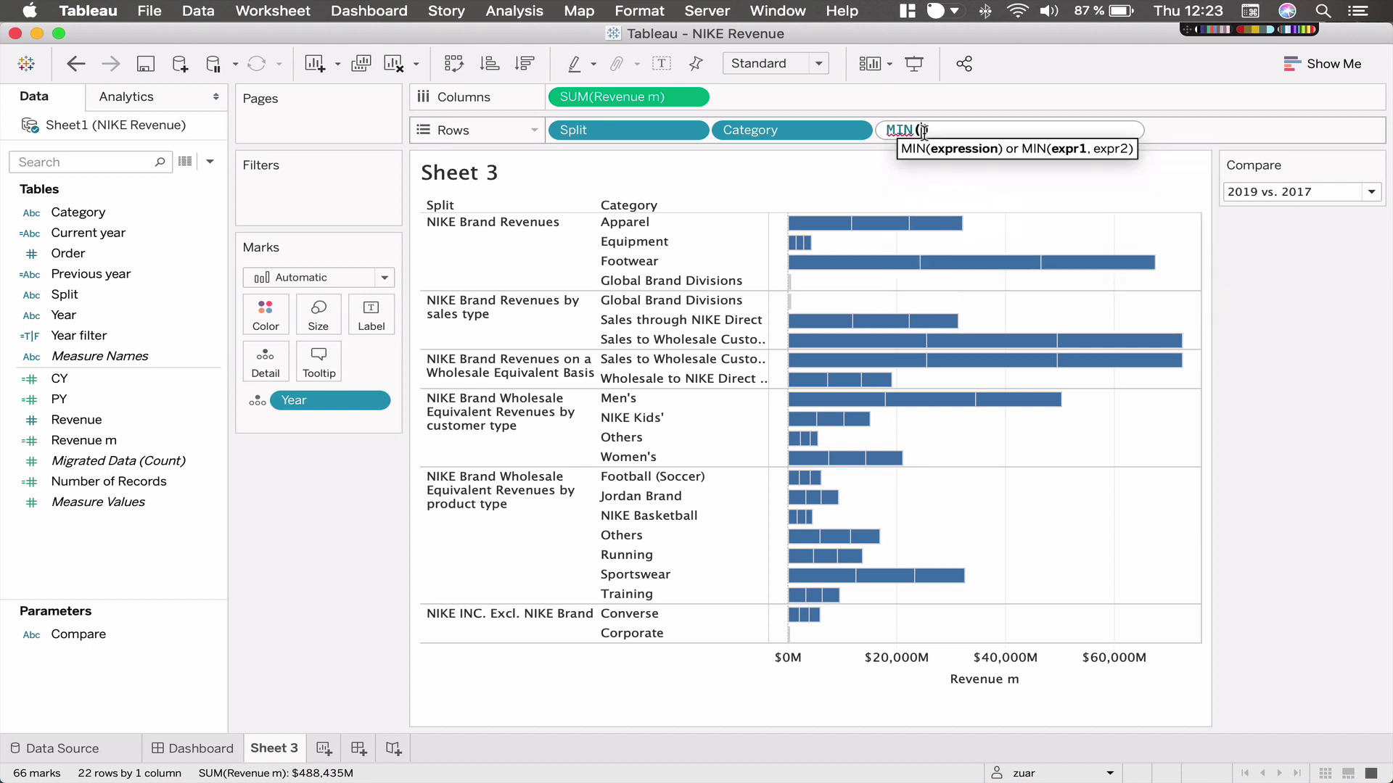
pyautogui.write(')')
pyautogui.press('Return')
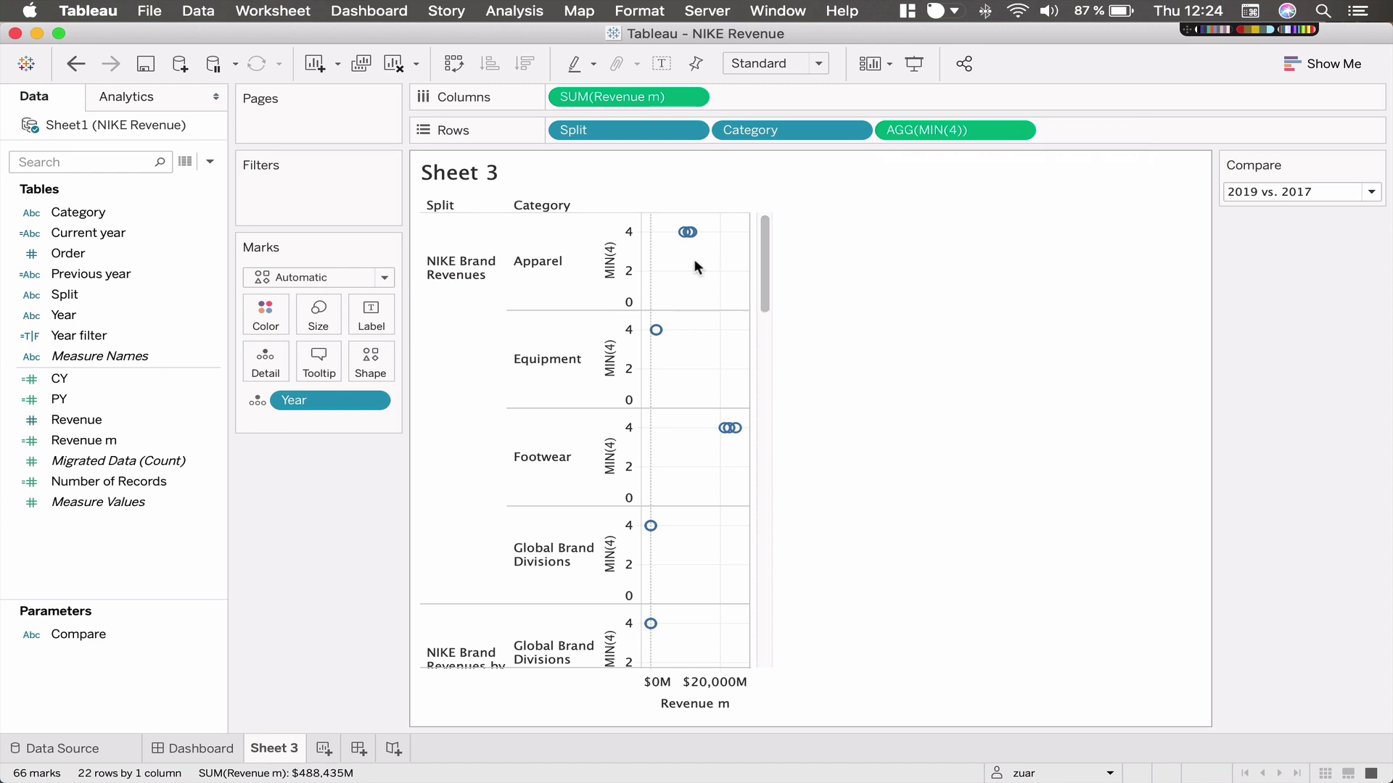
# Make the marks fixed-size, right-aligned bars sized by SUM(Revenue m).
pyautogui.click(312, 276)
pyautogui.click(291, 319)
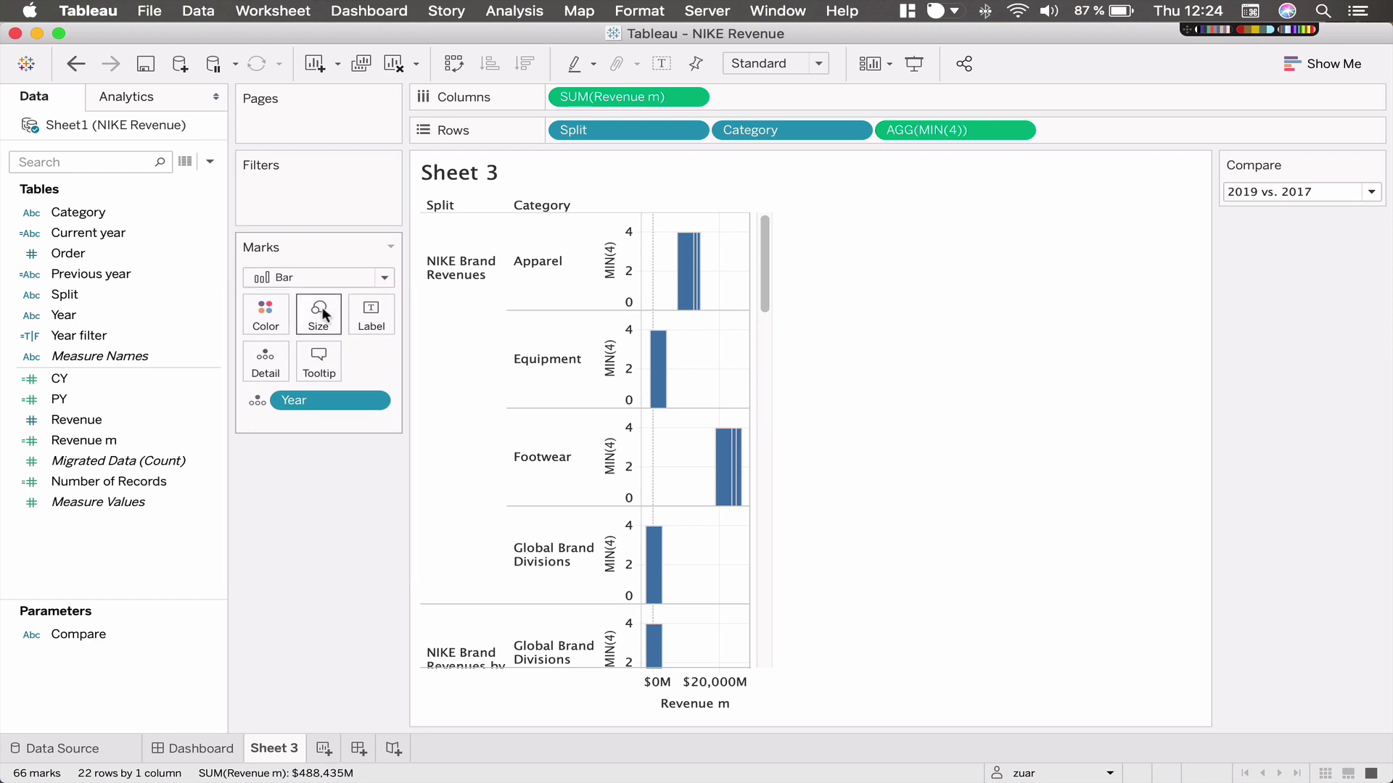
pyautogui.click(323, 307)
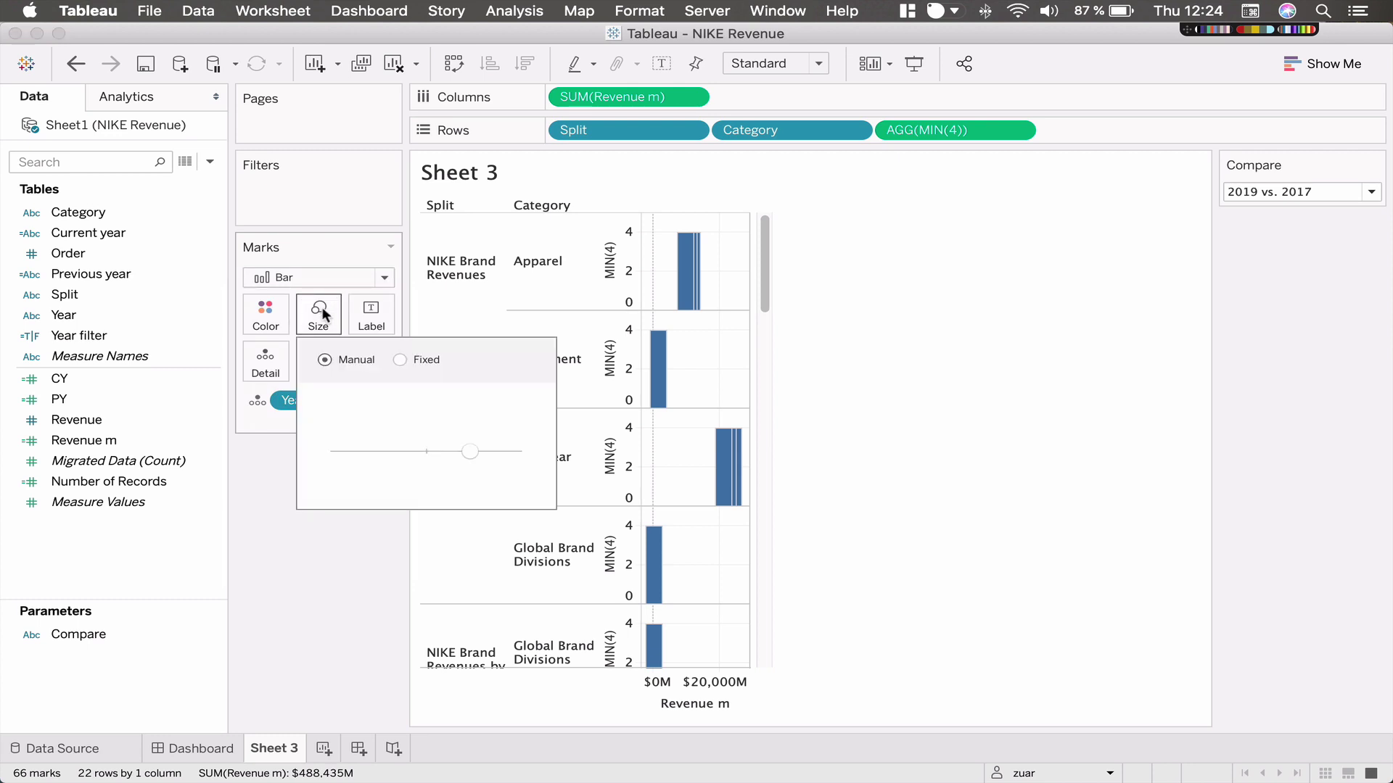
pyautogui.click(402, 358)
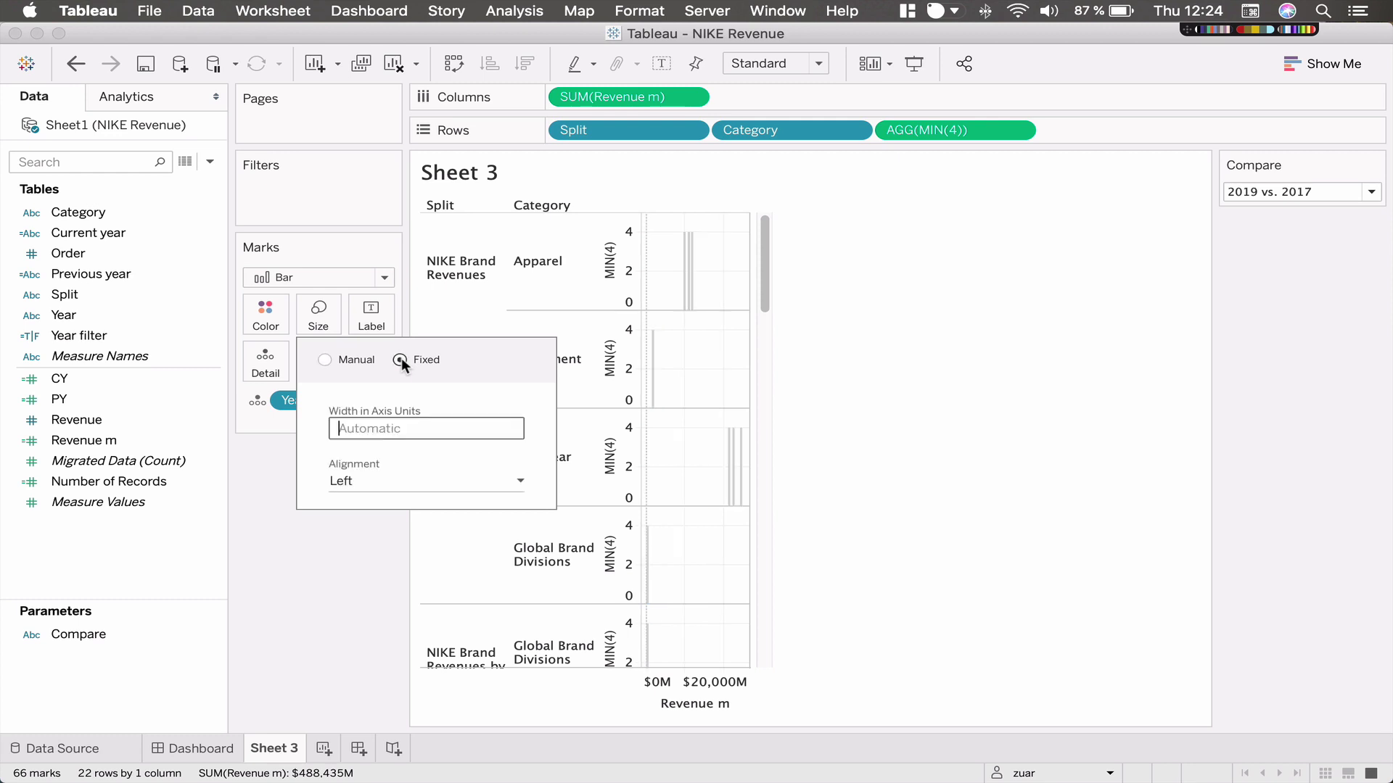
pyautogui.click(377, 477)
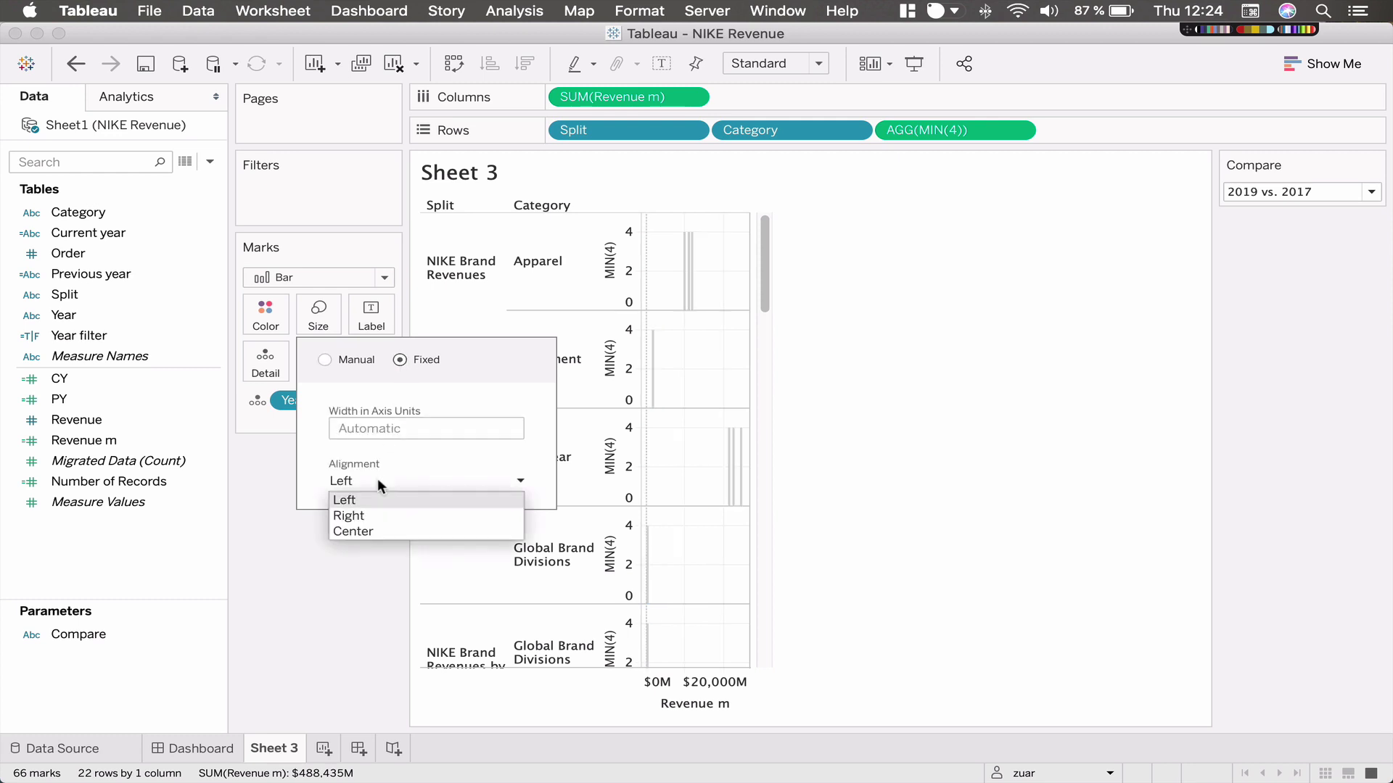
pyautogui.click(367, 515)
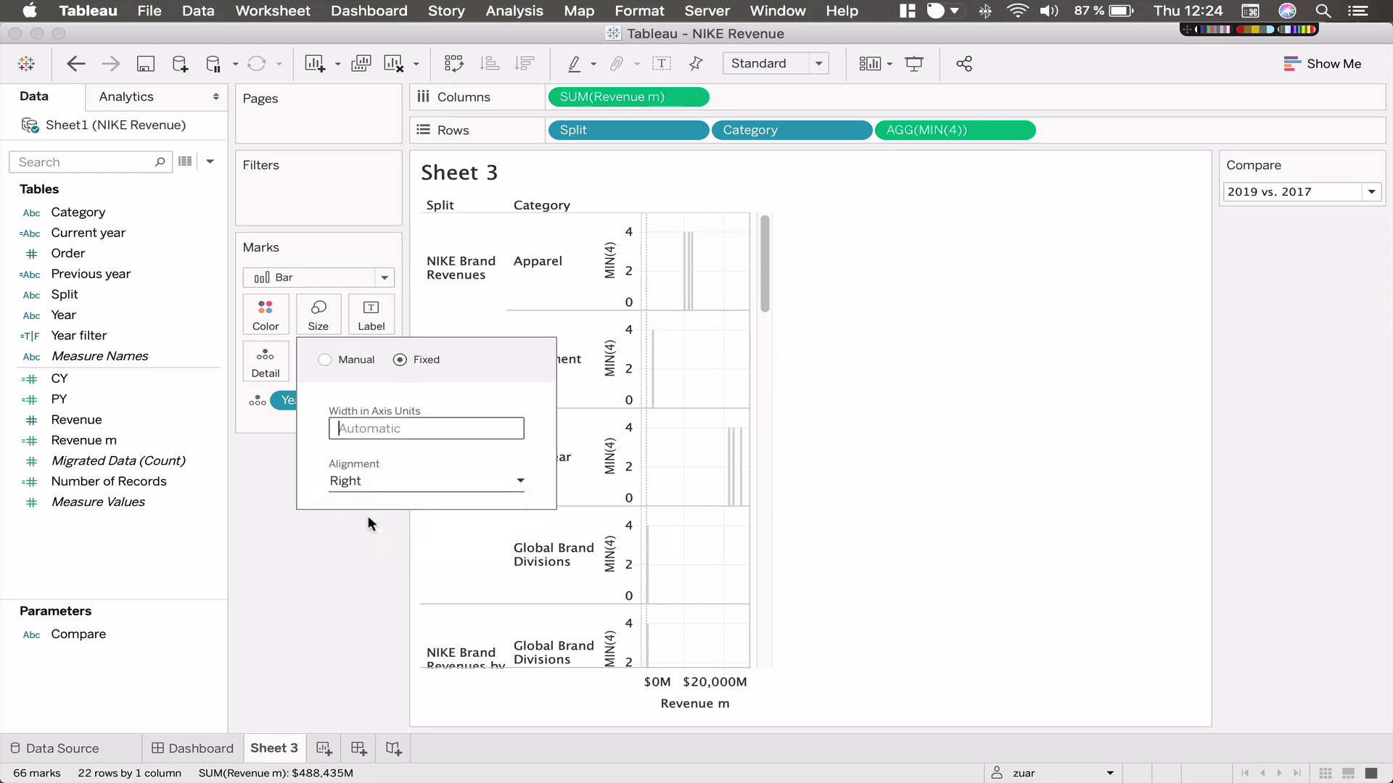
pyautogui.click(368, 515)
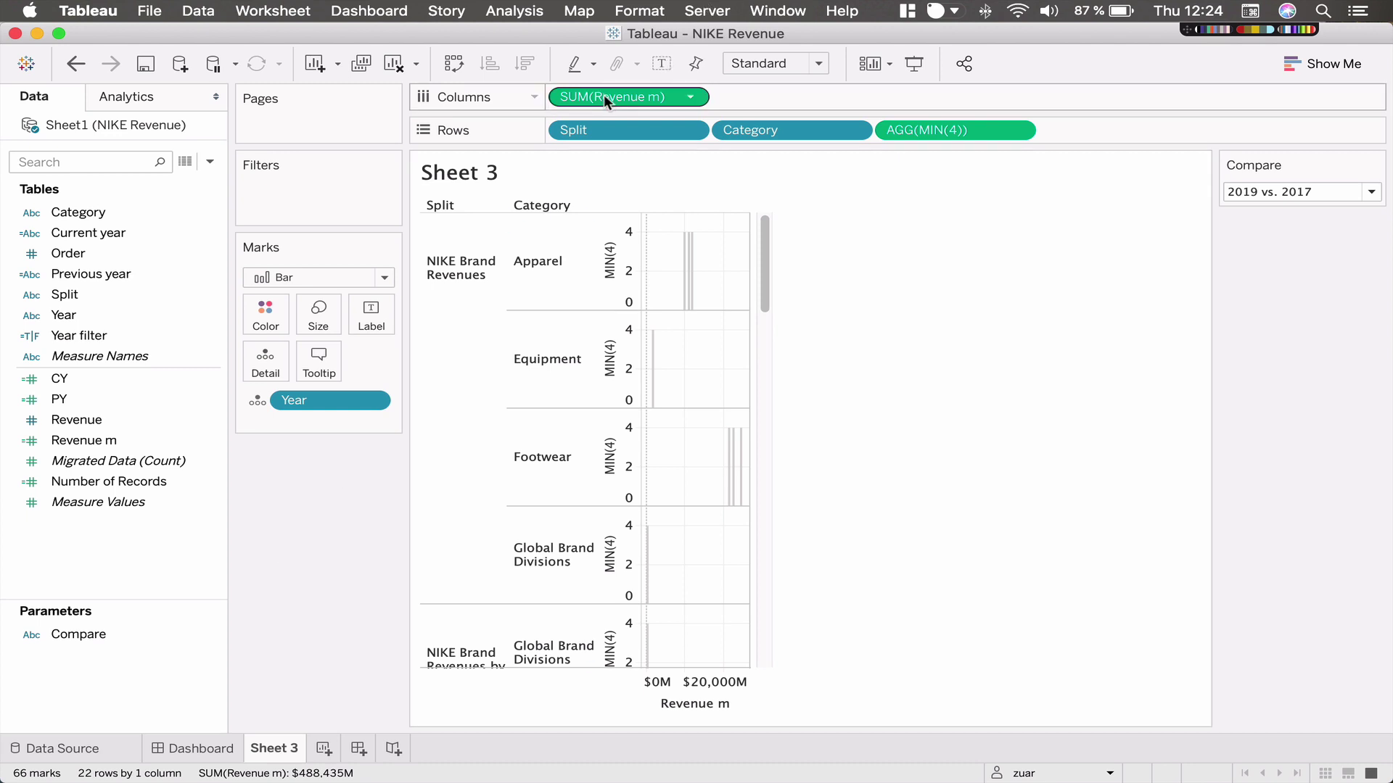
pyautogui.moveTo(603, 94); pyautogui.dragTo(320, 314)
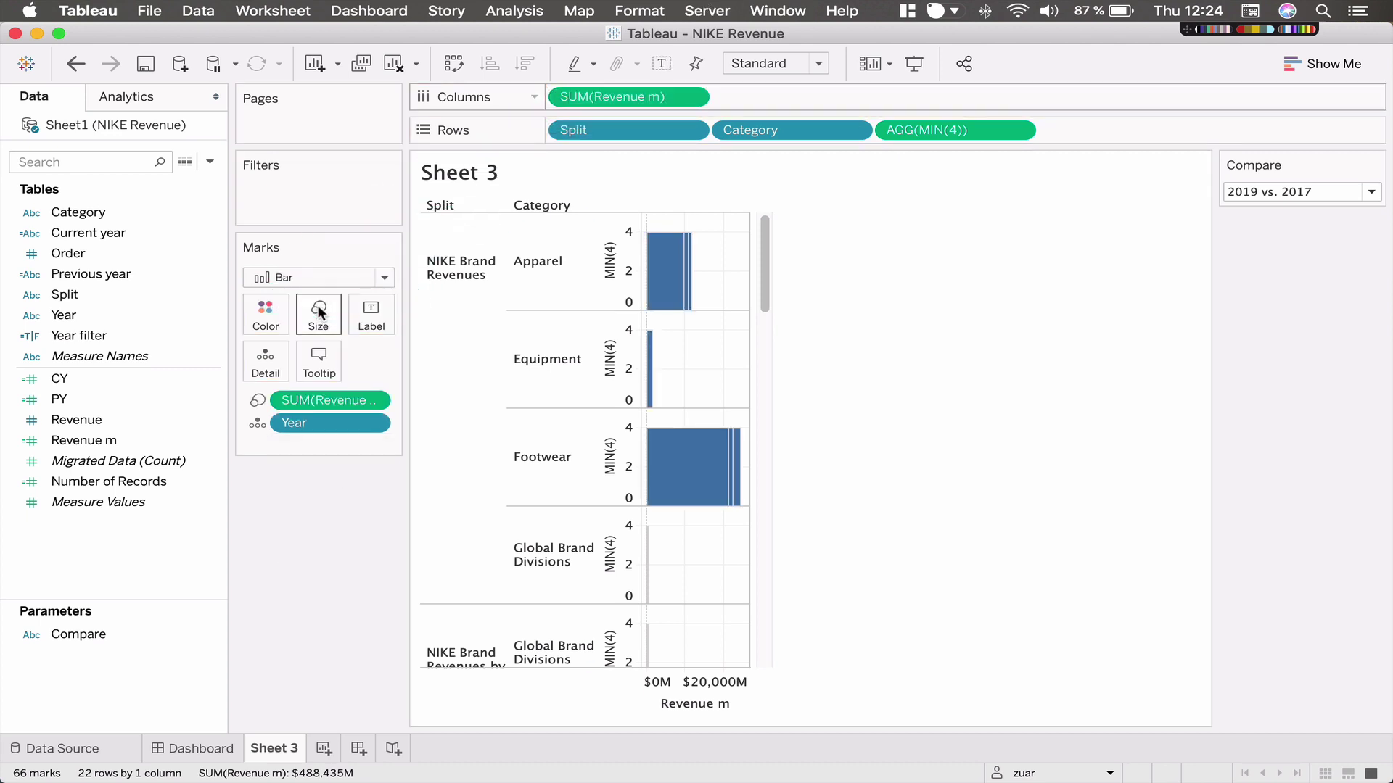
# Change the Rows calculation to MIN(IF [Current year]=[Year] THEN 4 END).
pyautogui.moveTo(695, 291)
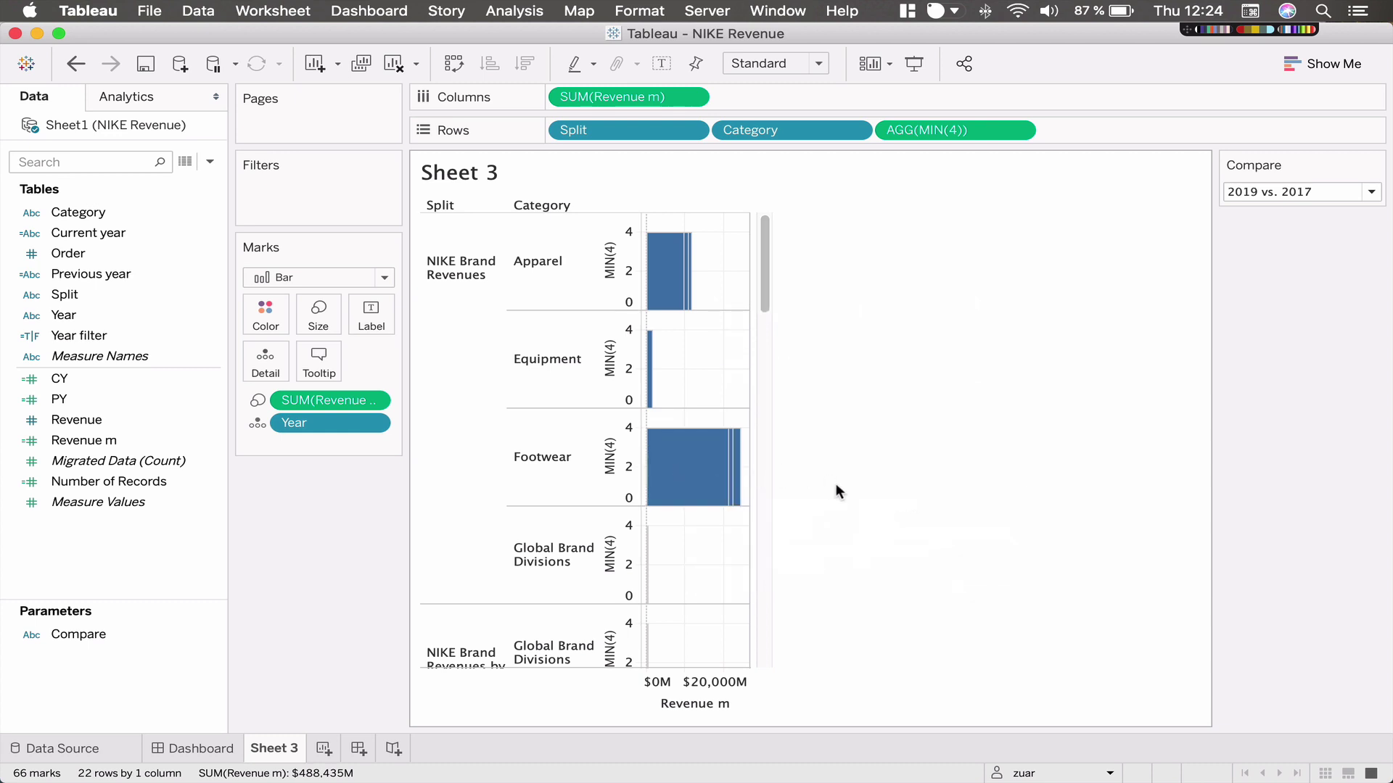
pyautogui.moveTo(711, 495)
pyautogui.doubleClick(912, 132)
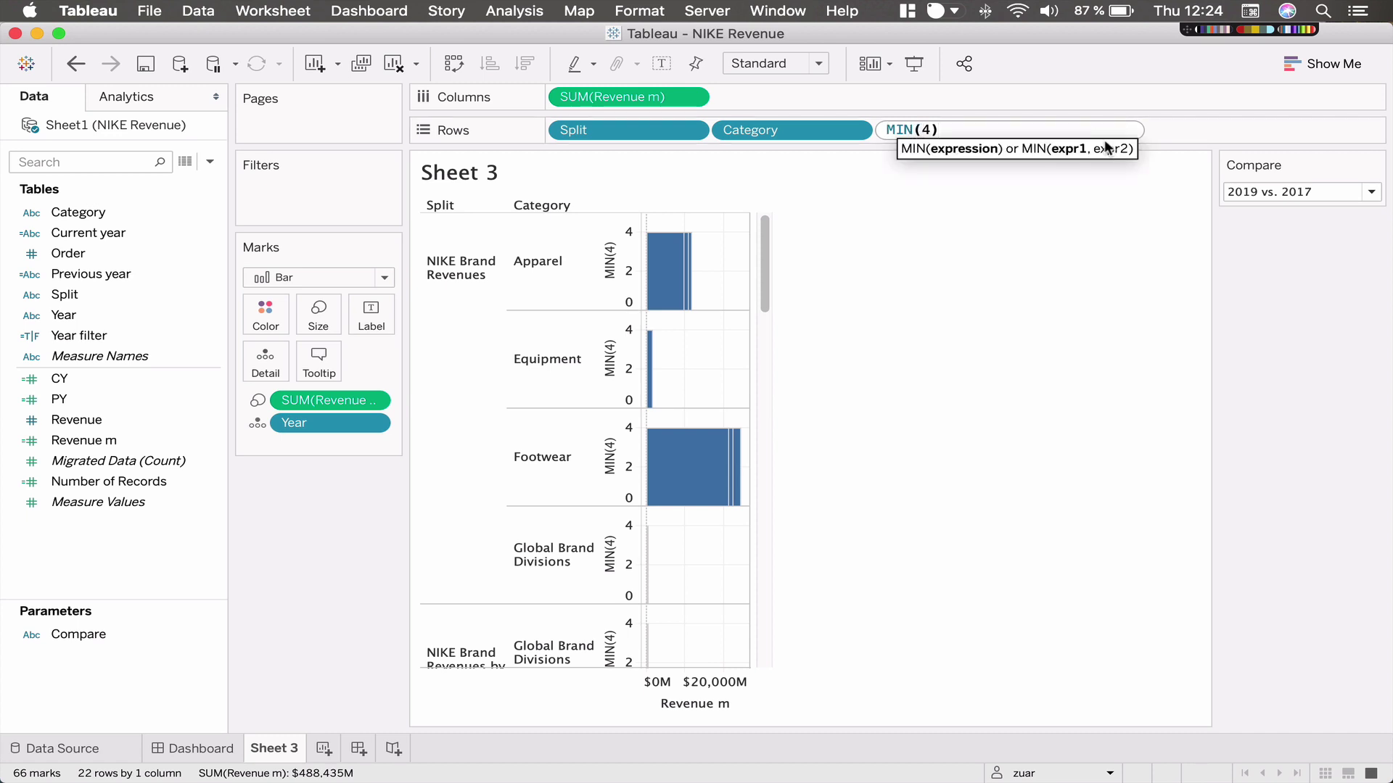
pyautogui.press('Delete')
pyautogui.write('IF')
pyautogui.write(' [cu')
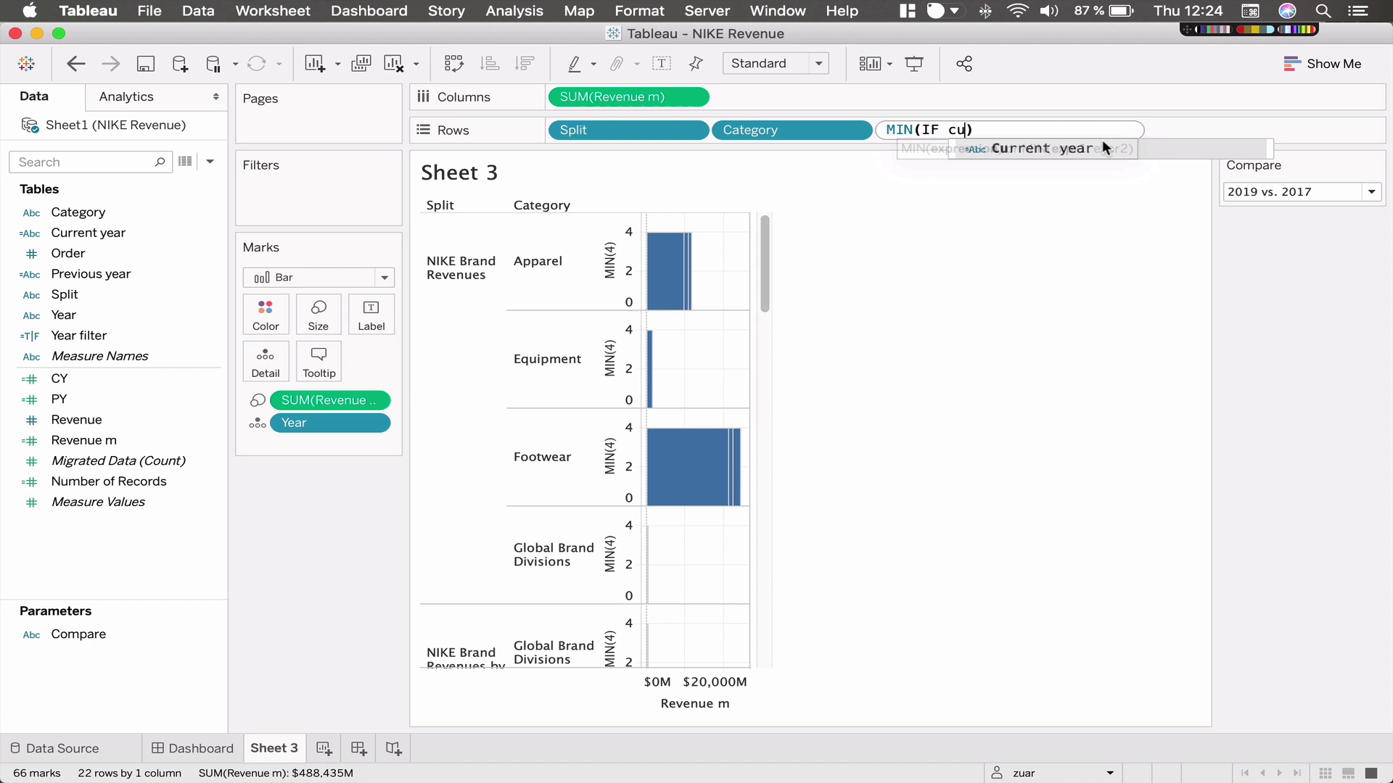
pyautogui.press('Return')
pyautogui.write('=yea')
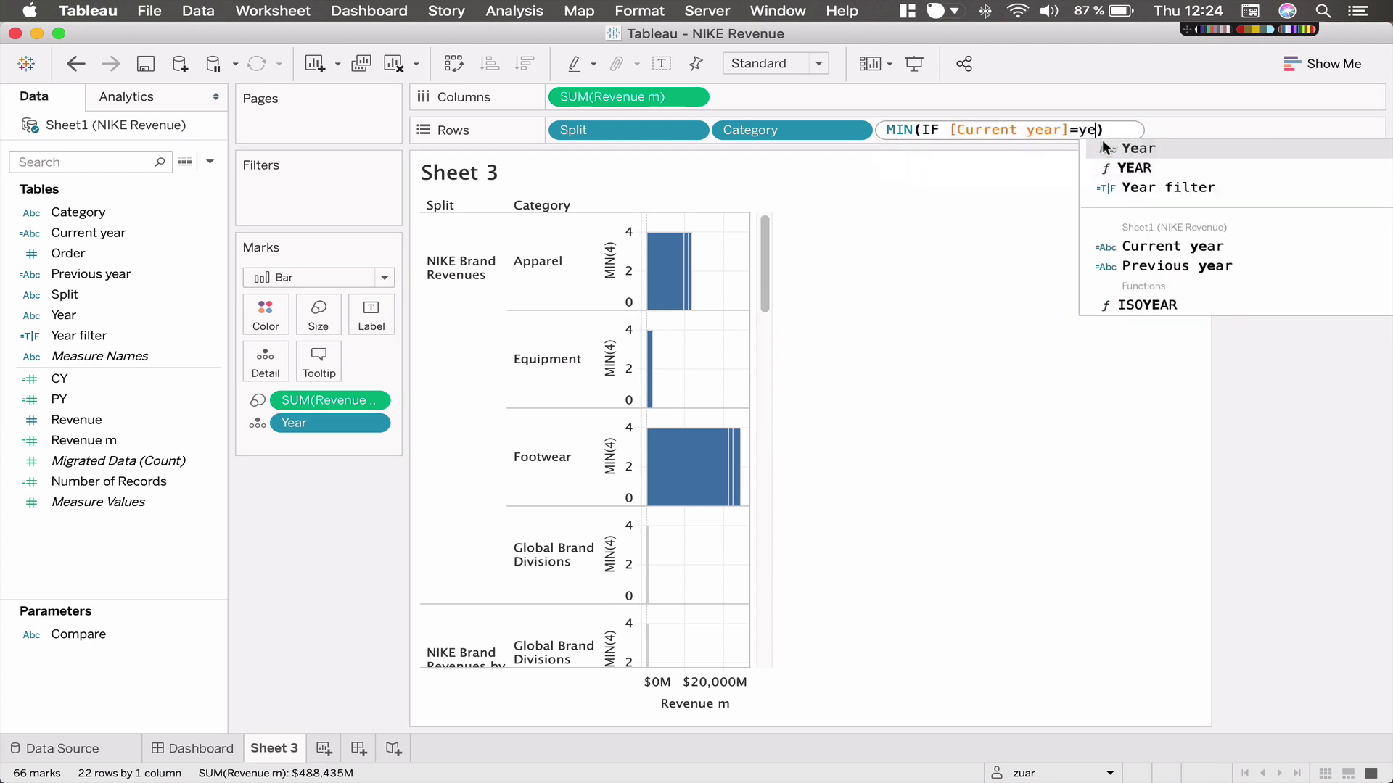
pyautogui.press('Return')
pyautogui.write('th')
pyautogui.press('Return')
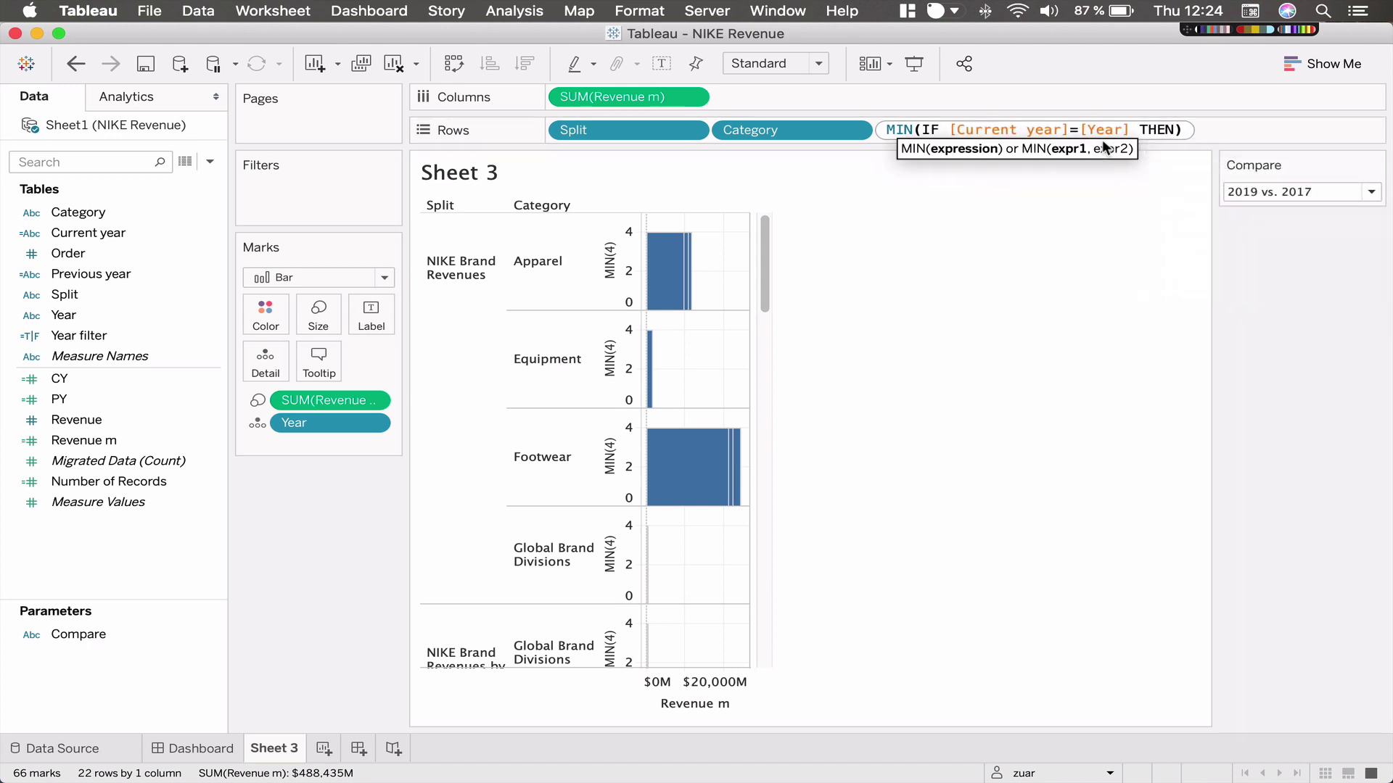
pyautogui.write('4 end')
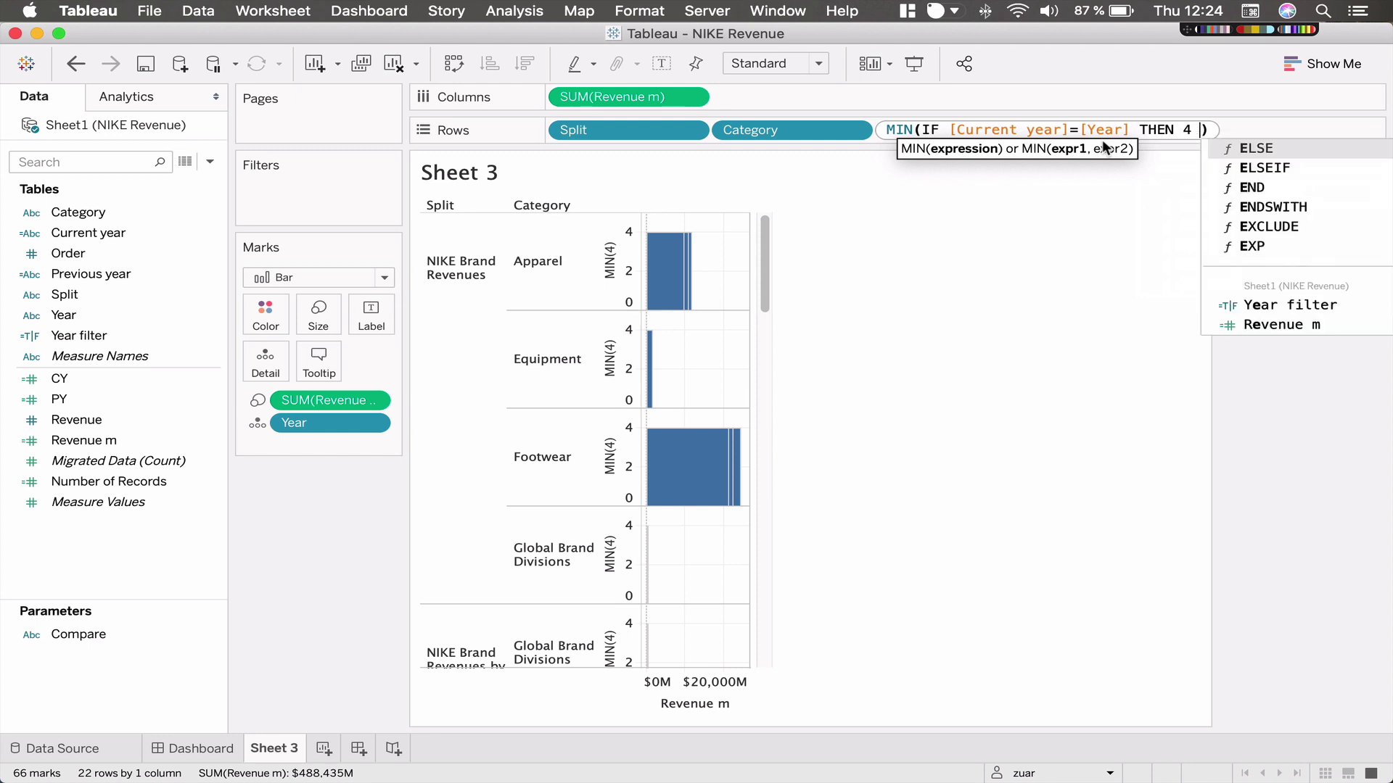
pyautogui.press('Return')
pyautogui.press('Return')
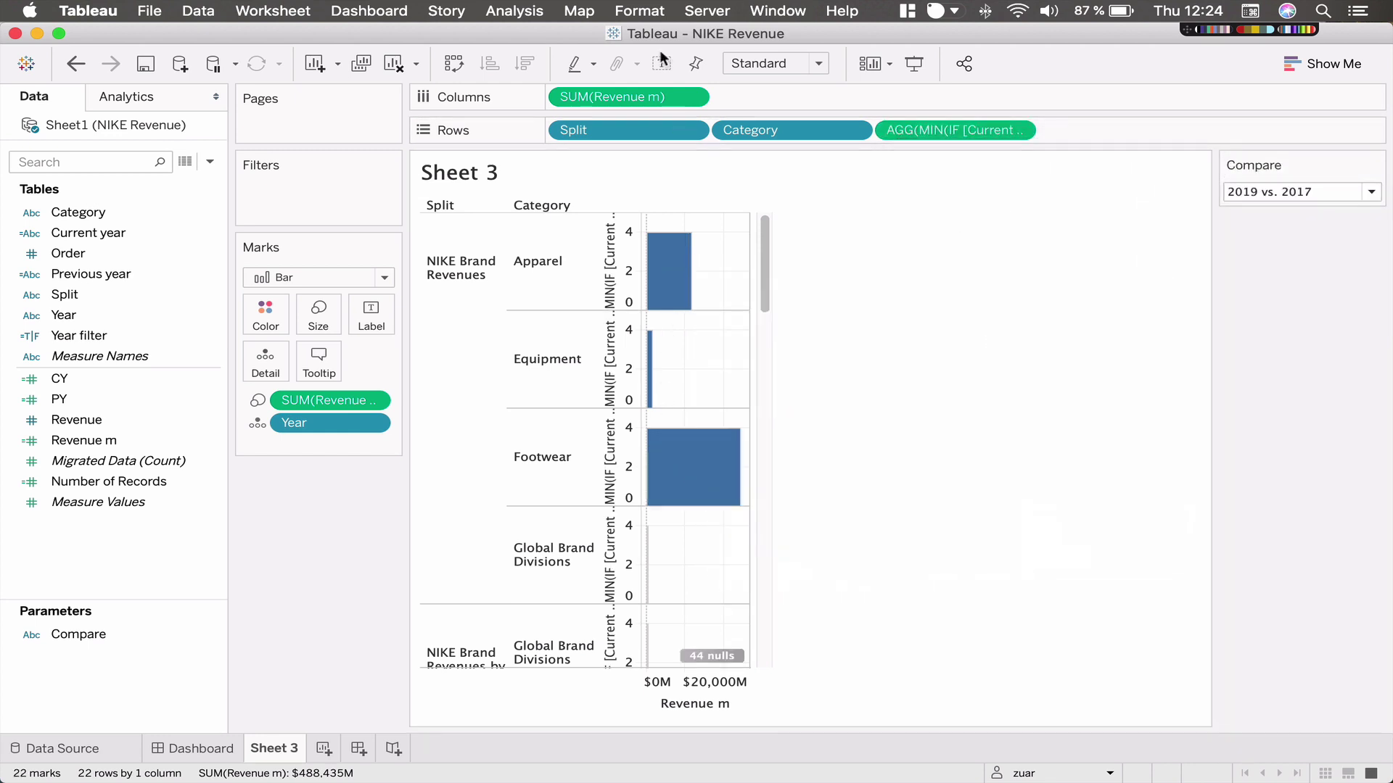
# Fit the chart to the entire view and remove the bar borders.
pyautogui.click(765, 64)
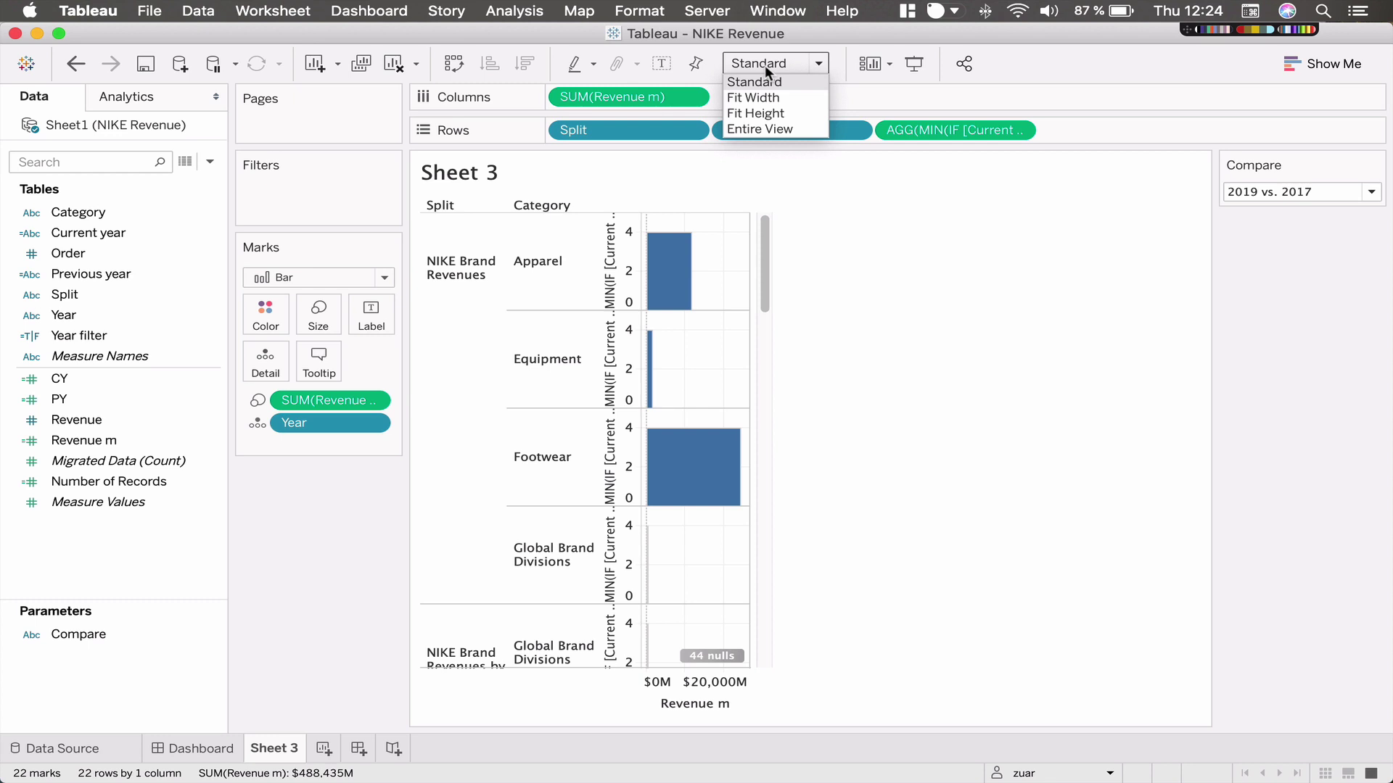
pyautogui.click(743, 128)
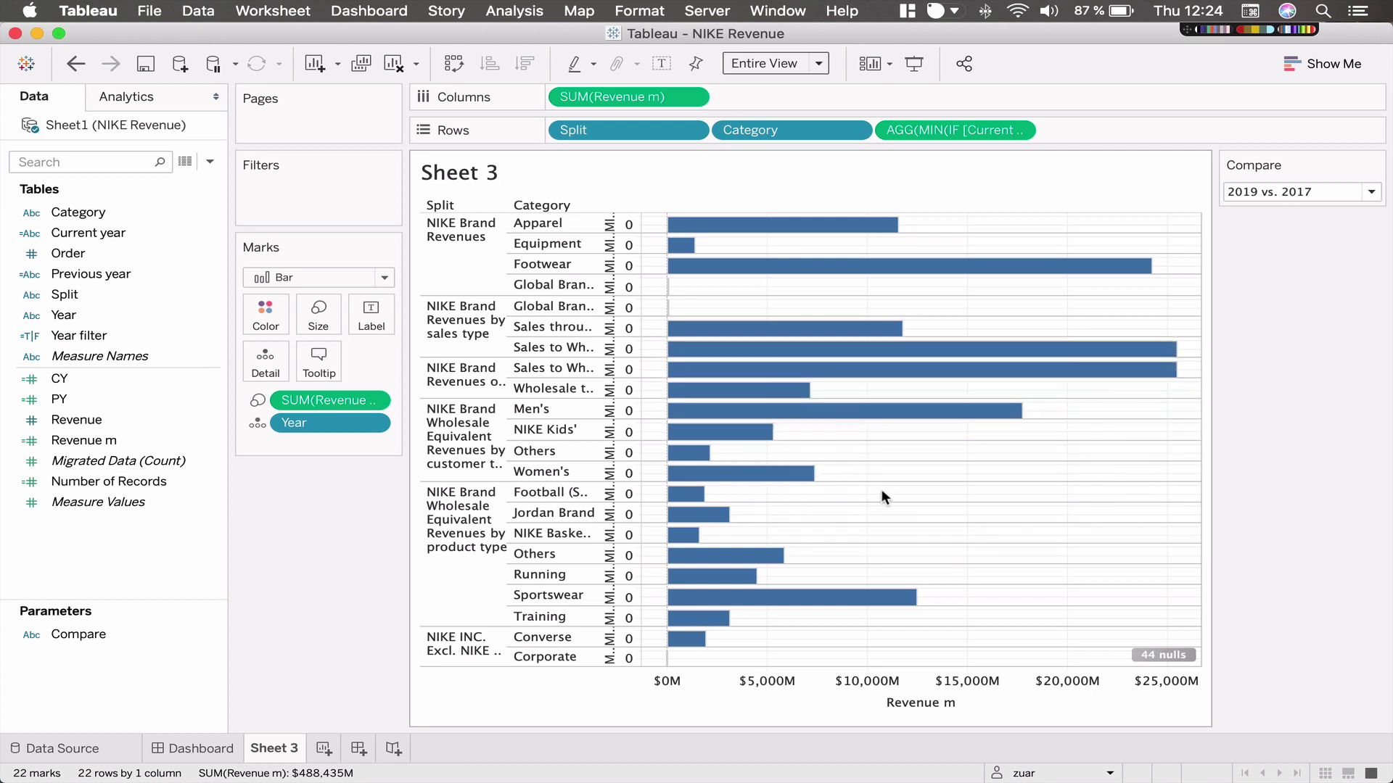
pyautogui.click(265, 313)
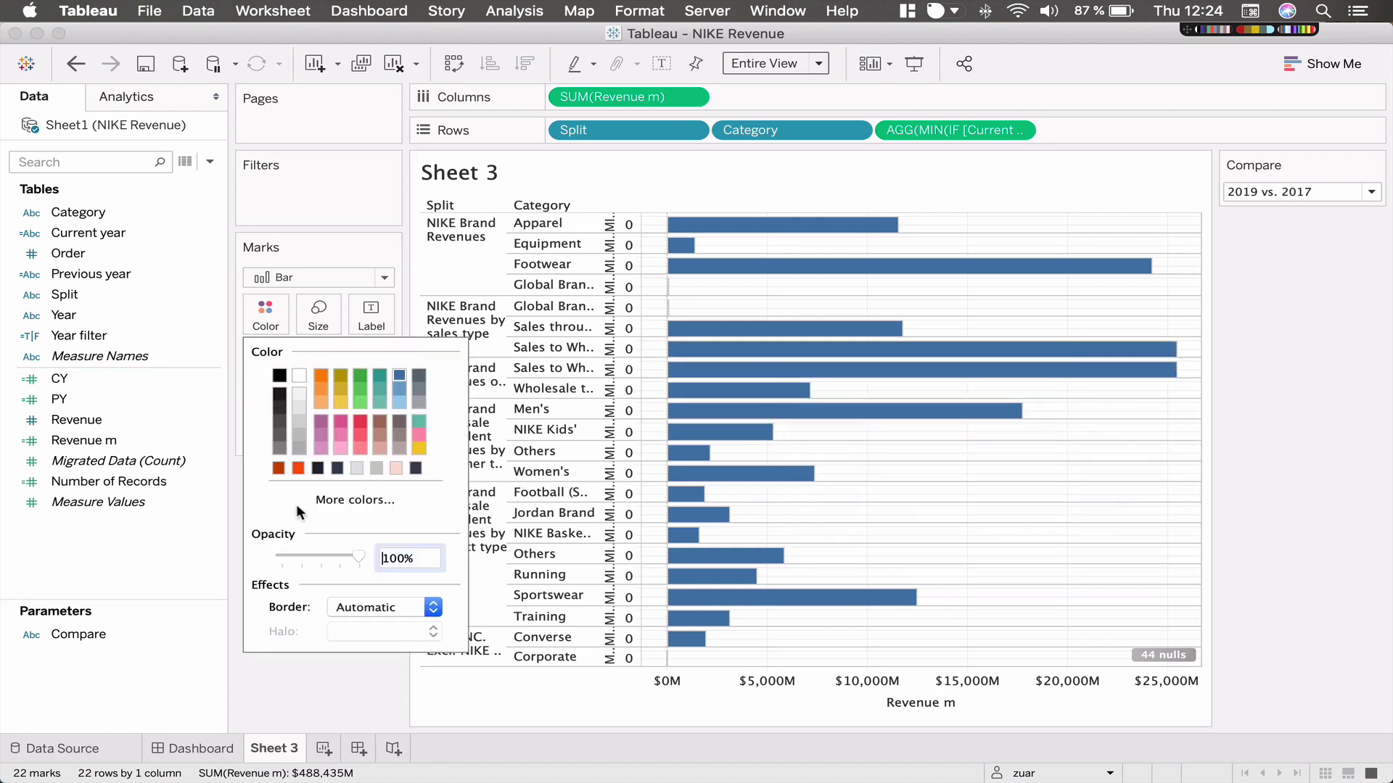
pyautogui.click(342, 607)
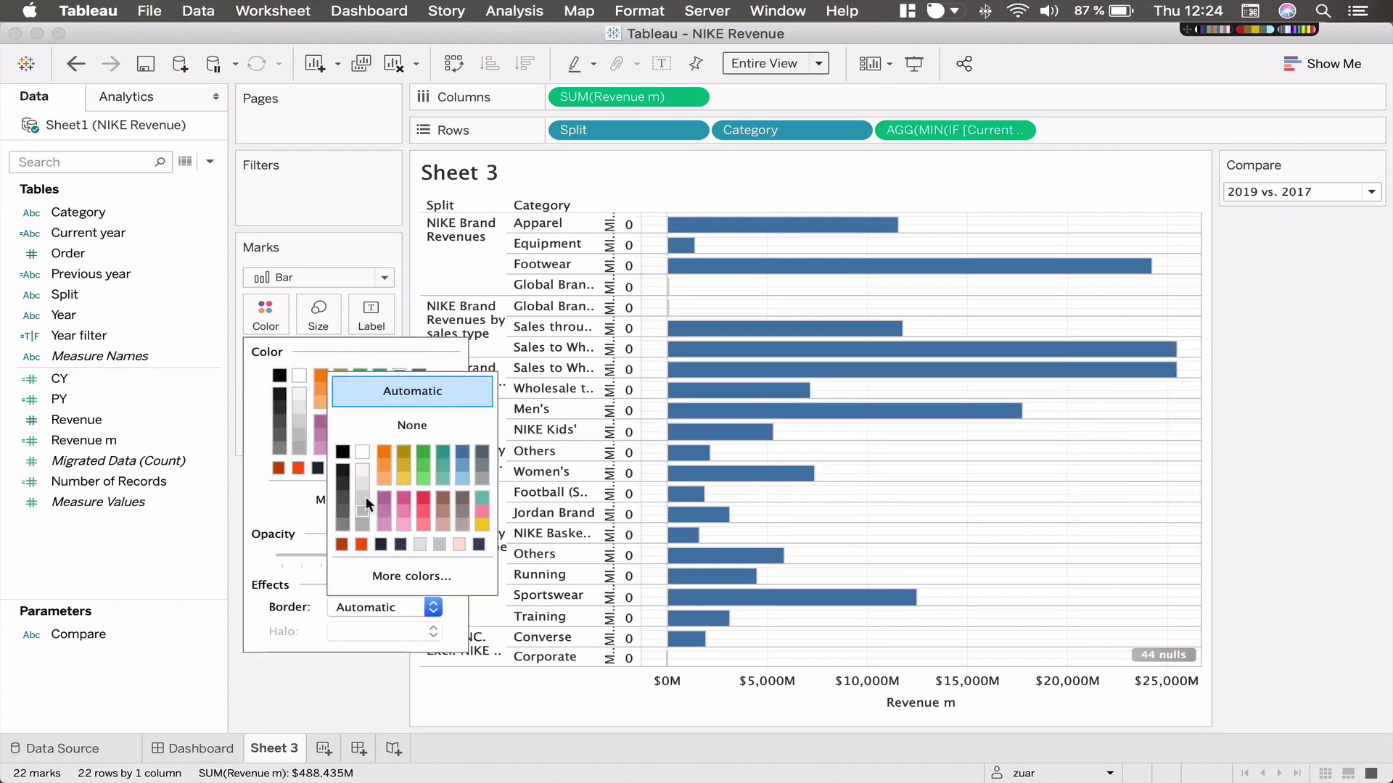
pyautogui.click(373, 431)
pyautogui.click(916, 515)
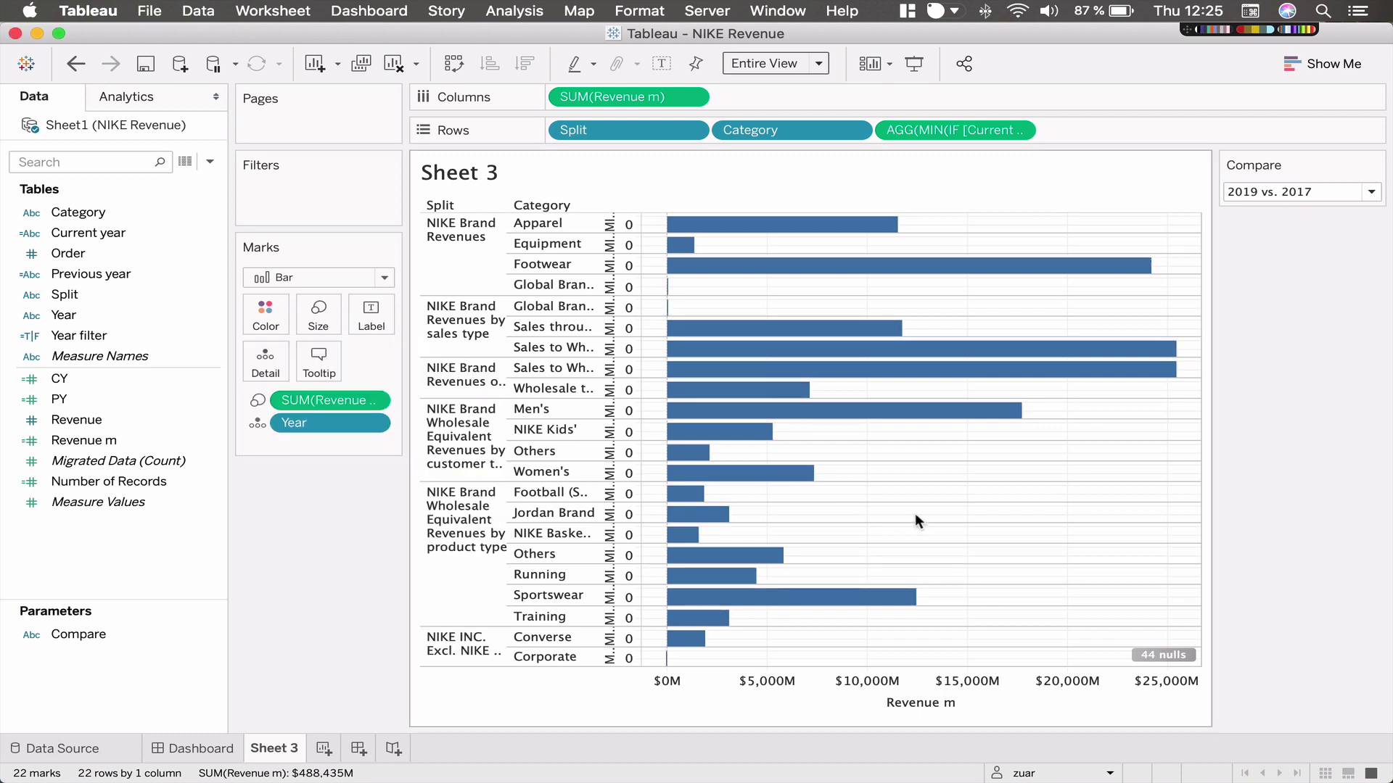
# Give the MIN axis a fixed range starting at -1 and hide its header.
pyautogui.rightClick(620, 323)
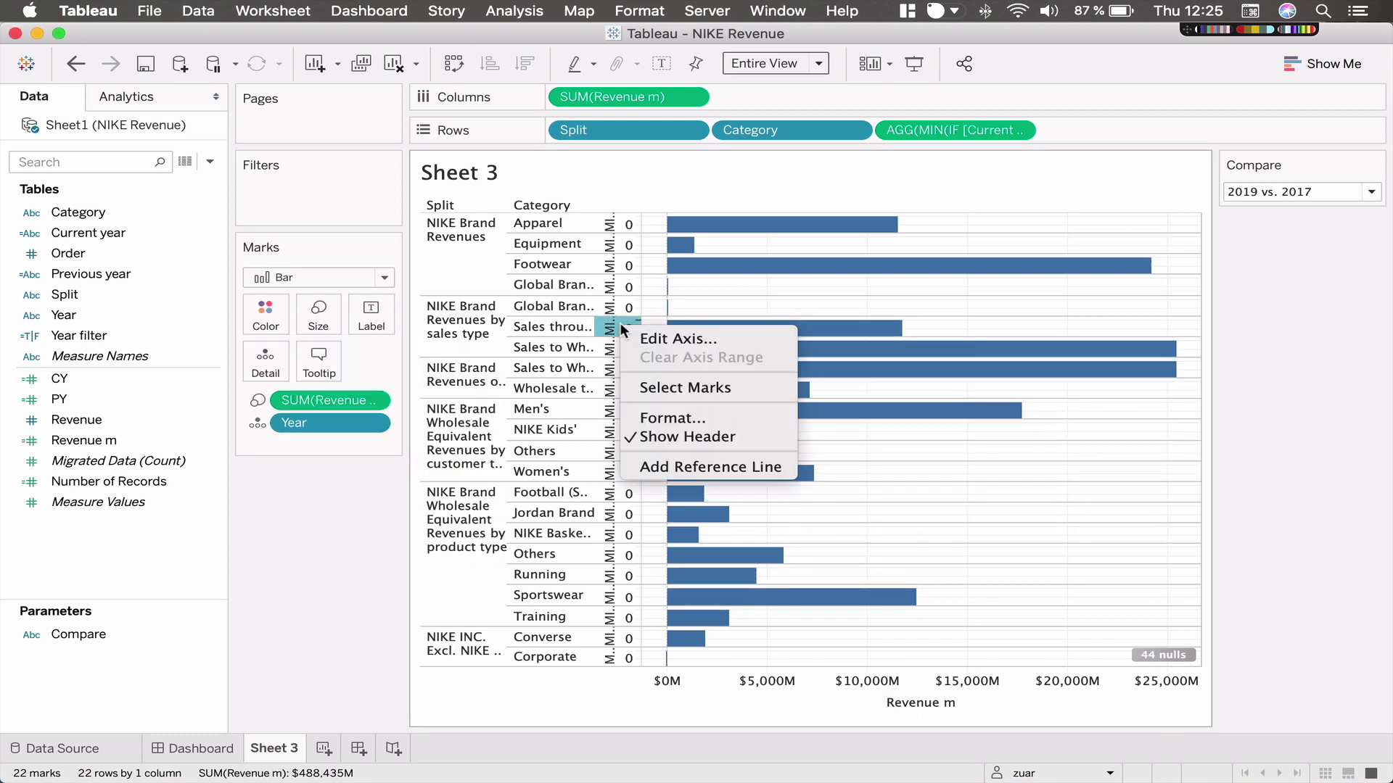
pyautogui.click(646, 332)
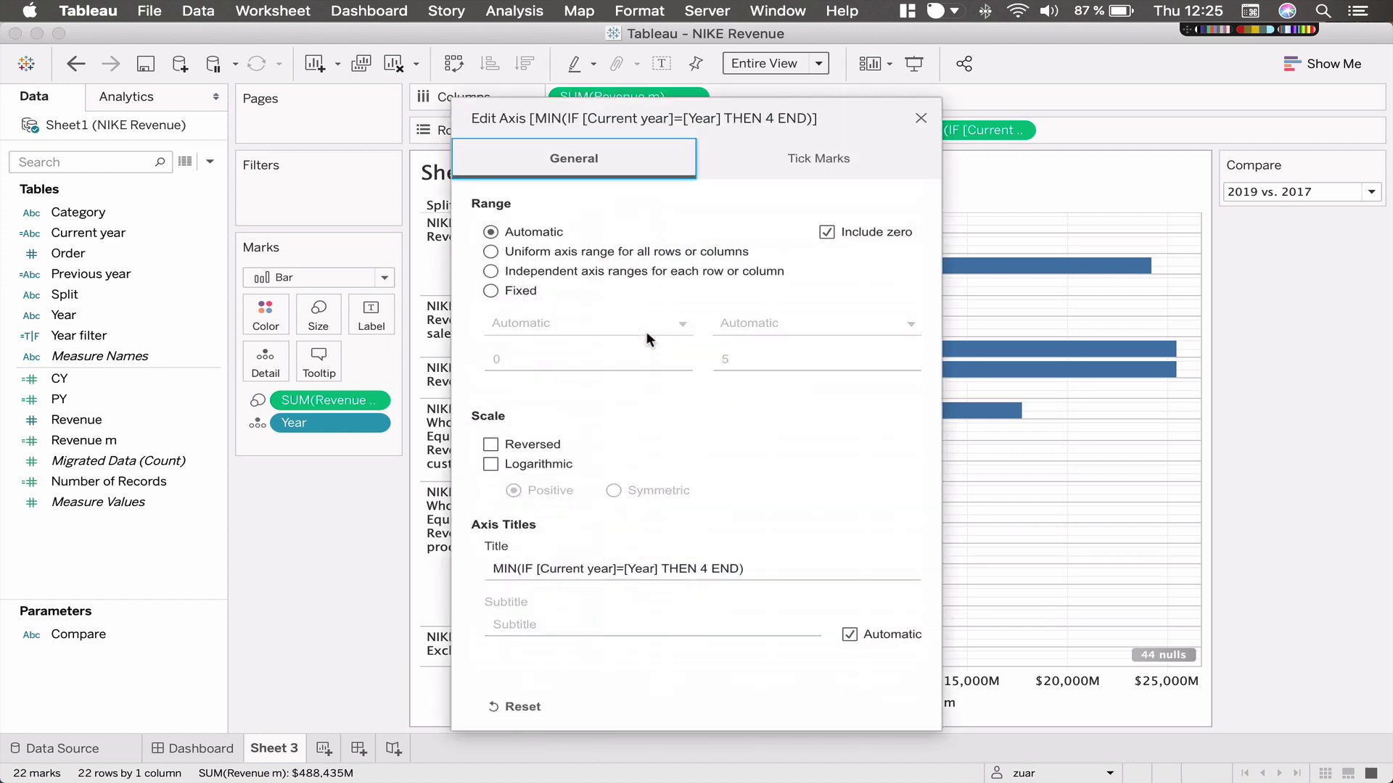
pyautogui.moveTo(757, 121); pyautogui.dragTo(500, 207)
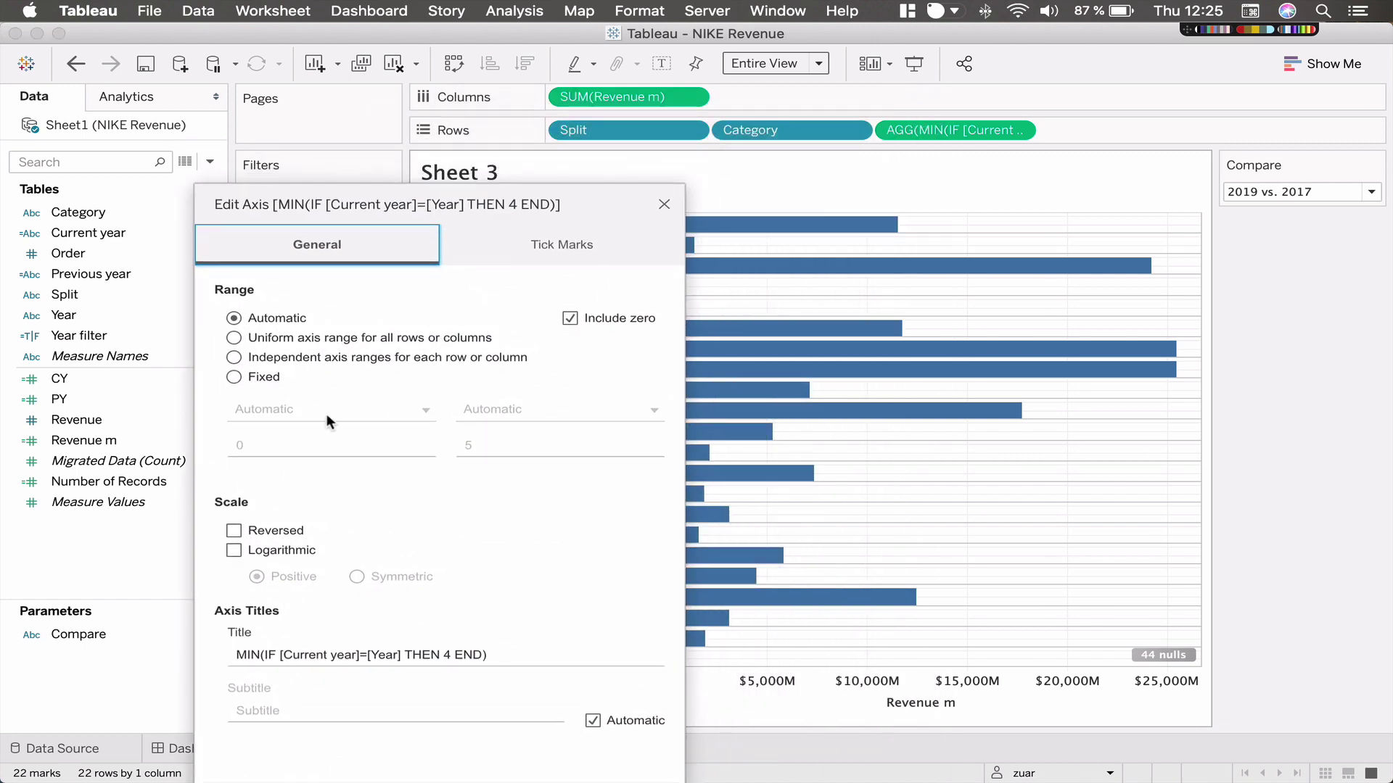
pyautogui.click(233, 378)
pyautogui.click(276, 436)
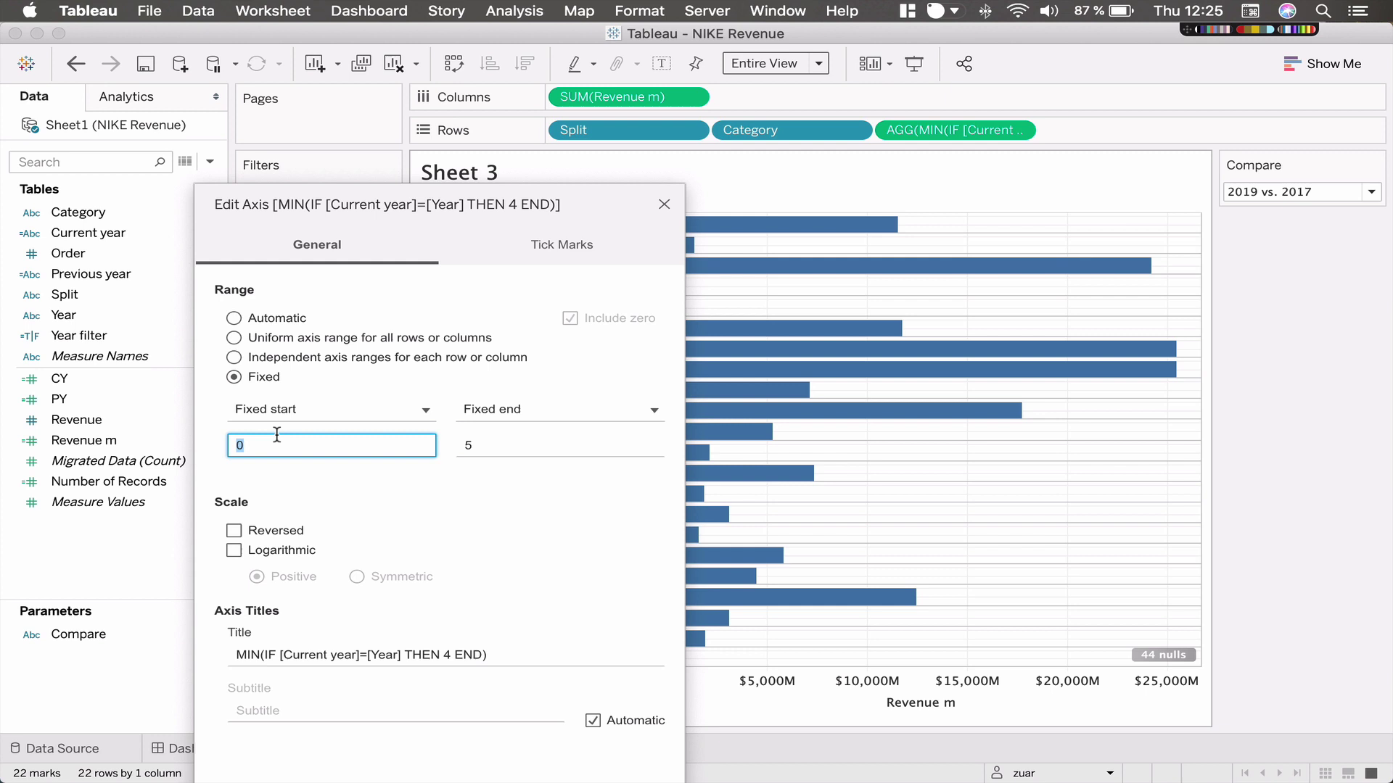
pyautogui.write('-1')
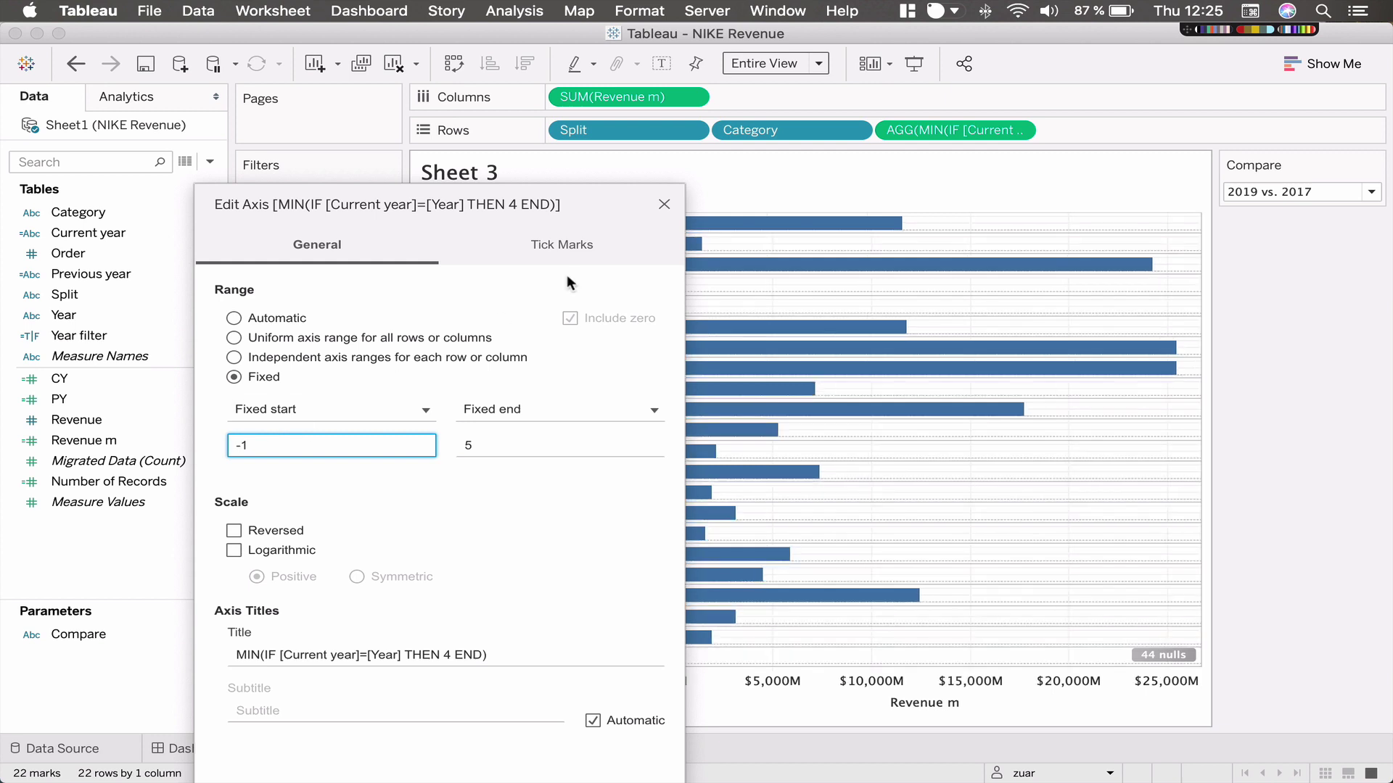
pyautogui.click(664, 206)
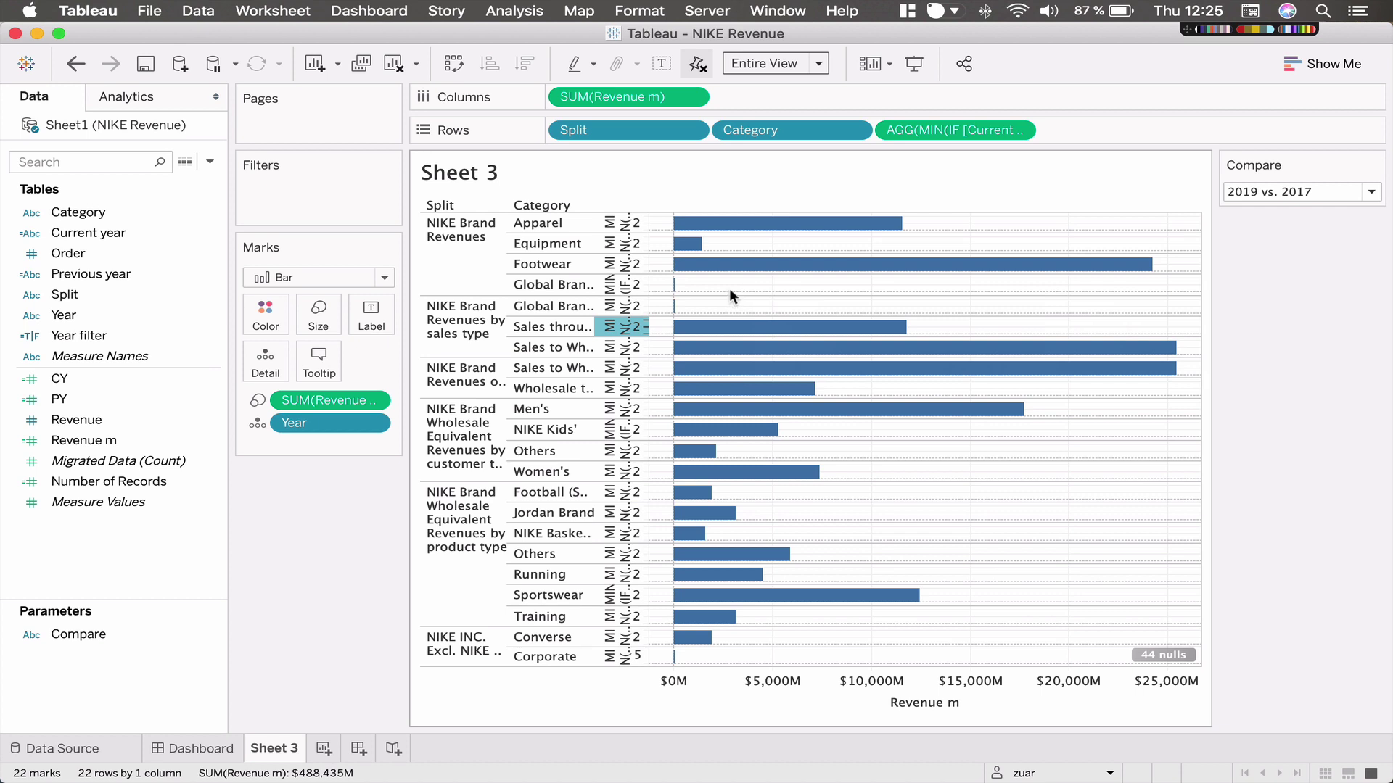
pyautogui.rightClick(613, 328)
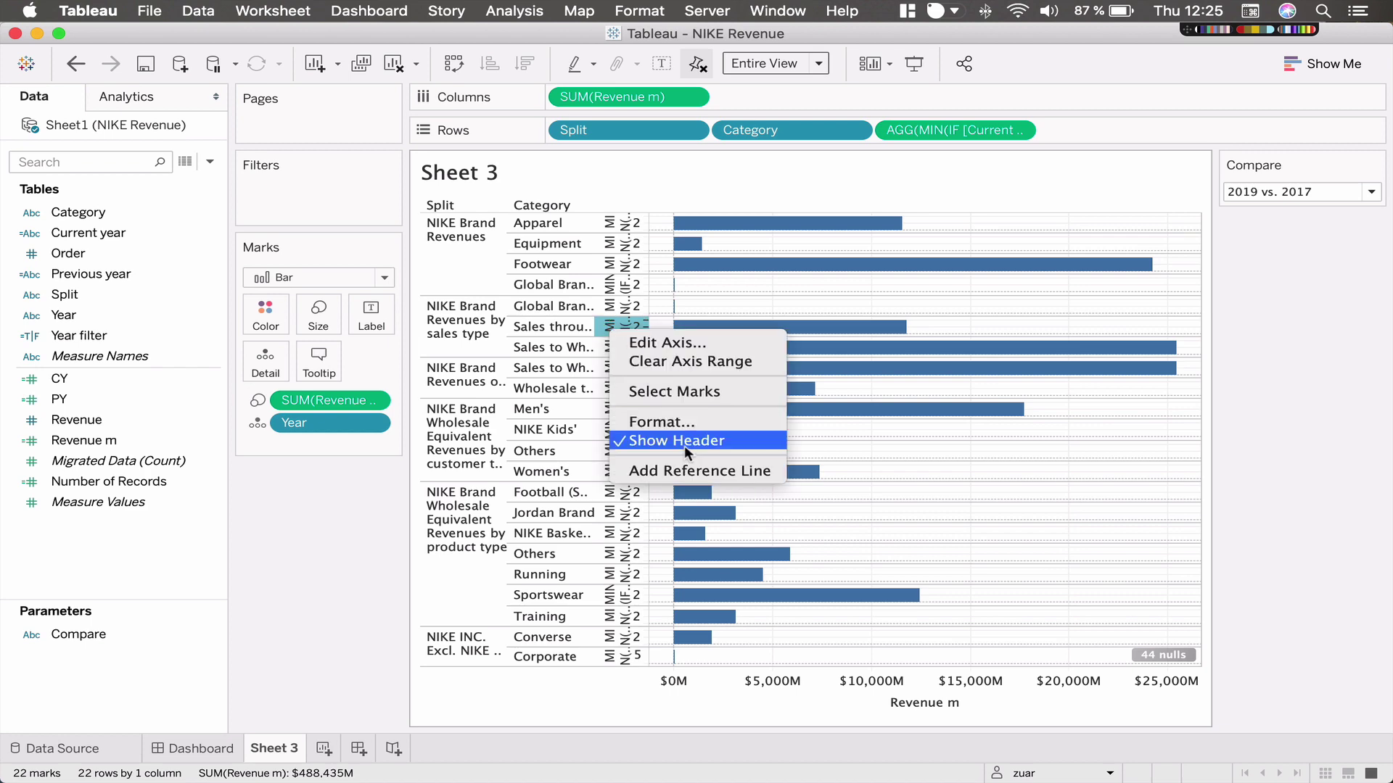
pyautogui.click(685, 443)
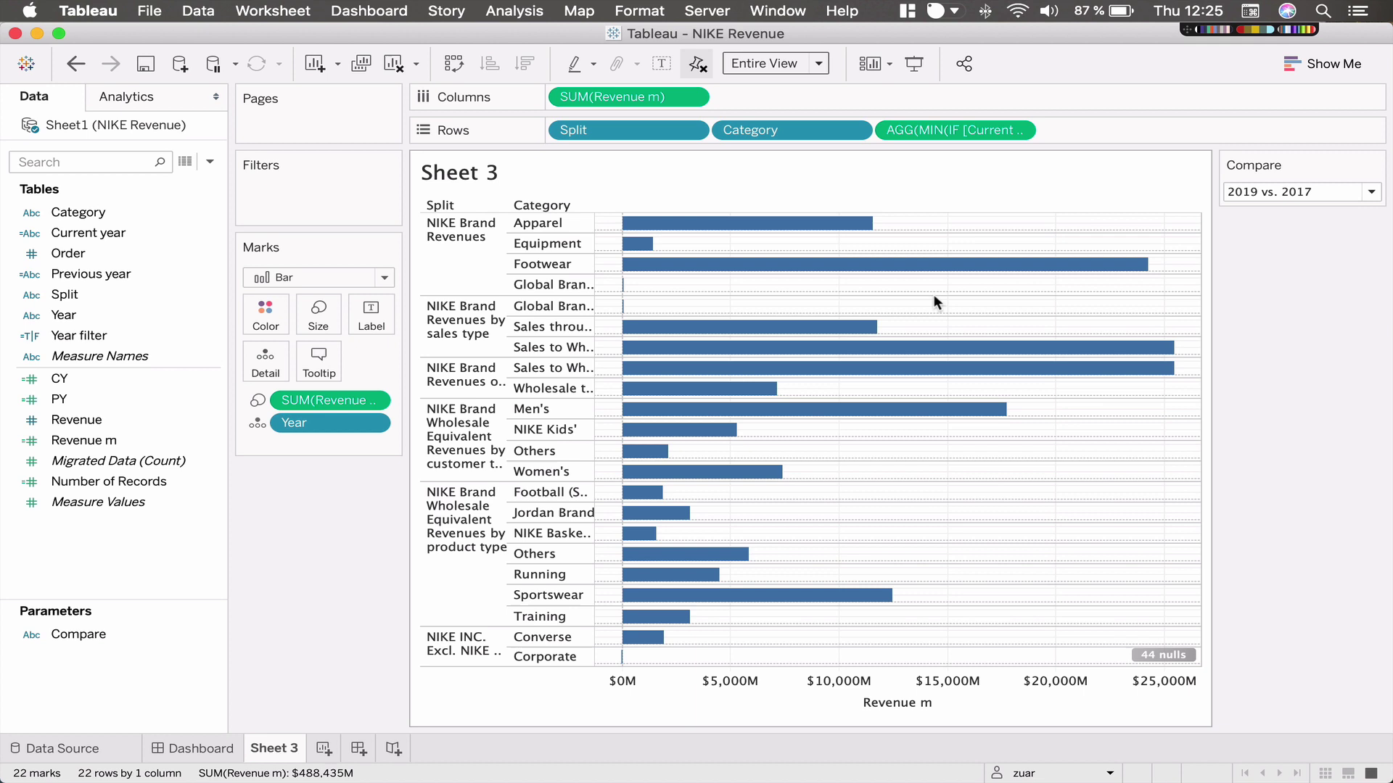
# Add an ad-hoc MIN(1) calculation to the Rows shelf.
pyautogui.click(755, 63)
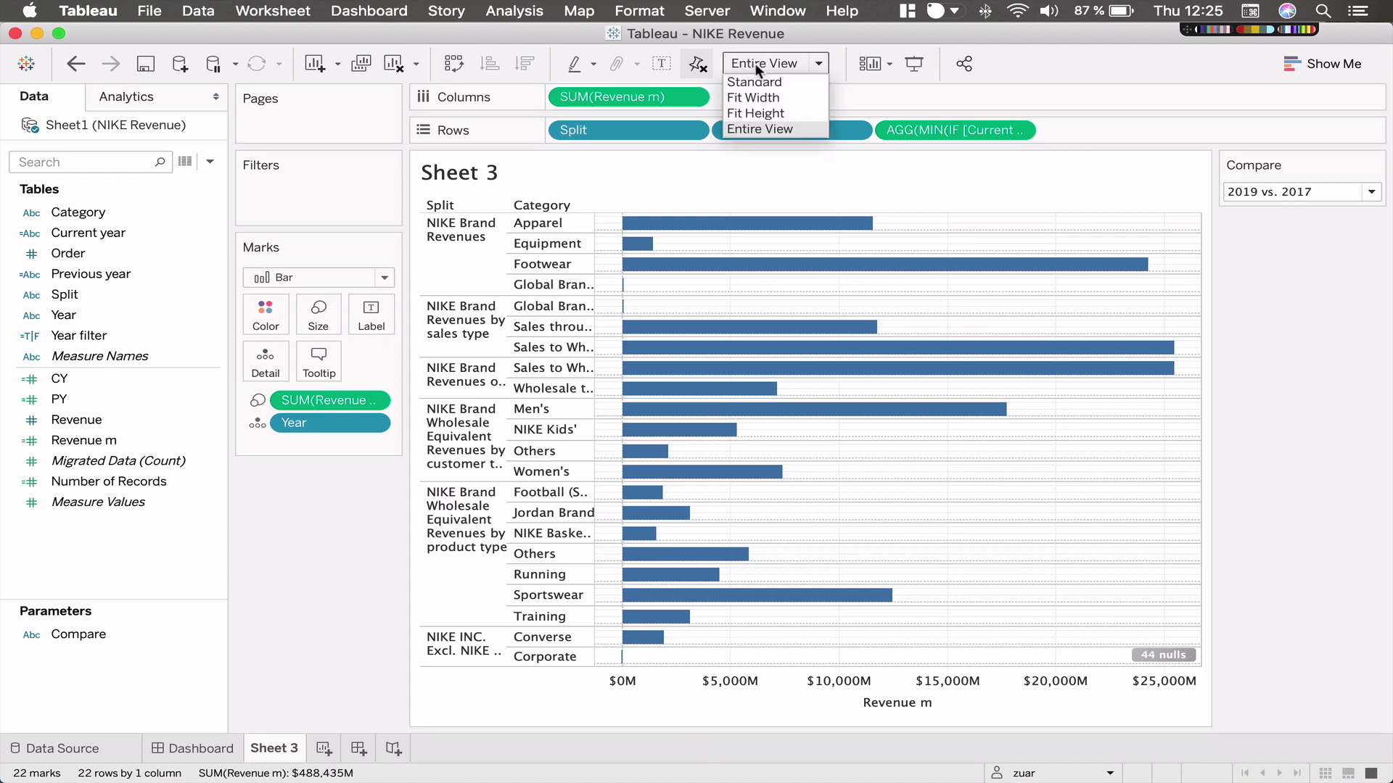
pyautogui.click(1092, 125)
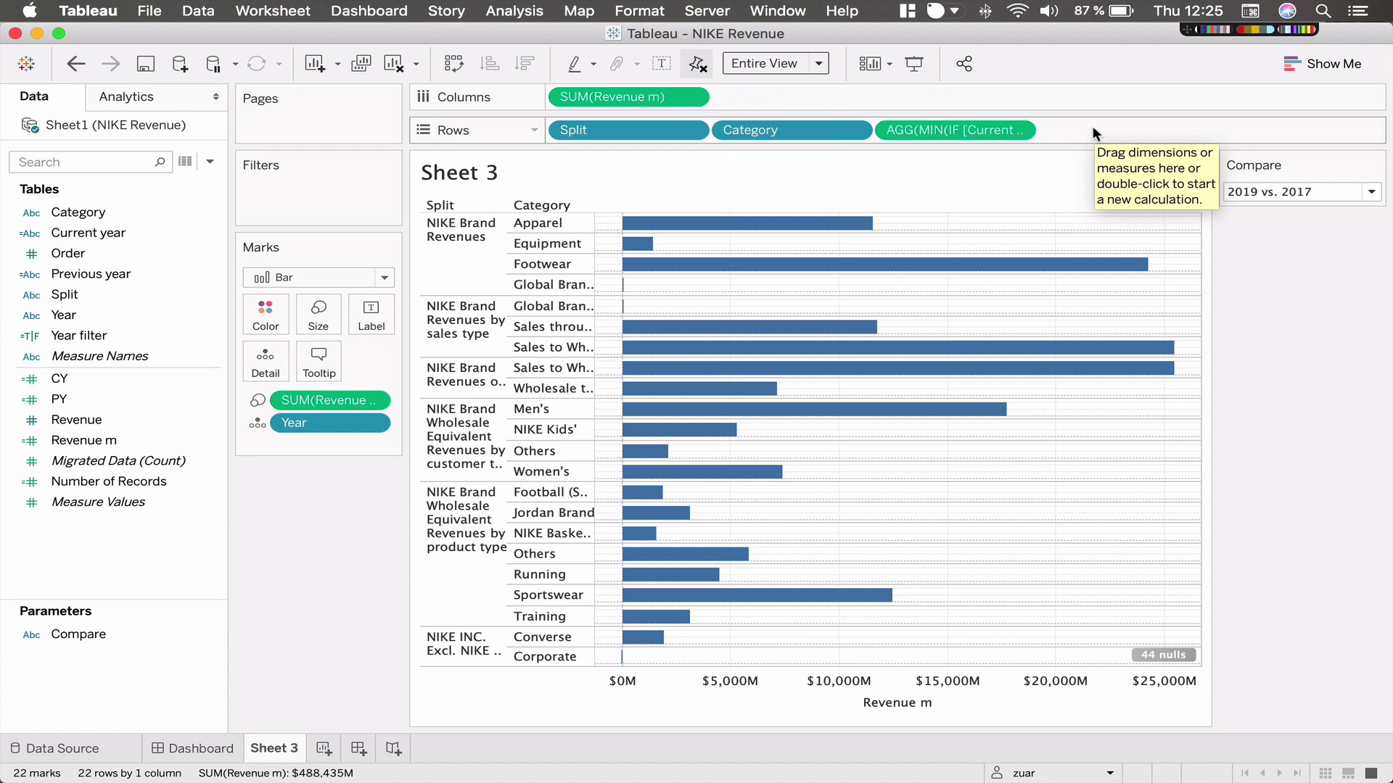
pyautogui.doubleClick(1093, 128)
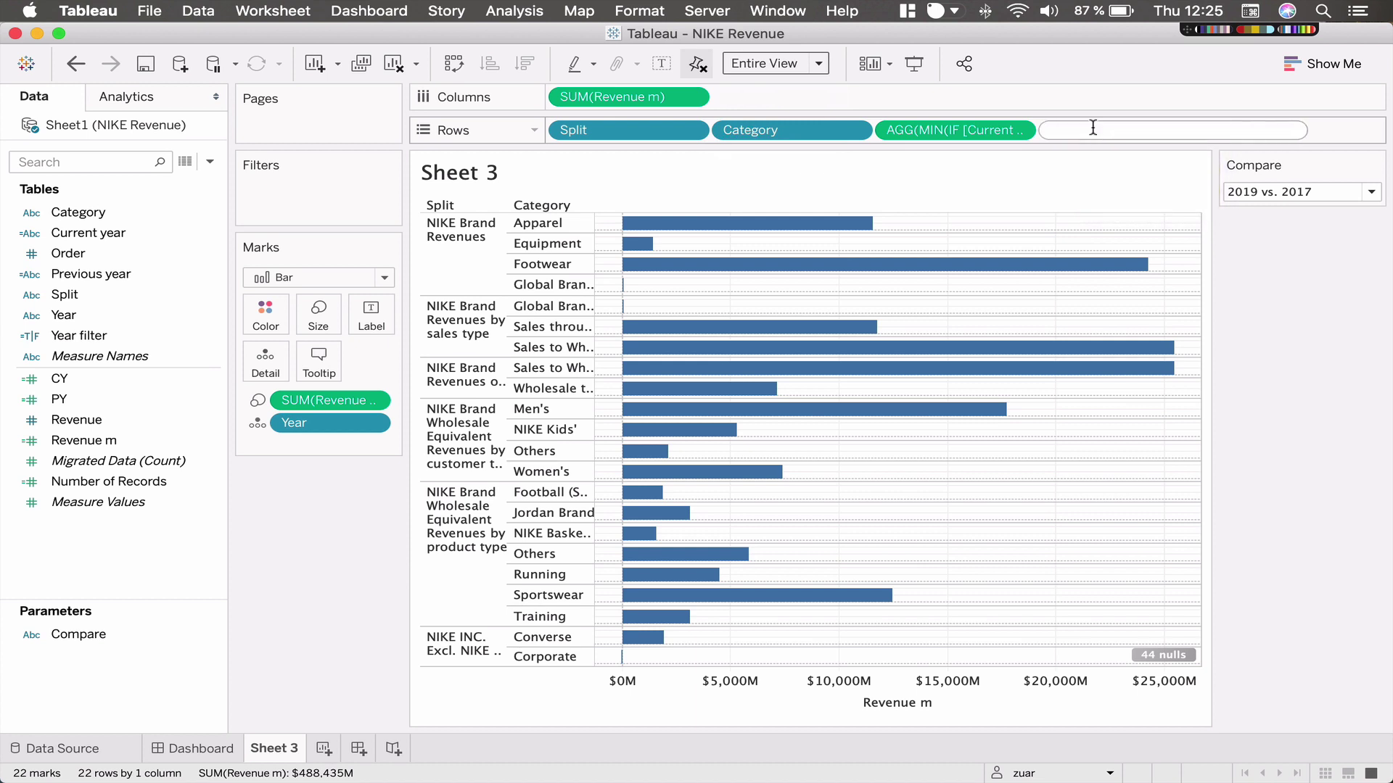
pyautogui.write('min')
pyautogui.press('Return')
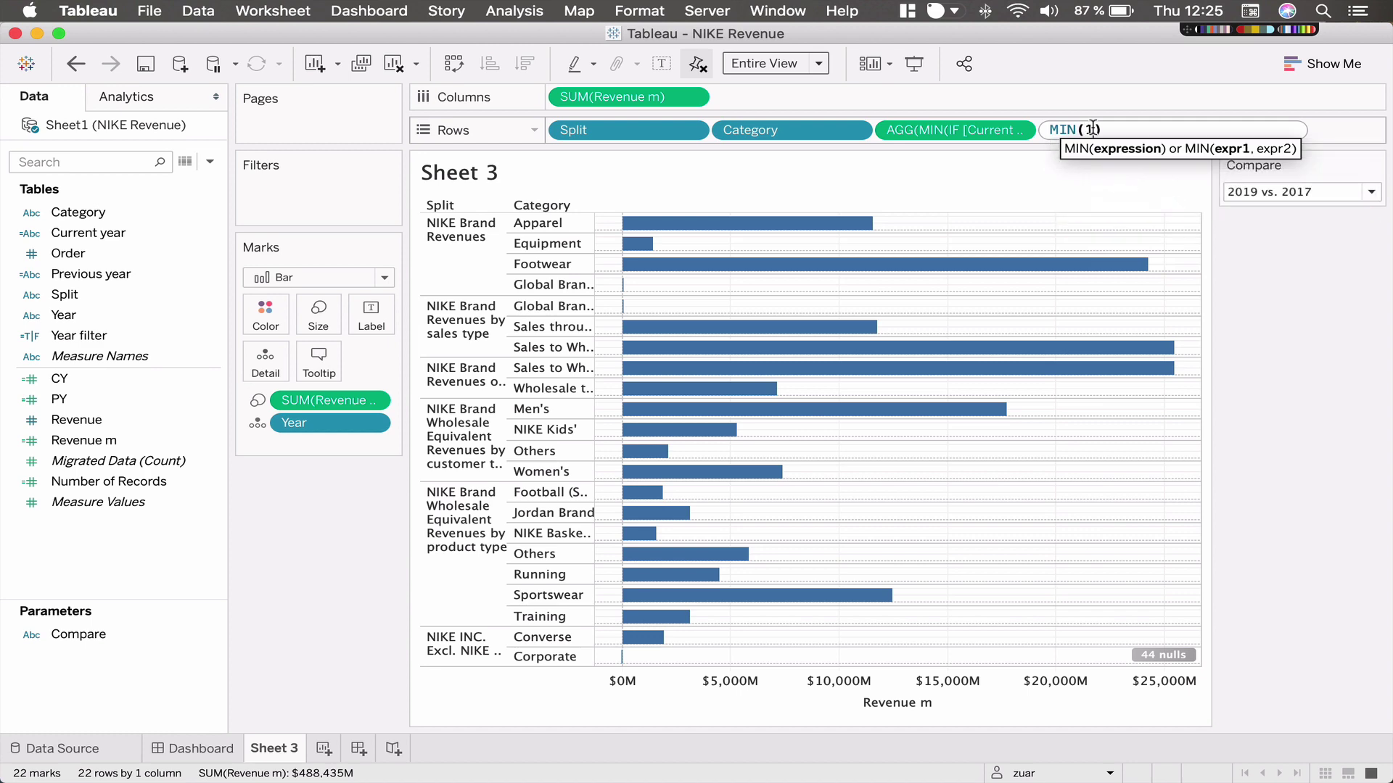
pyautogui.write('1')
pyautogui.press('Return')
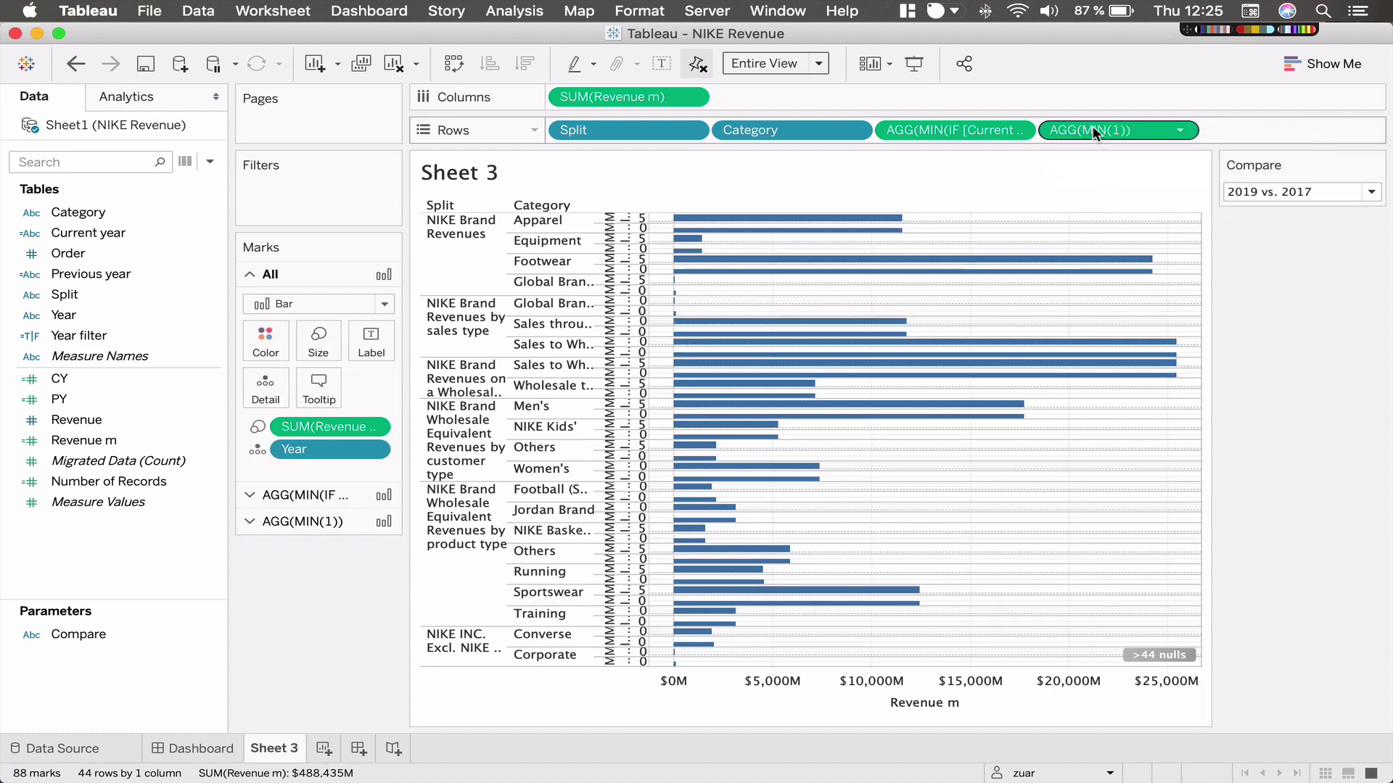
# Add ad-hoc MIN(2) and MIN(3) calculations as two more rows.
pyautogui.doubleClick(1225, 130)
pyautogui.write('min')
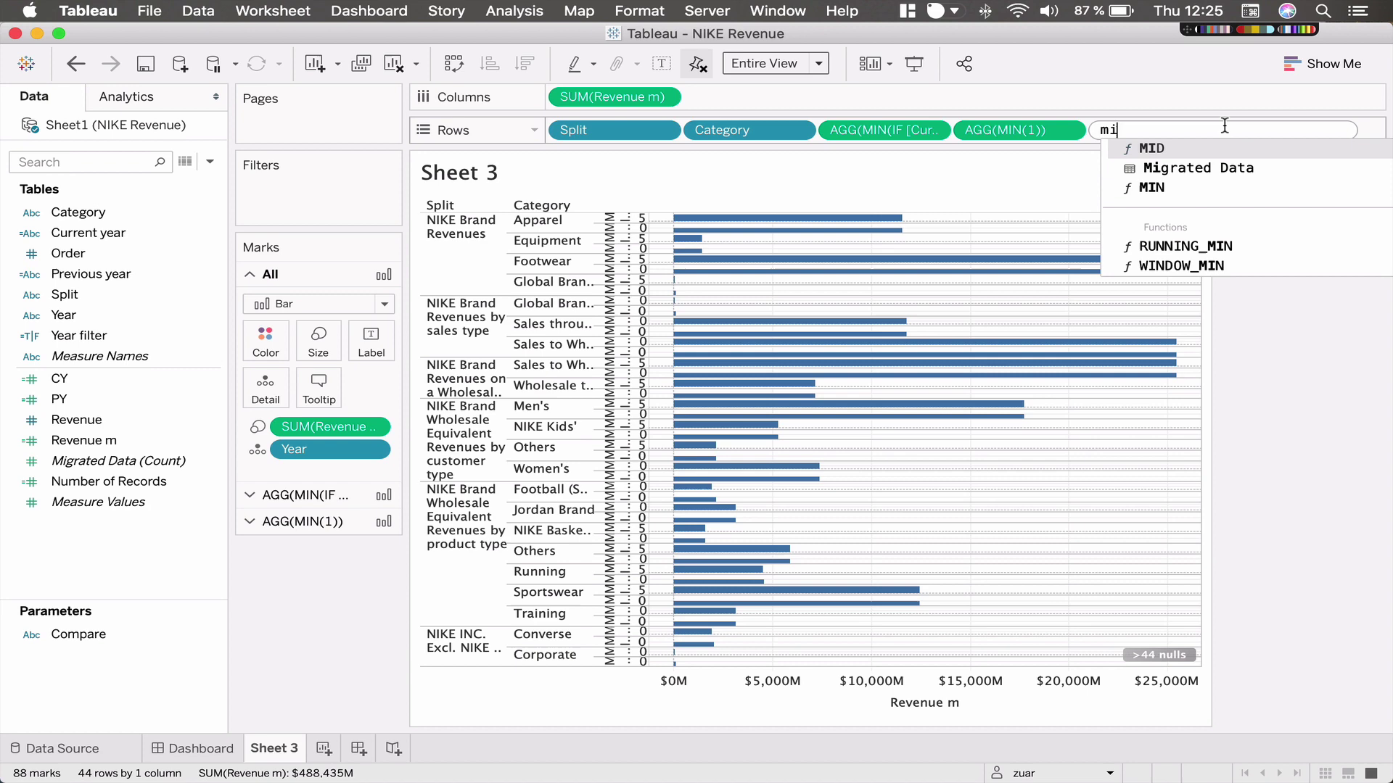
pyautogui.press('Return')
pyautogui.write('2')
pyautogui.press('Return')
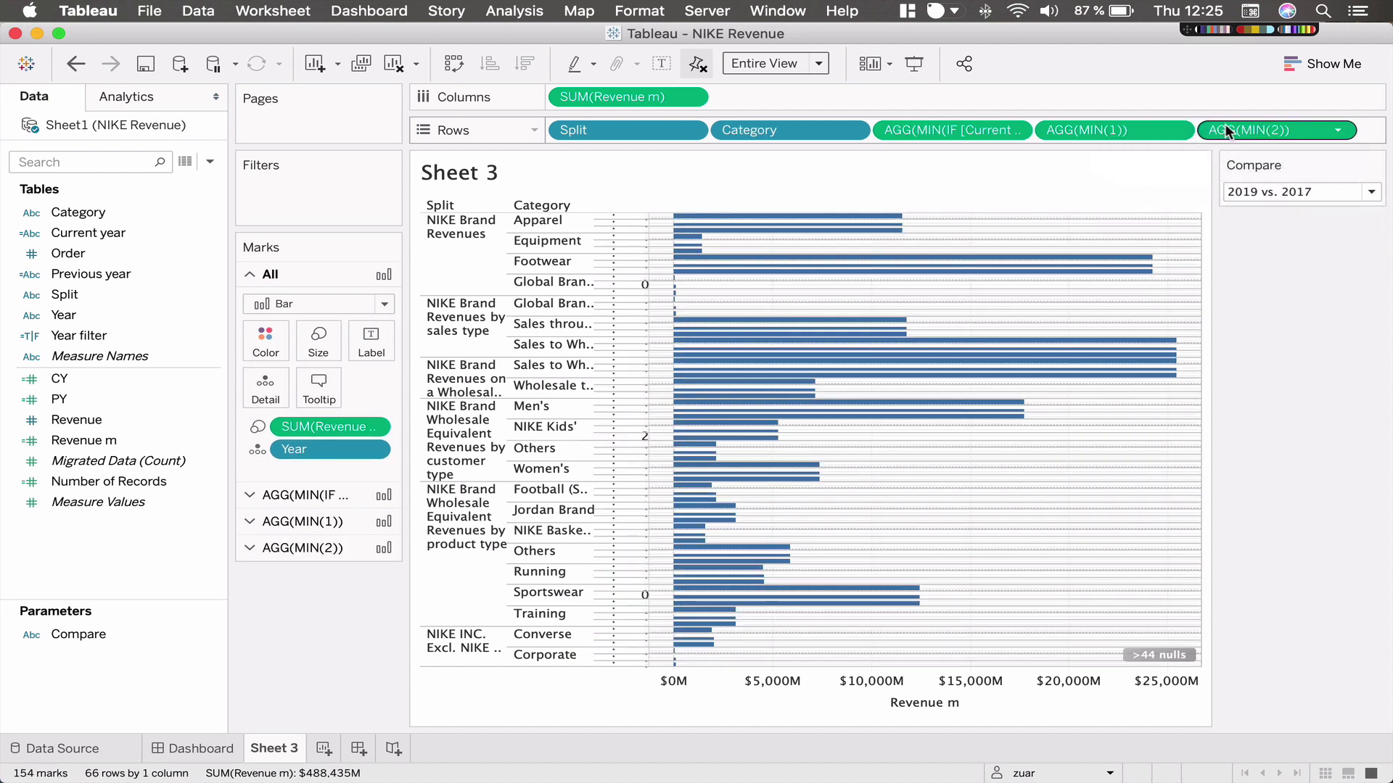
pyautogui.doubleClick(1370, 133)
pyautogui.write('min')
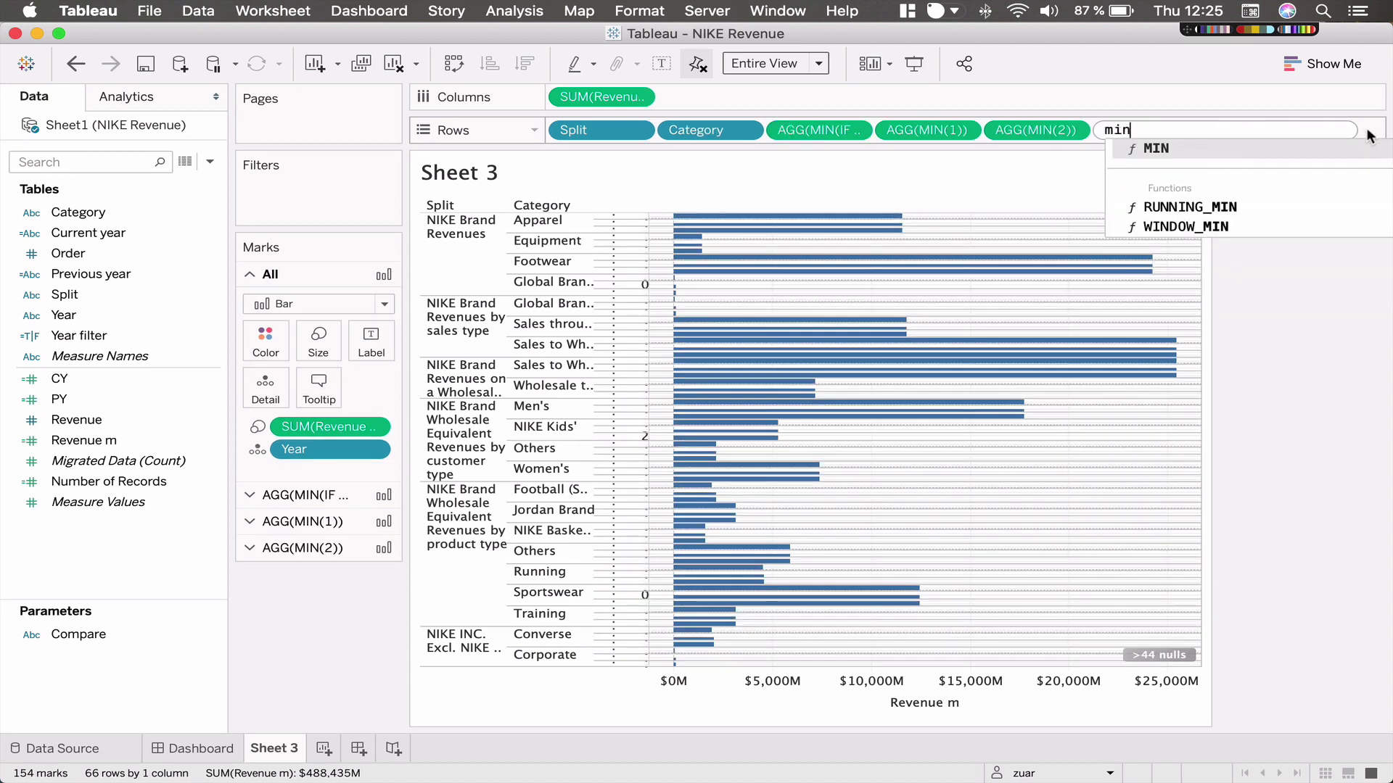
pyautogui.press('Return')
pyautogui.write('2')
pyautogui.press('Return')
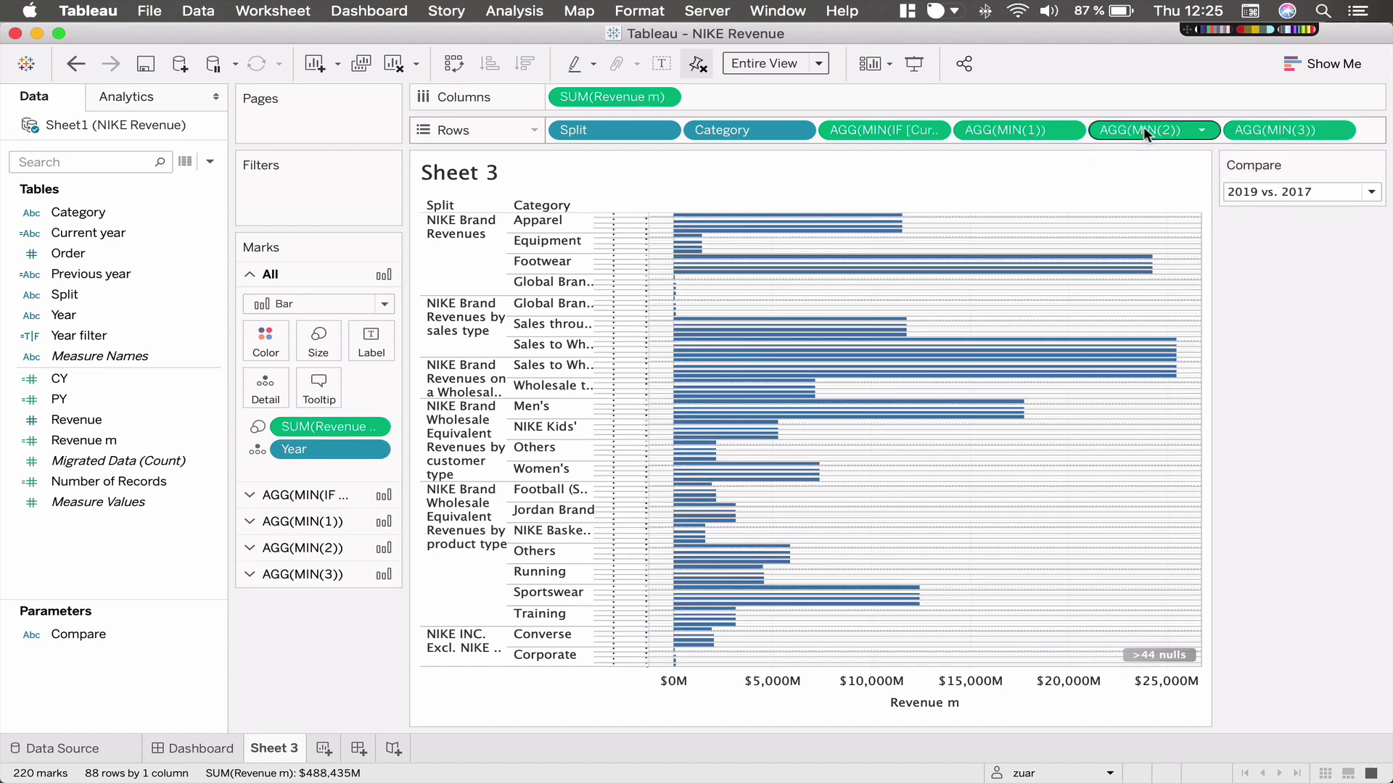
# Put MIN(2), MIN(1) and MIN(3) on one Measure Values axis, returning the current-year indicator to Rows.
pyautogui.moveTo(1144, 130); pyautogui.dragTo(641, 258)
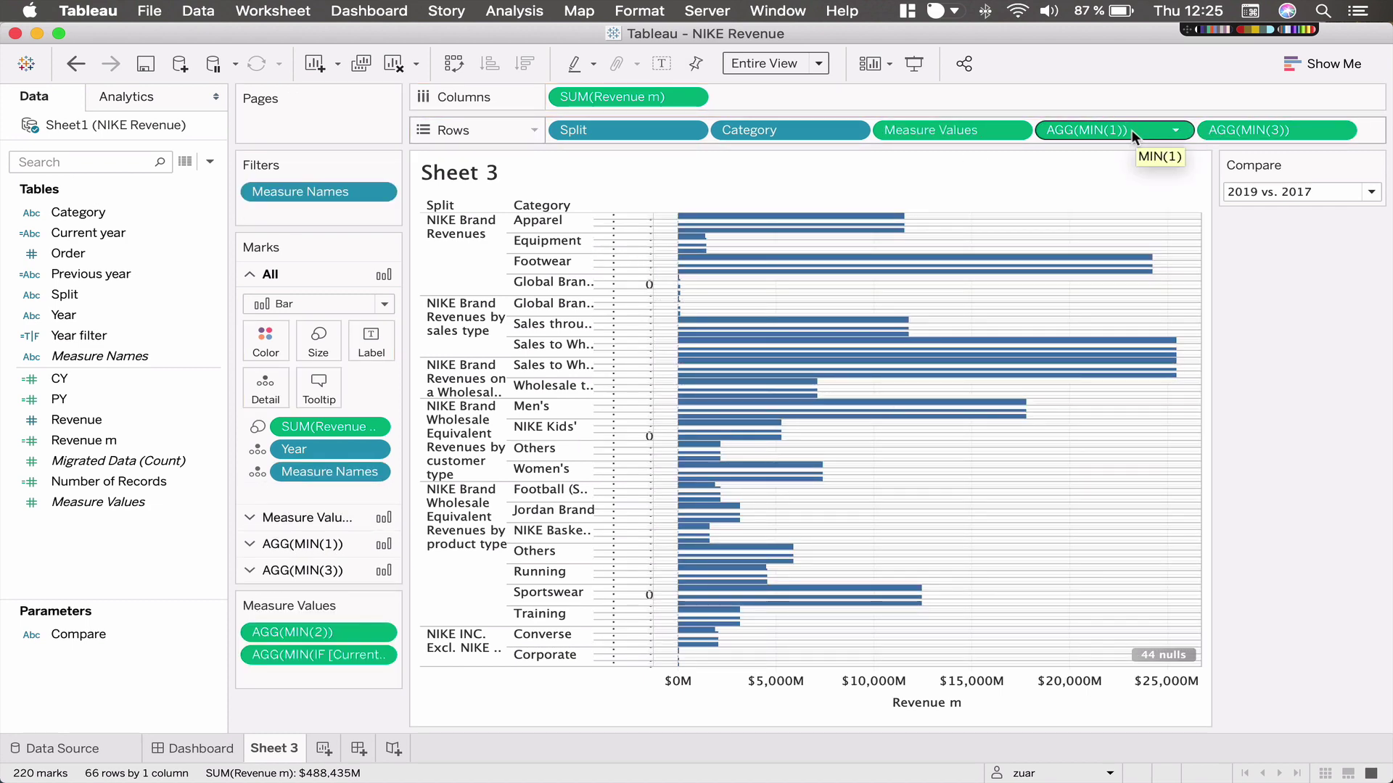
pyautogui.moveTo(1091, 128); pyautogui.dragTo(287, 667)
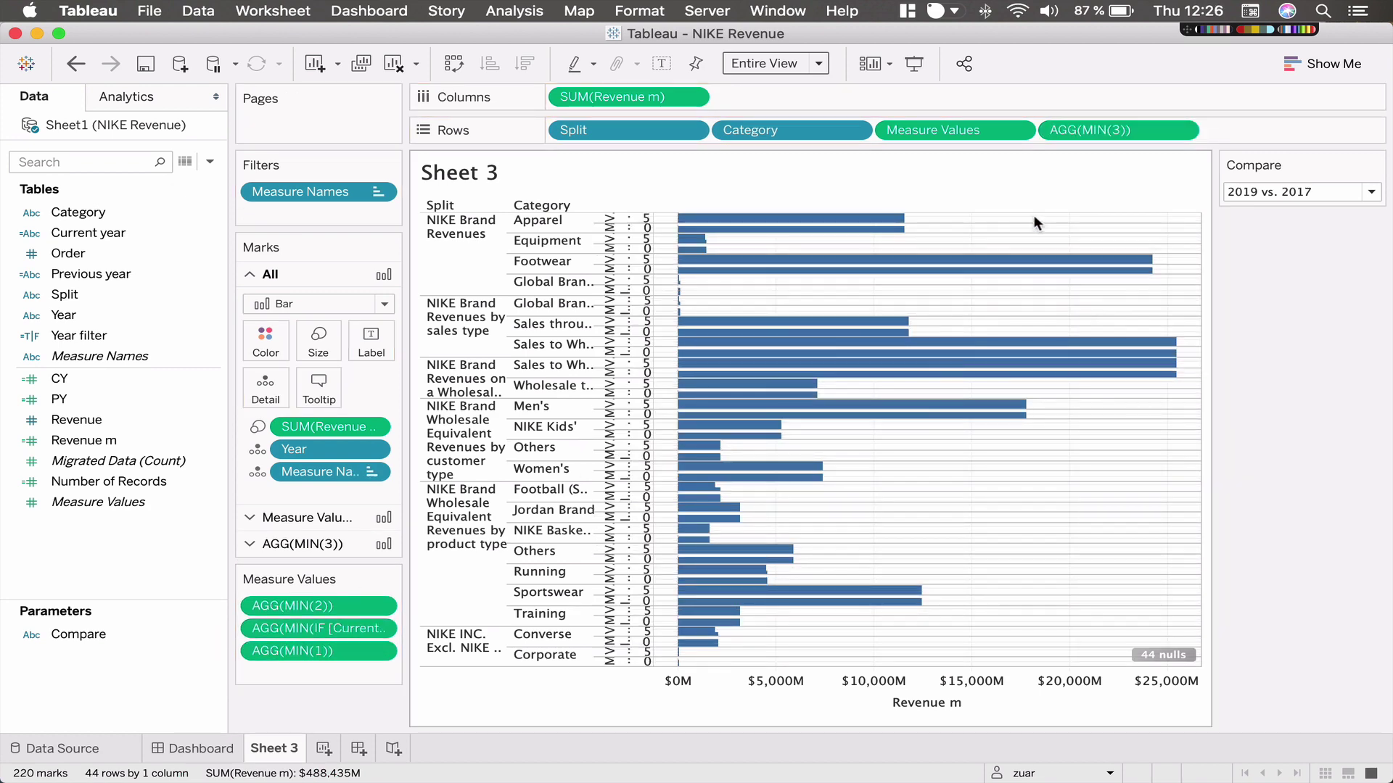
pyautogui.moveTo(1086, 132); pyautogui.dragTo(307, 679)
pyautogui.moveTo(296, 550); pyautogui.dragTo(897, 133)
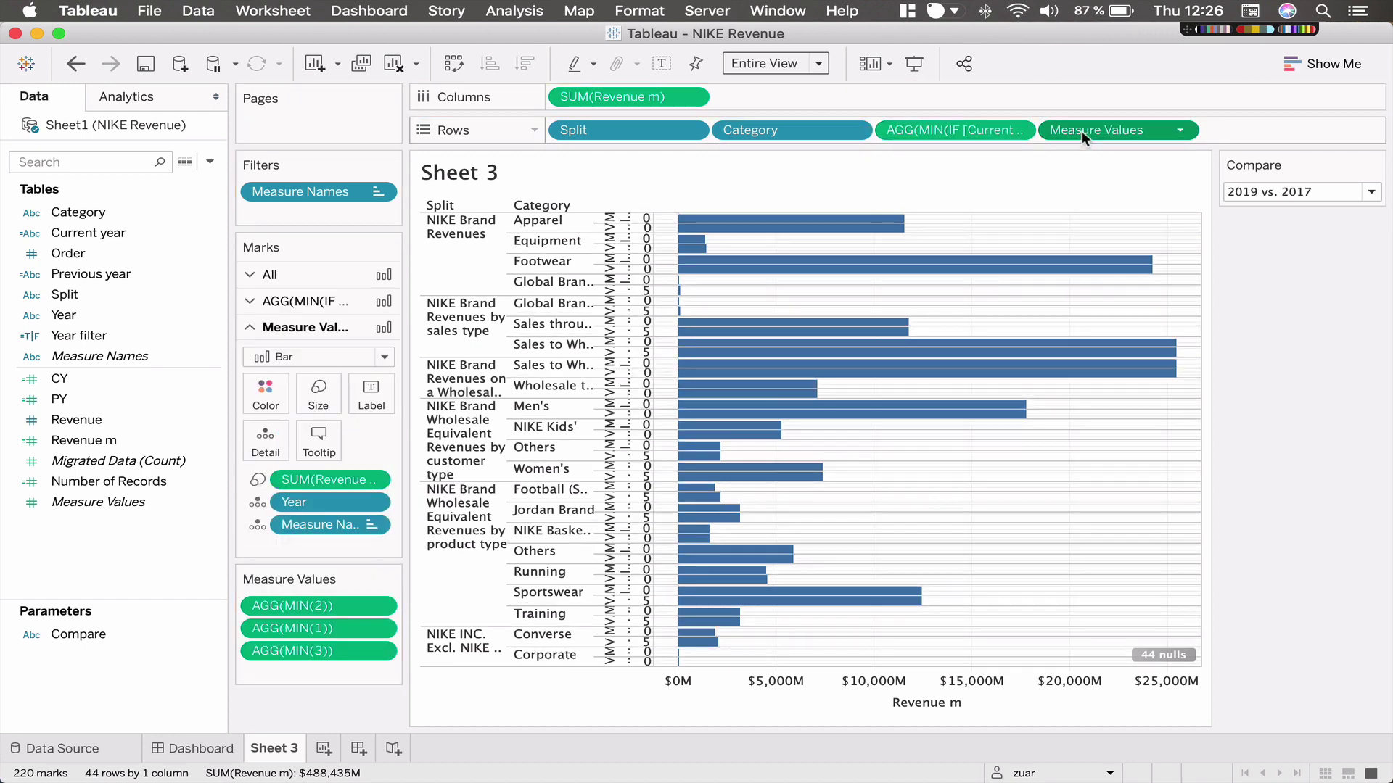
# Set the view to Standard size and draw the Measure Values marks as lines.
pyautogui.click(767, 63)
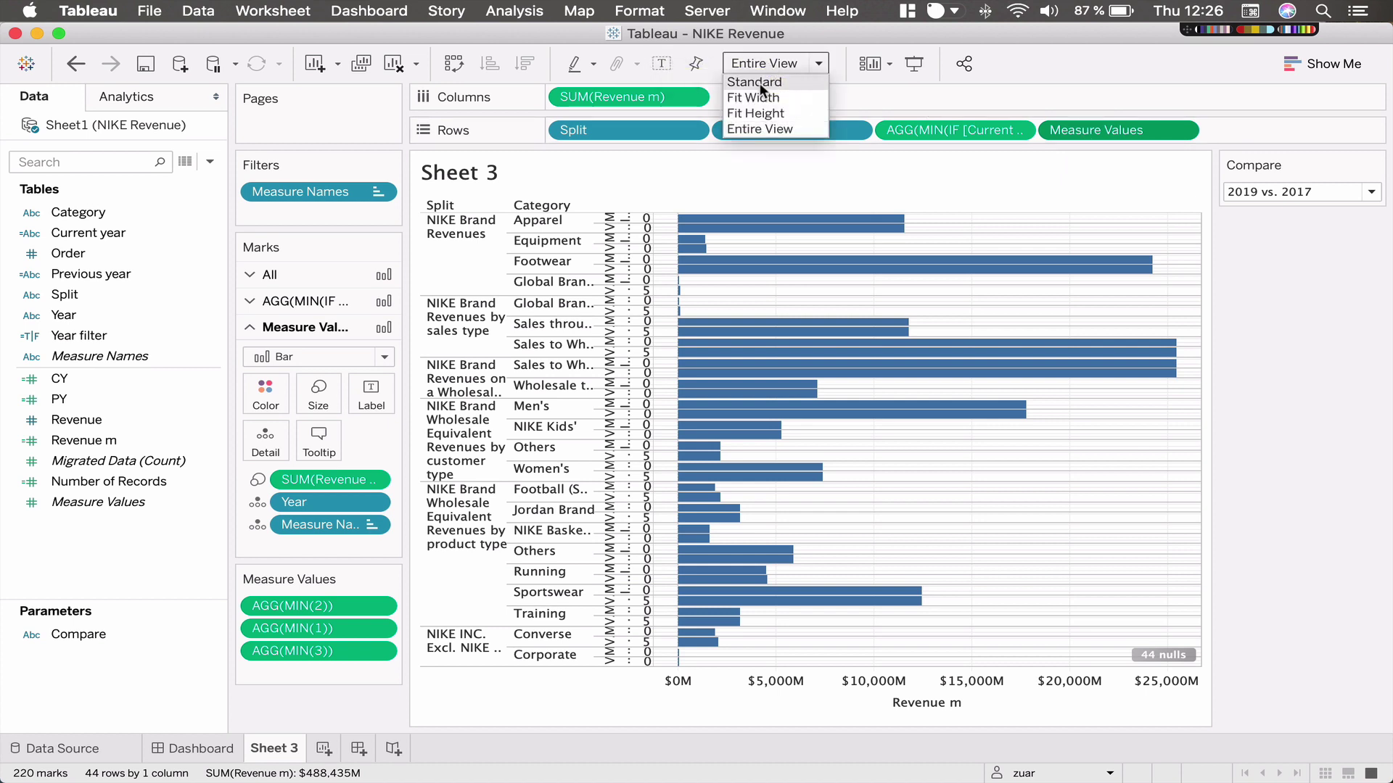
pyautogui.click(759, 83)
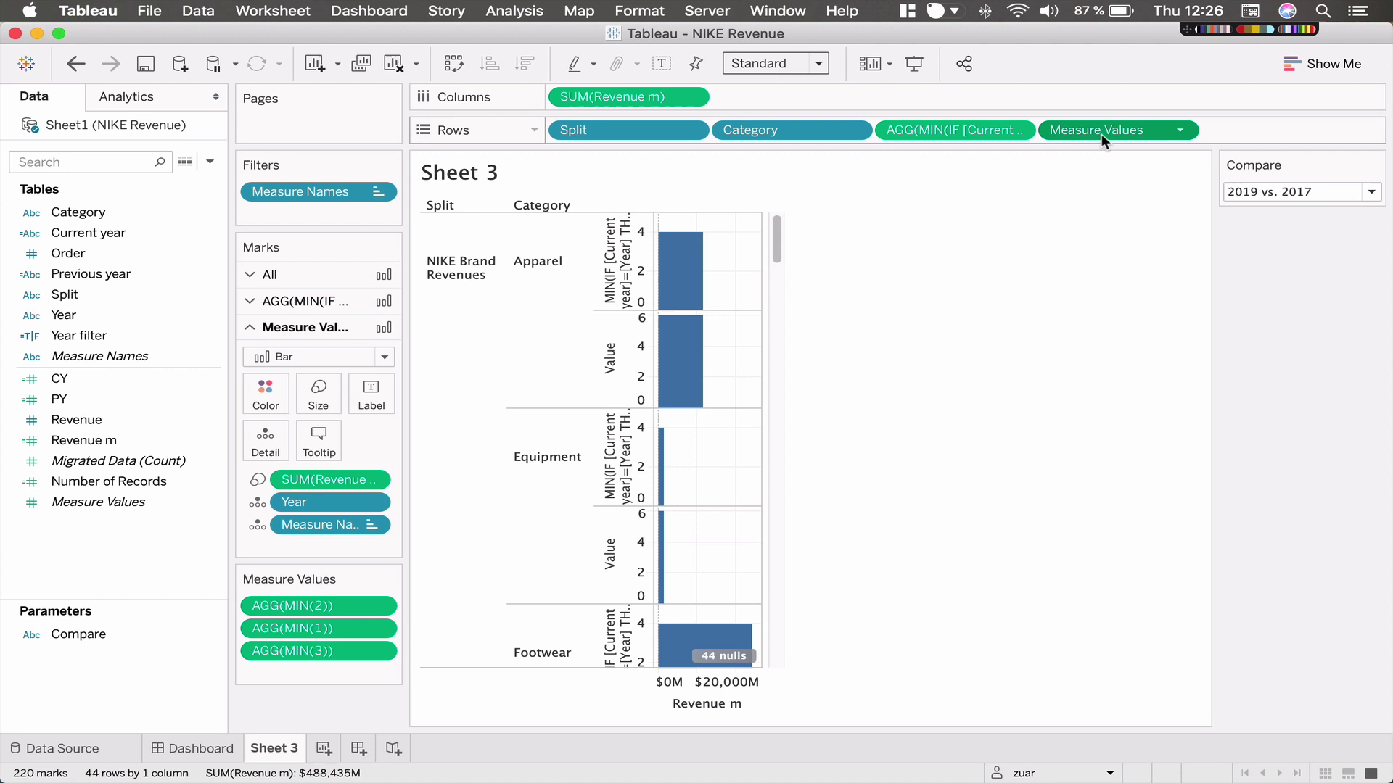
pyautogui.click(264, 357)
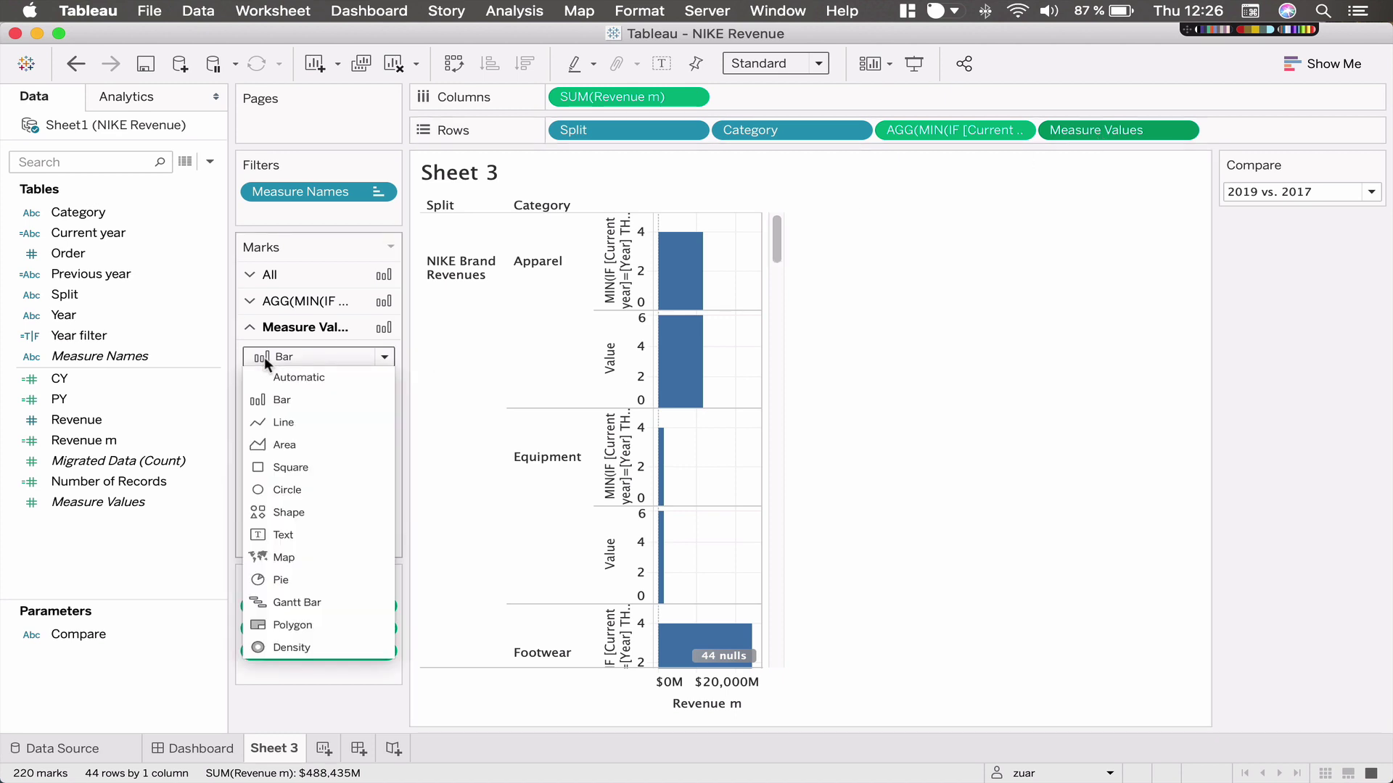
pyautogui.click(272, 419)
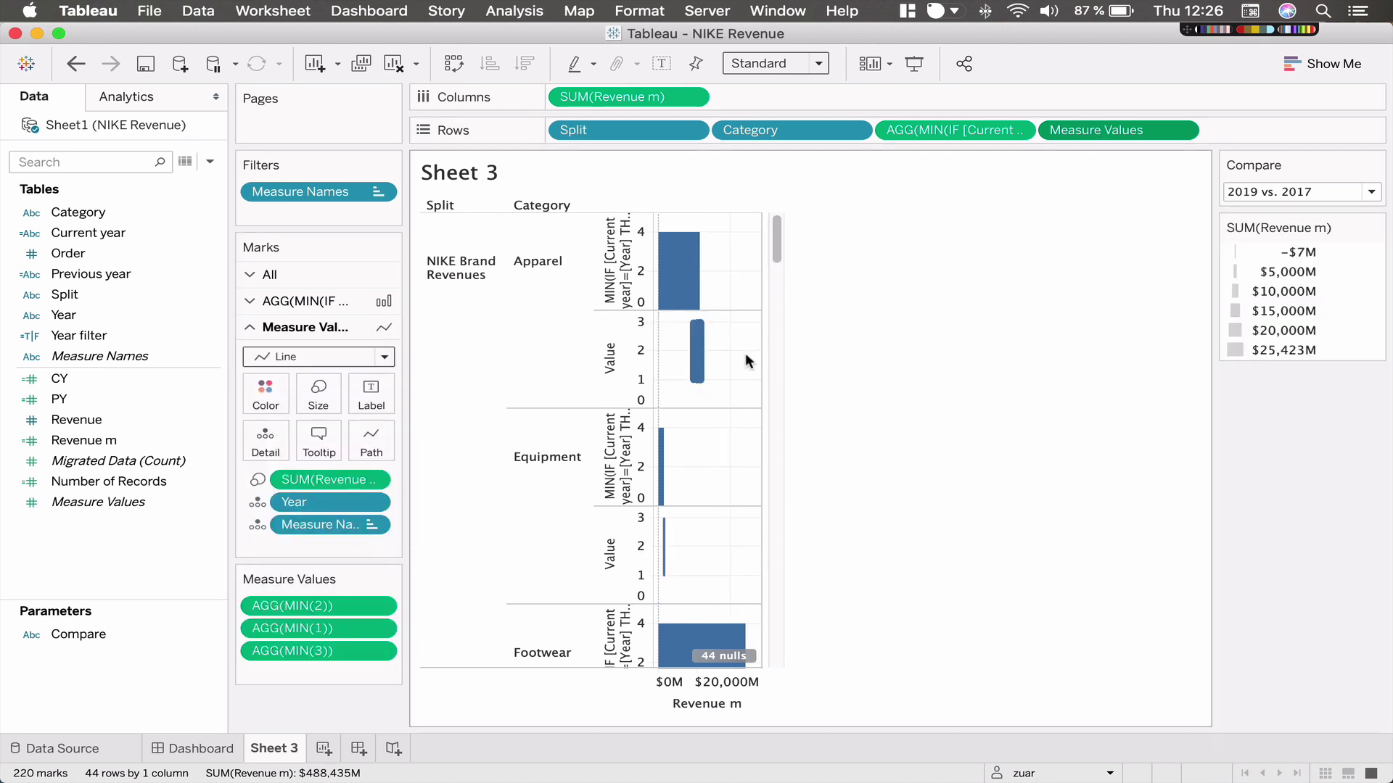
# Widen the chart panes and reorder the measures to MIN(1), MIN(2), MIN(3).
pyautogui.moveTo(759, 351); pyautogui.dragTo(1162, 367)
pyautogui.moveTo(889, 390)
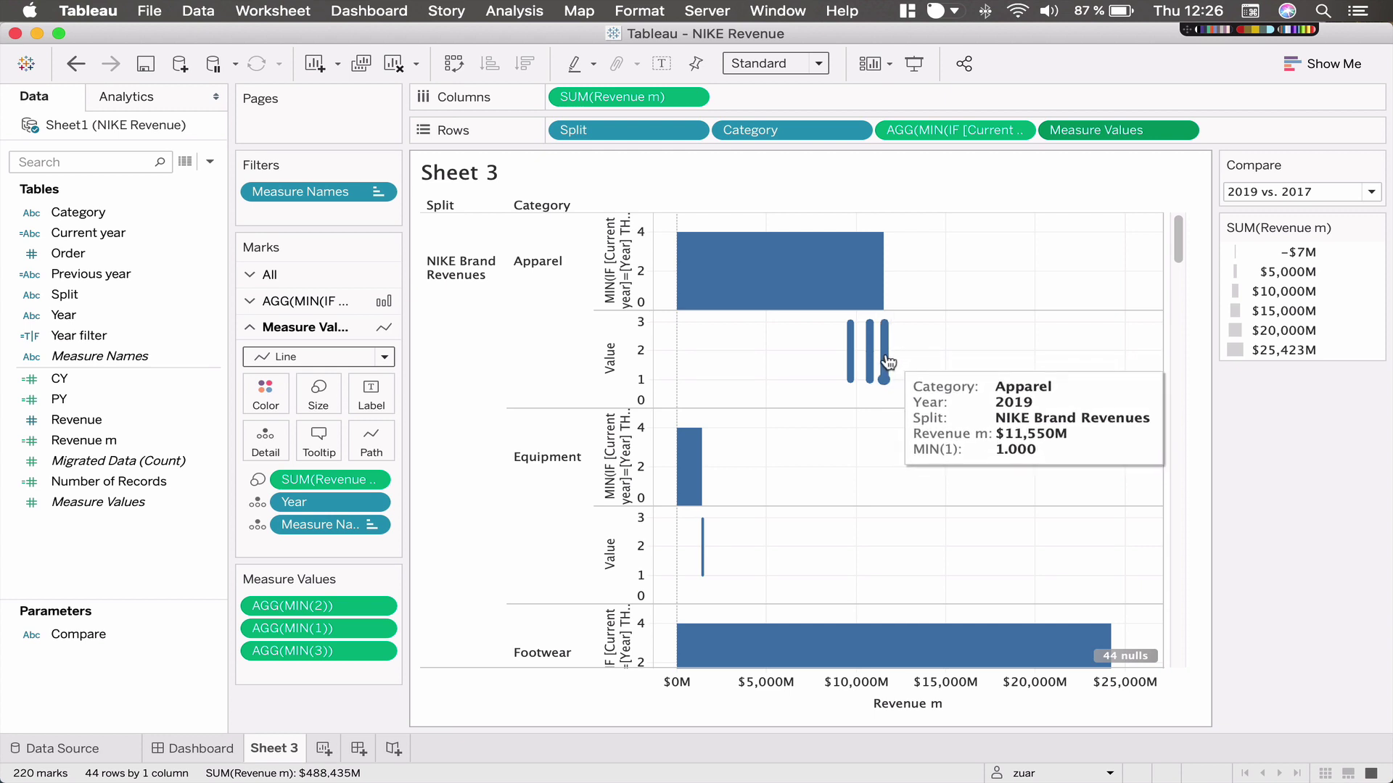
pyautogui.moveTo(325, 605); pyautogui.dragTo(312, 647)
pyautogui.moveTo(884, 356)
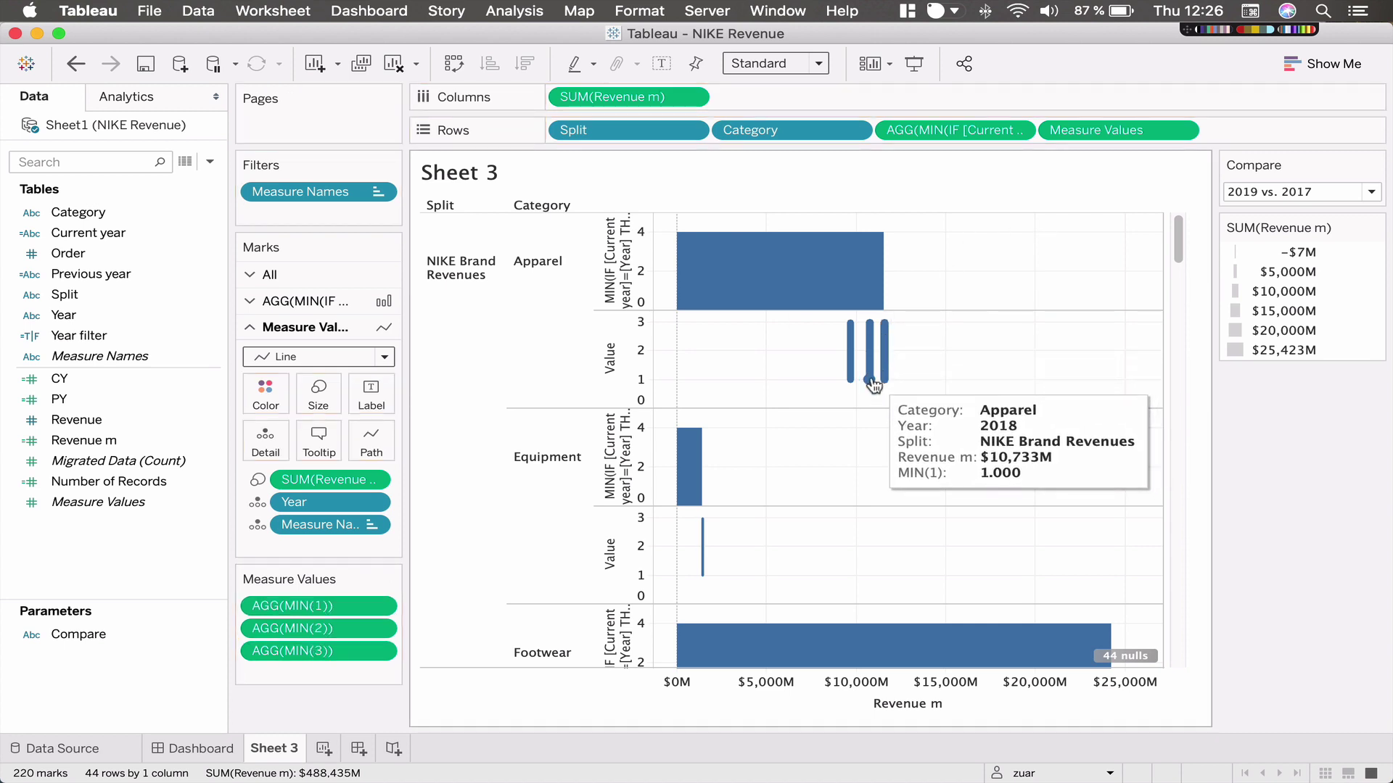
pyautogui.moveTo(873, 328)
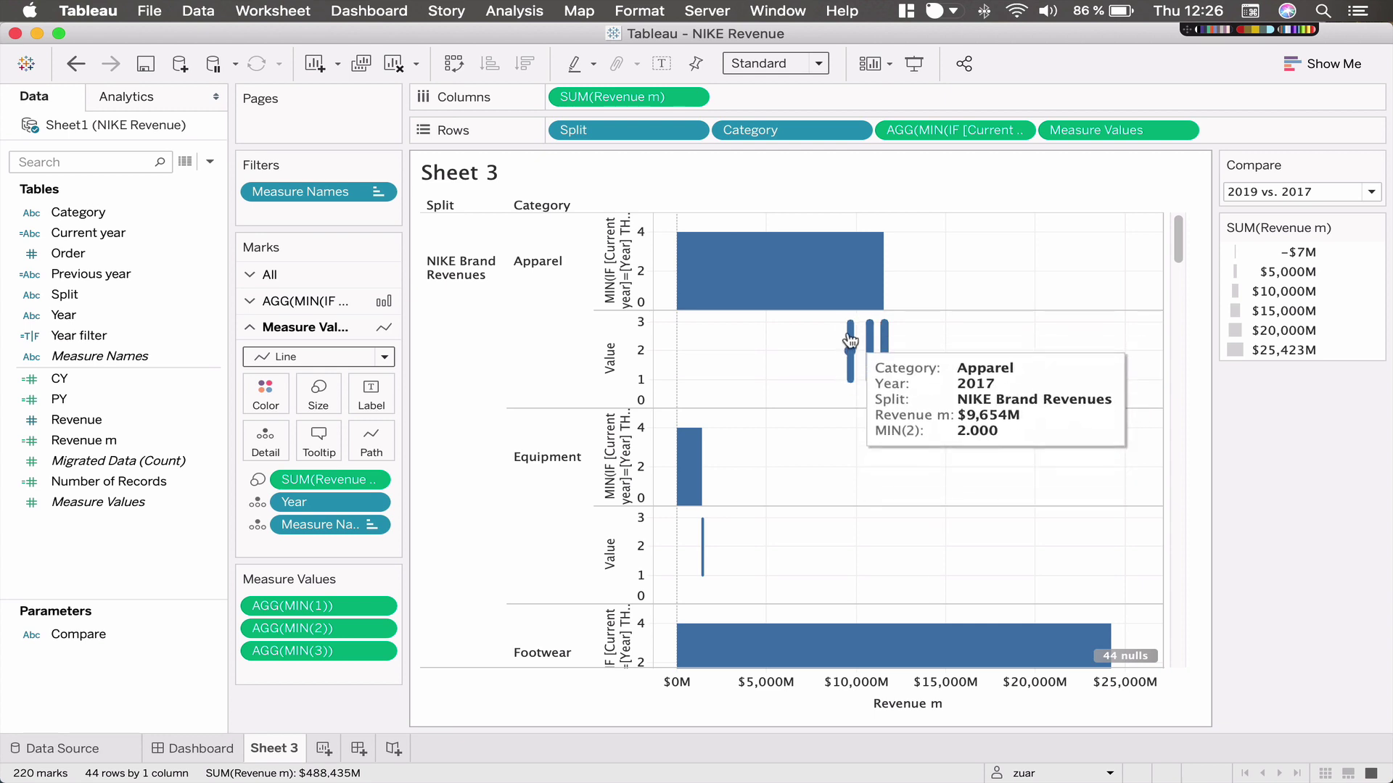
# Rewrite the MIN(2) measure as MIN(IF [Current year]=[Year] THEN 1 END).
pyautogui.click(886, 359)
pyautogui.click(885, 360)
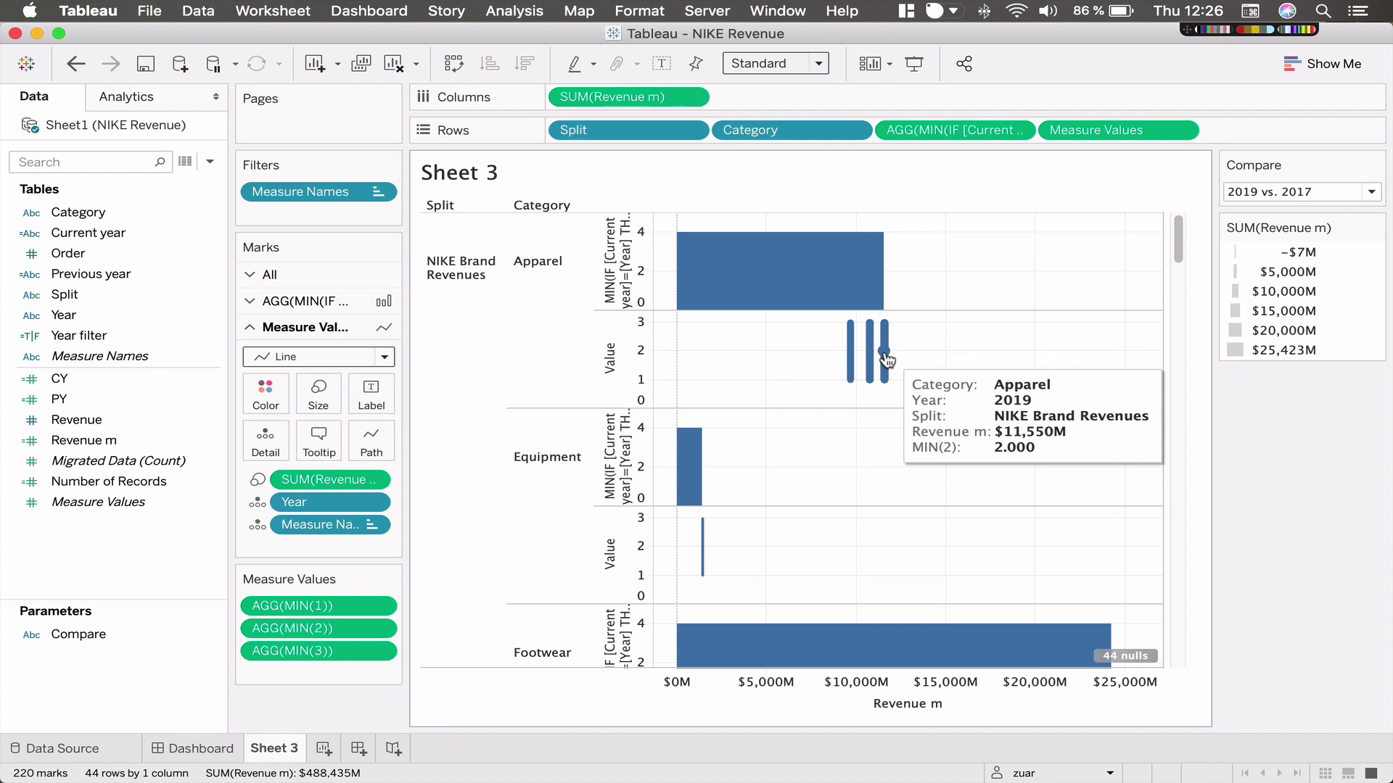
pyautogui.doubleClick(272, 629)
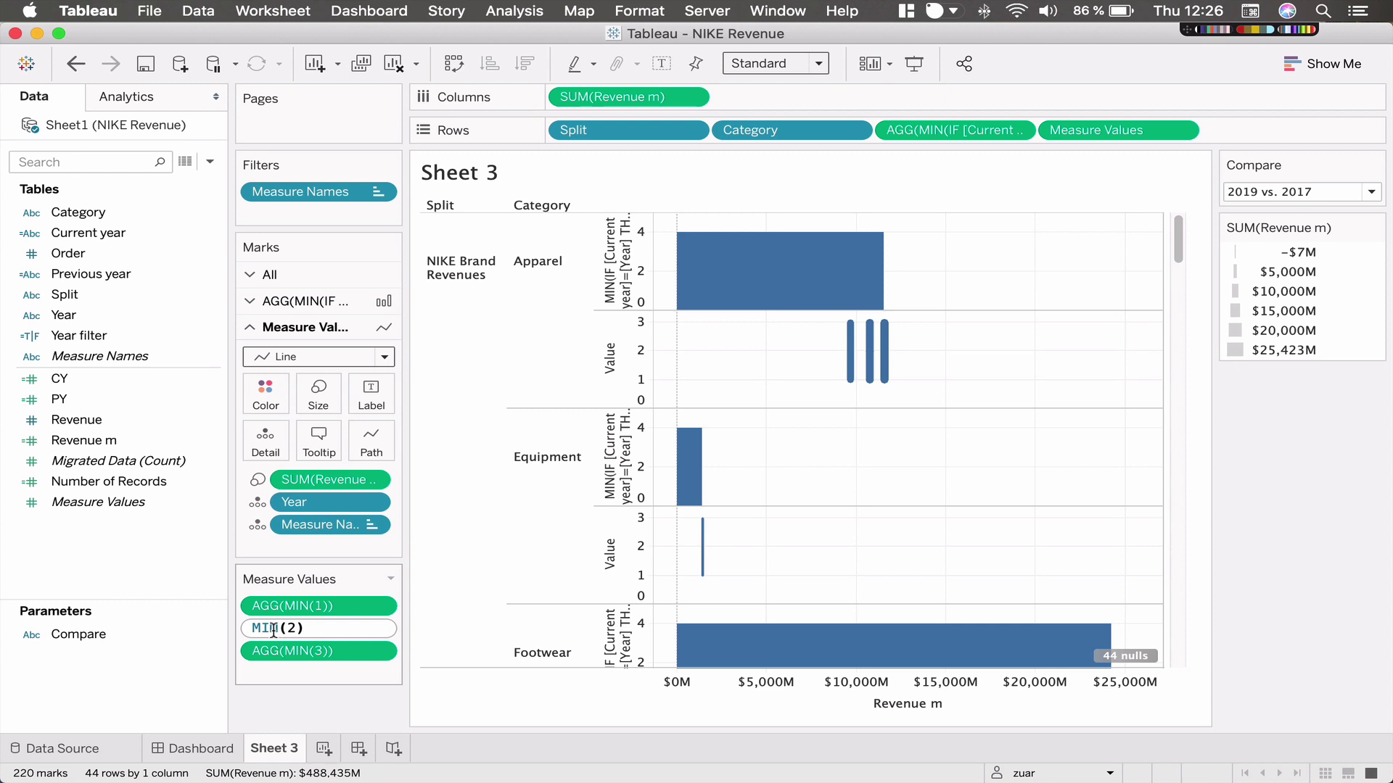
pyautogui.click(288, 629)
pyautogui.write('IF')
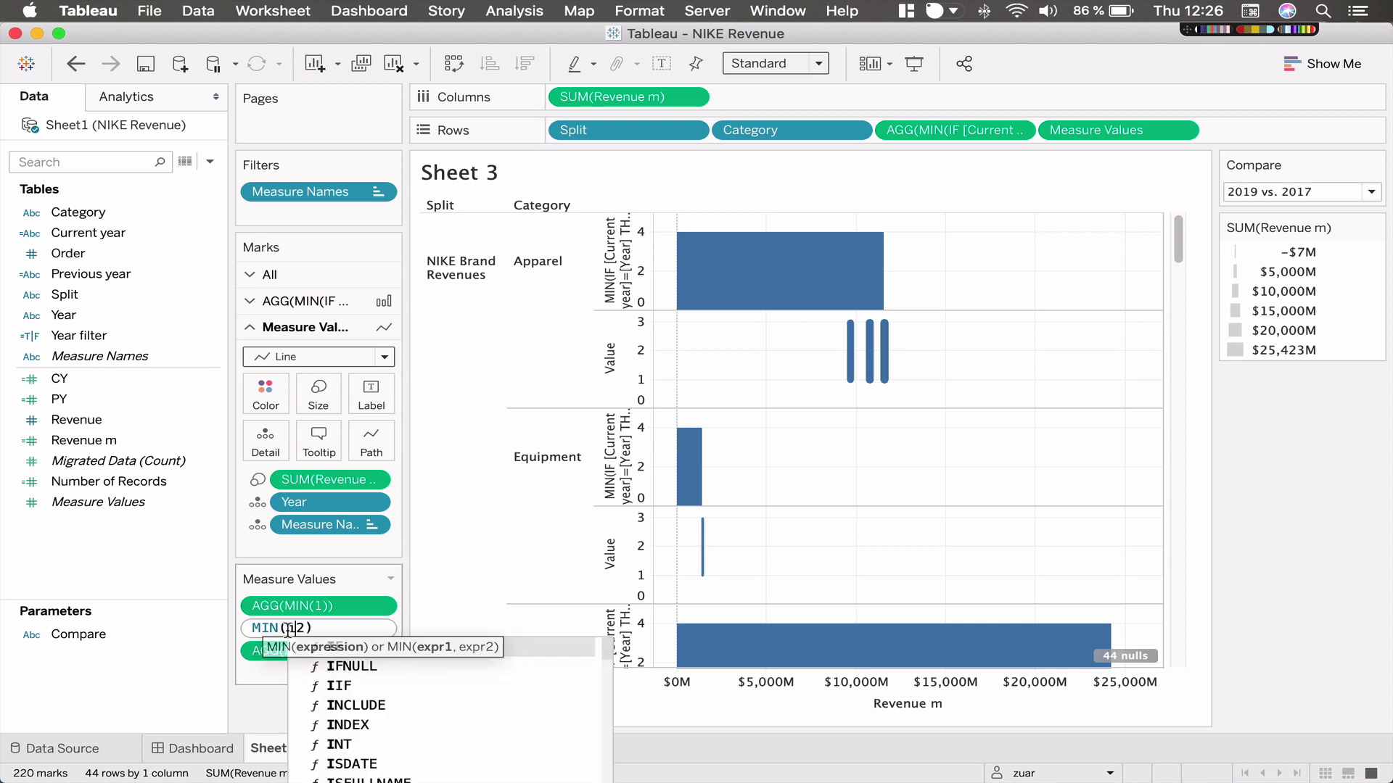
pyautogui.press('Delete')
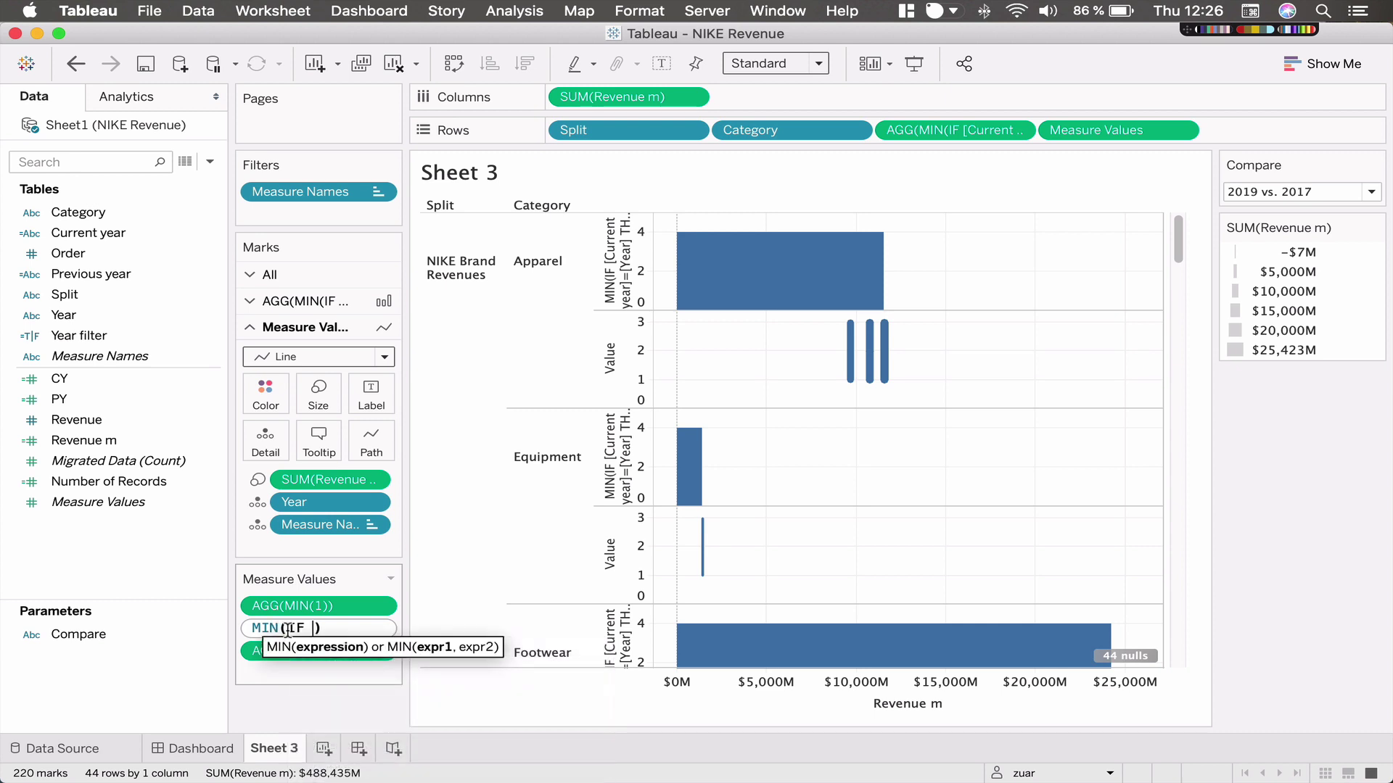
pyautogui.write('Cu')
pyautogui.press('Return')
pyautogui.write('=Ye')
pyautogui.press('Return')
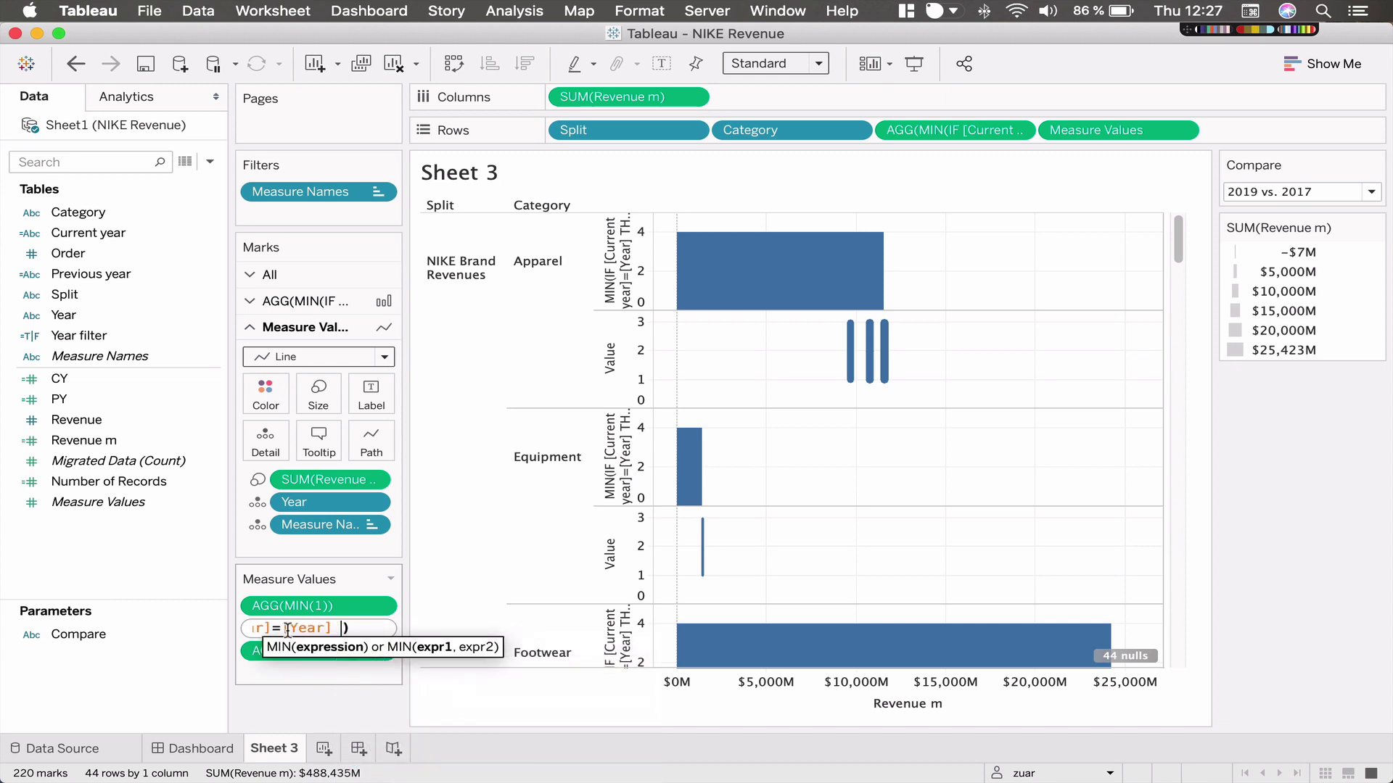
pyautogui.write('THEN 1 END')
pyautogui.press('Return')
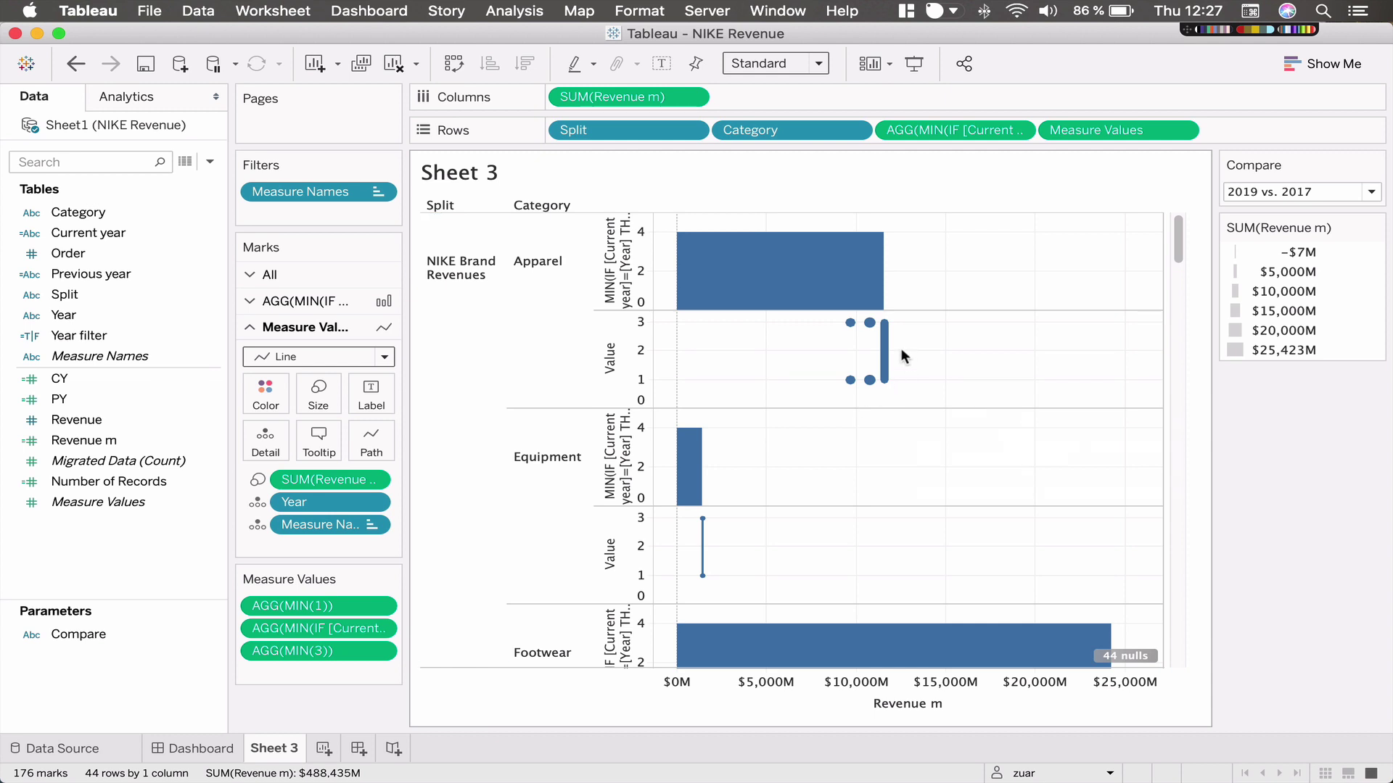
pyautogui.moveTo(888, 355)
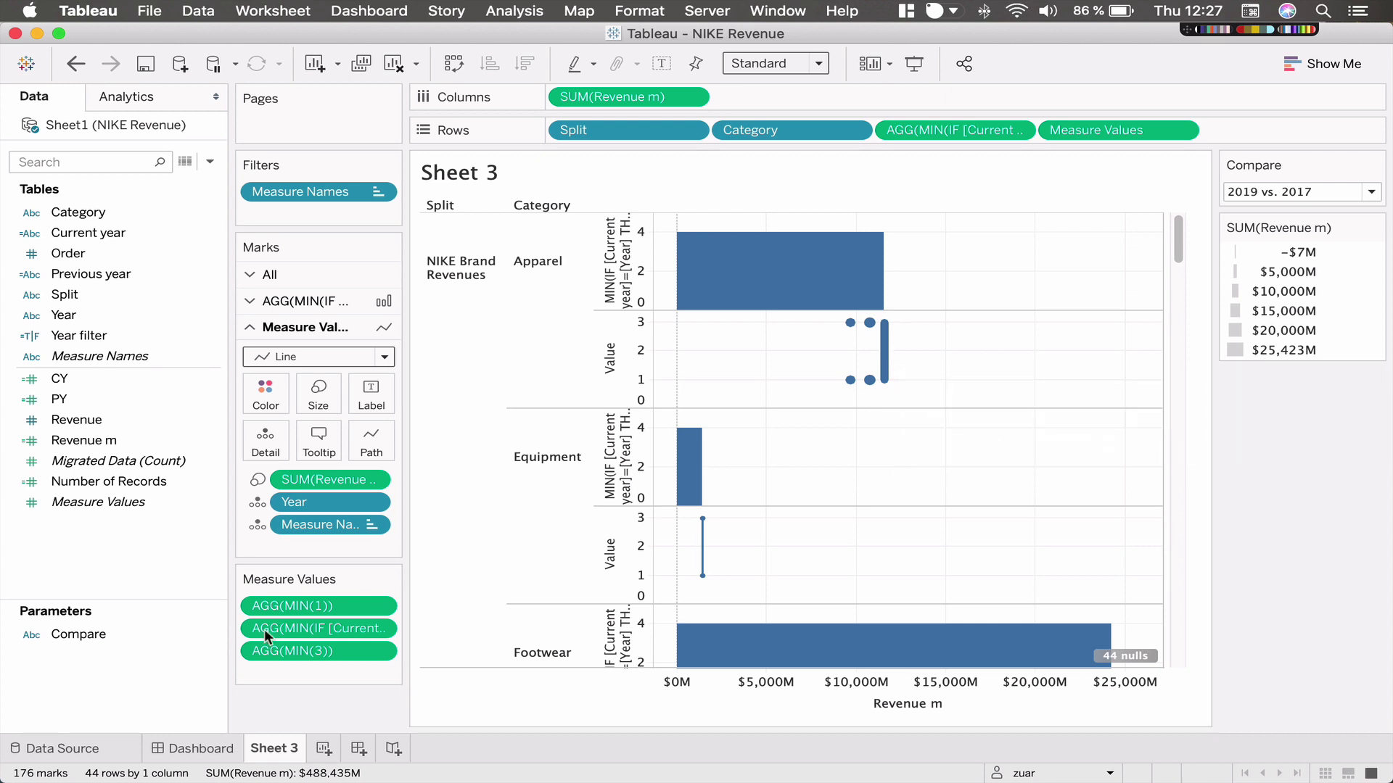
# Change the MIN(1) measure to MIN(IF [Previous year]=[Year] THEN 1 END).
pyautogui.doubleClick(322, 602)
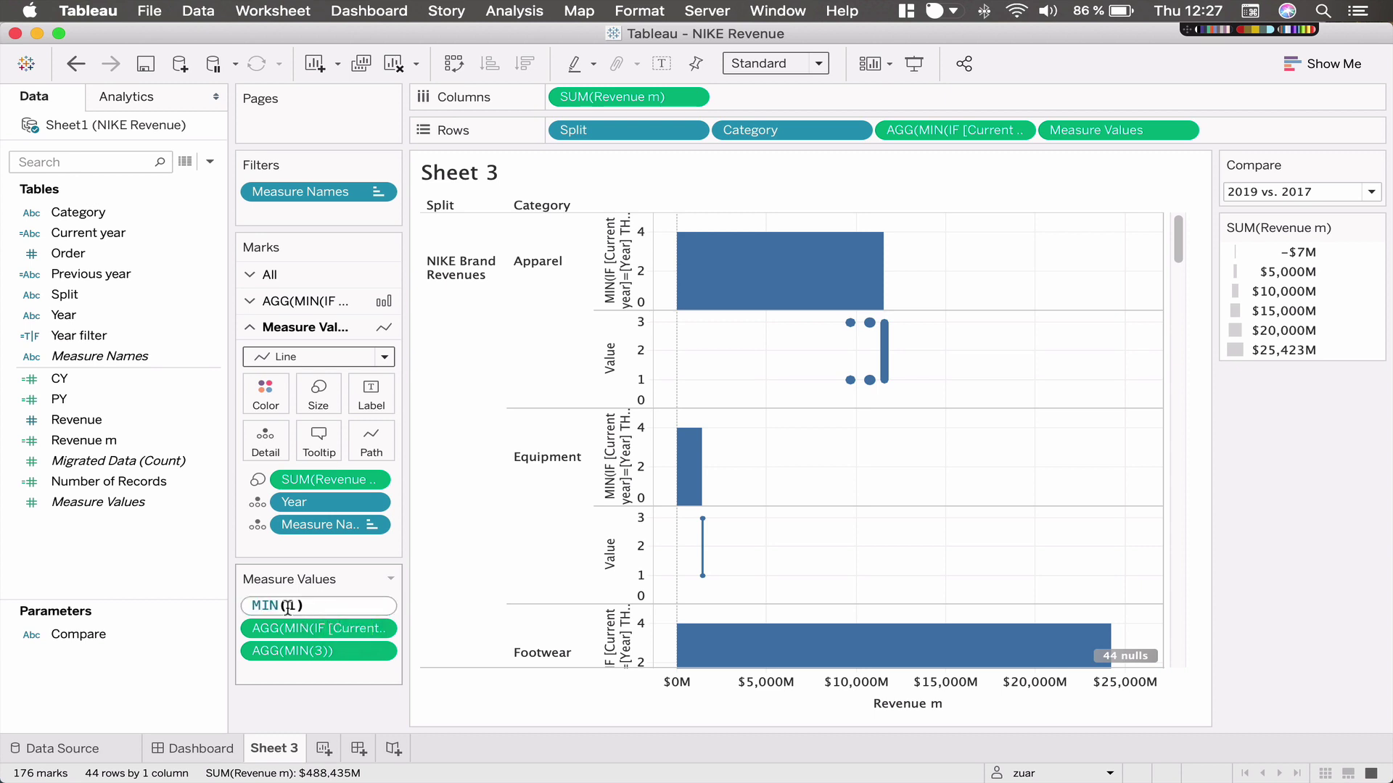
pyautogui.press('Return')
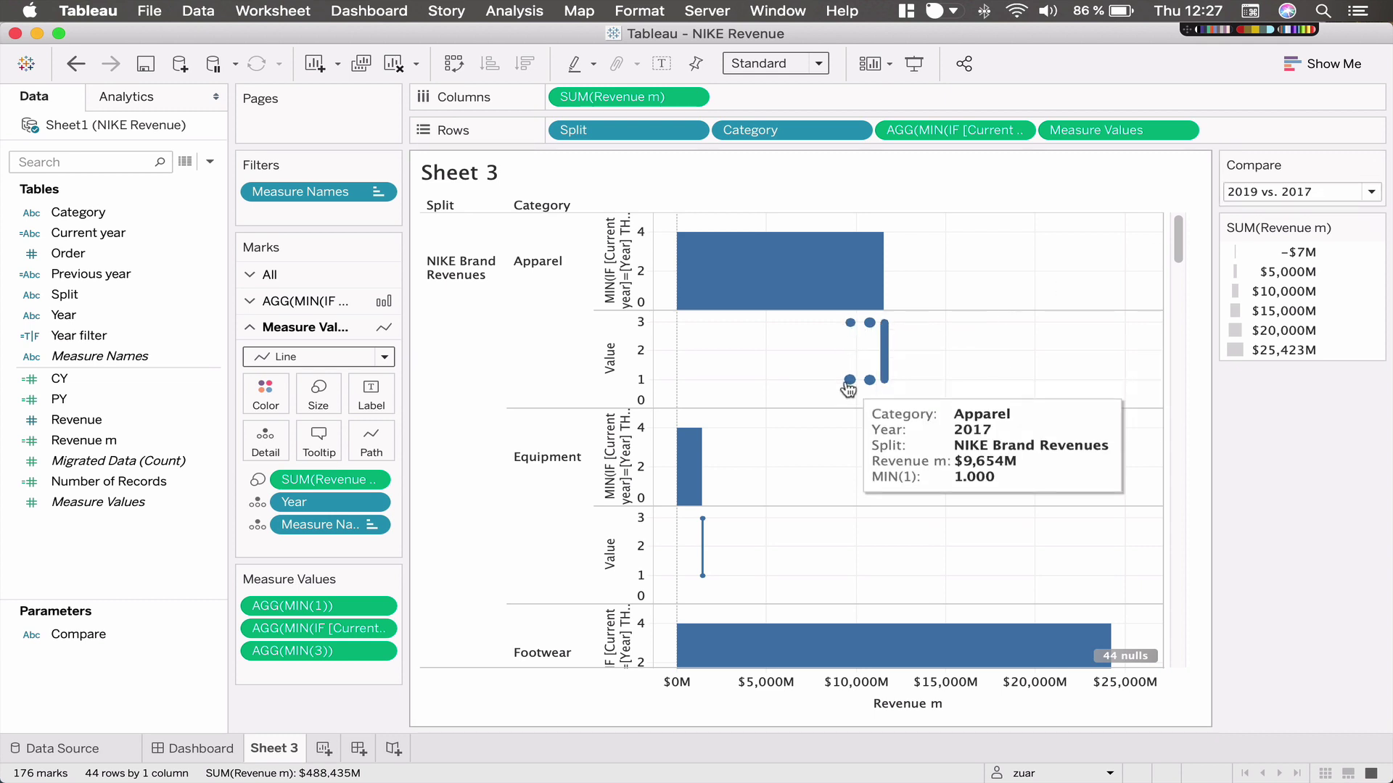
pyautogui.moveTo(849, 379)
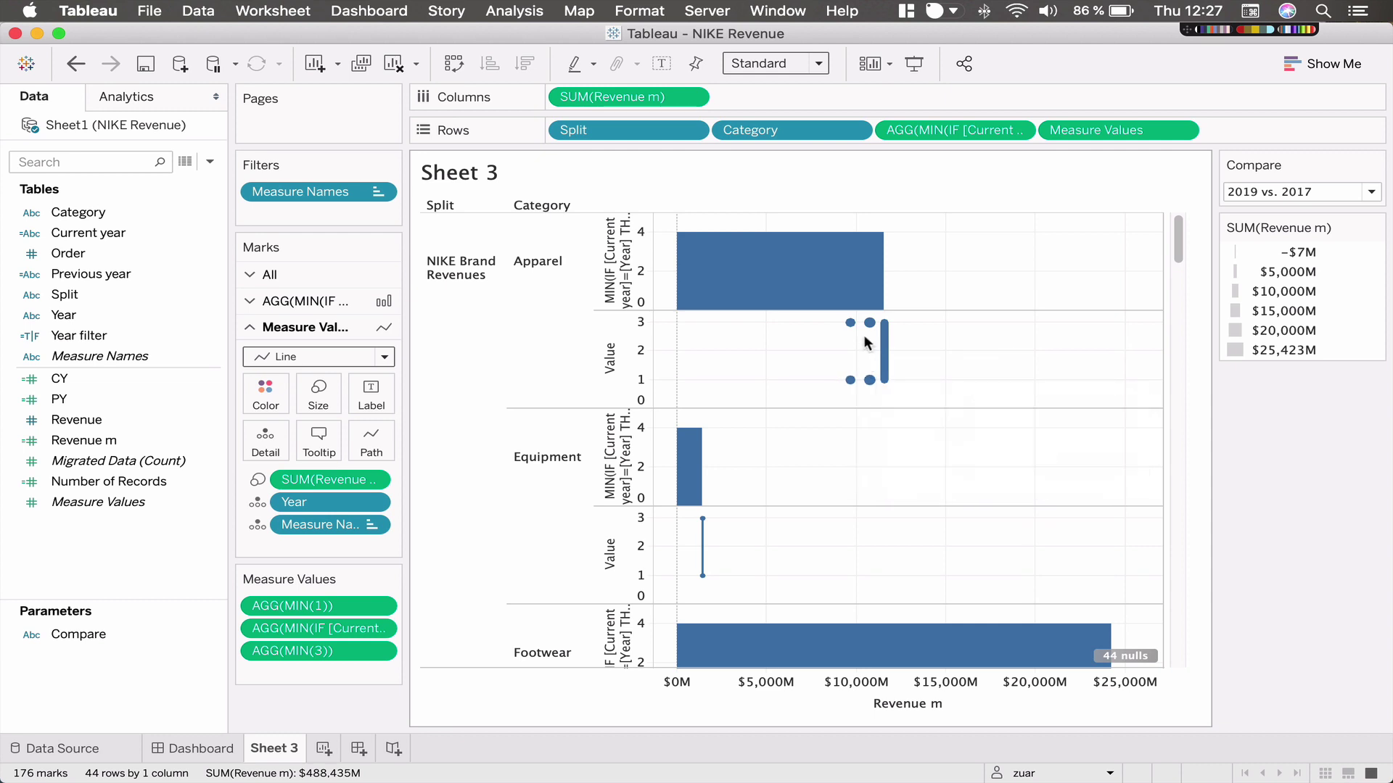
pyautogui.doubleClick(302, 606)
pyautogui.press('BackSpace')
pyautogui.write('IF ')
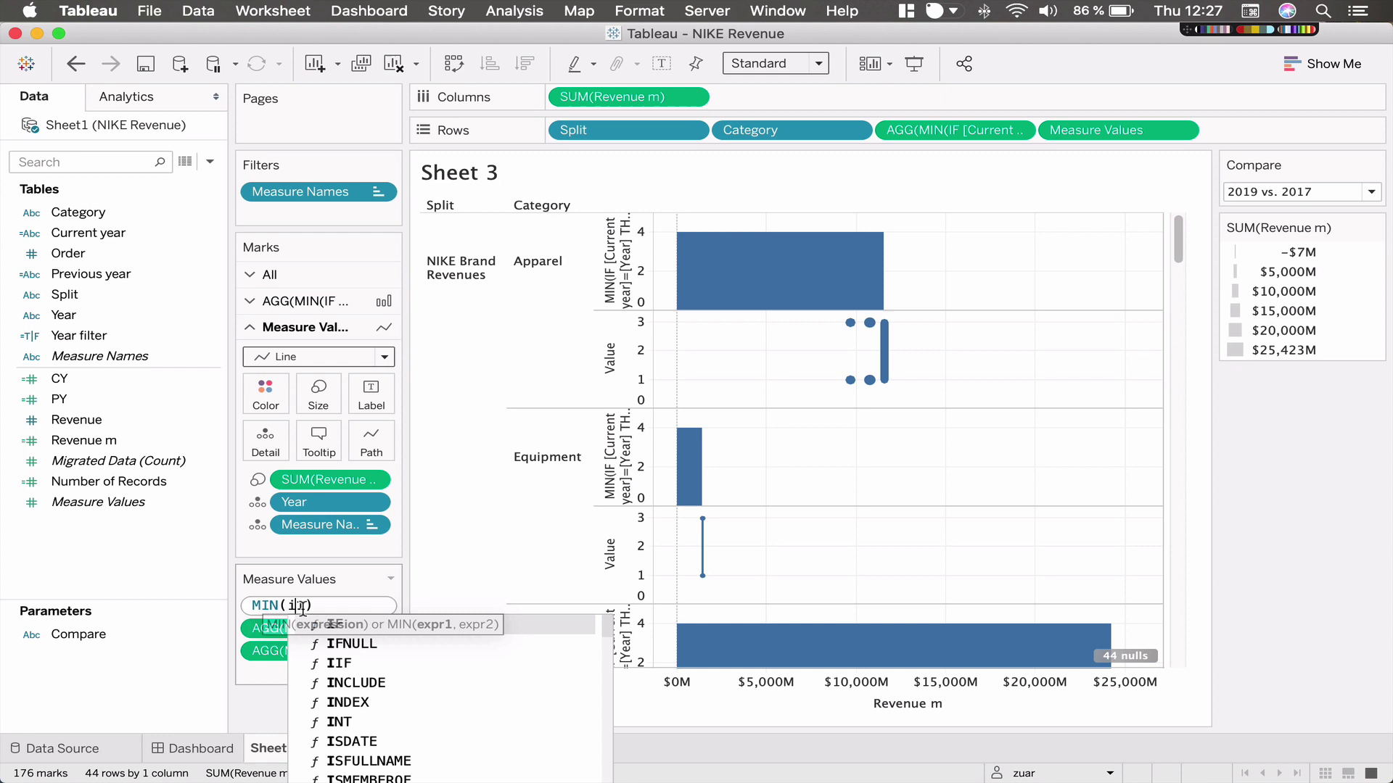
pyautogui.write('pr')
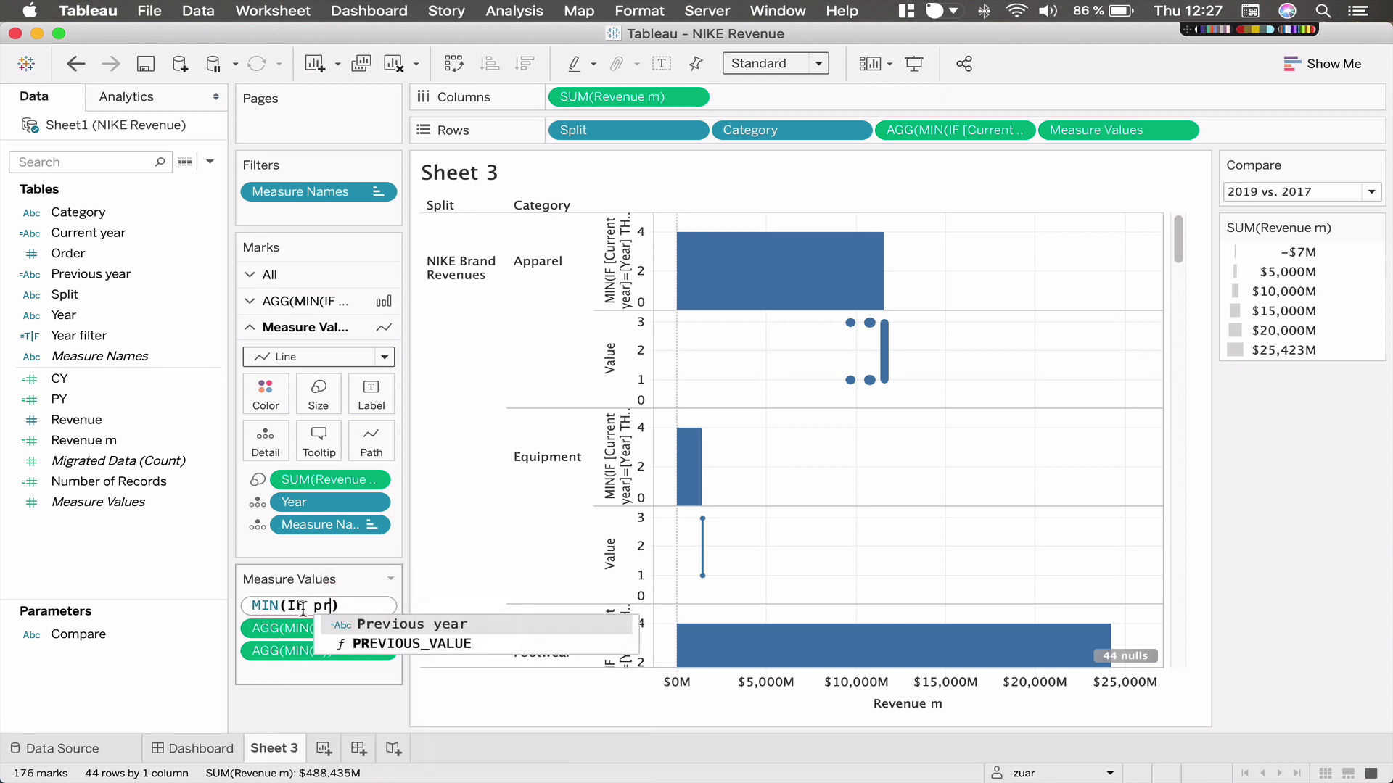
pyautogui.press('Return')
pyautogui.write('=ye')
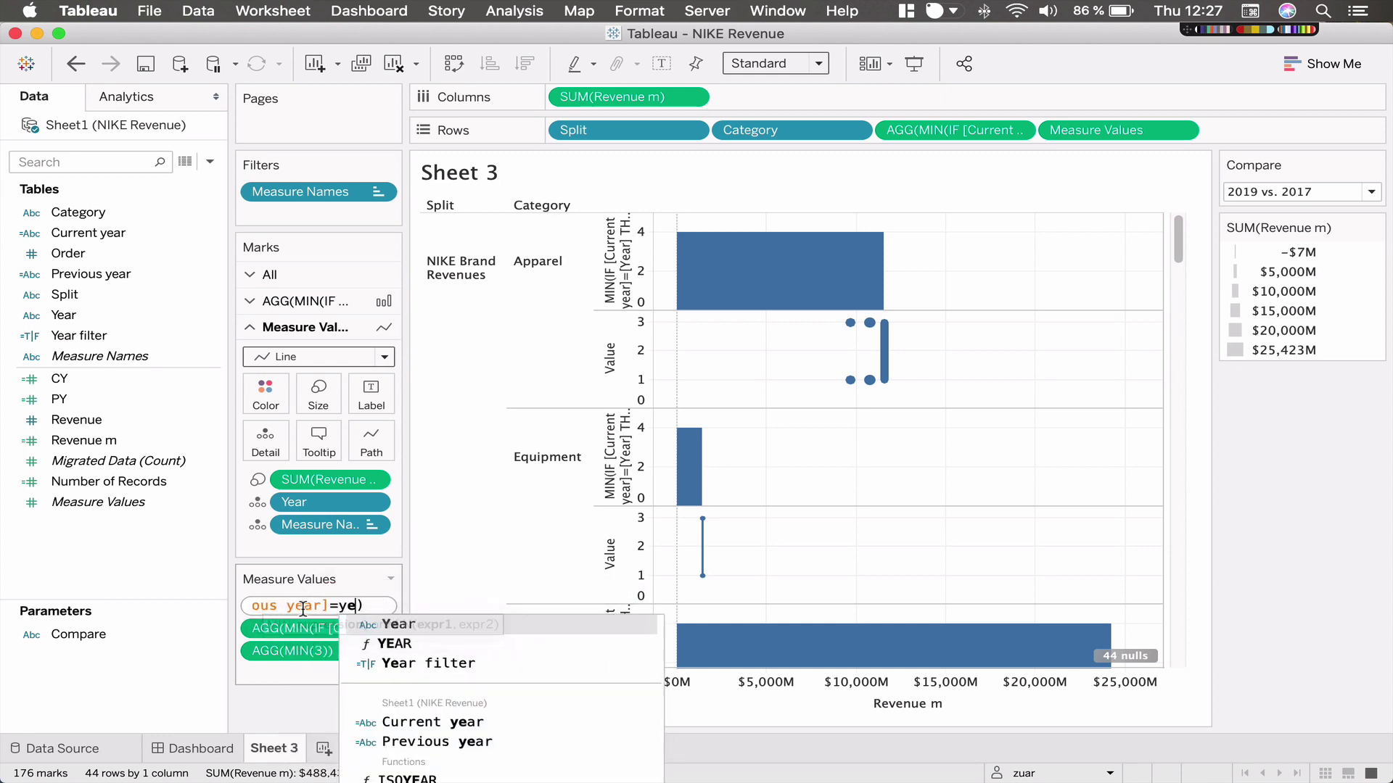
pyautogui.press('Return')
pyautogui.write('th')
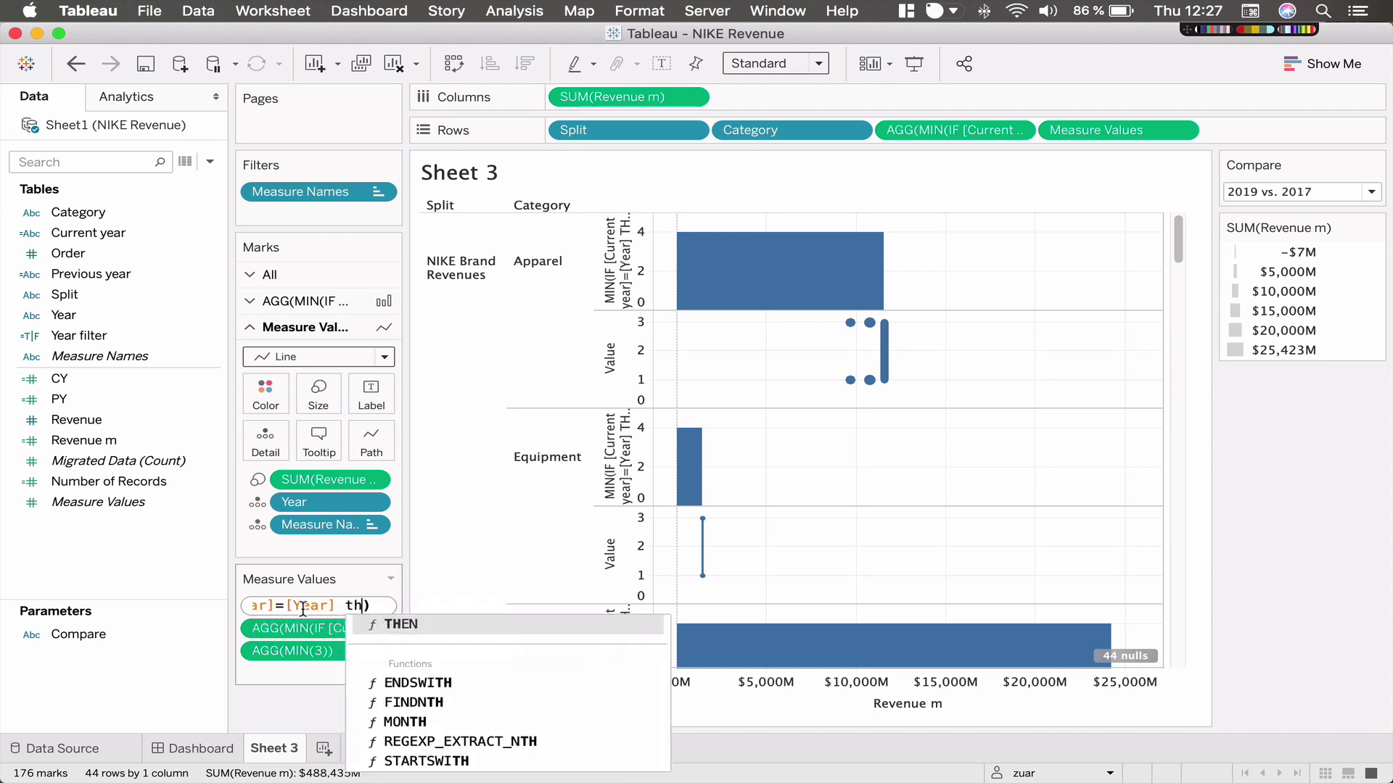
pyautogui.press('Return')
pyautogui.write('1 en')
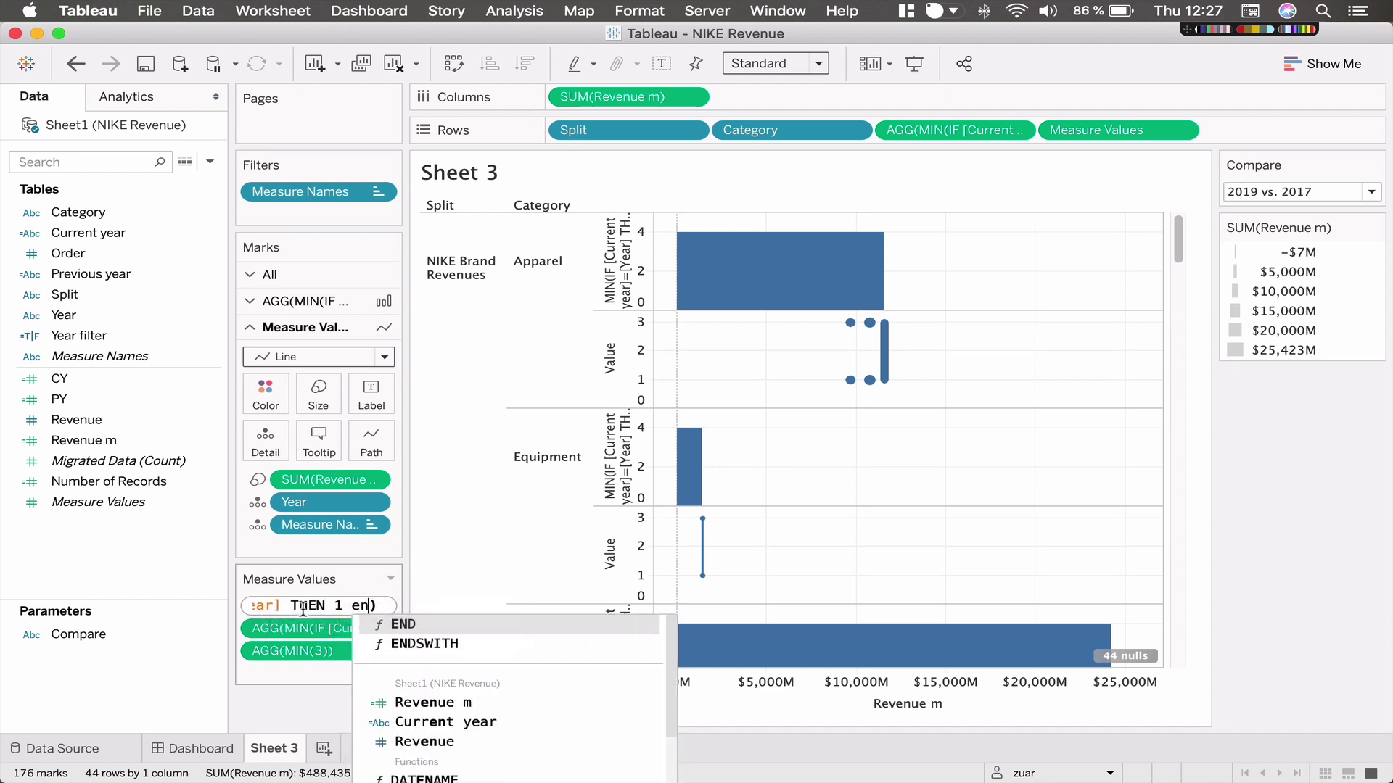
pyautogui.press('Return')
pyautogui.press('Return')
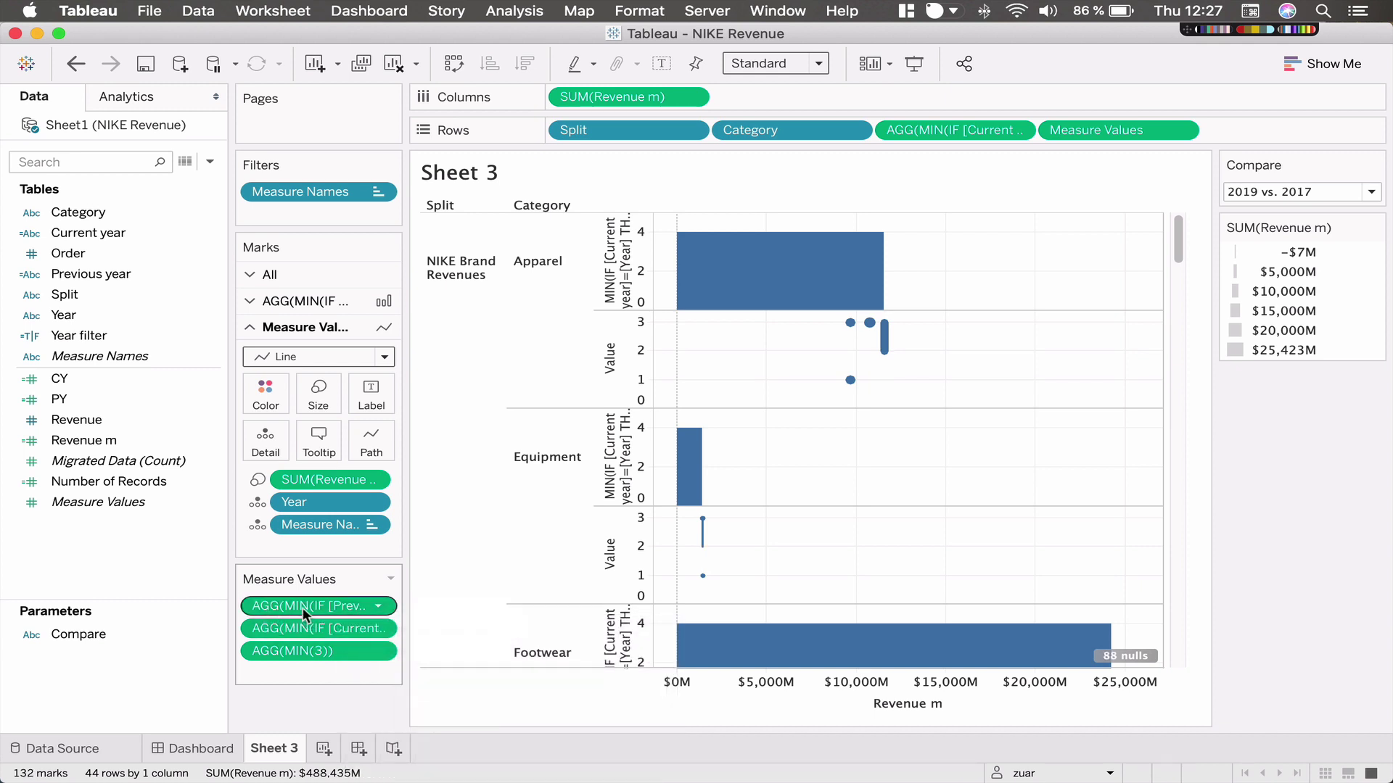
# Change the MIN(3) measure to MIN(IF [Previous year]=[Year] THEN 3 END).
pyautogui.doubleClick(293, 650)
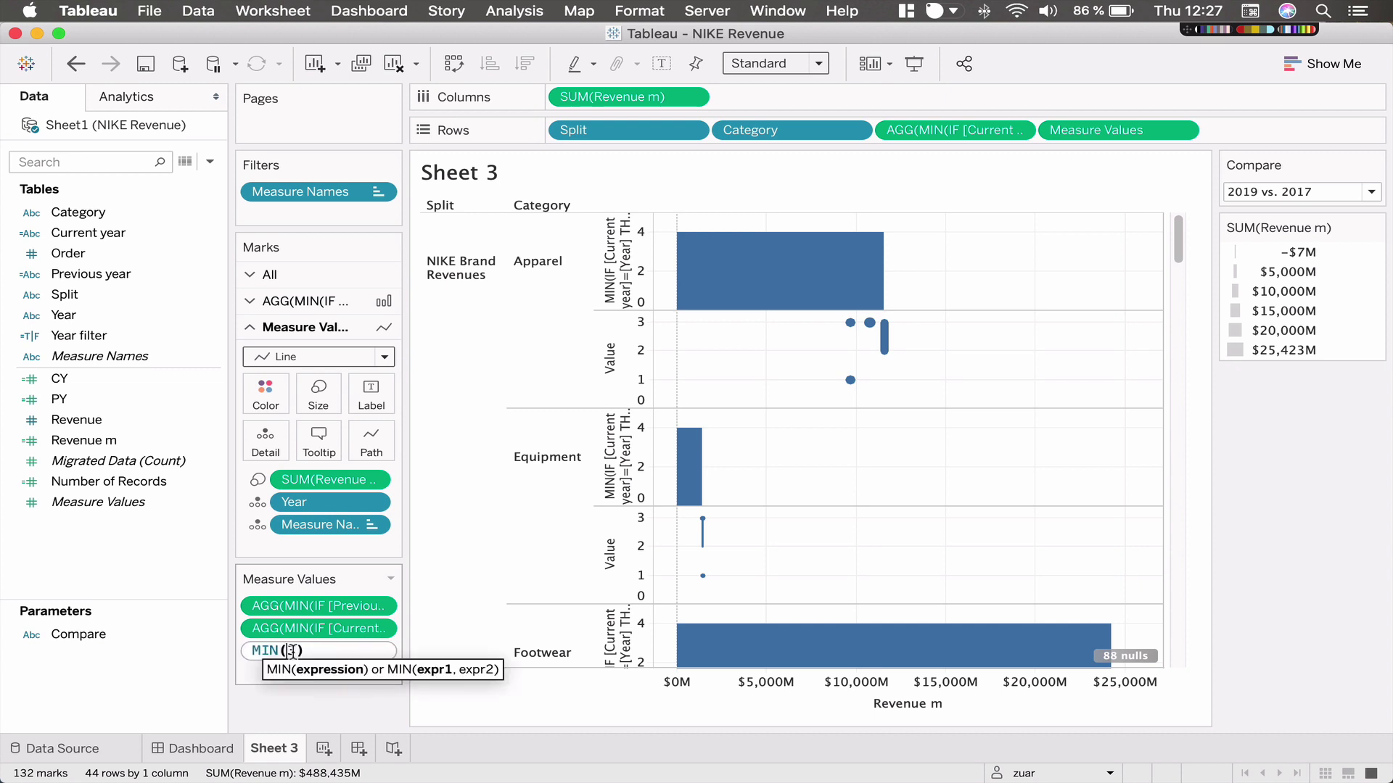
pyautogui.write('IF ')
pyautogui.write('[Previous year]')
pyautogui.write('=[Year] t')
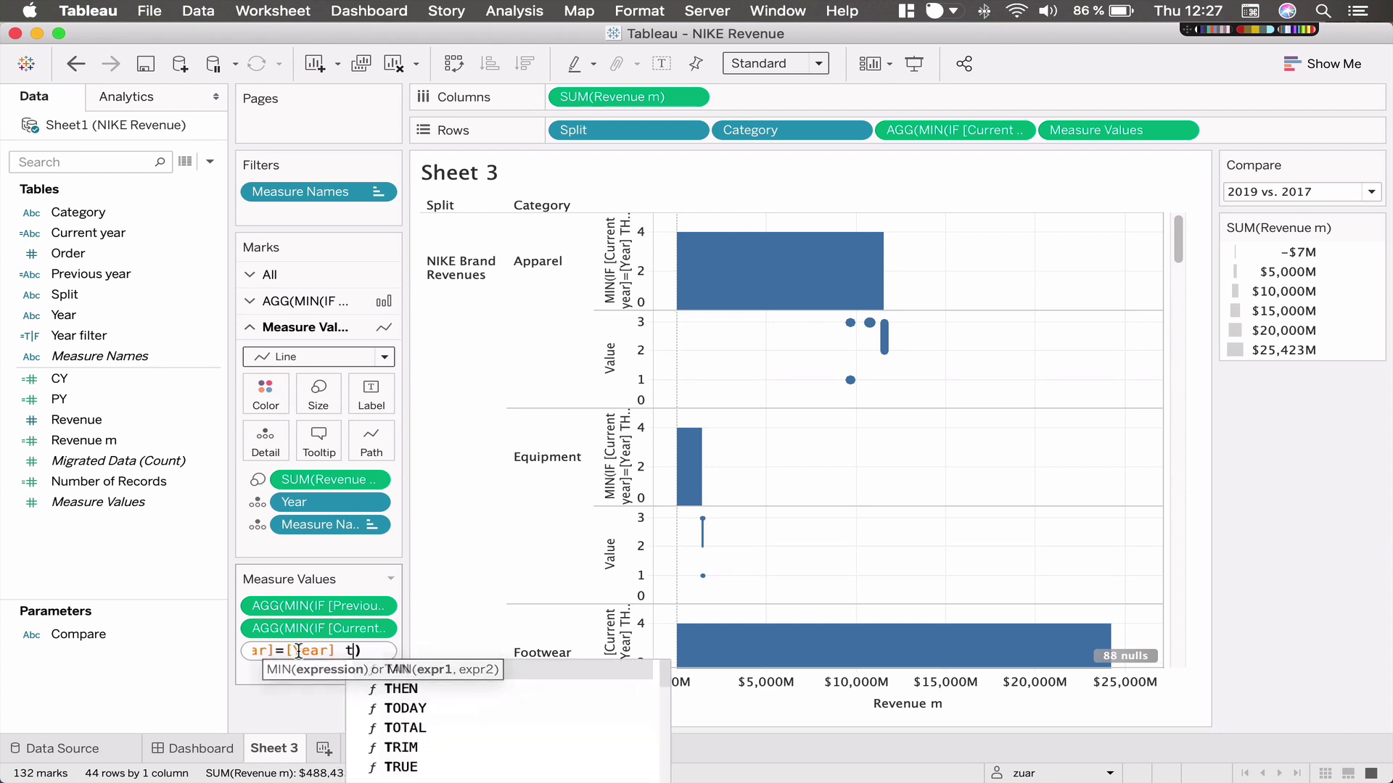
pyautogui.write('h')
pyautogui.press('Return')
pyautogui.write('3 e')
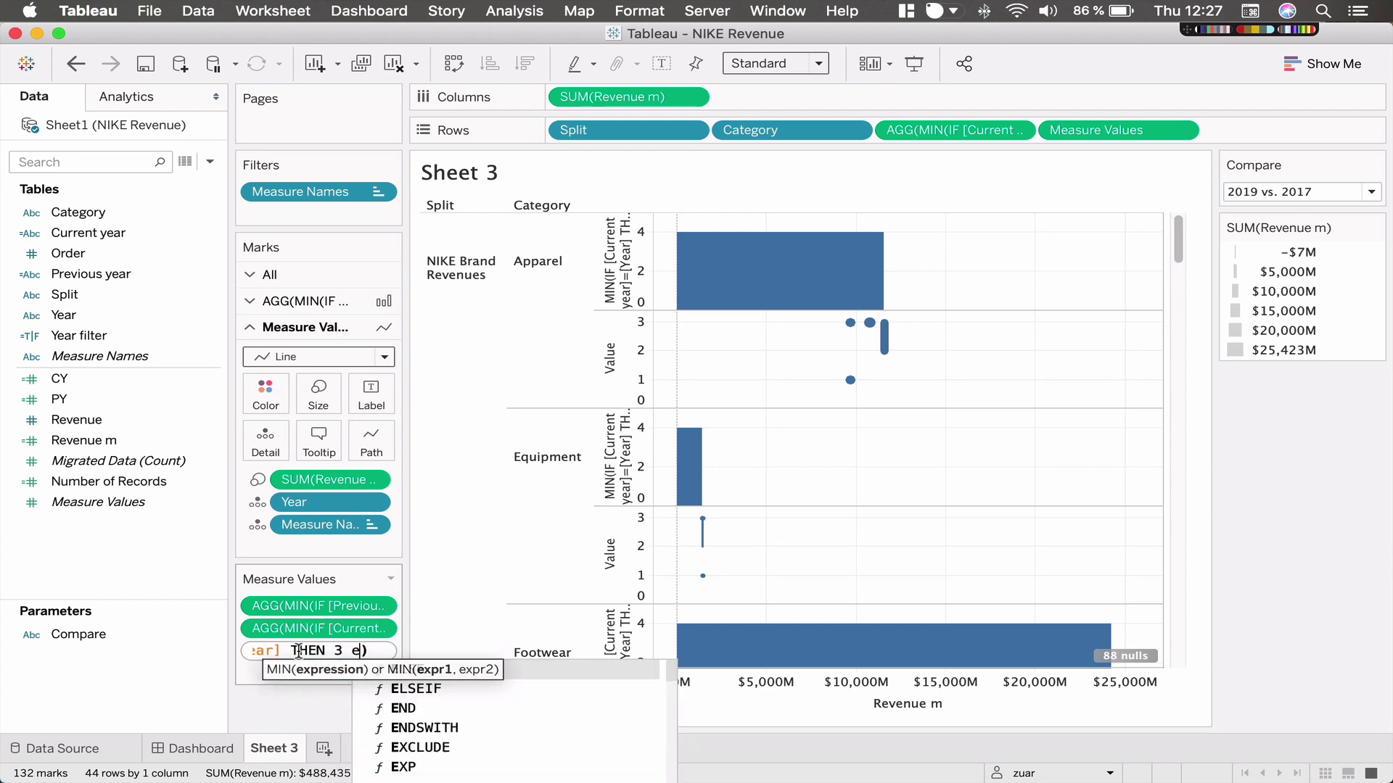
pyautogui.write('nd')
pyautogui.press('Return')
pyautogui.press('Return')
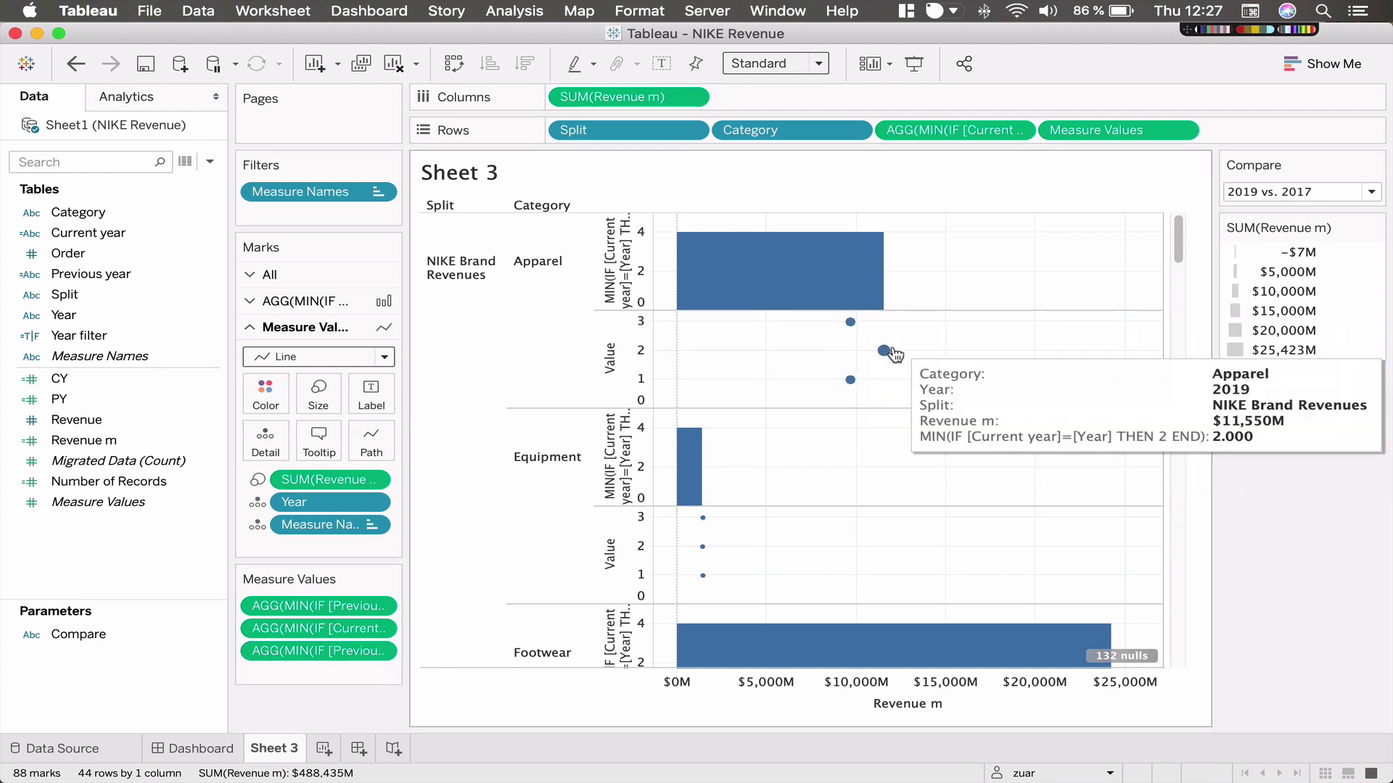
# Remove SUM(Revenue) size and Measure Names from the Measure Values marks.
pyautogui.moveTo(933, 382)
pyautogui.scroll(-1, 1001, 369)
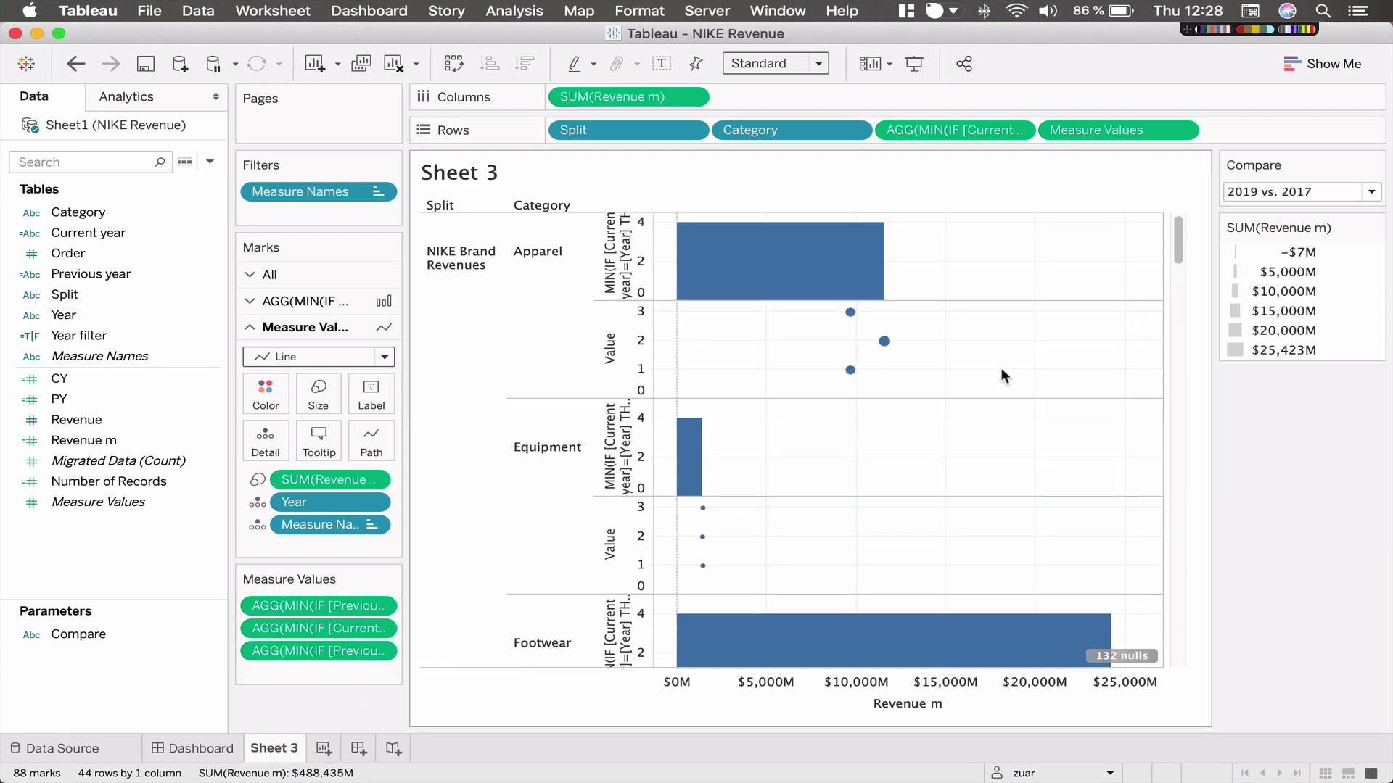
pyautogui.scroll(1, 1001, 368)
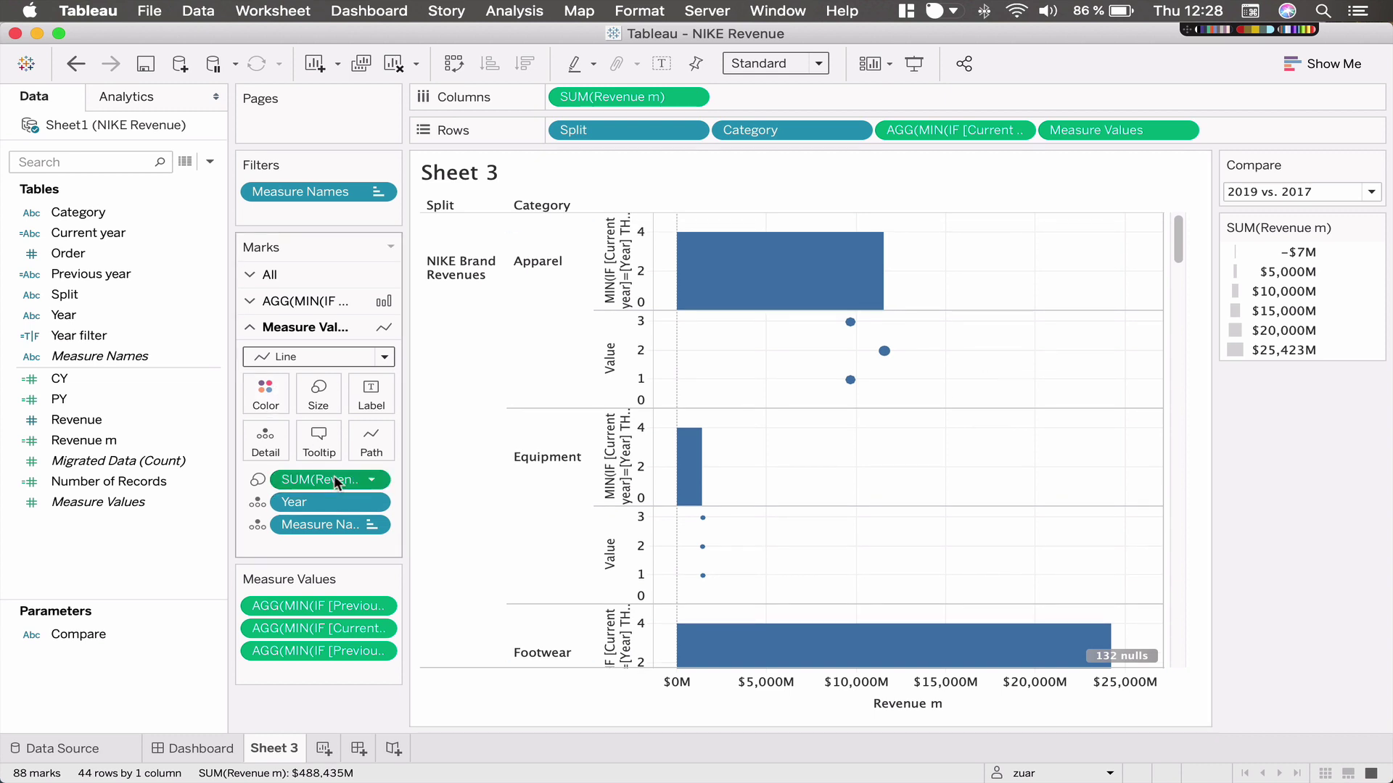
pyautogui.press('Delete')
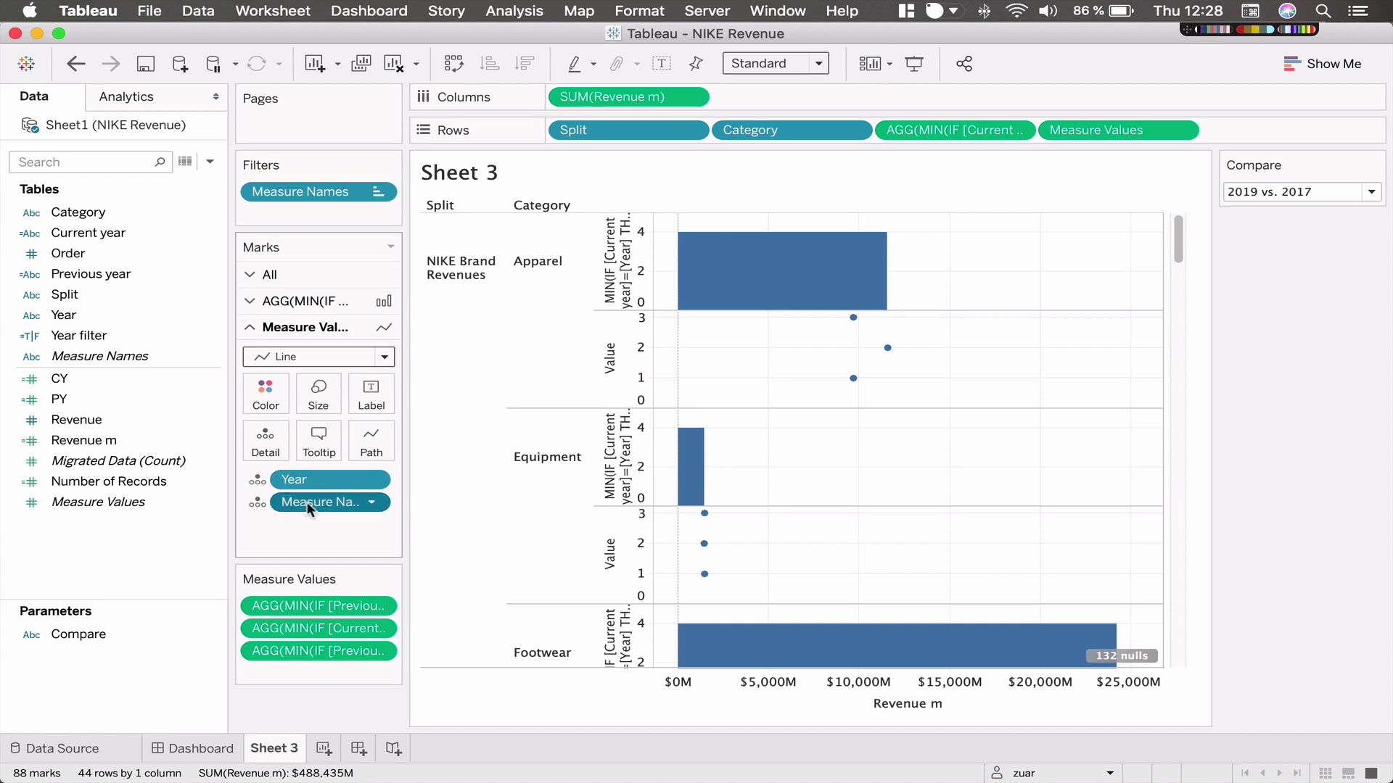
pyautogui.press('Delete')
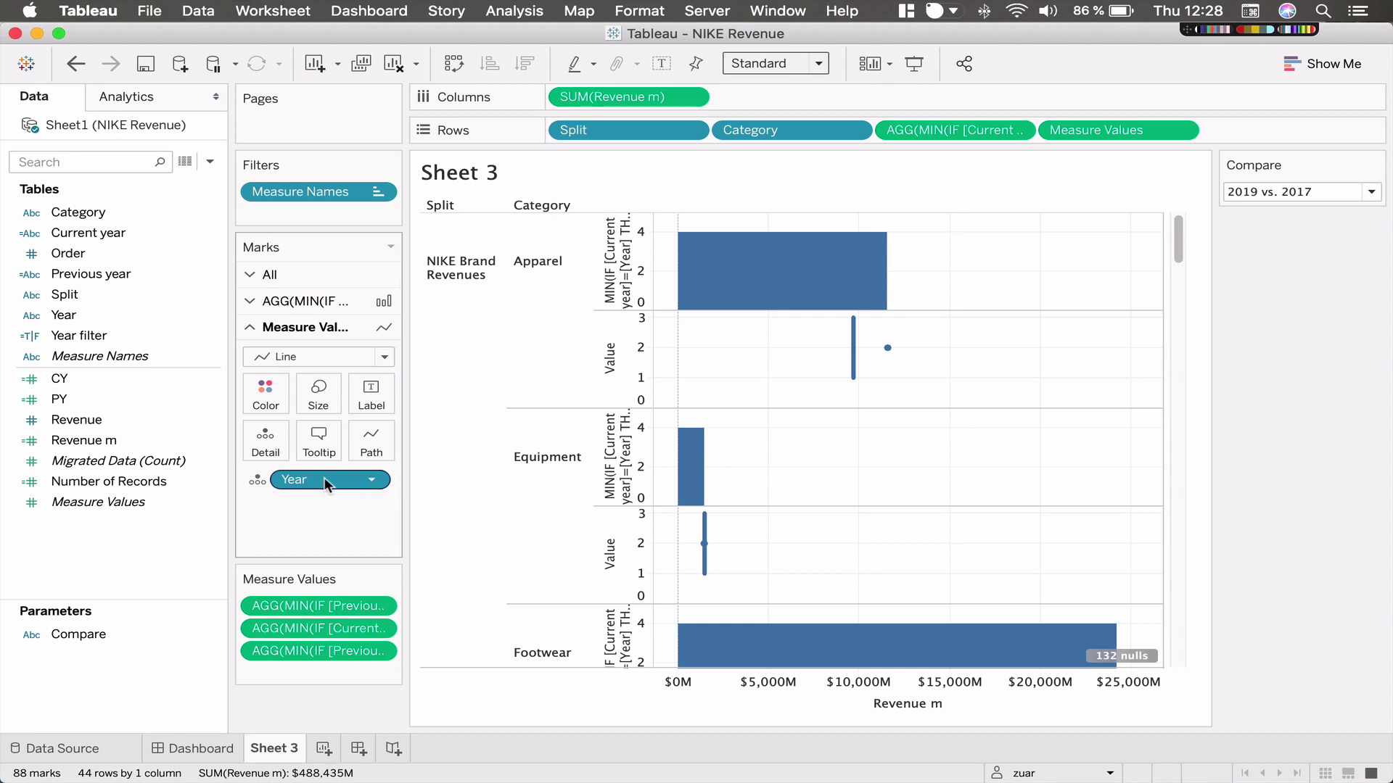
# Use Year as the path and switch the mark type to Polygon.
pyautogui.moveTo(324, 477); pyautogui.dragTo(374, 453)
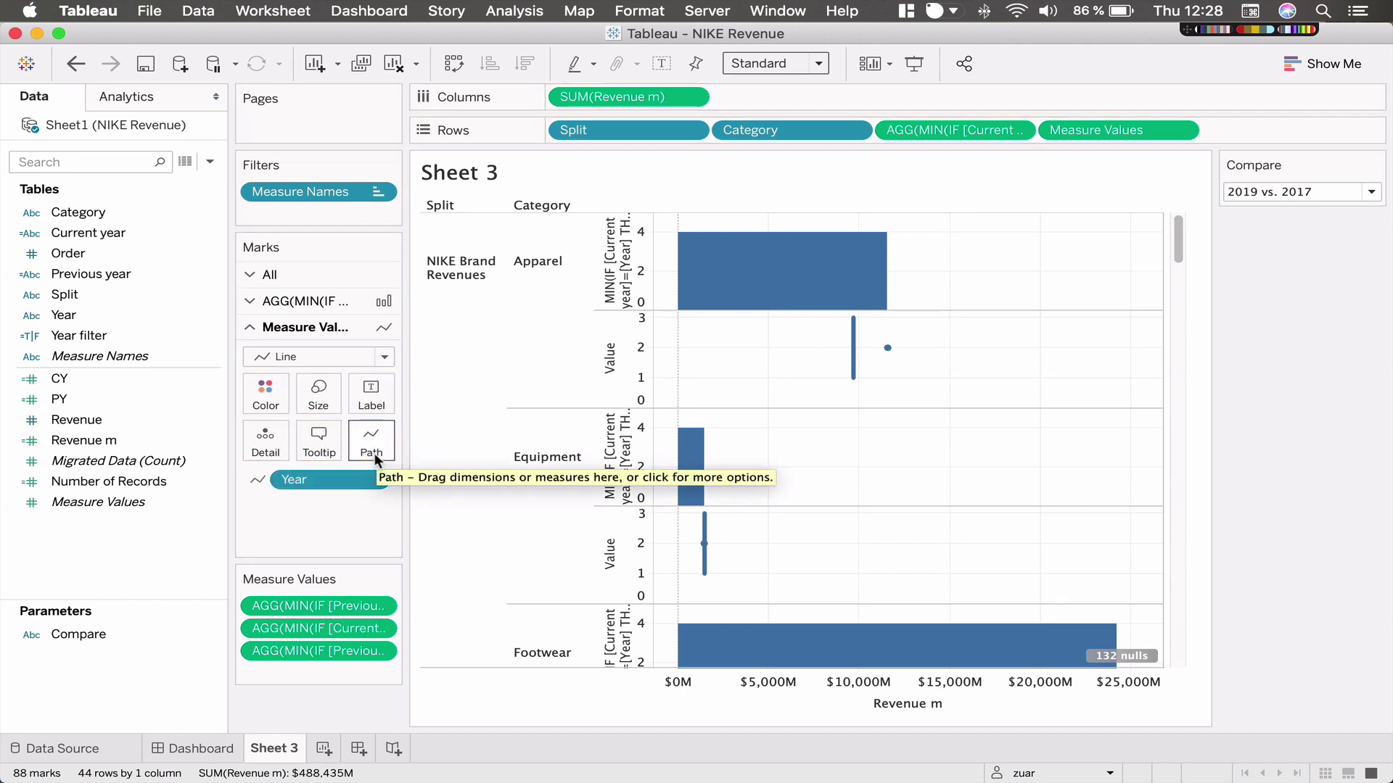
pyautogui.click(307, 359)
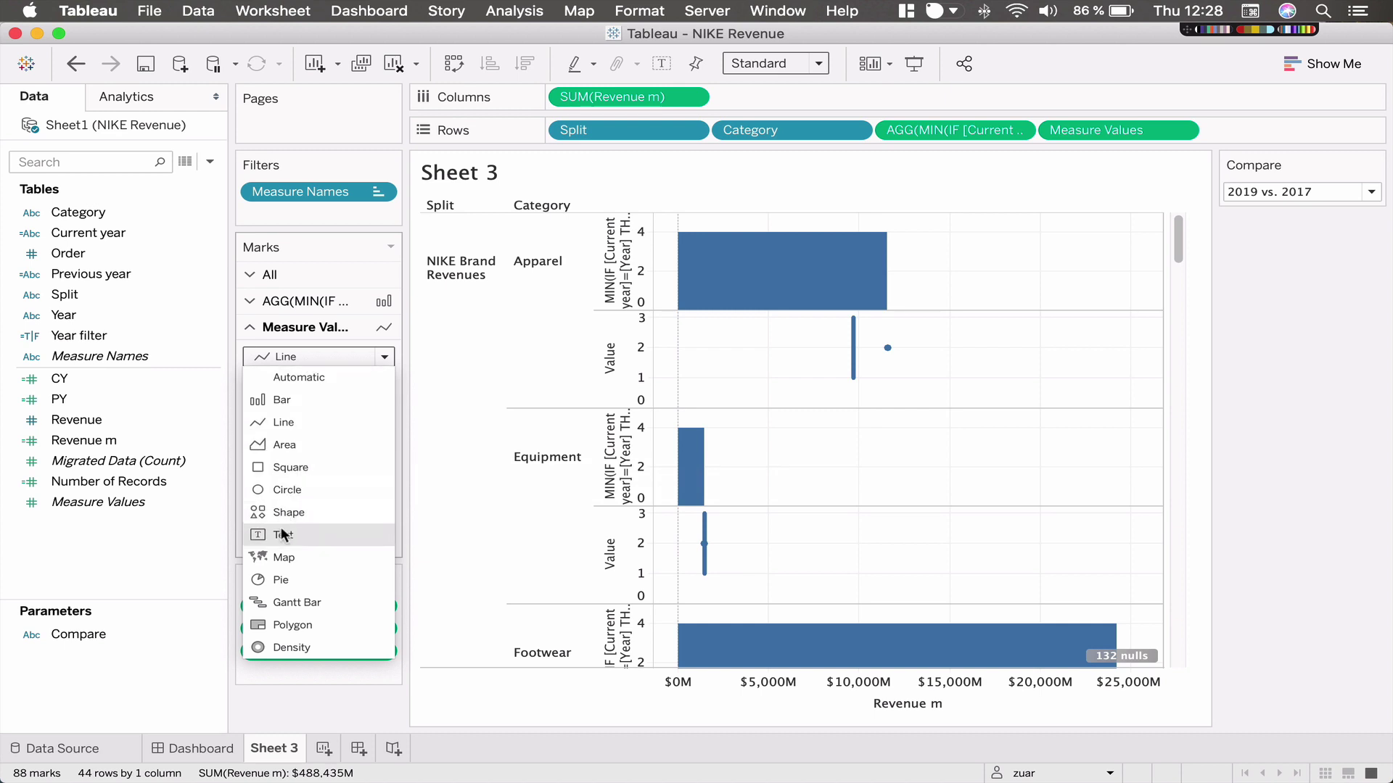
pyautogui.click(277, 625)
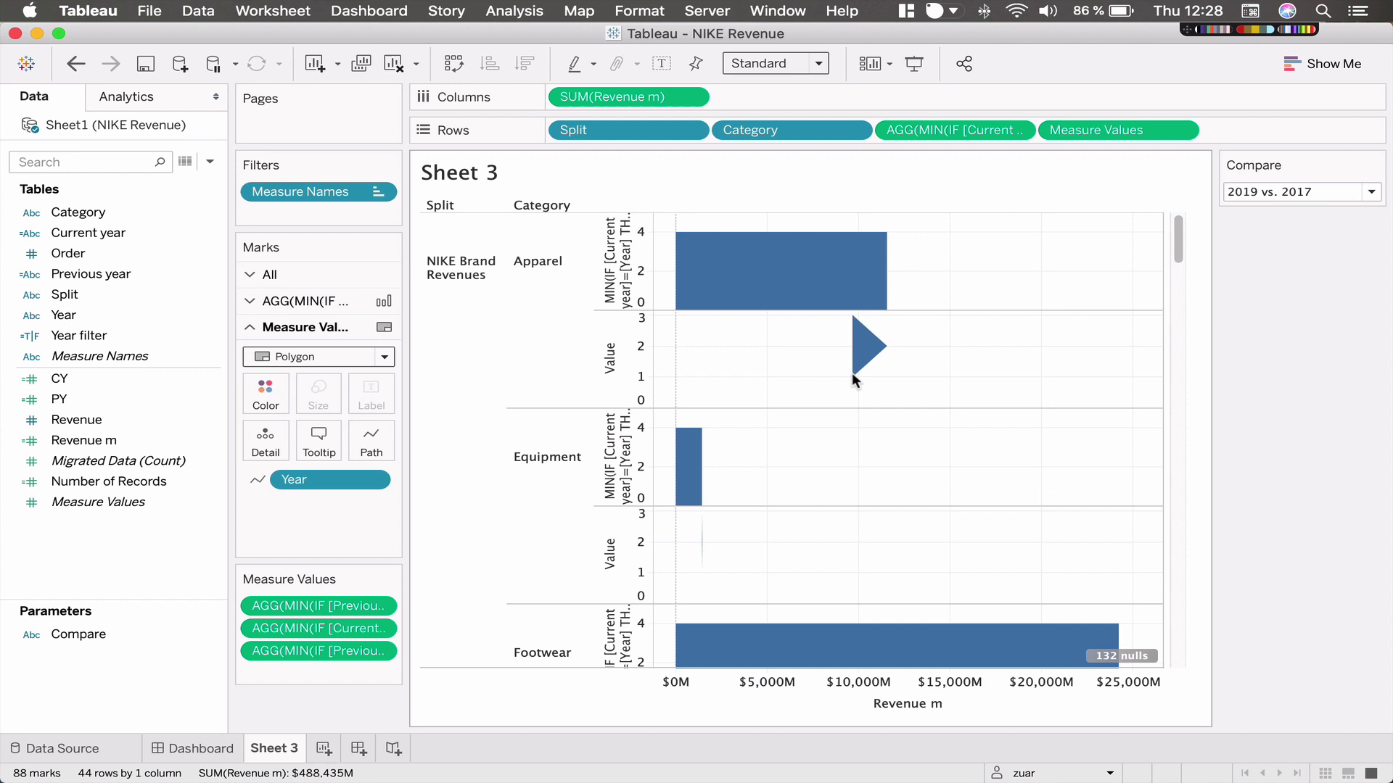
pyautogui.moveTo(853, 374)
pyautogui.moveTo(888, 355)
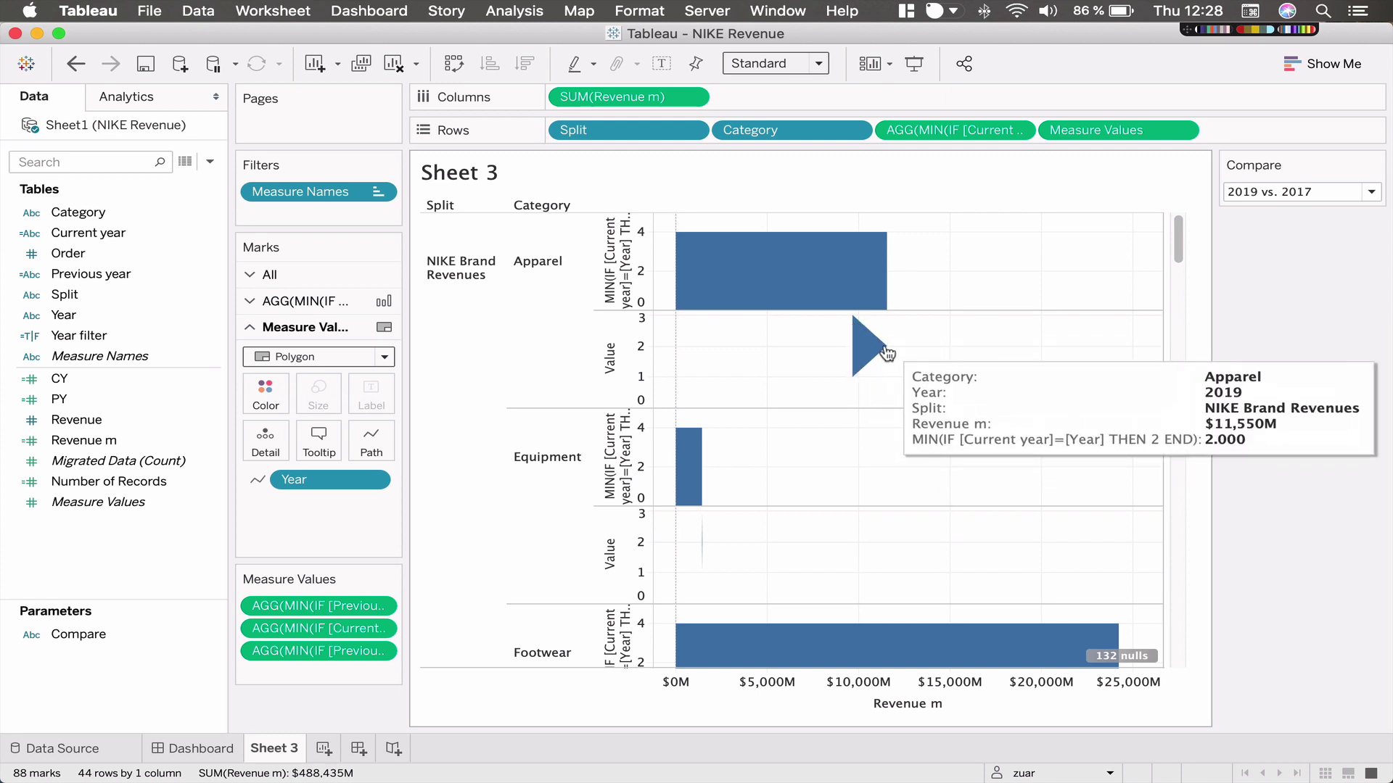
pyautogui.click(1309, 192)
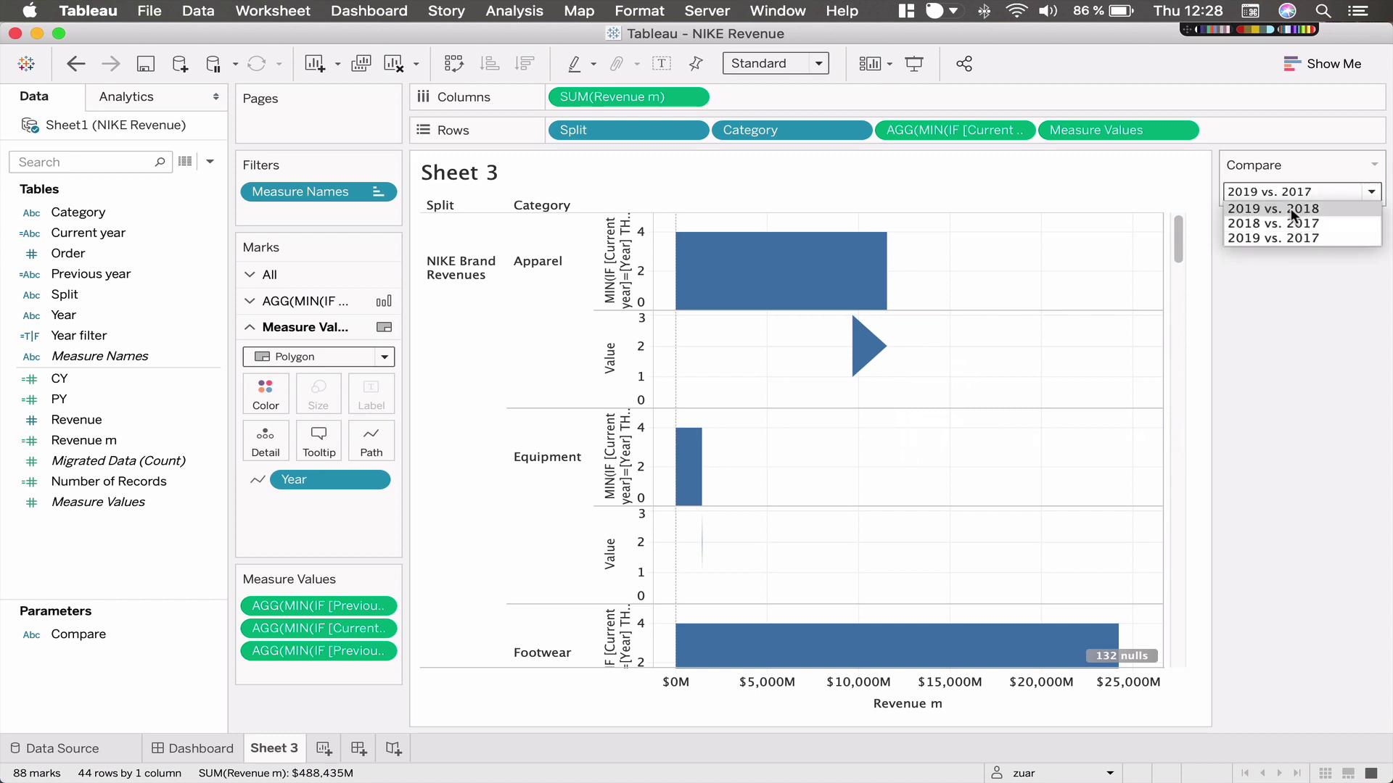
pyautogui.click(1291, 207)
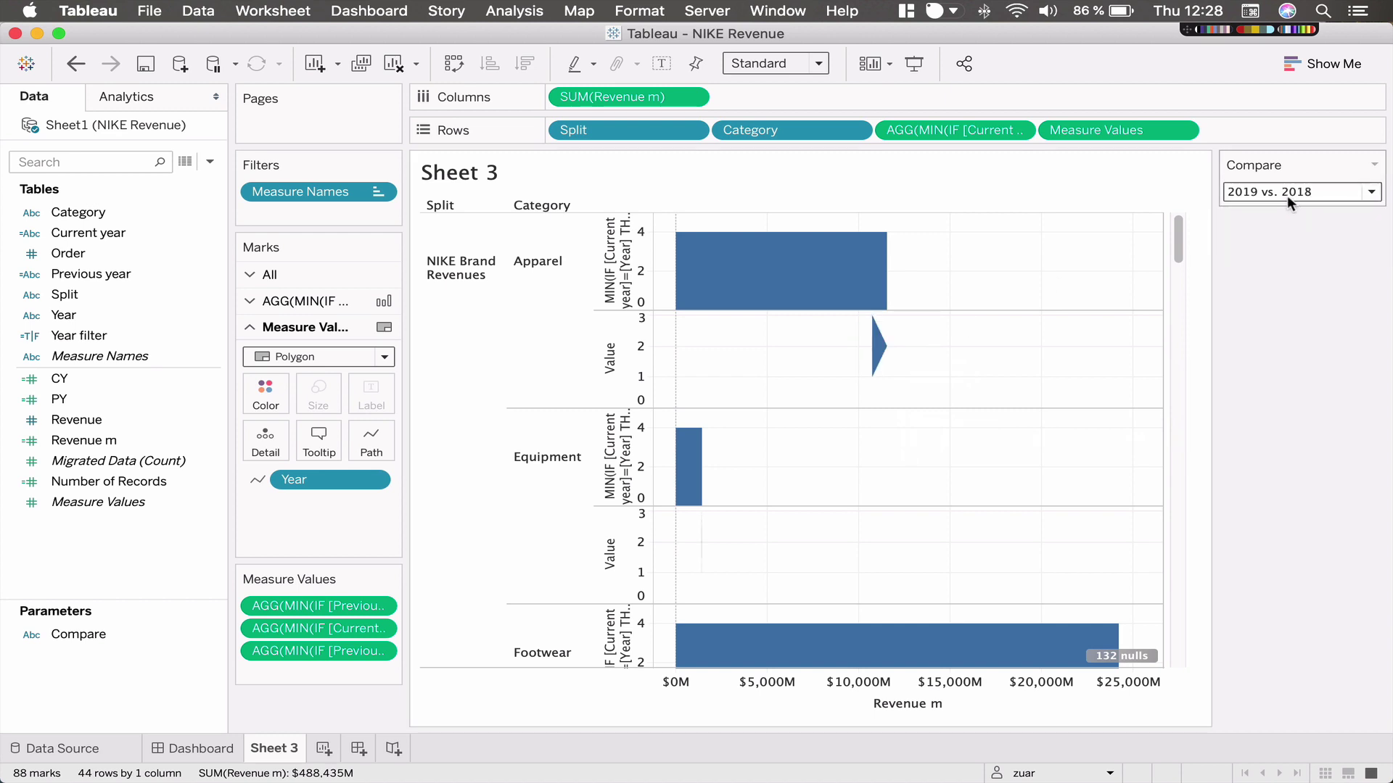
pyautogui.click(1287, 195)
pyautogui.click(1273, 222)
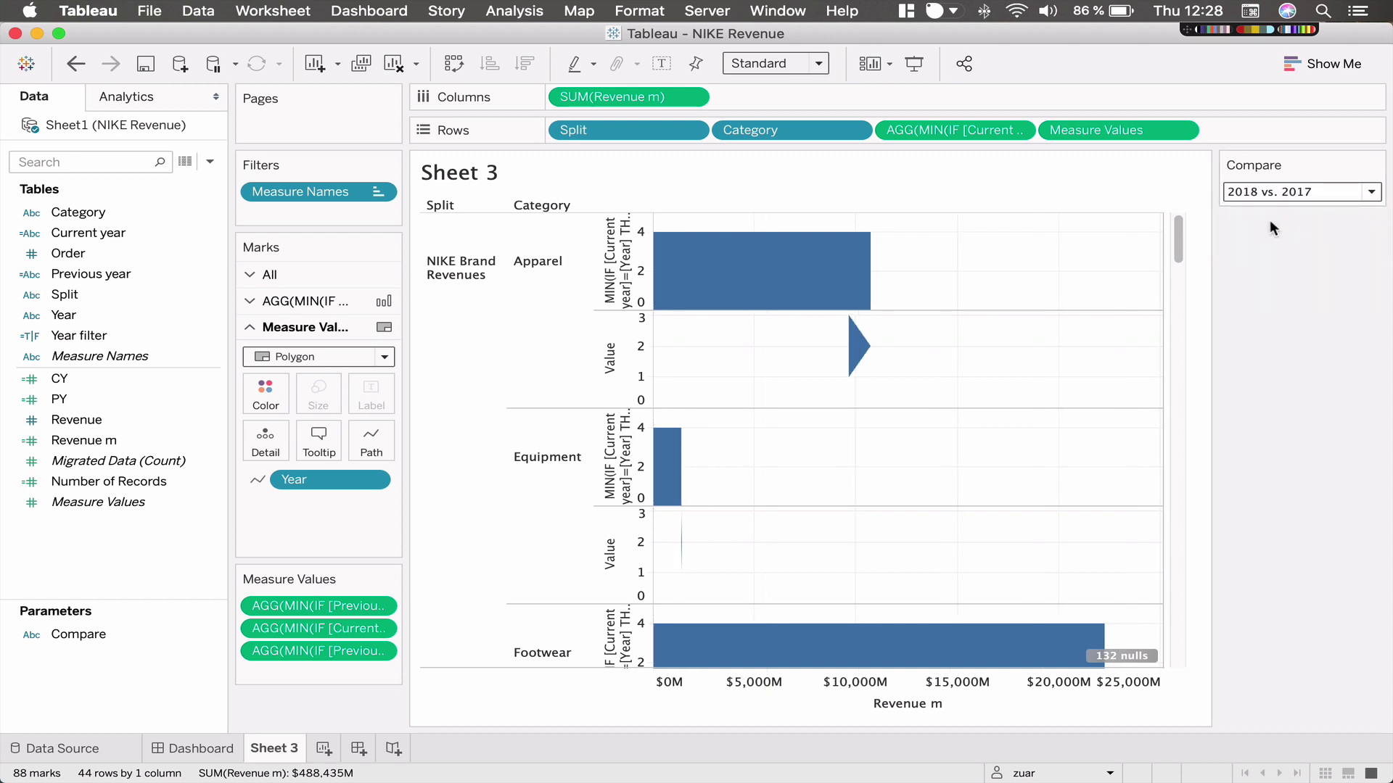
pyautogui.click(1265, 192)
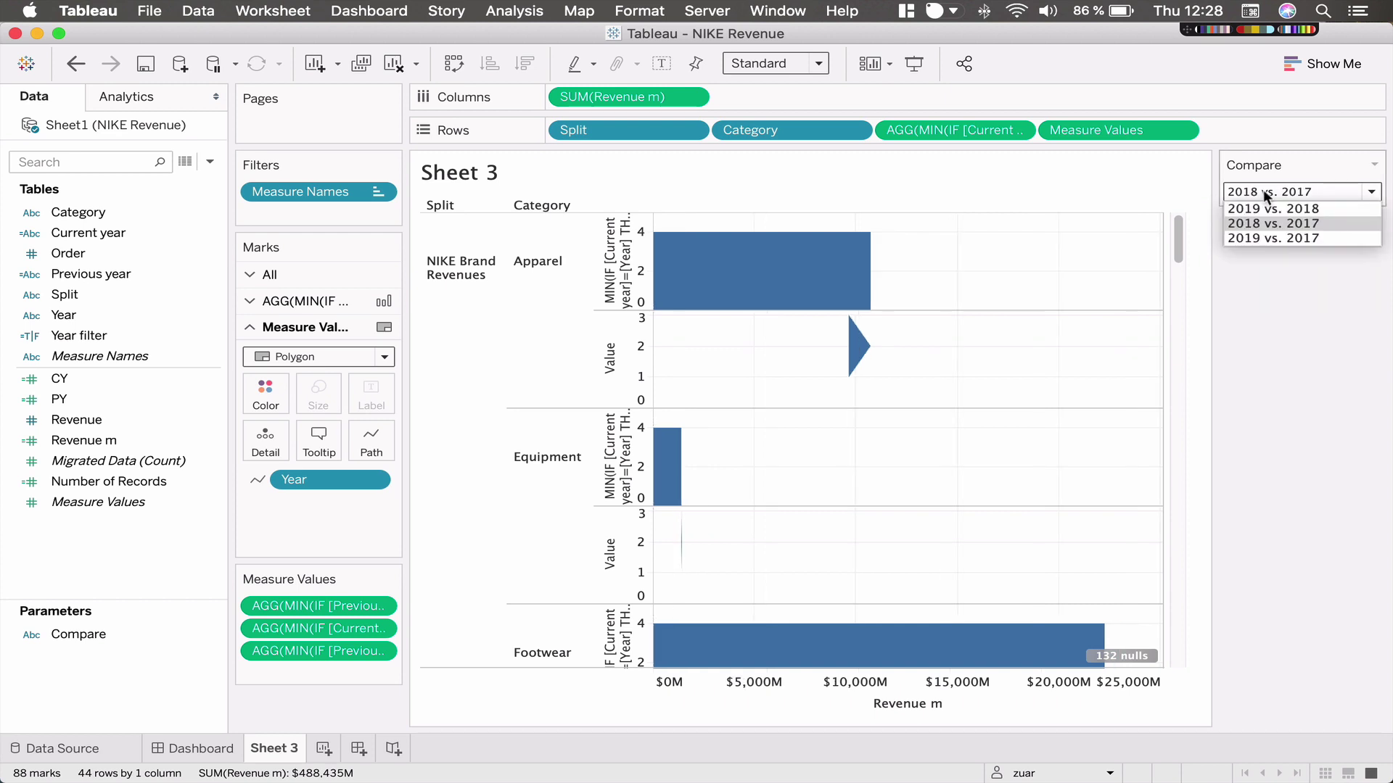
pyautogui.click(1249, 238)
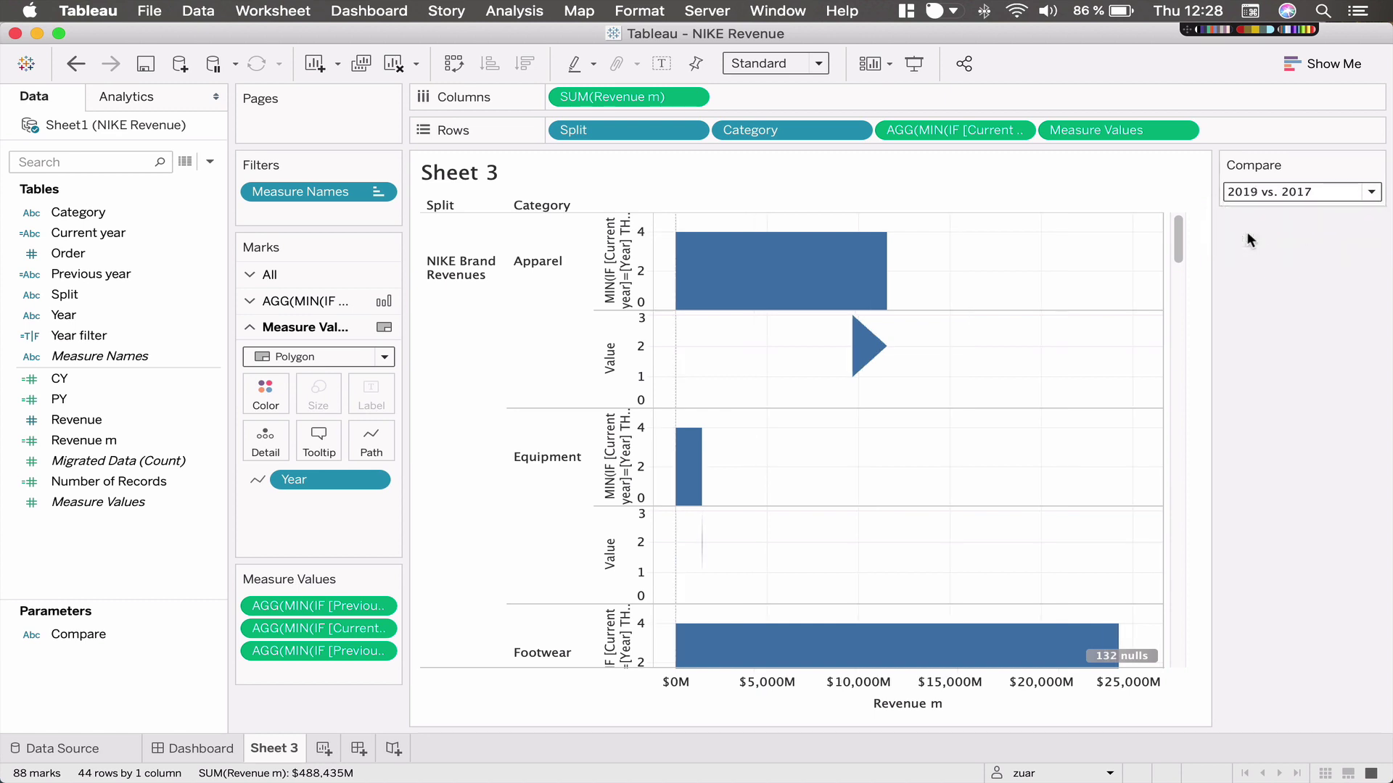
# Fix the Revenue m axis start at 0 with an automatic end.
pyautogui.rightClick(682, 695)
pyautogui.click(738, 545)
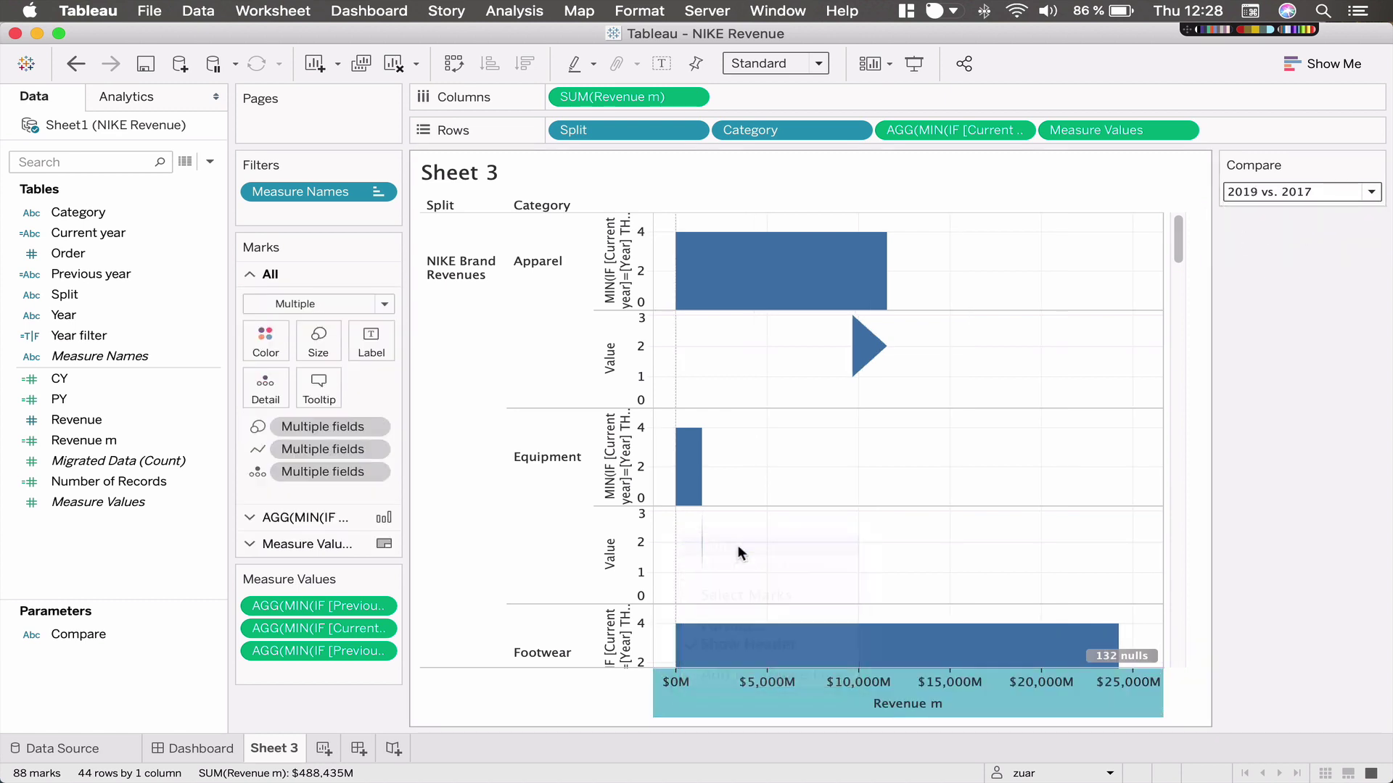
pyautogui.click(490, 291)
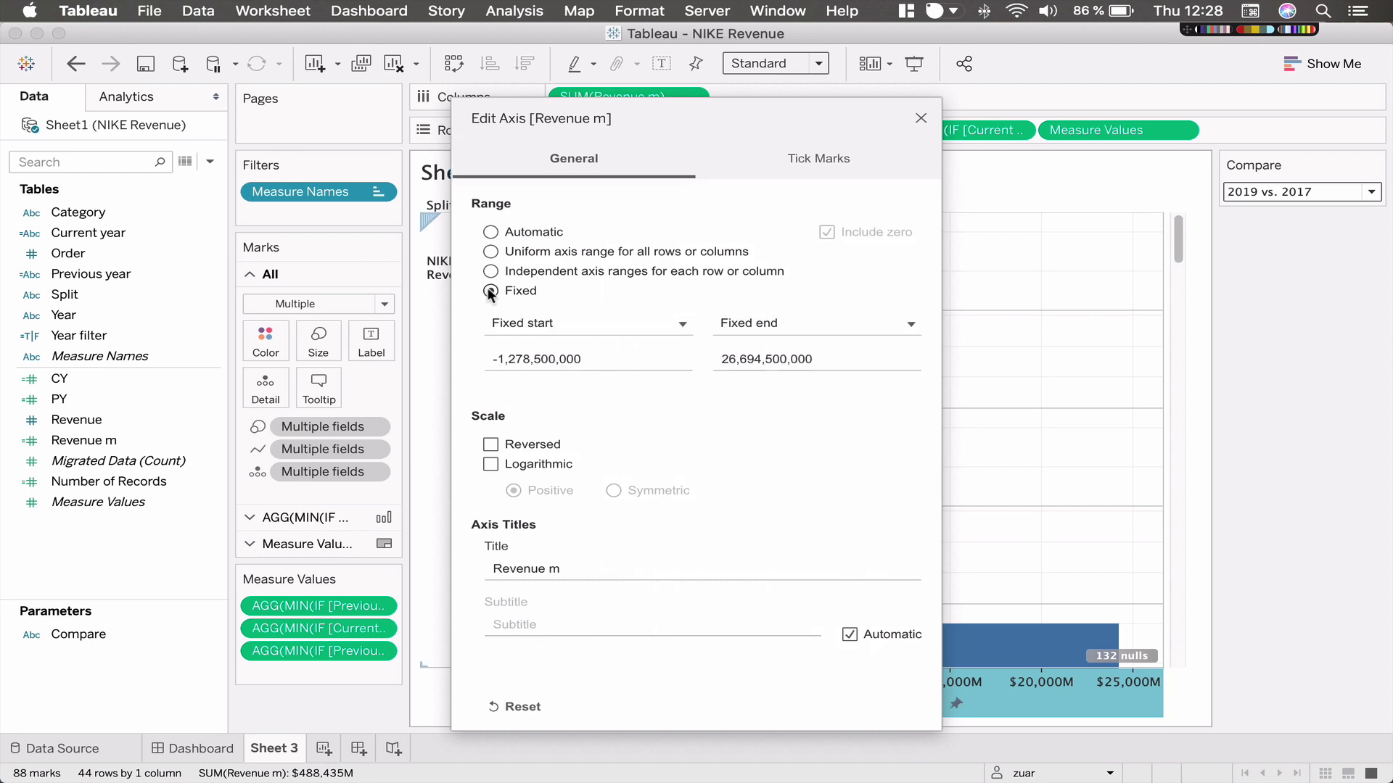
pyautogui.click(600, 354)
pyautogui.write('0')
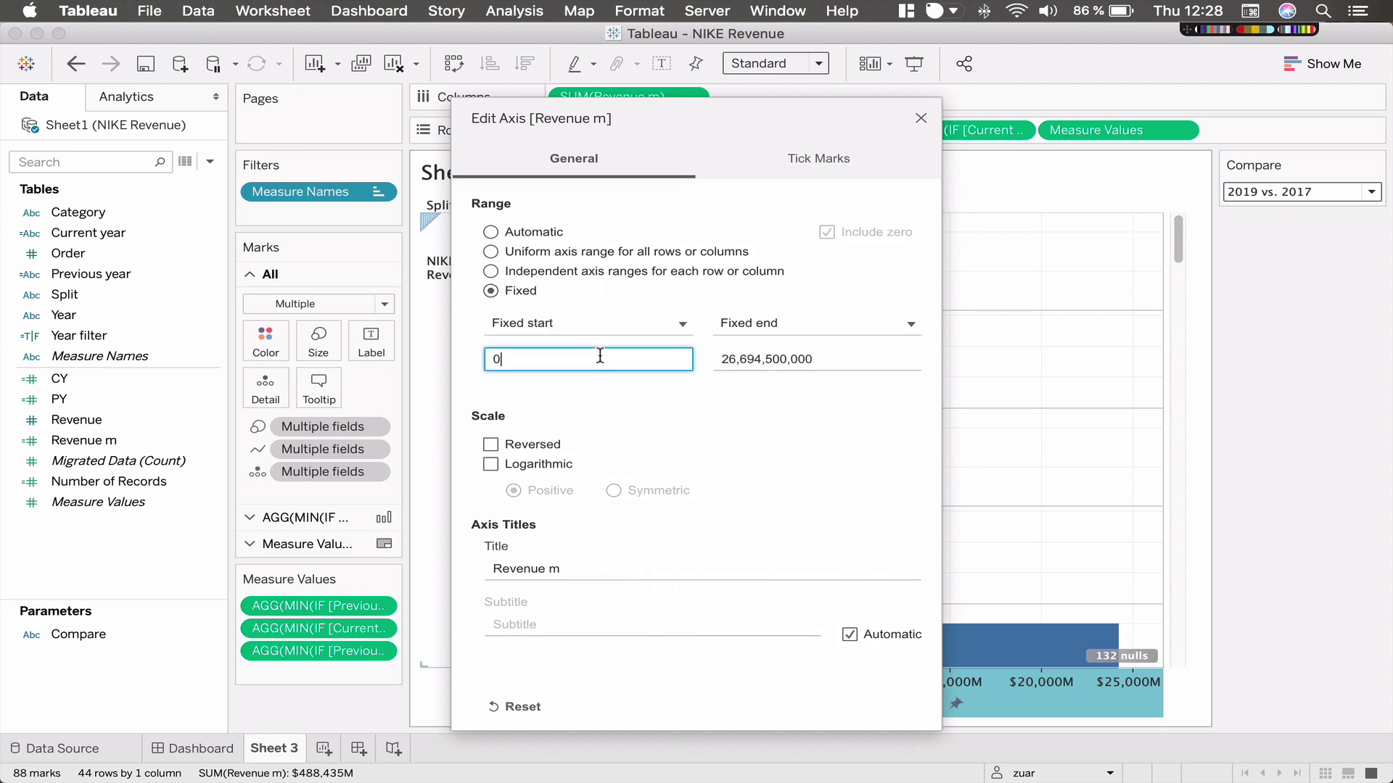
pyautogui.click(767, 323)
pyautogui.click(752, 349)
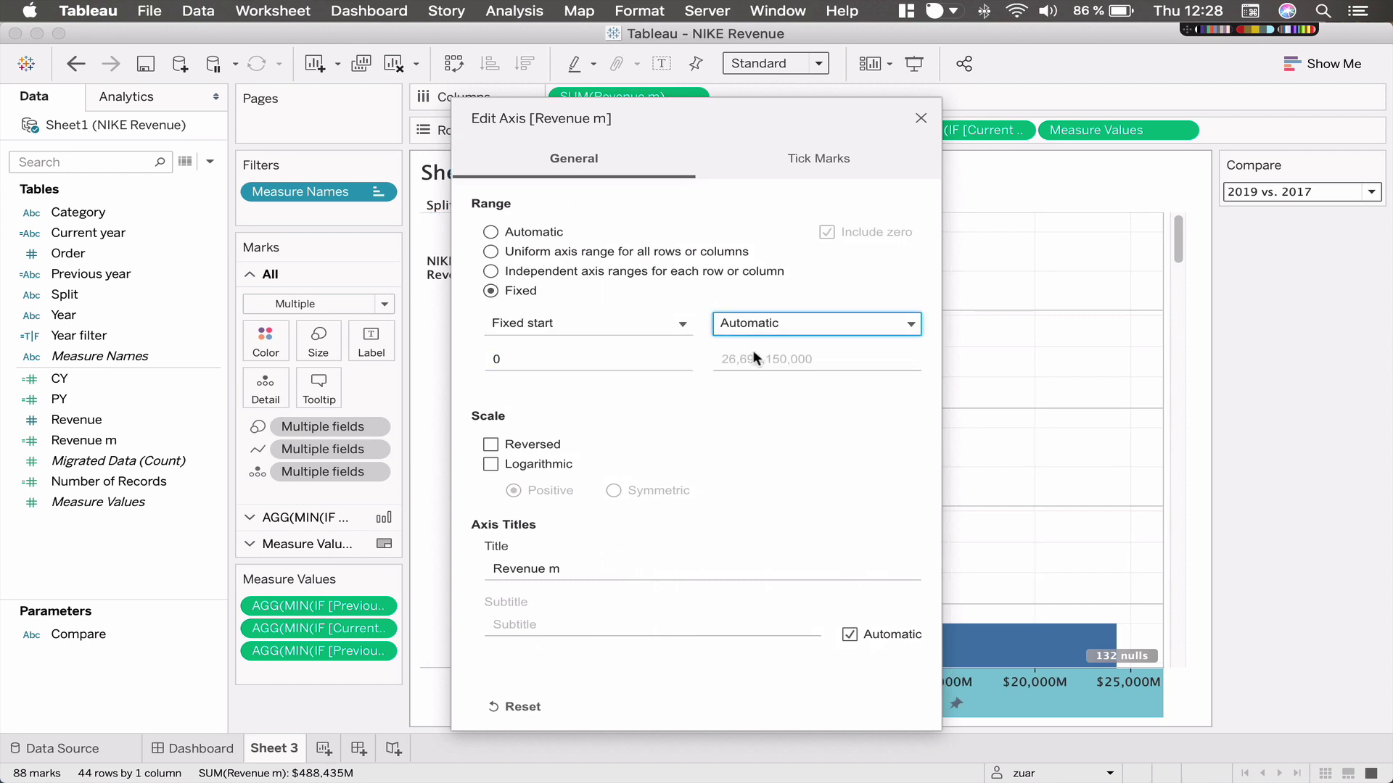
pyautogui.click(924, 119)
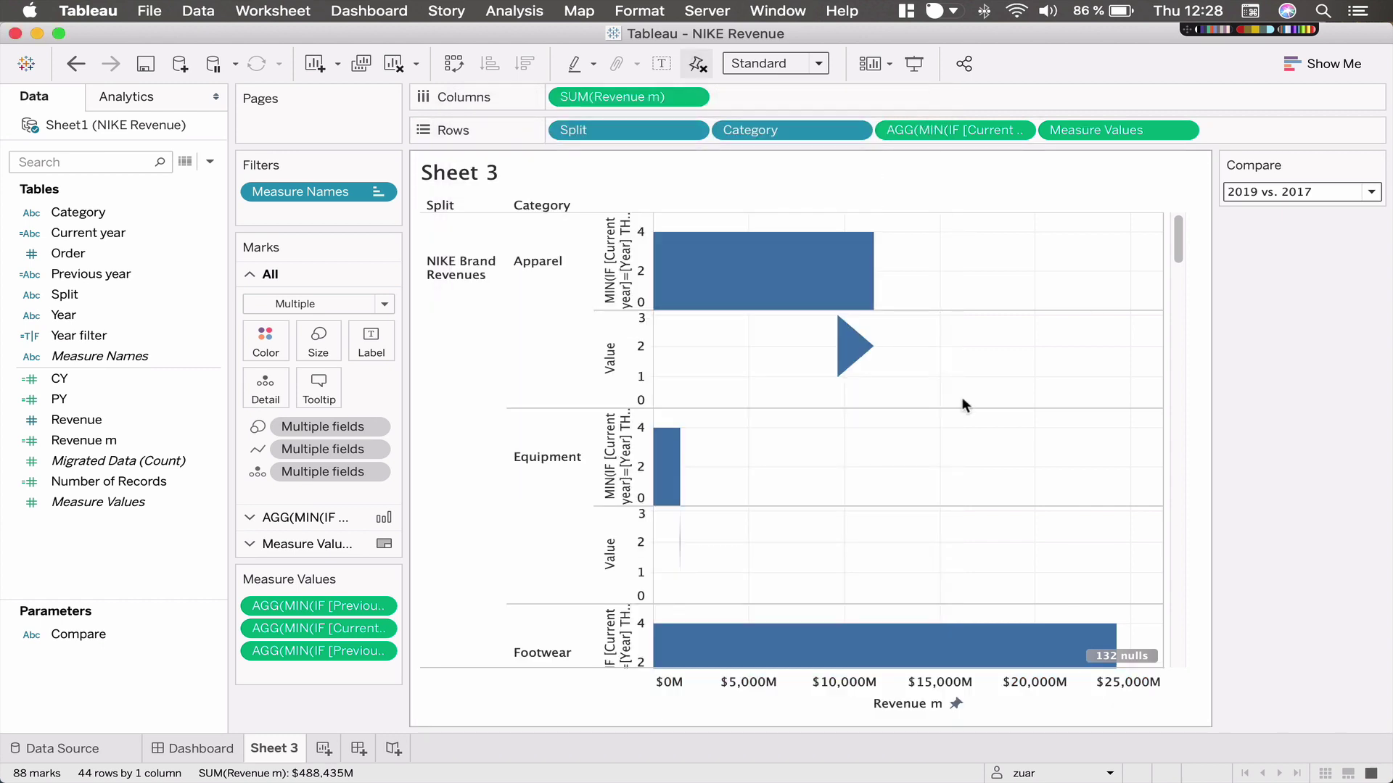
# Set the Measure Values triangle marks' colour to orange.
pyautogui.click(913, 129)
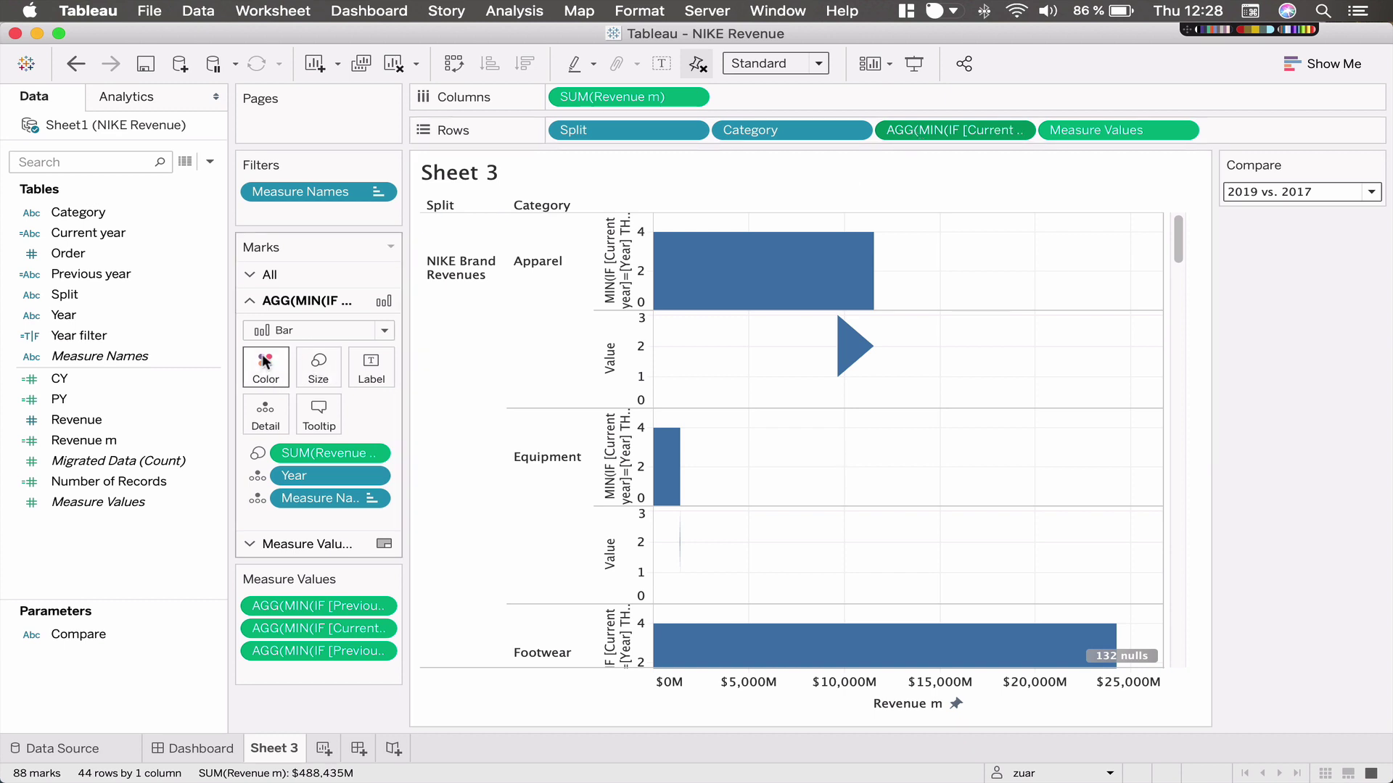
pyautogui.click(1117, 129)
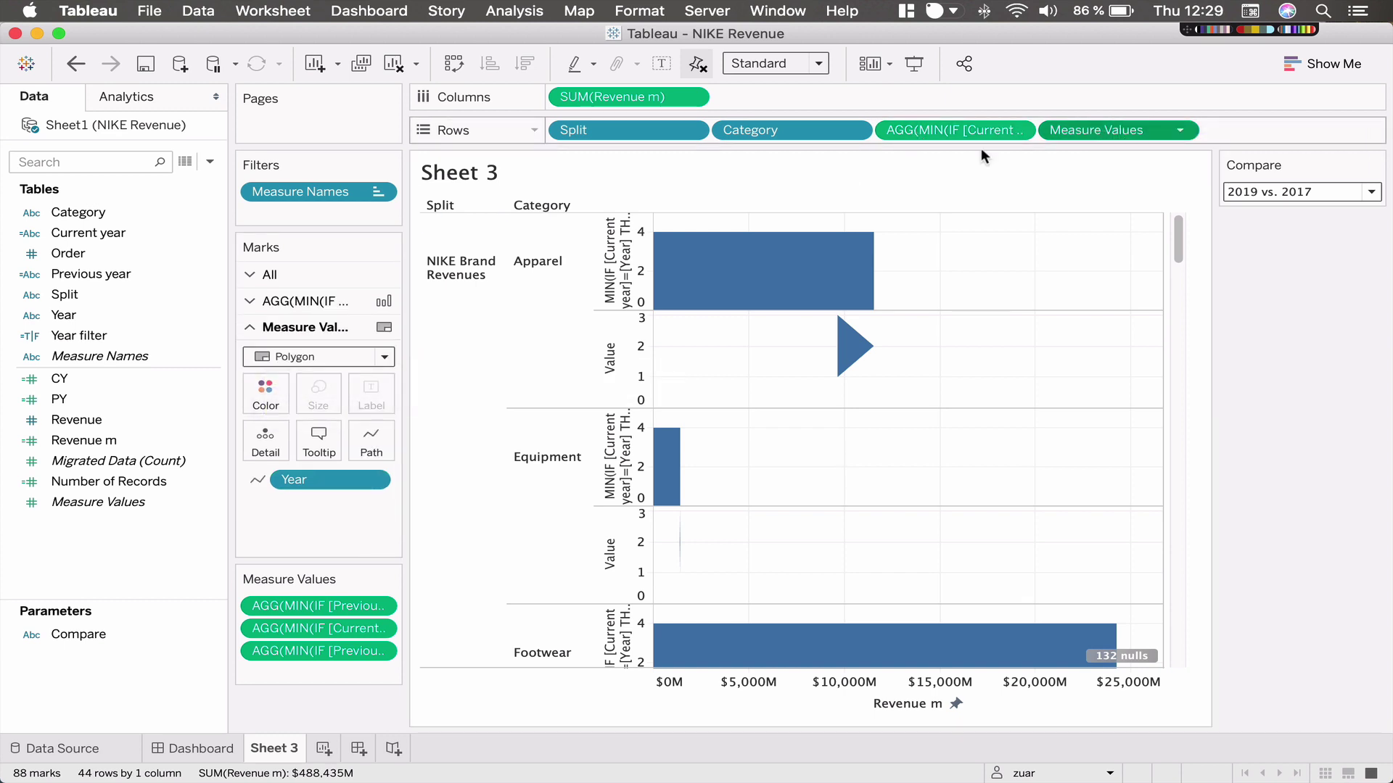
pyautogui.click(265, 395)
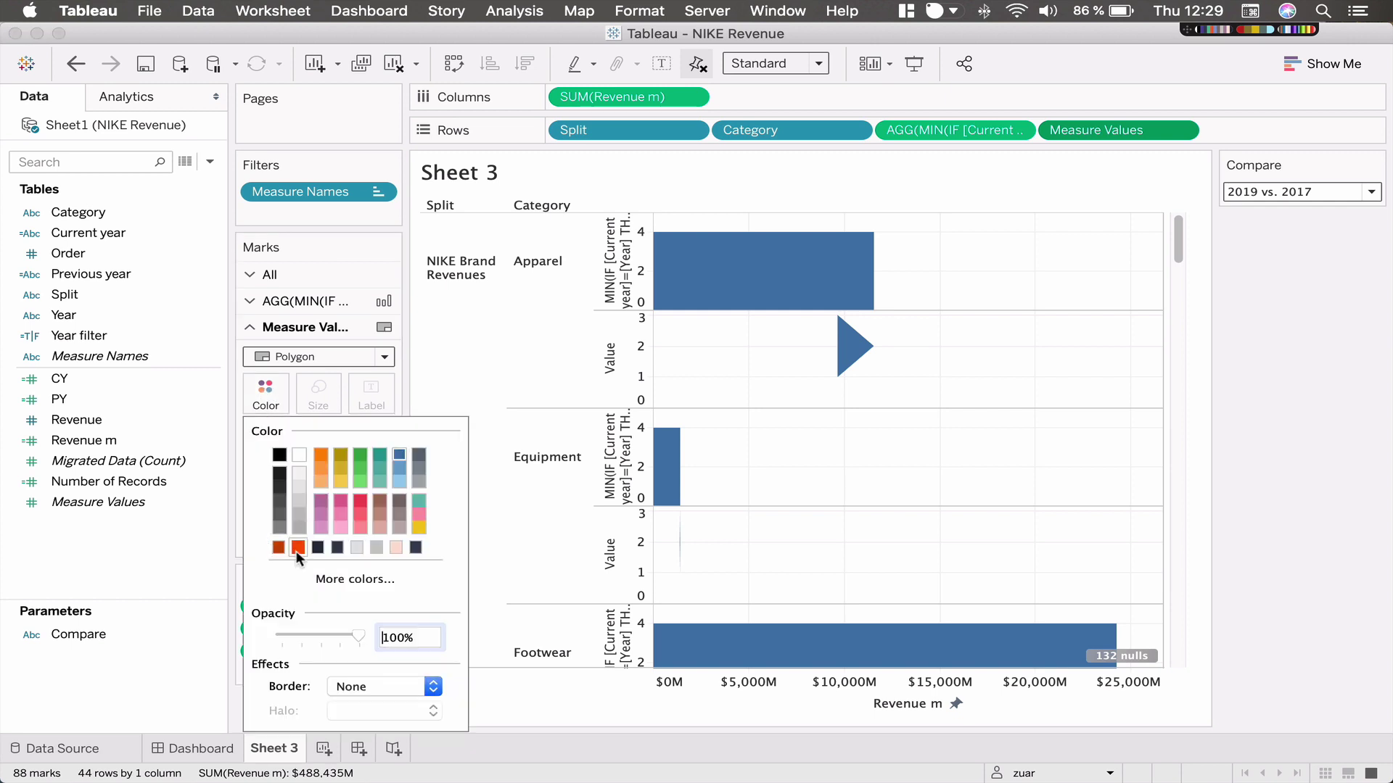
pyautogui.click(320, 456)
pyautogui.click(840, 419)
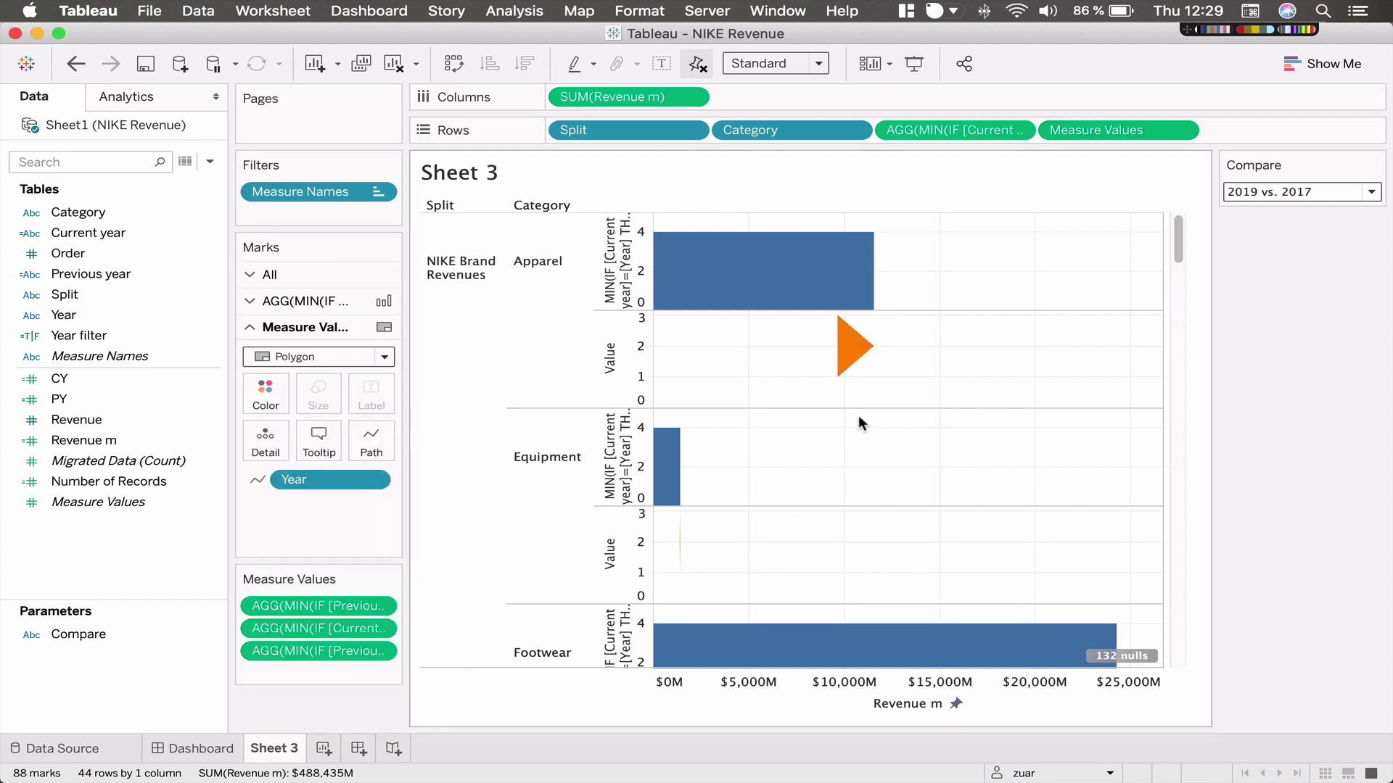
# Make Measure Values a dual axis over the revenue bars and synchronize both axes.
pyautogui.click(1180, 130)
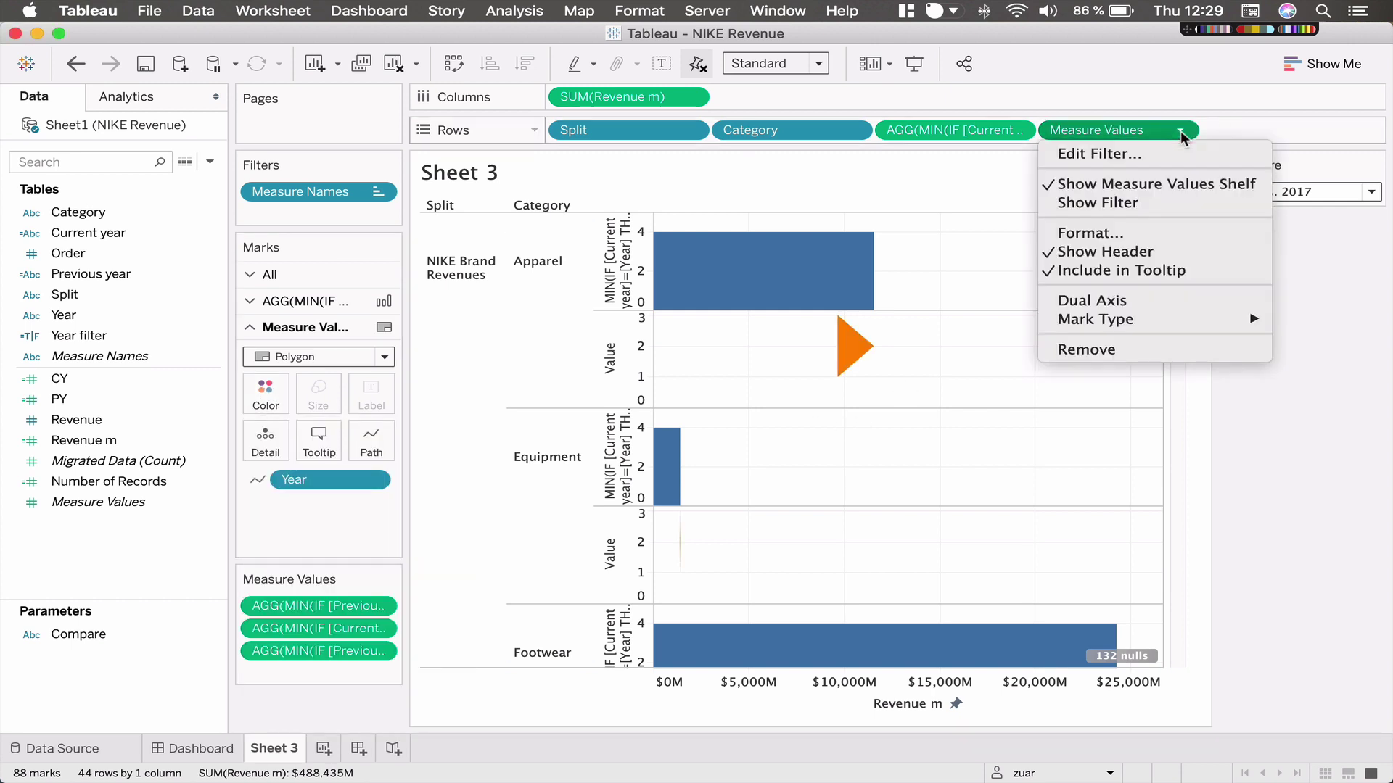
pyautogui.click(1091, 302)
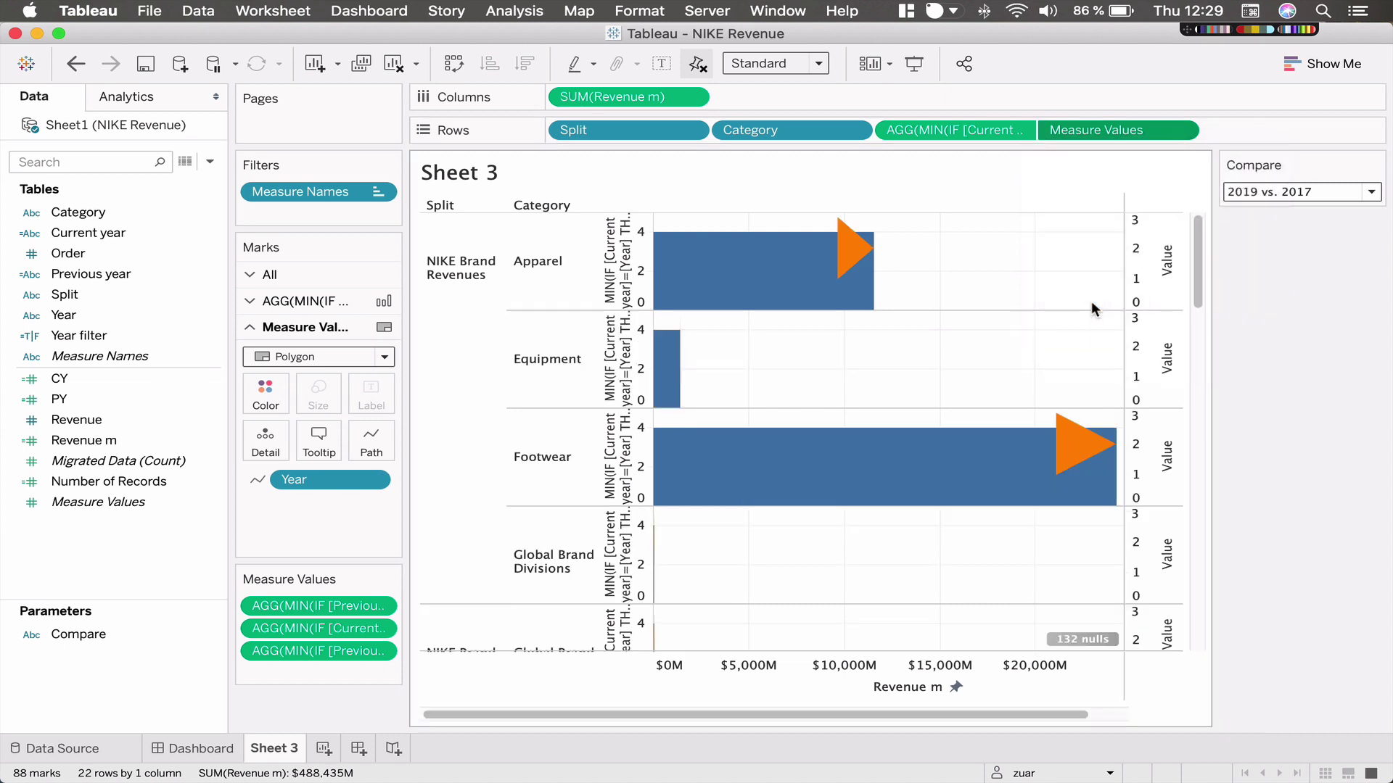
pyautogui.rightClick(1144, 292)
pyautogui.click(1177, 396)
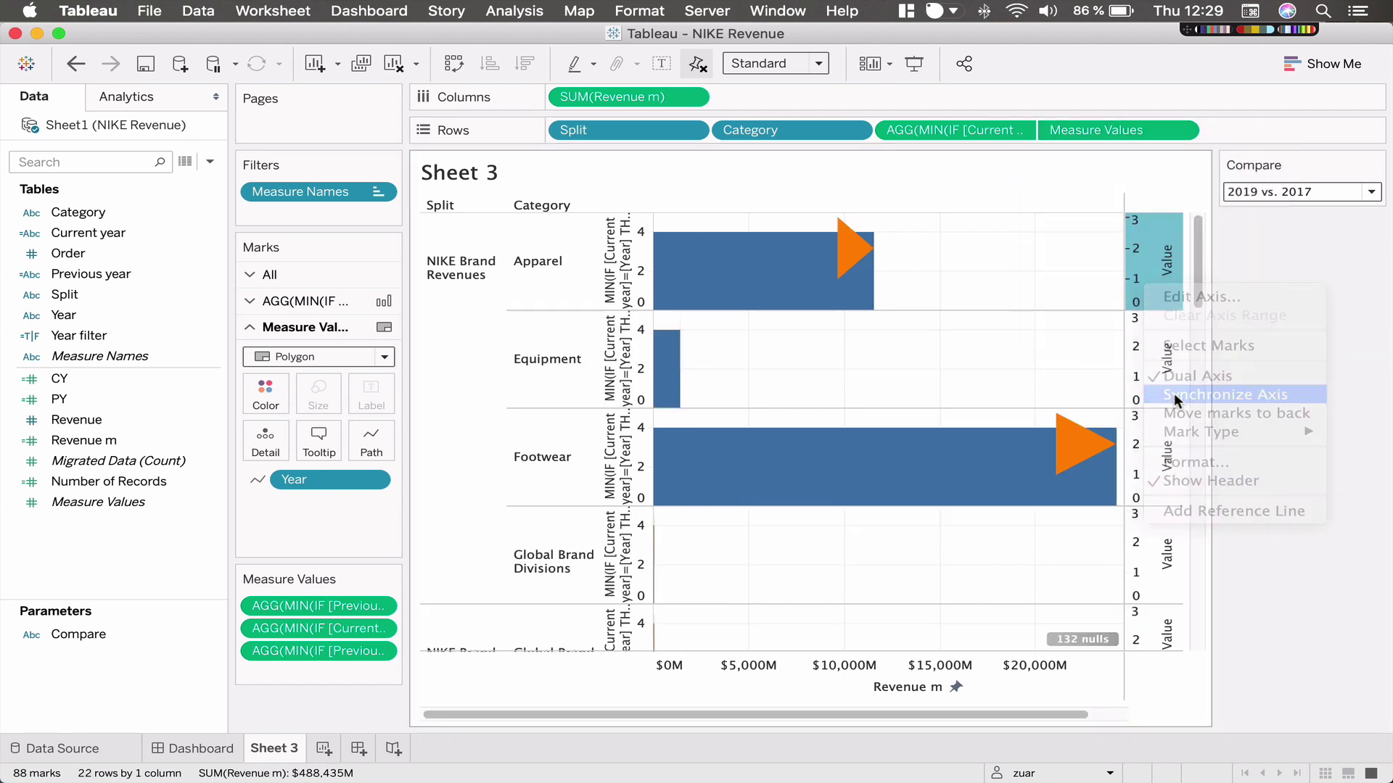
pyautogui.click(960, 274)
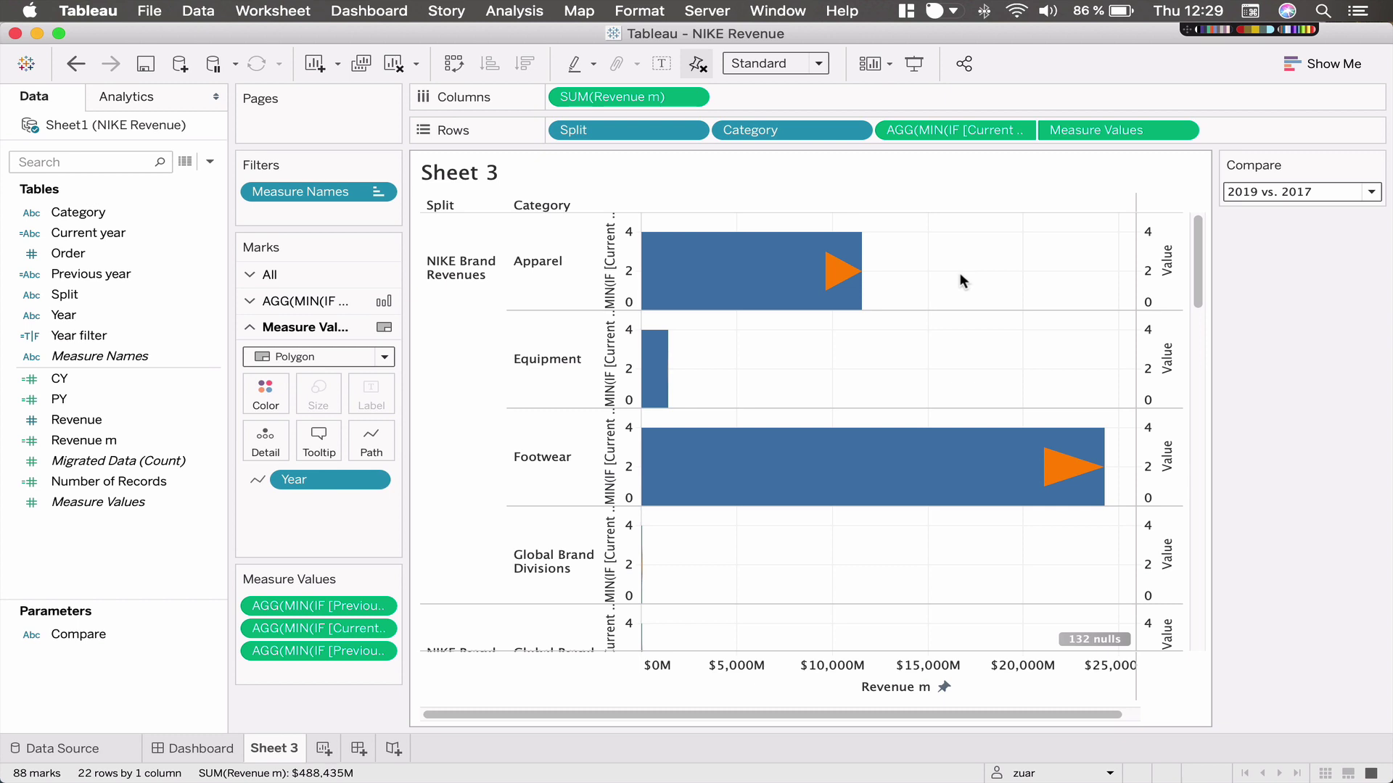
pyautogui.click(621, 264)
# Fix the left bar-height axis to a range from -1 to 5.
pyautogui.rightClick(618, 272)
pyautogui.click(639, 281)
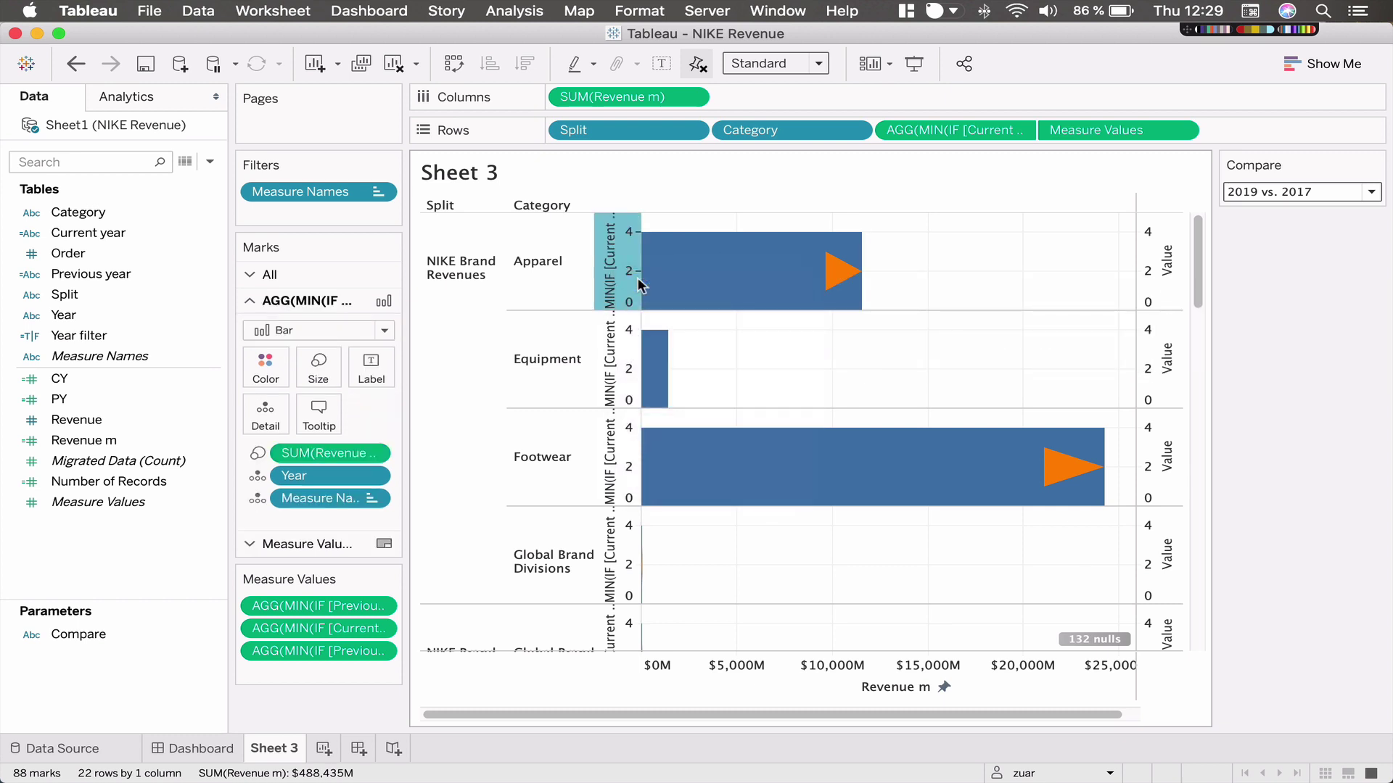
pyautogui.click(490, 290)
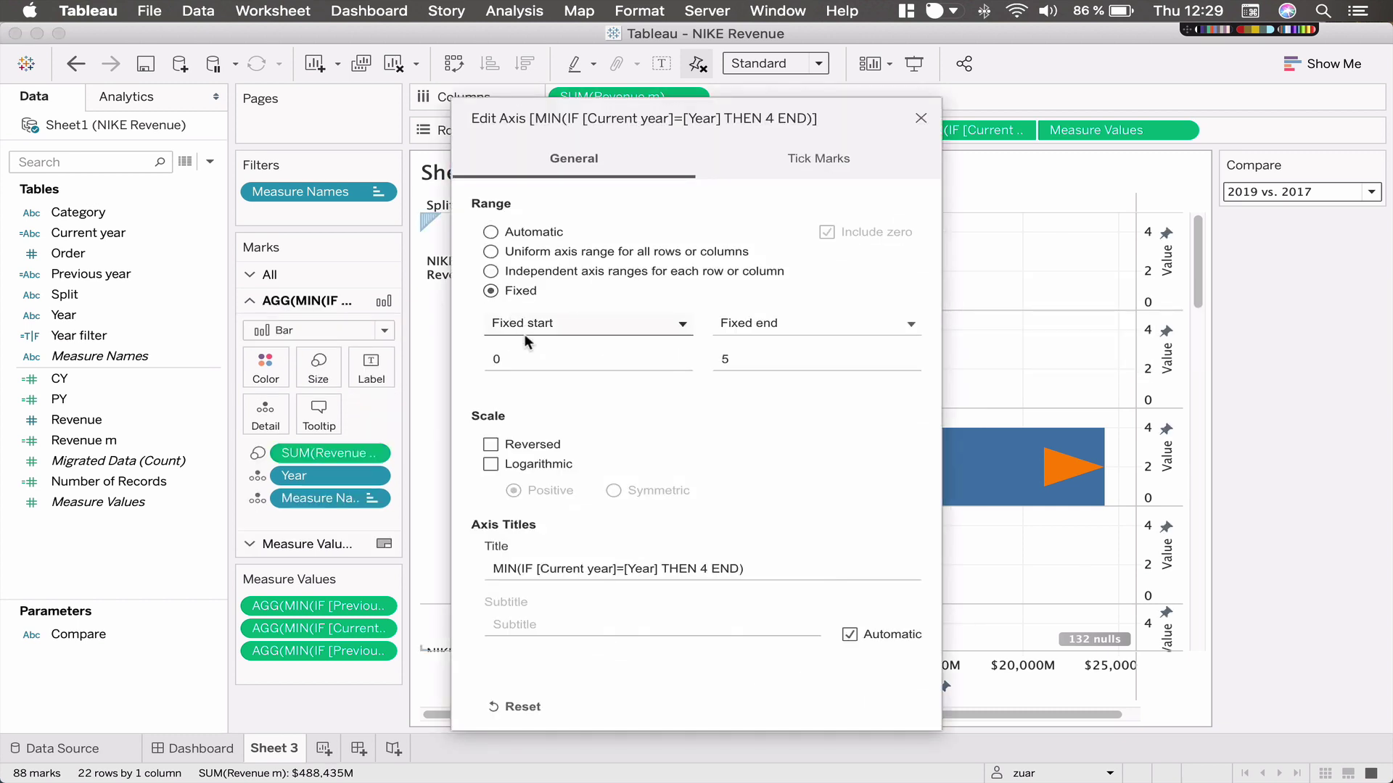
pyautogui.click(527, 359)
pyautogui.write('-1')
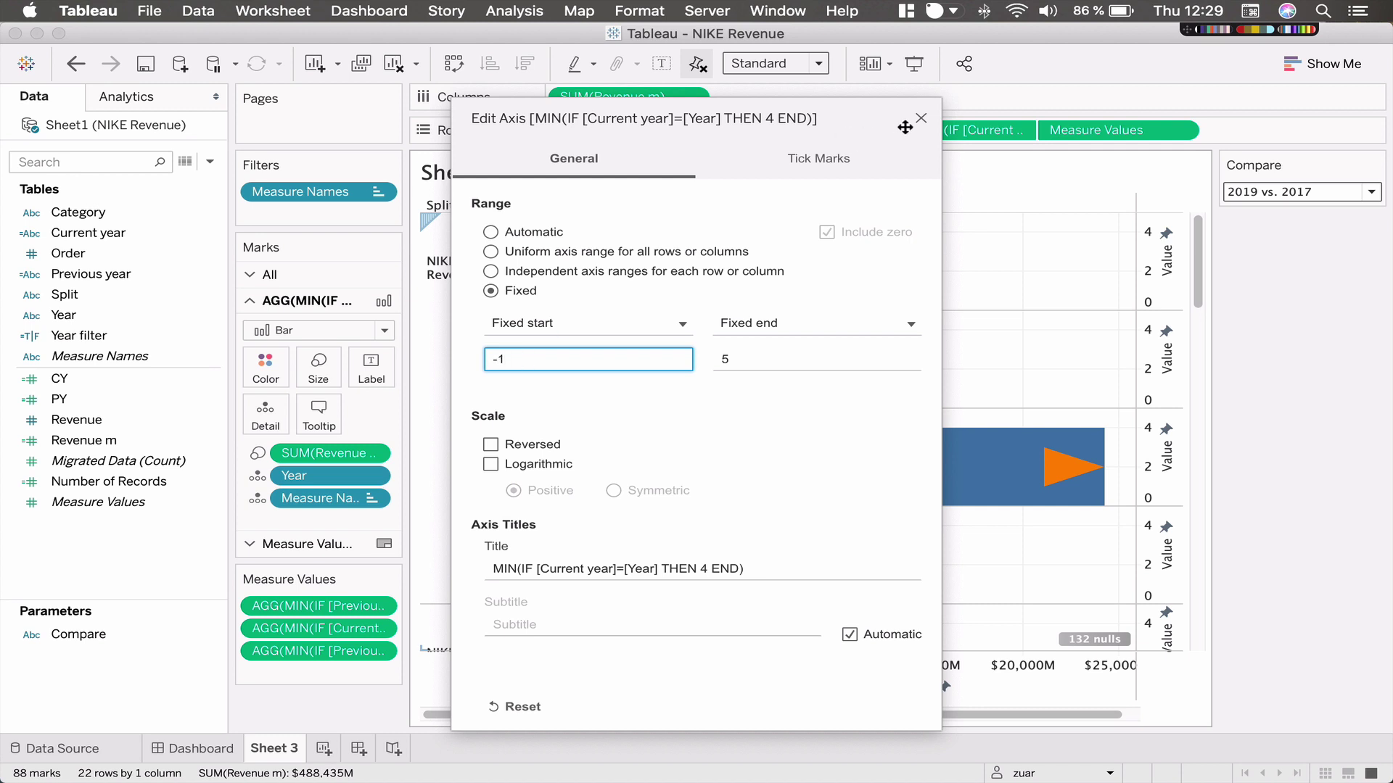
pyautogui.click(922, 118)
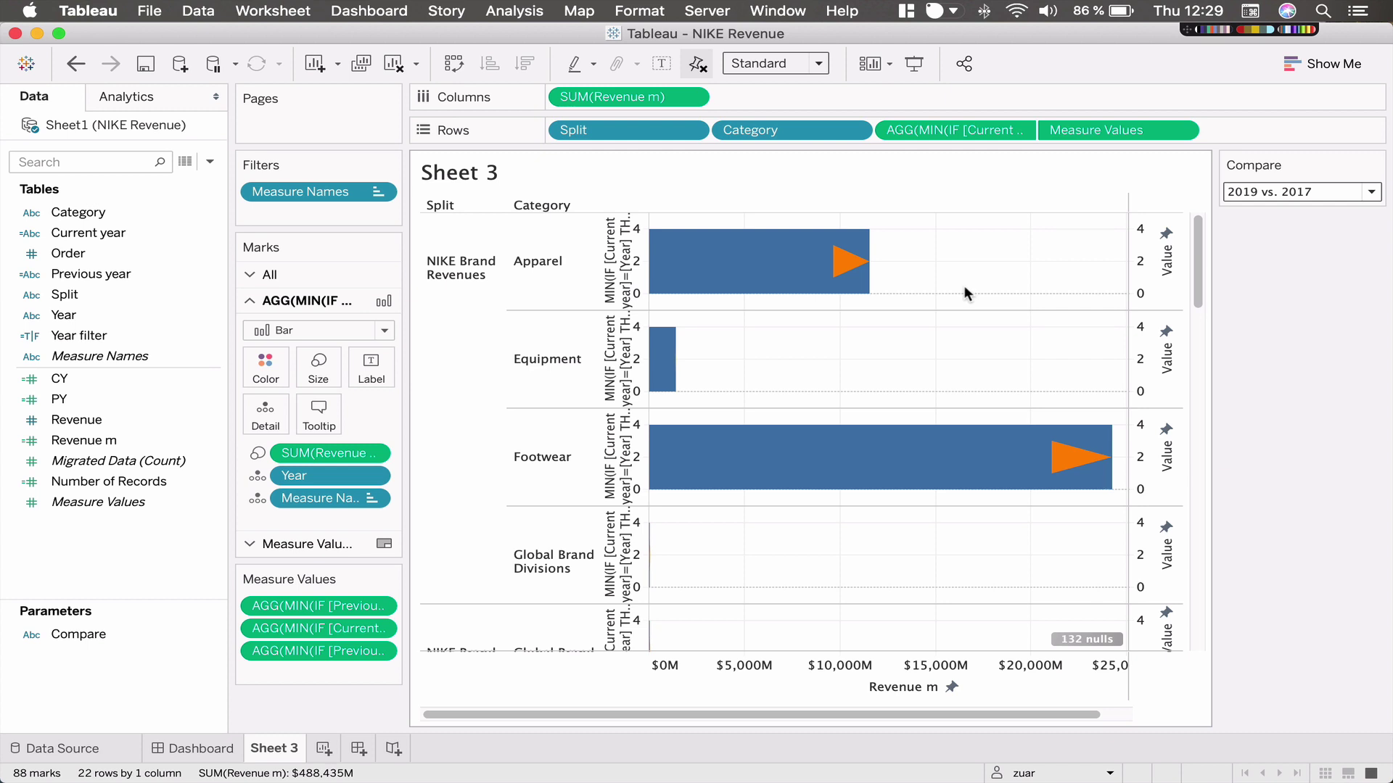
pyautogui.scroll(-10, 964, 285)
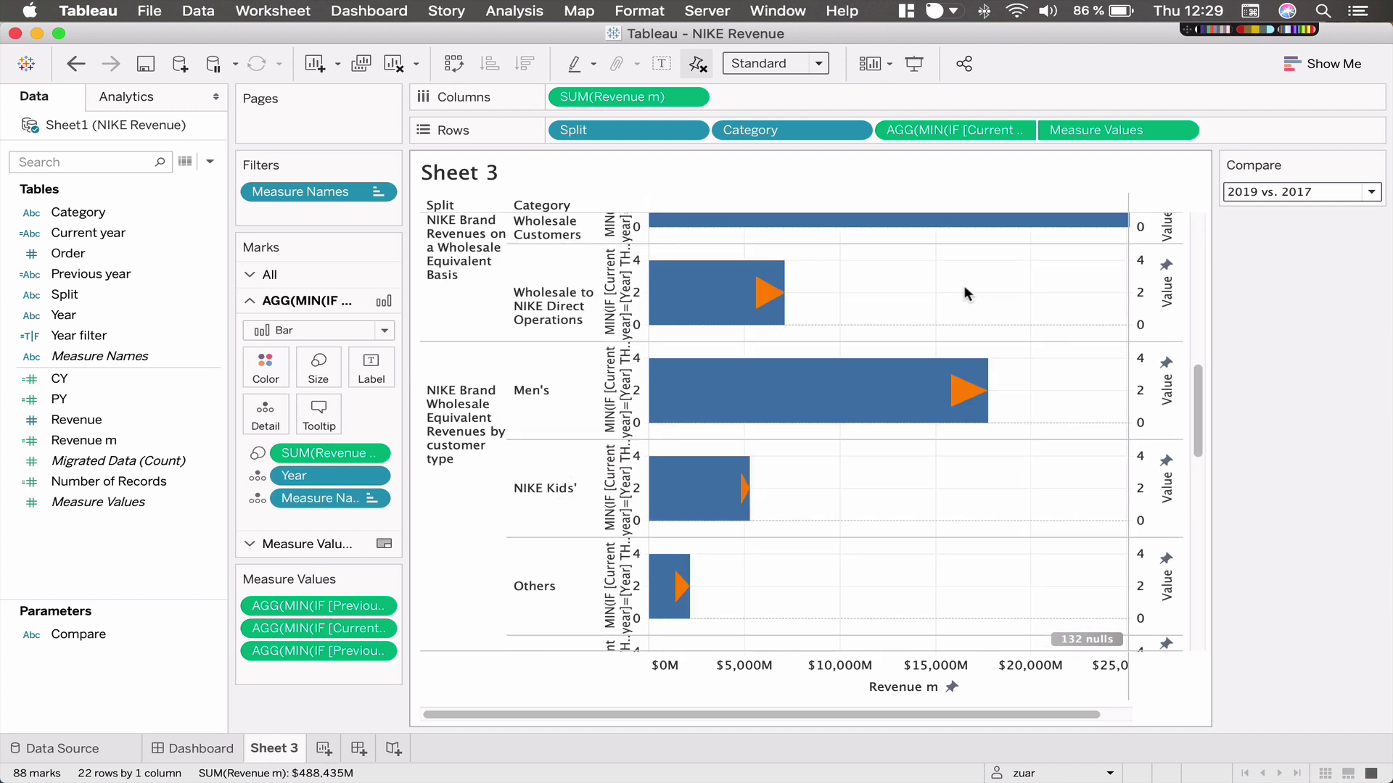
pyautogui.scroll(10, 963, 286)
# Hide the left and right axis headers and fit the chart to Entire View.
pyautogui.rightClick(1151, 274)
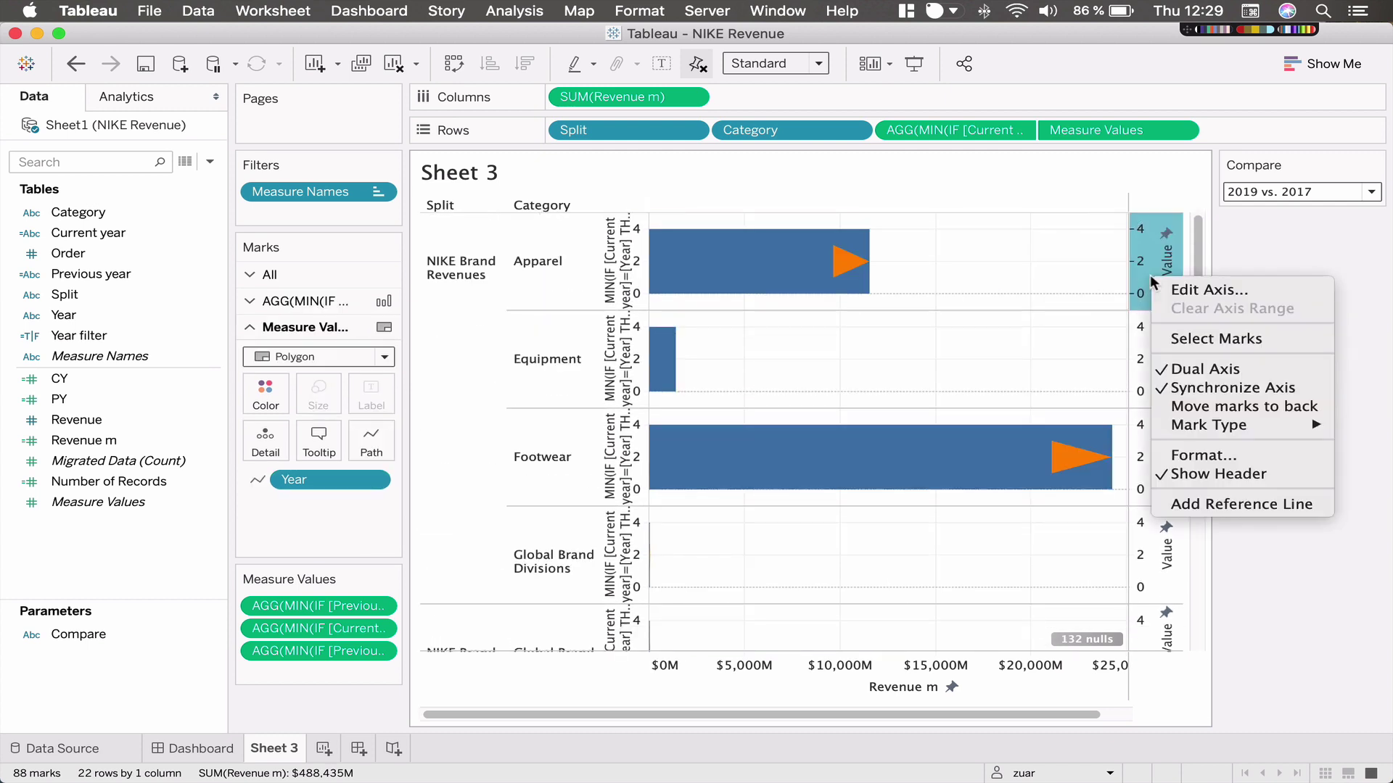
pyautogui.click(1166, 474)
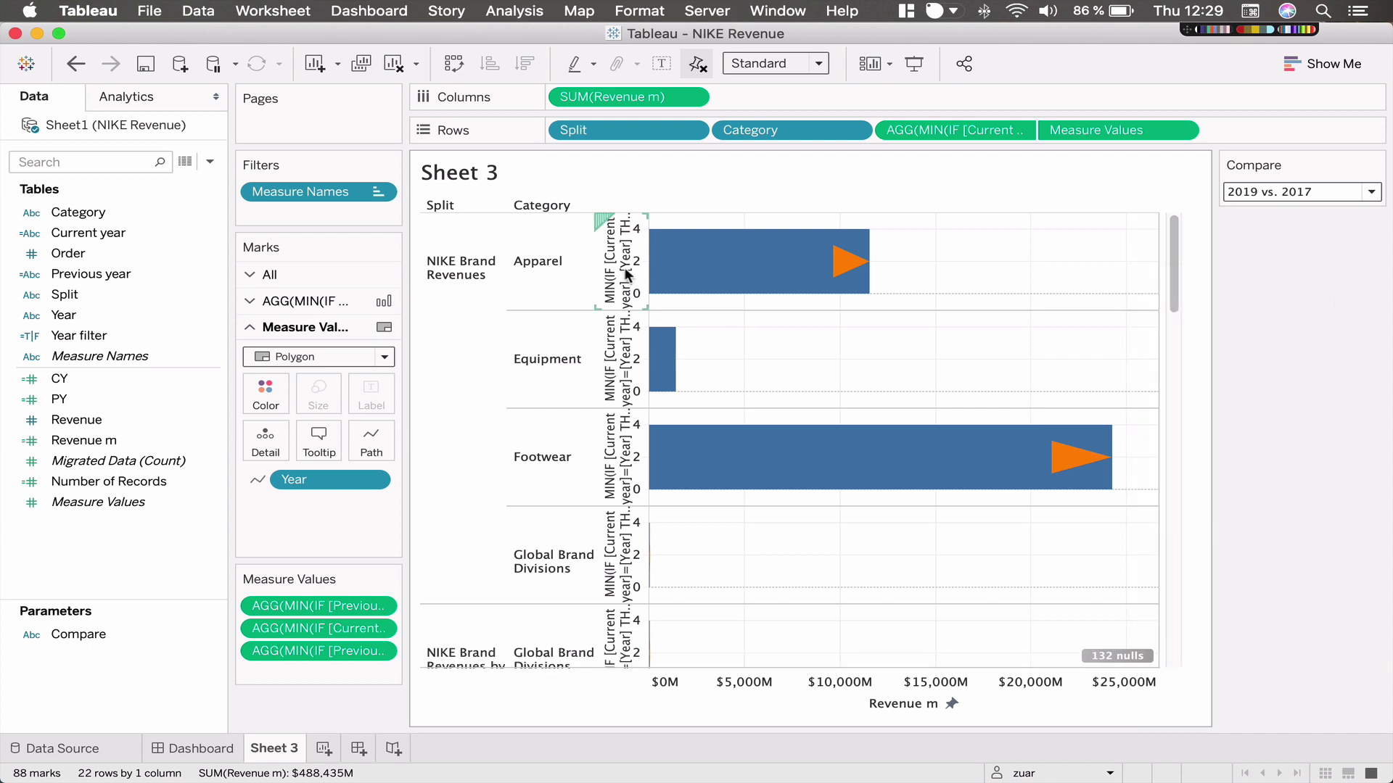
pyautogui.rightClick(627, 274)
pyautogui.click(663, 447)
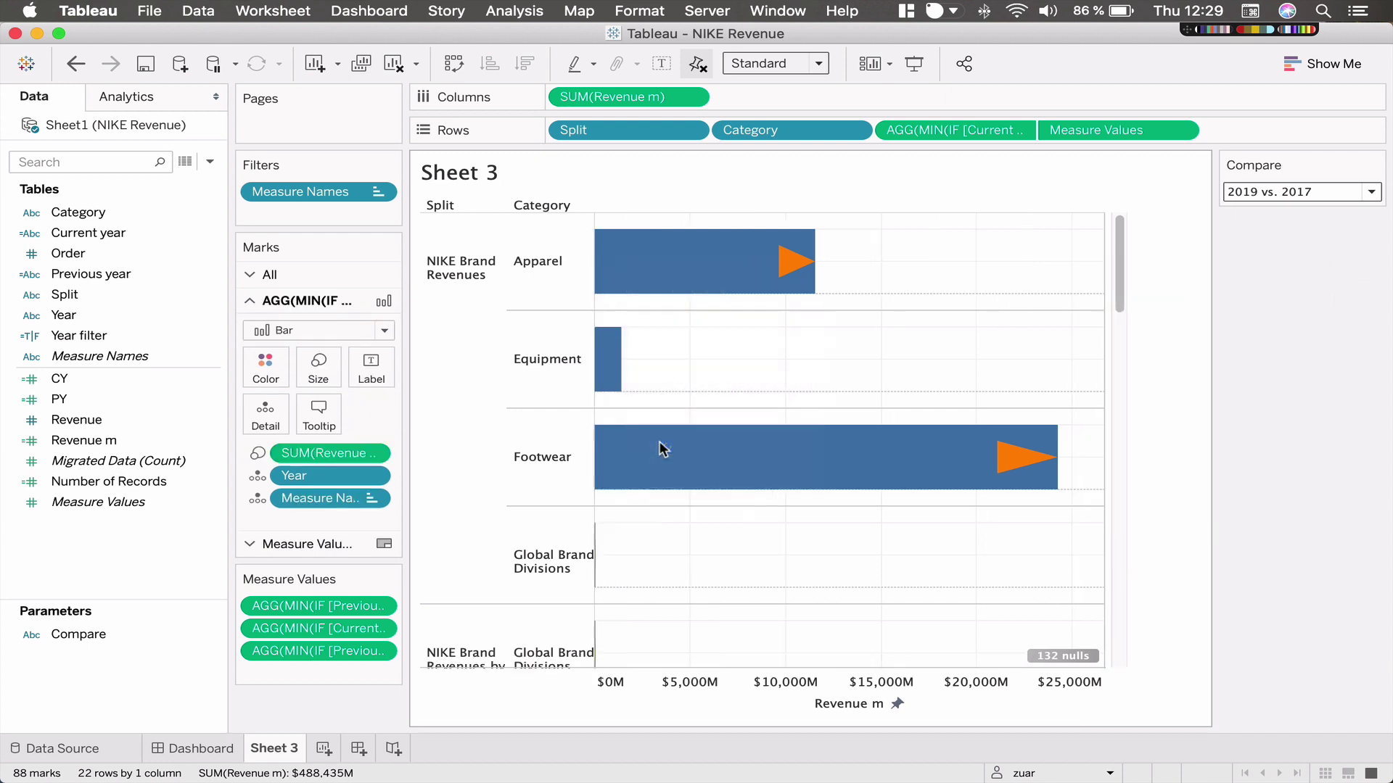
pyautogui.rightClick(964, 230)
pyautogui.click(906, 241)
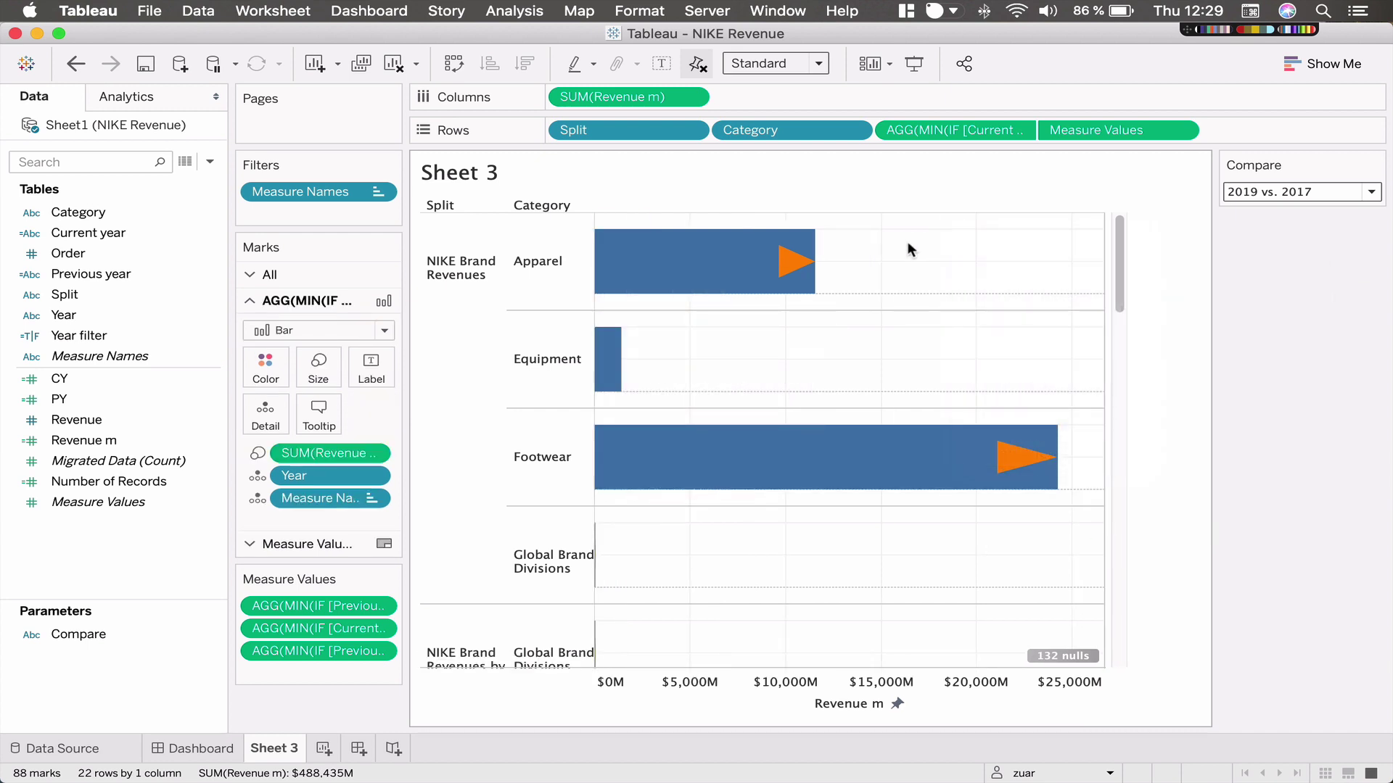
pyautogui.click(769, 63)
pyautogui.click(756, 126)
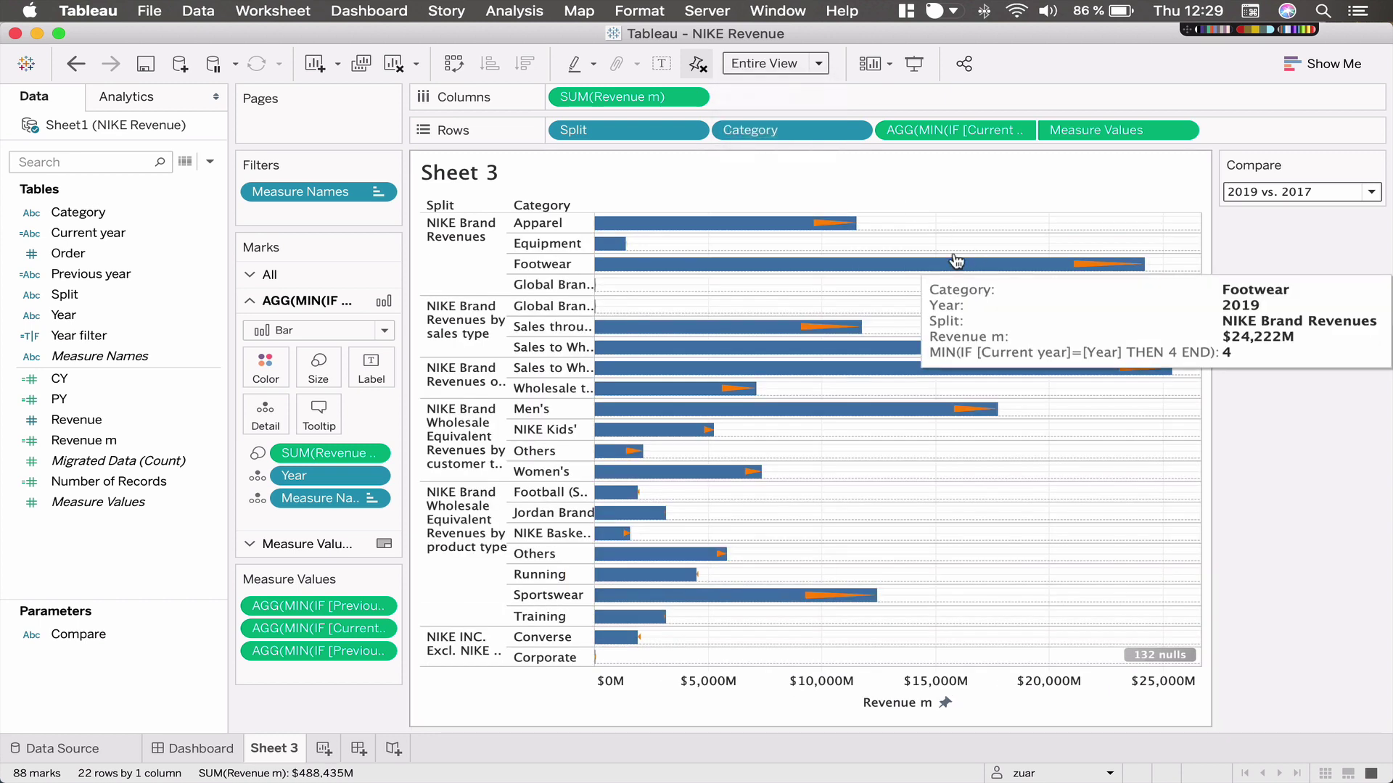
# Set the sheet's row dividers to None in Format Borders.
pyautogui.rightClick(947, 220)
pyautogui.click(994, 314)
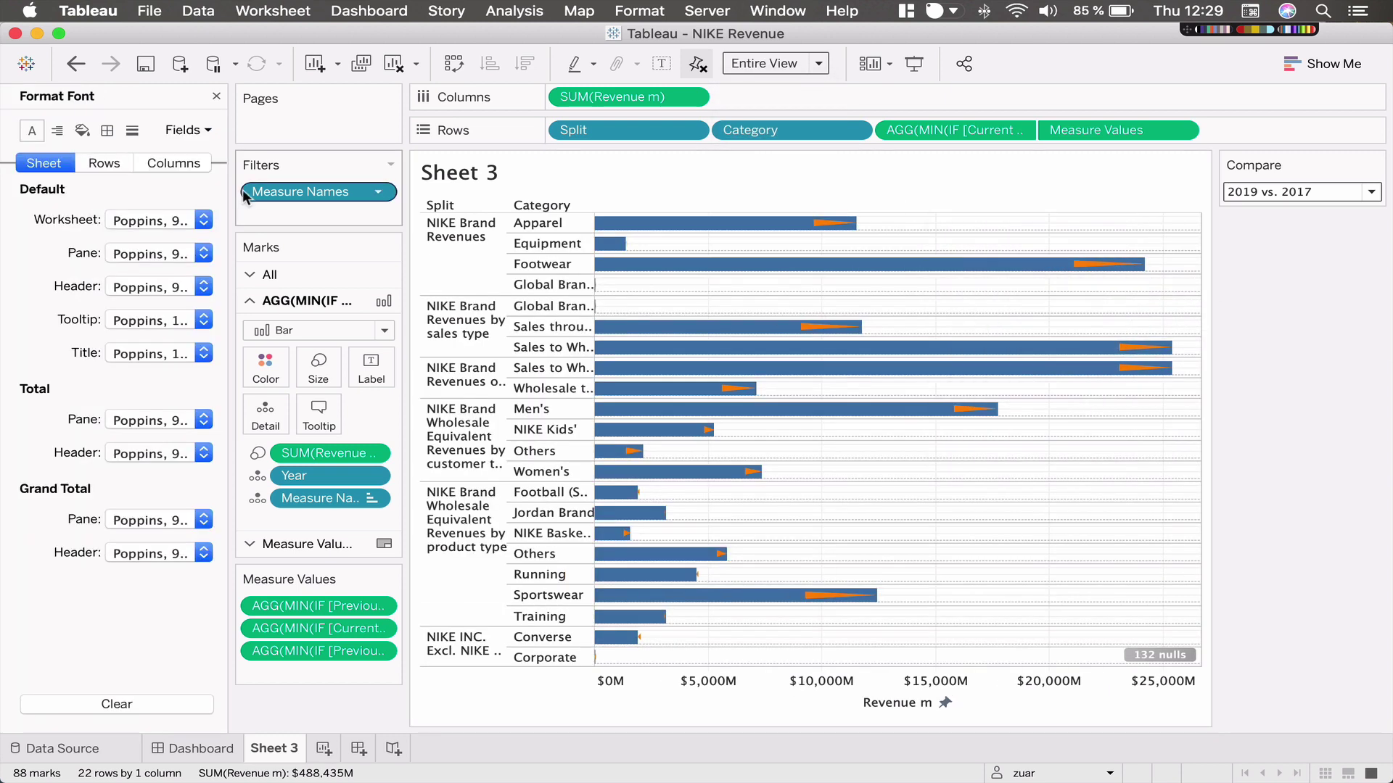
pyautogui.click(102, 132)
pyautogui.click(121, 554)
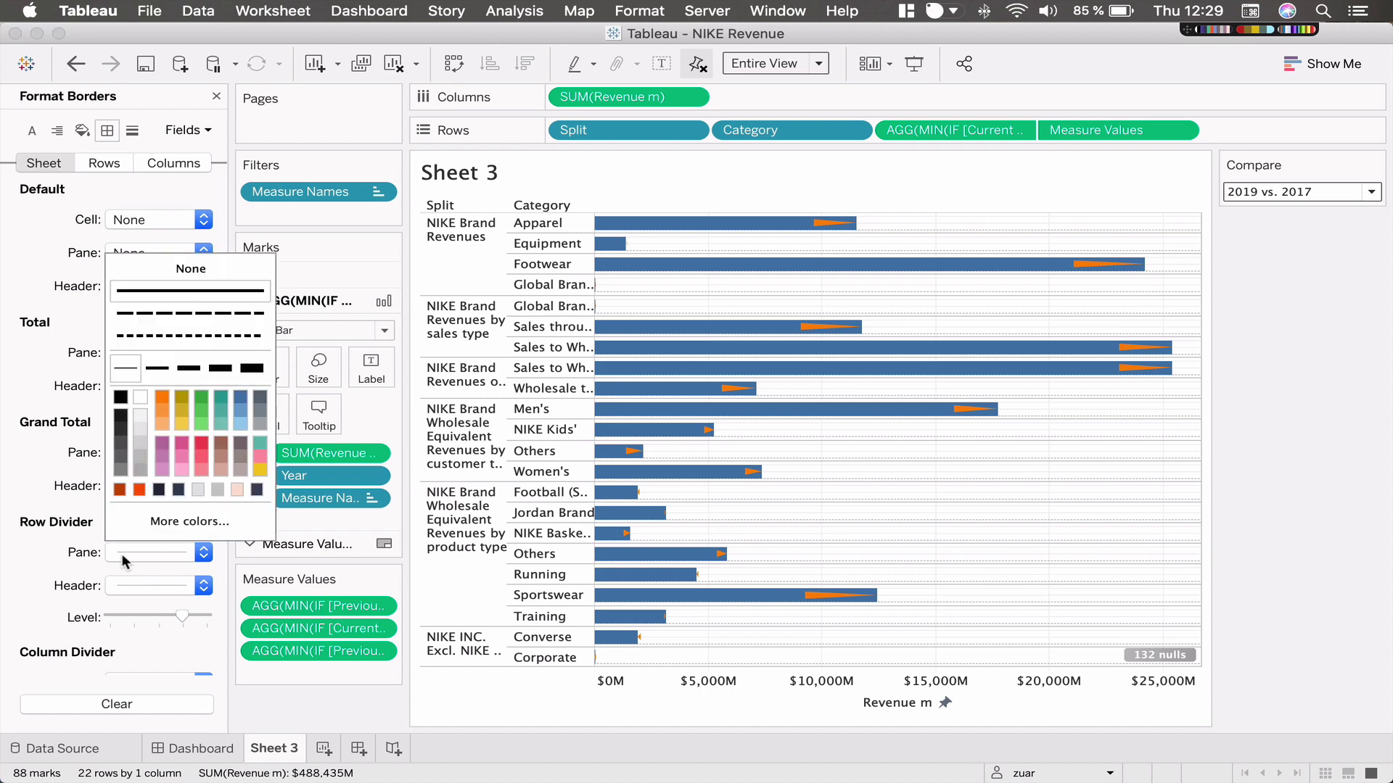
pyautogui.click(133, 270)
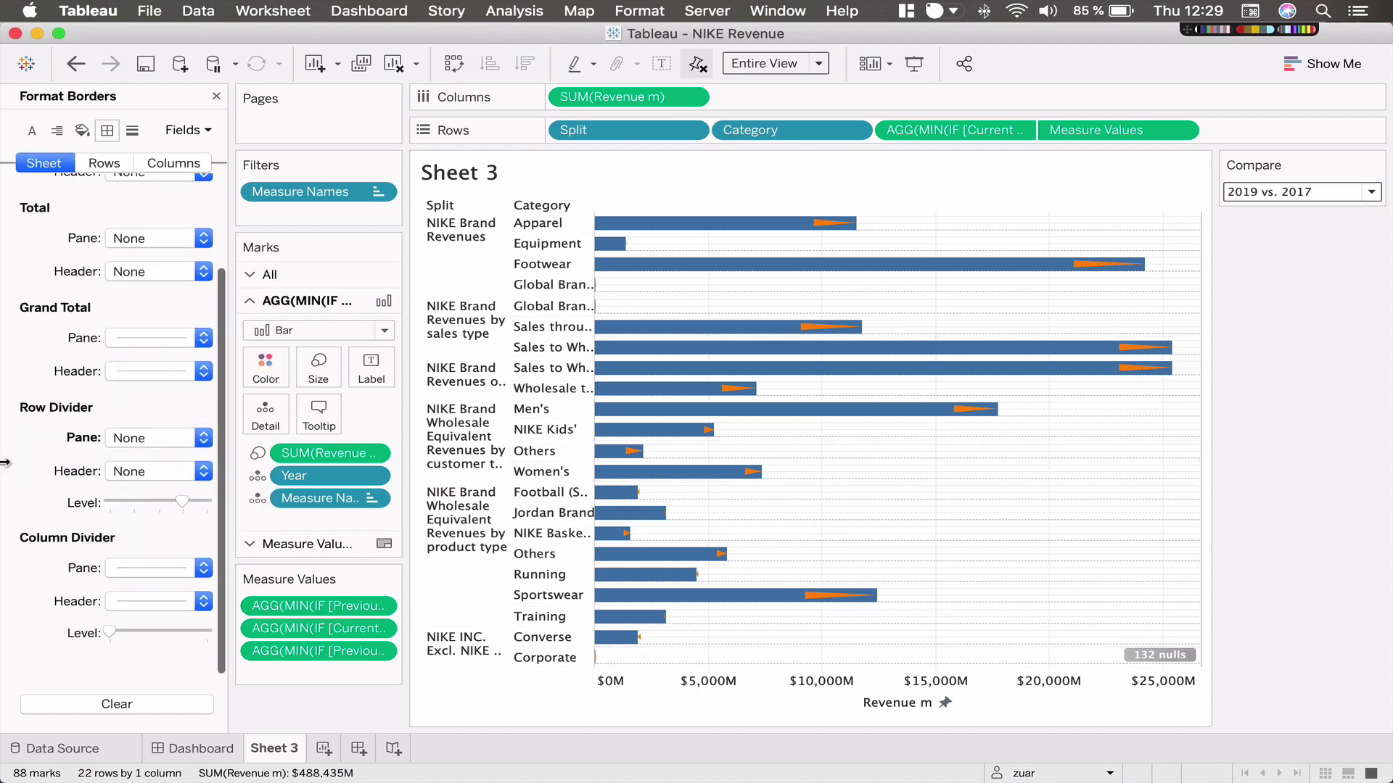
pyautogui.click(134, 566)
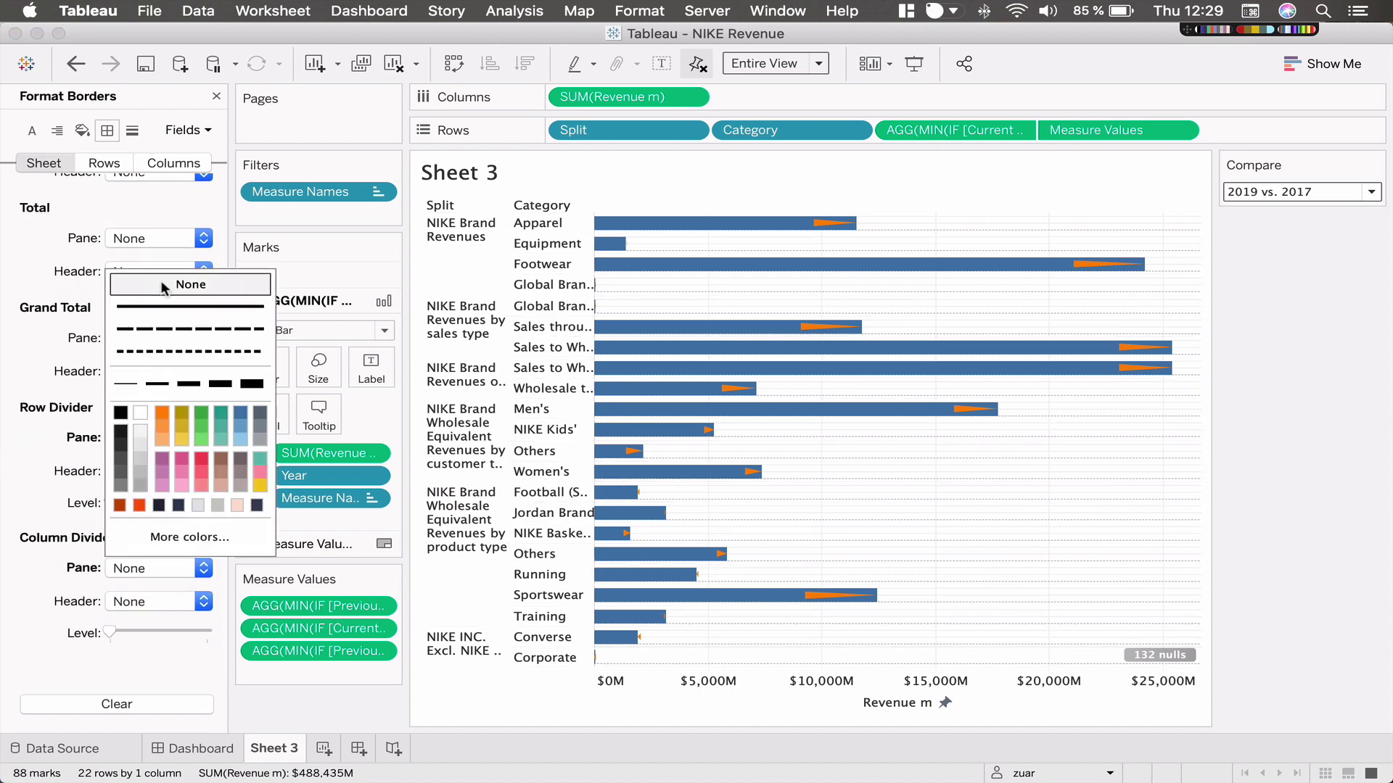
# Set grid lines and zero lines to None in Format Lines.
pyautogui.click(126, 135)
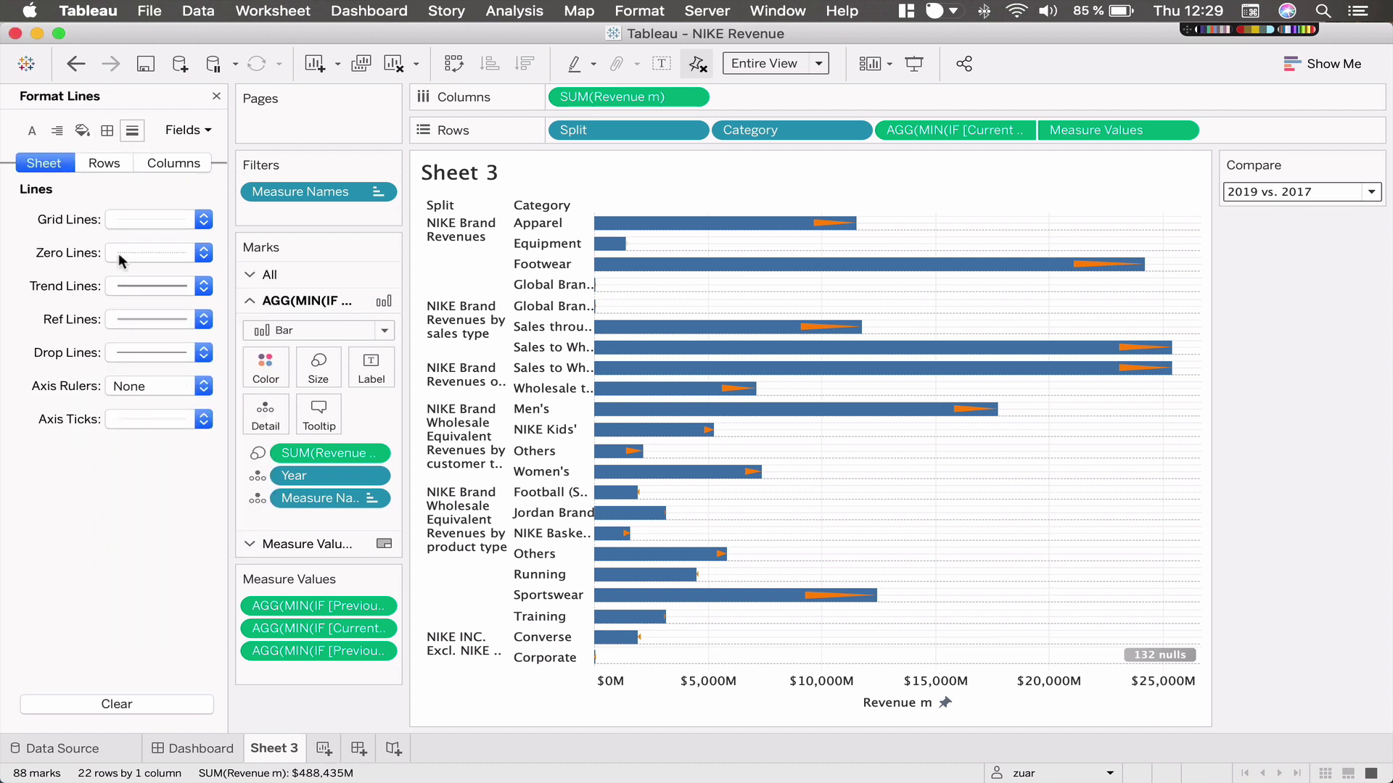
pyautogui.click(122, 221)
pyautogui.click(190, 247)
pyautogui.click(133, 249)
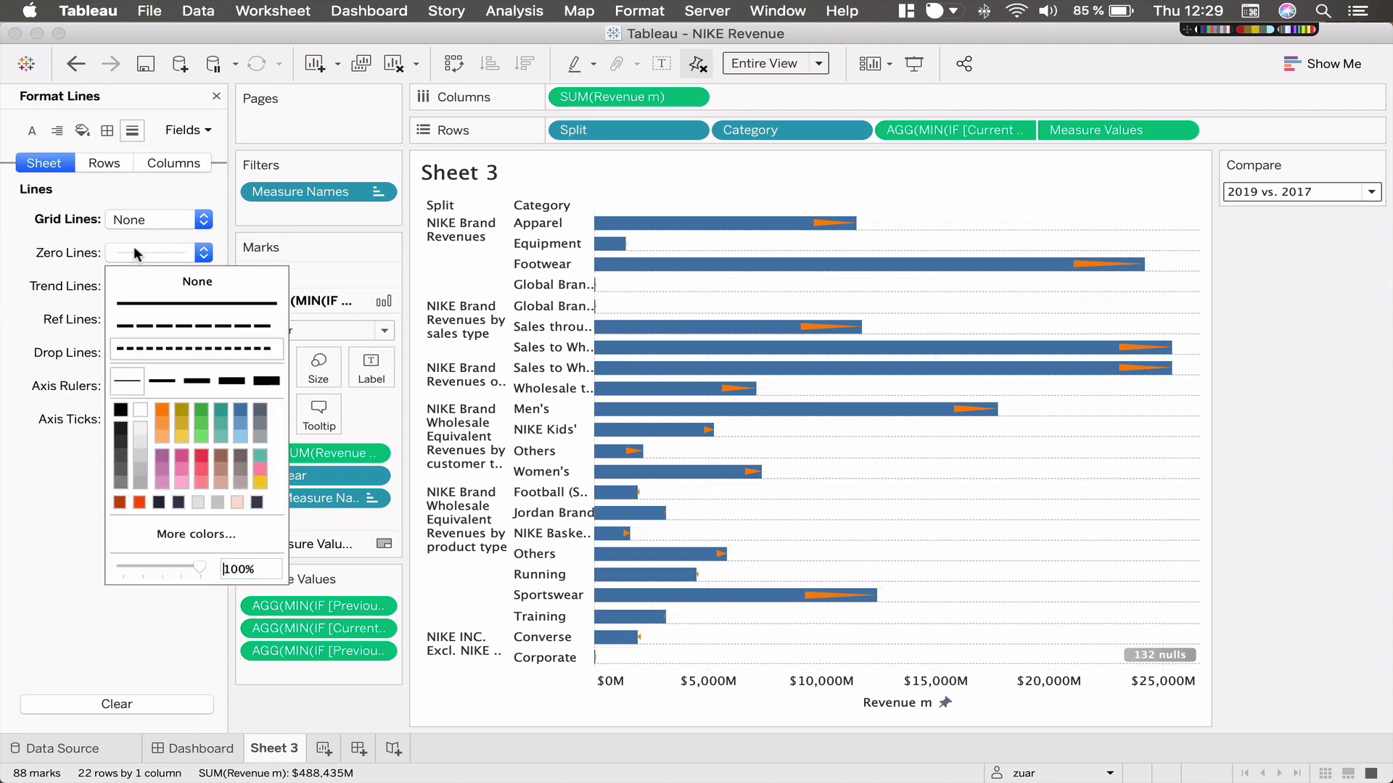
pyautogui.click(150, 282)
pyautogui.click(969, 206)
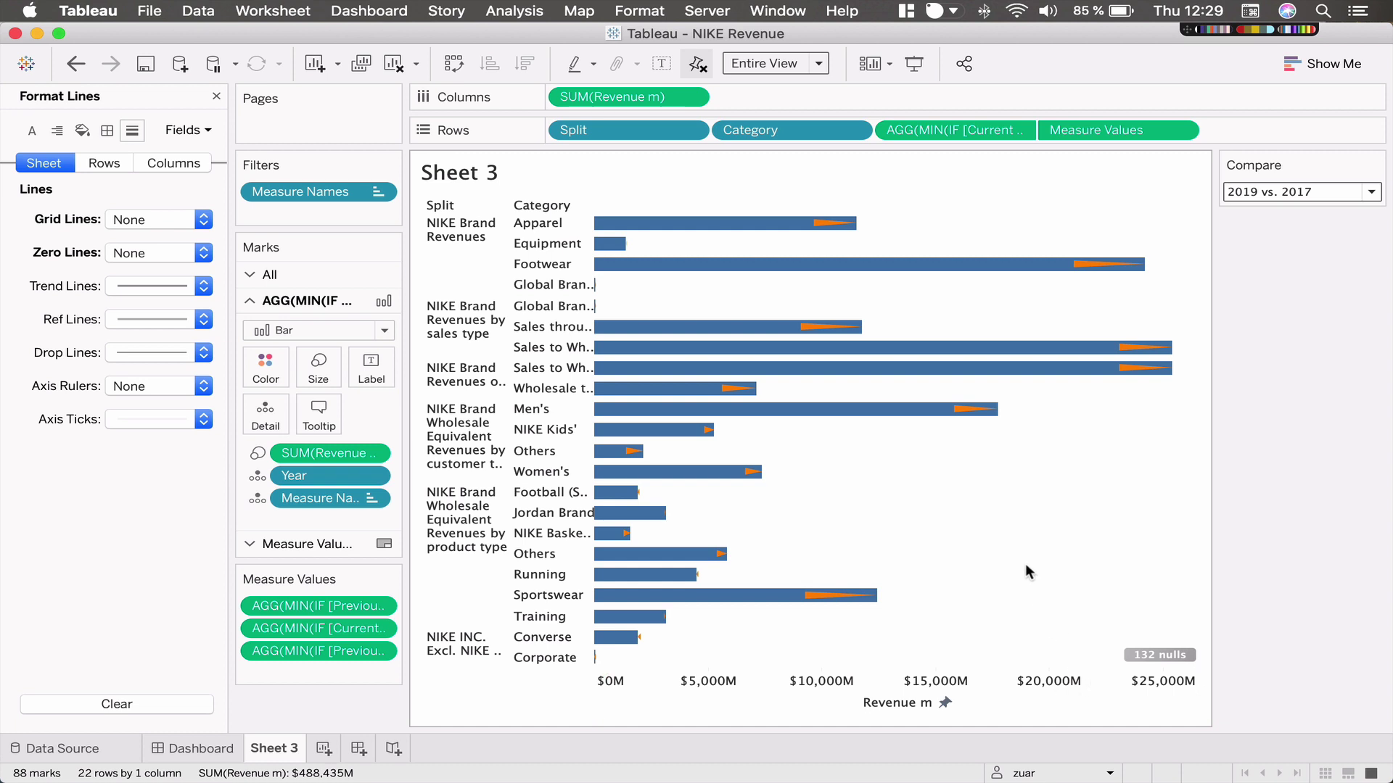
pyautogui.click(216, 96)
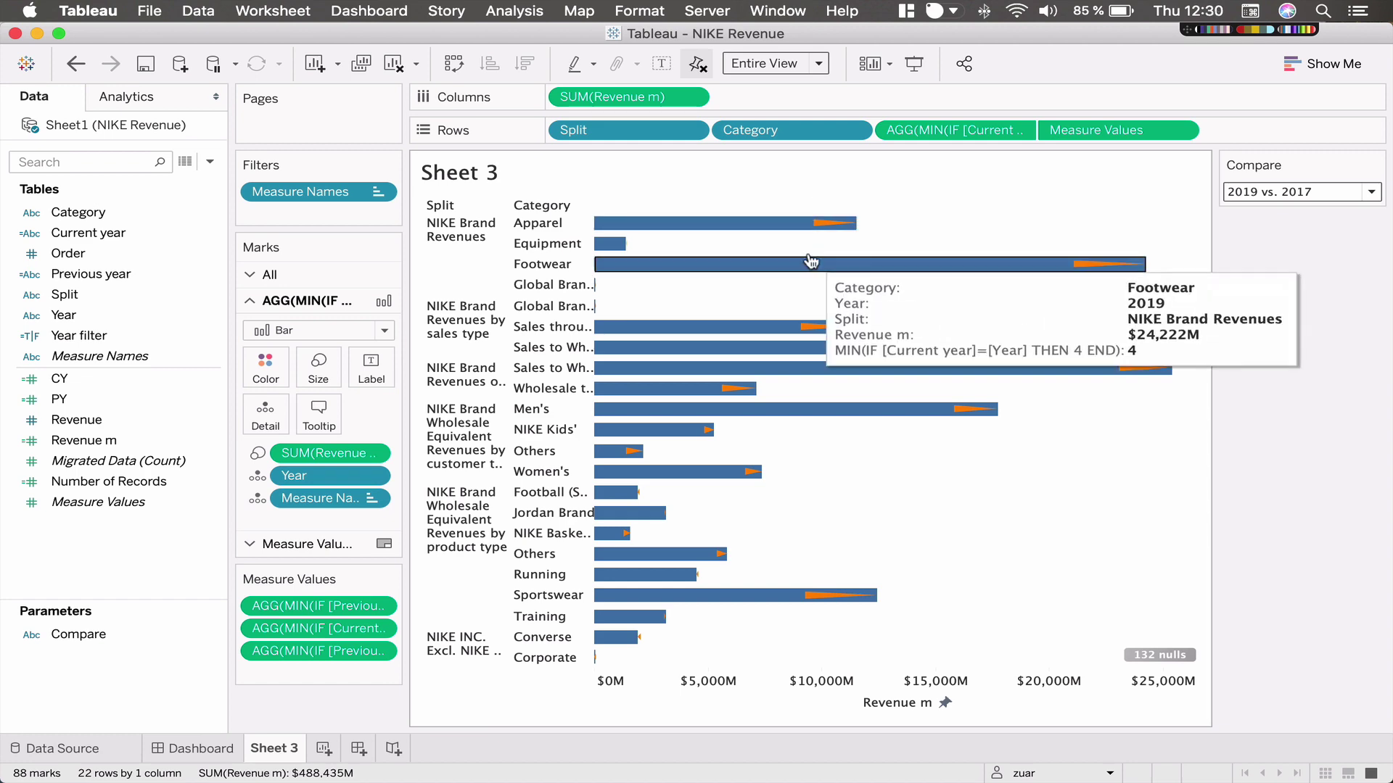
# Create a new calculated field named 'Previous value'.
pyautogui.rightClick(45, 575)
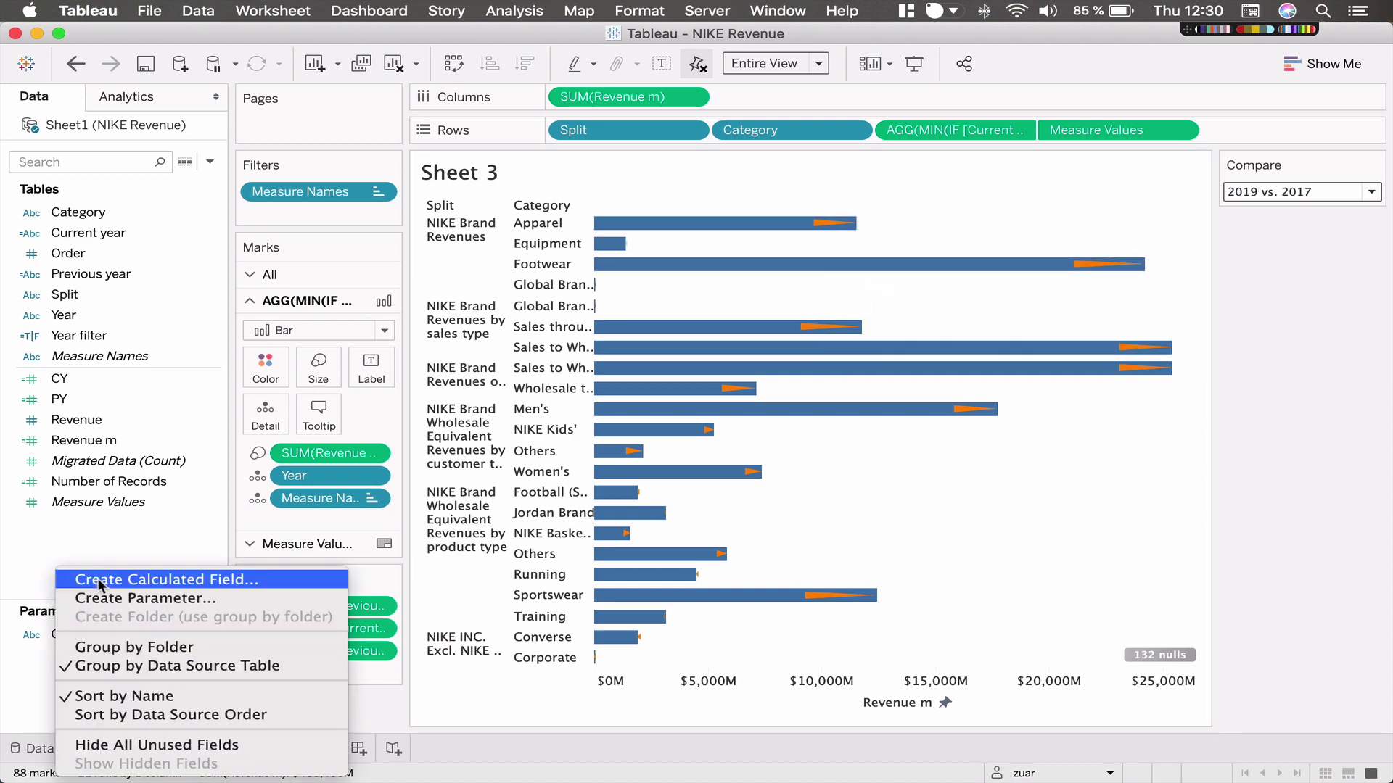
pyautogui.click(73, 578)
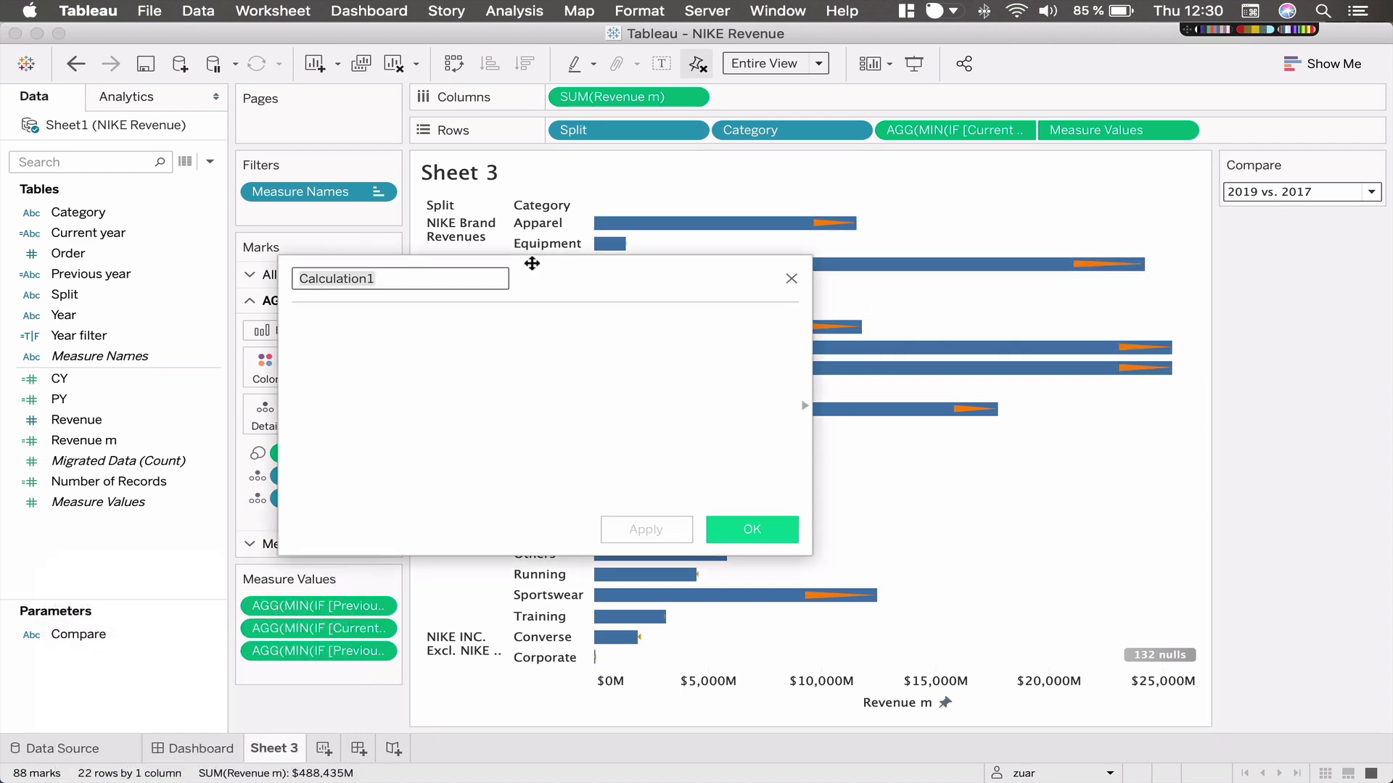
pyautogui.write('Cu')
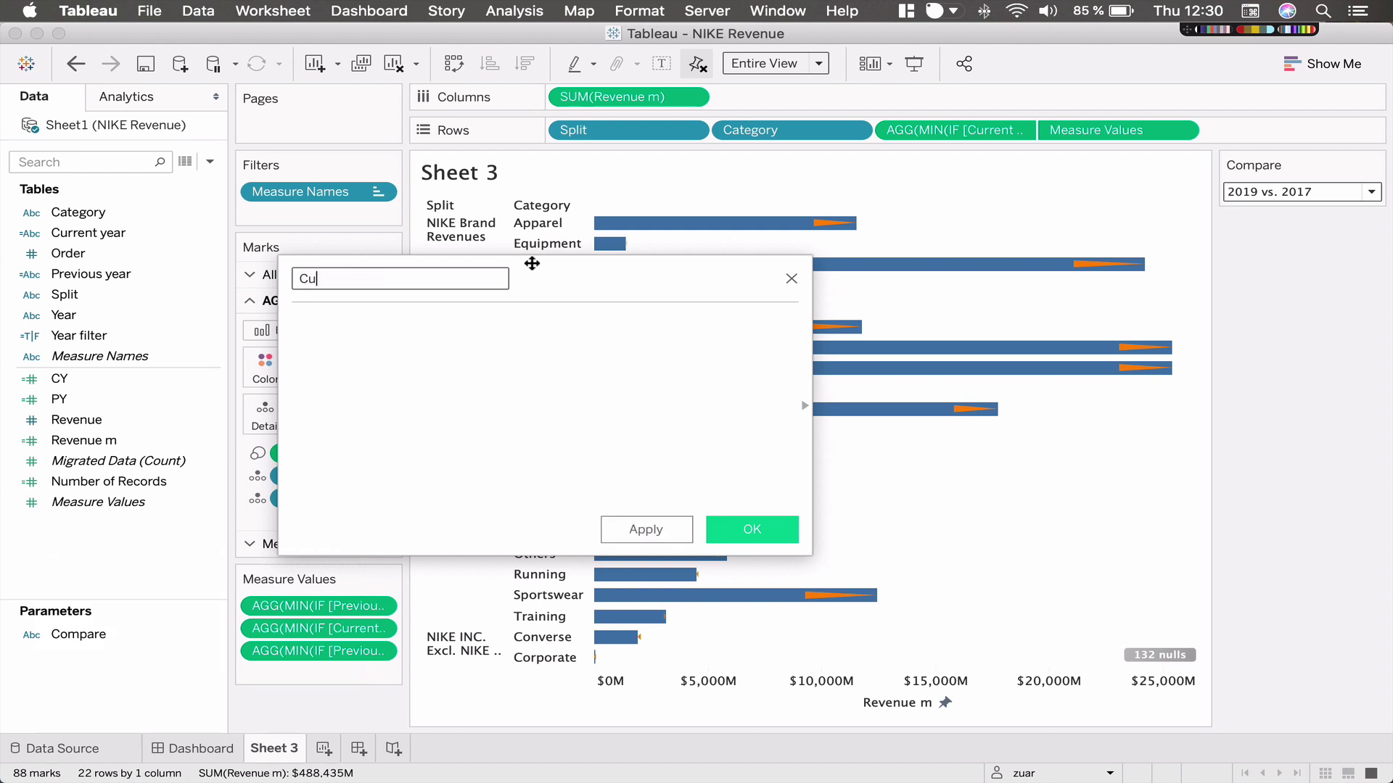
pyautogui.write('rrent')
pyautogui.press('super+a')
pyautogui.write('Previous value')
# Enter the formula IF [Previous year]=[Year] THEN [Revenue m] END and save it.
pyautogui.click(459, 381)
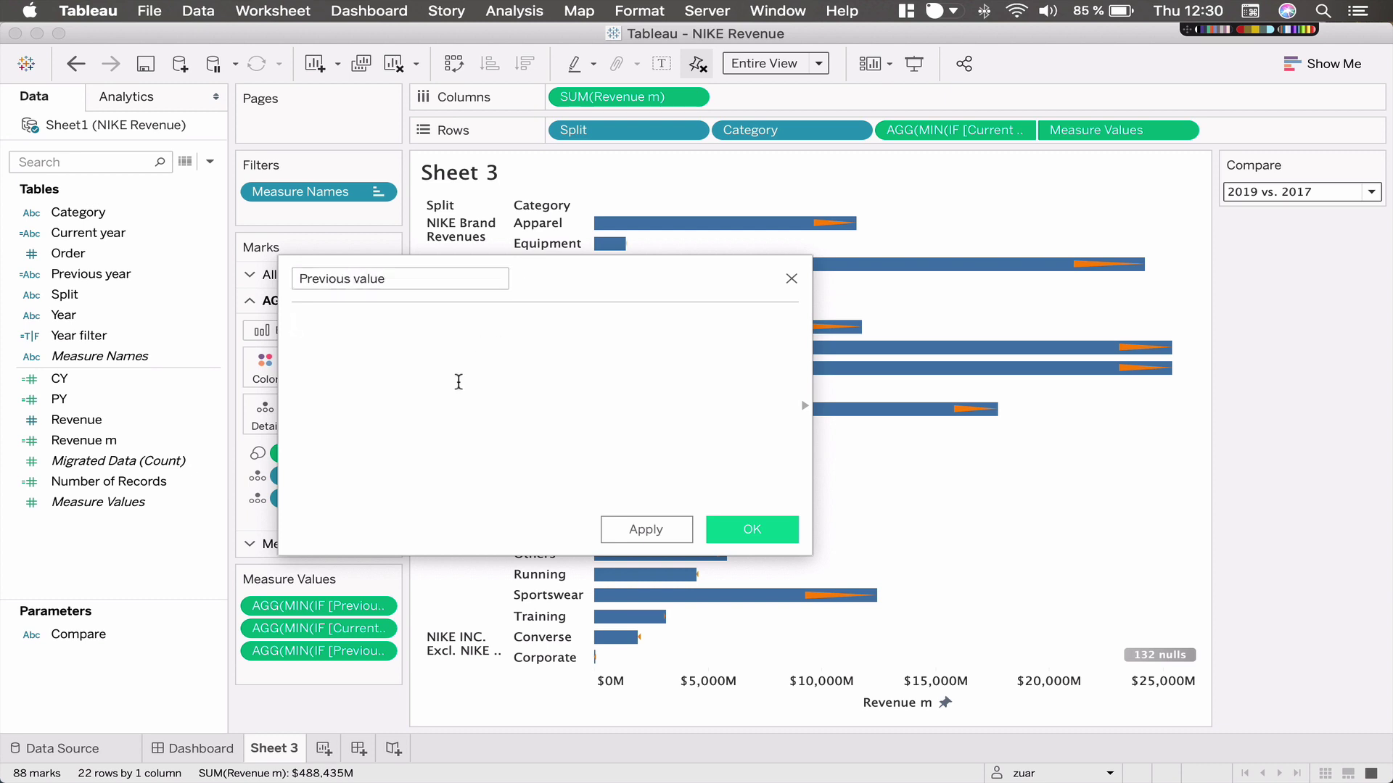
pyautogui.write('IF pre')
pyautogui.press('Return')
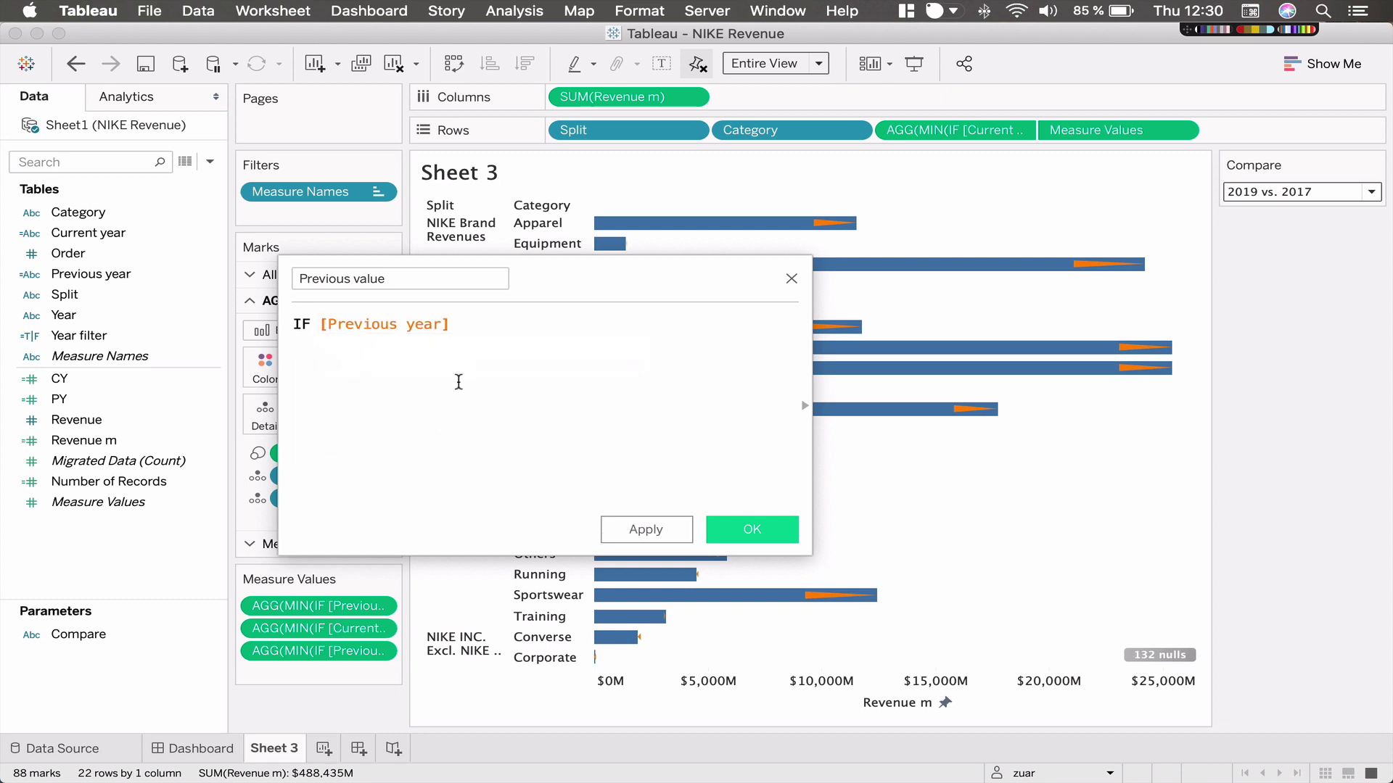
pyautogui.write('=ye')
pyautogui.press('Return')
pyautogui.write('TH')
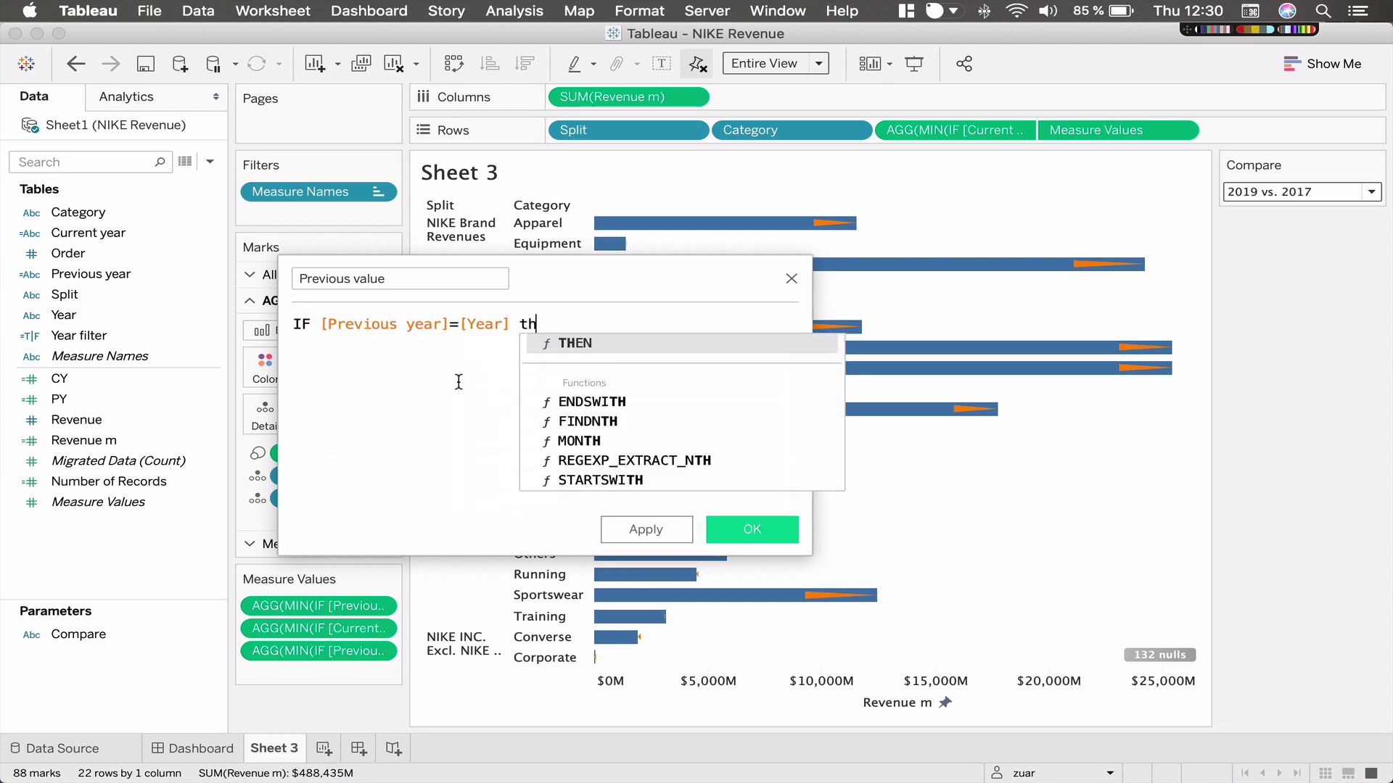
pyautogui.press('Return')
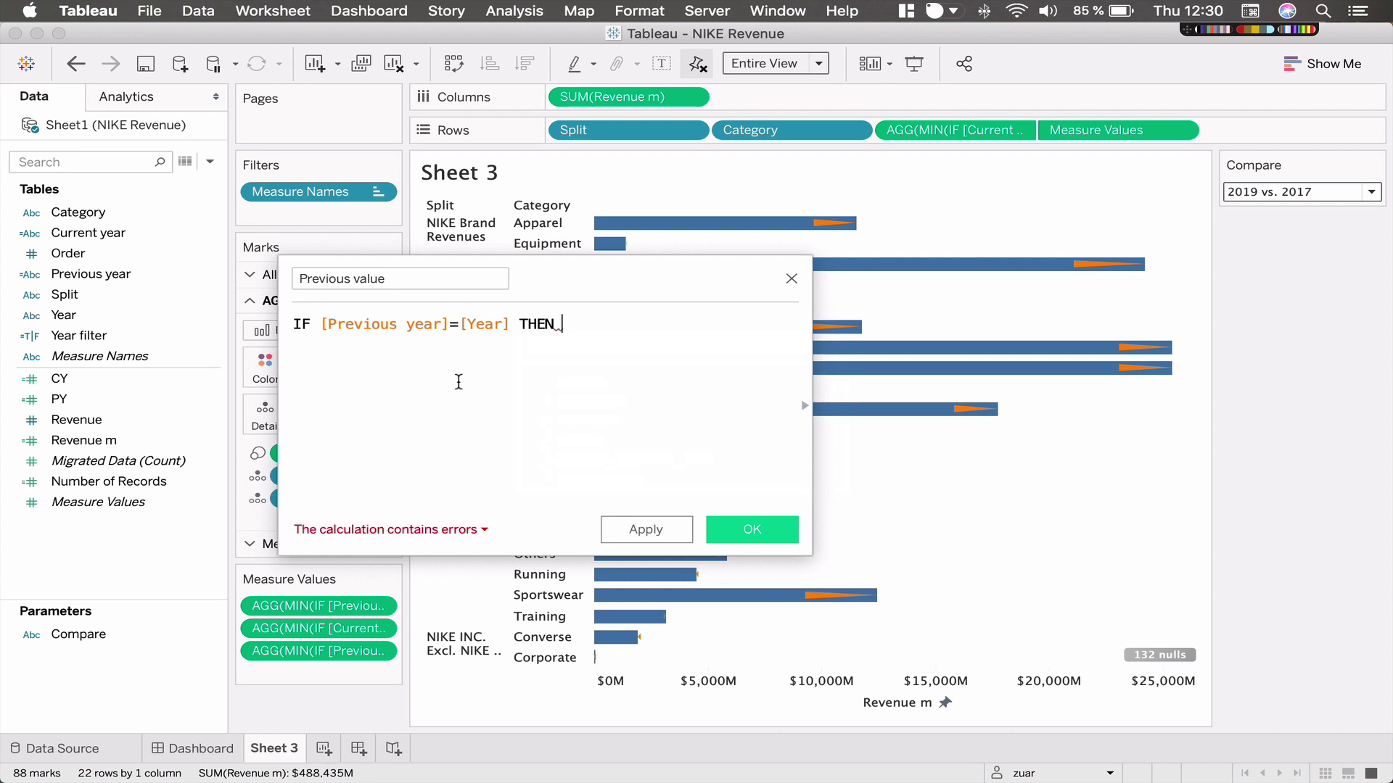
pyautogui.write('reve')
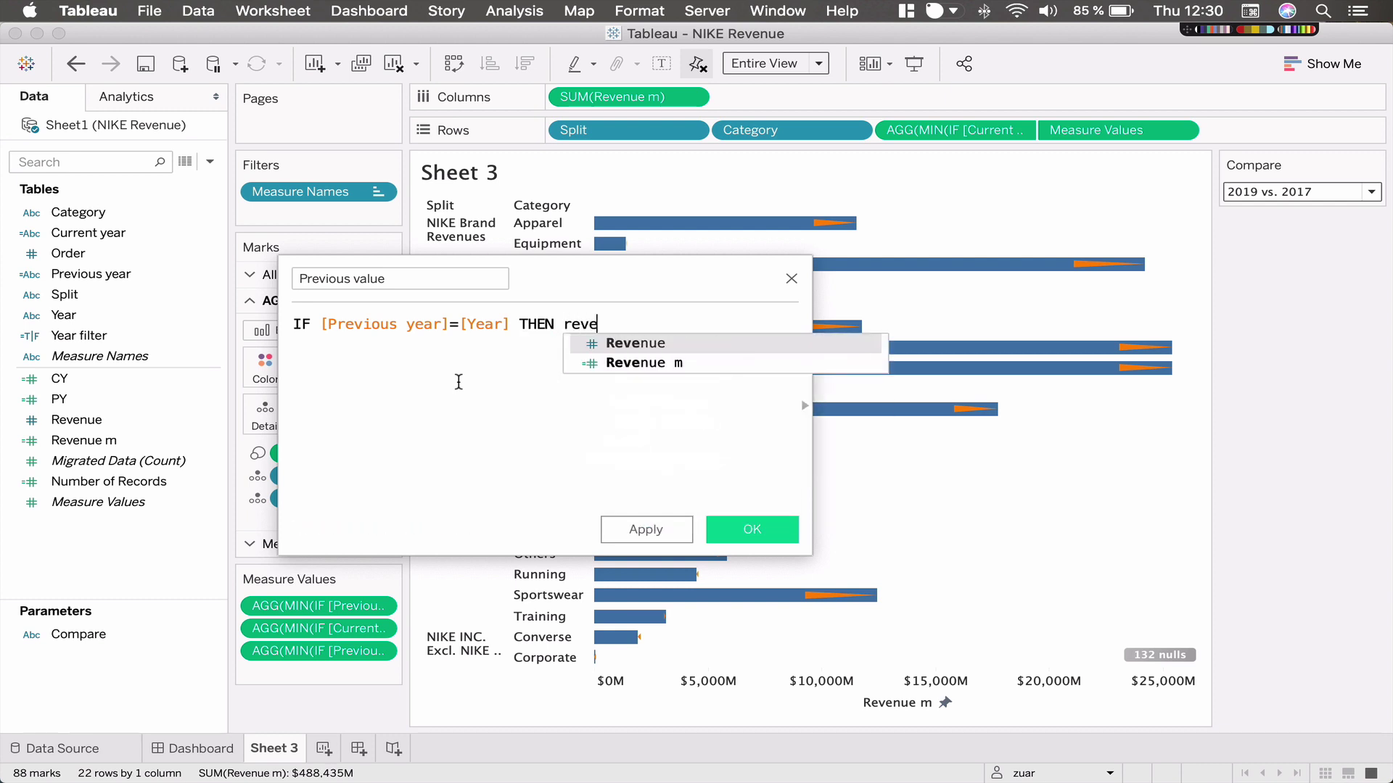
pyautogui.click(636, 362)
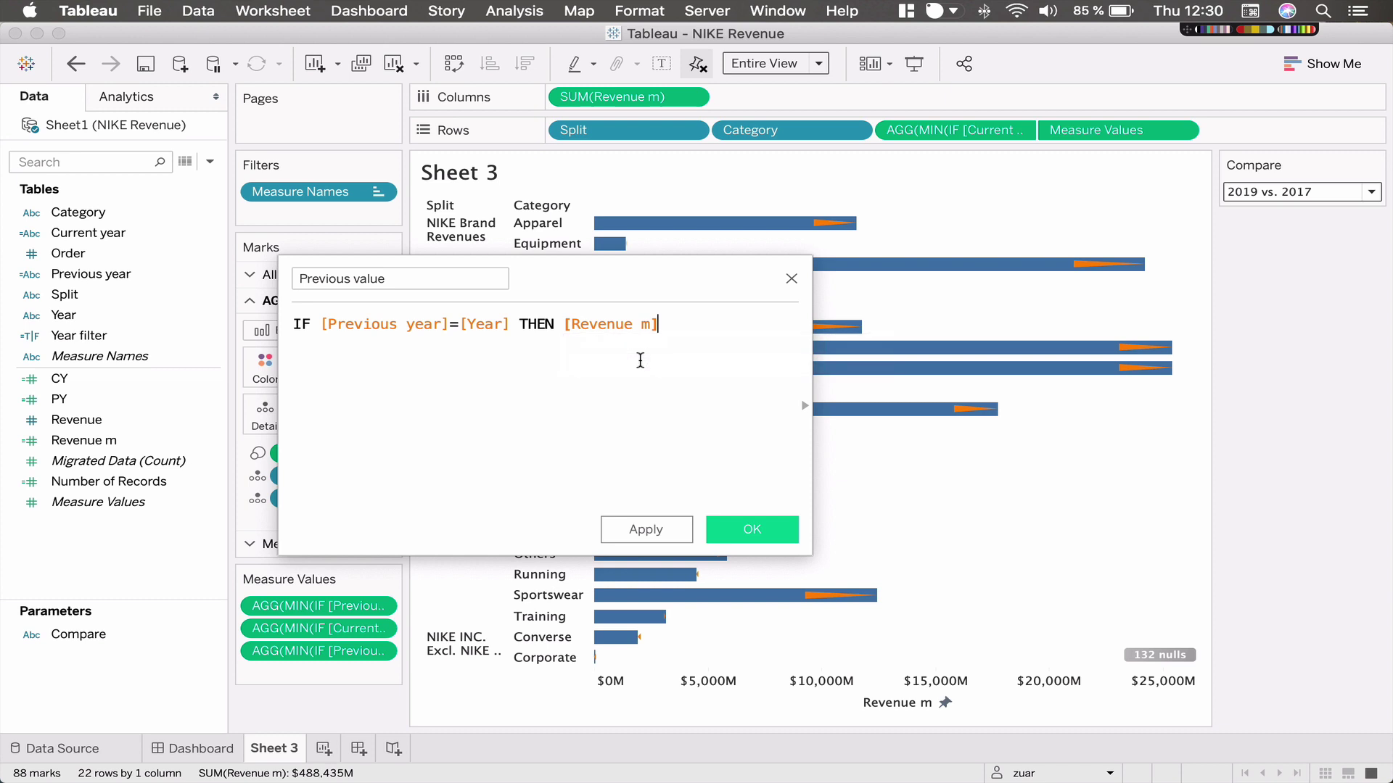
pyautogui.write('END')
pyautogui.press('Return')
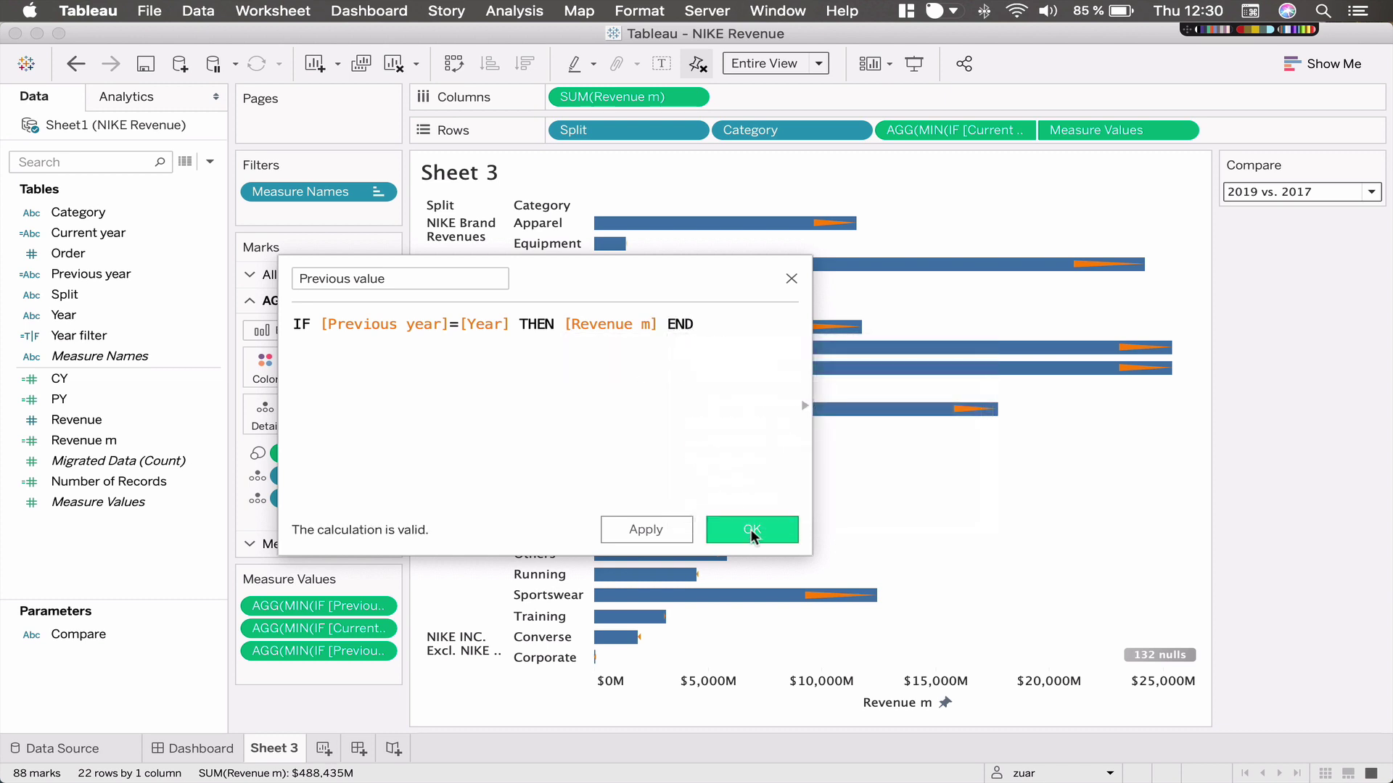
pyautogui.click(751, 531)
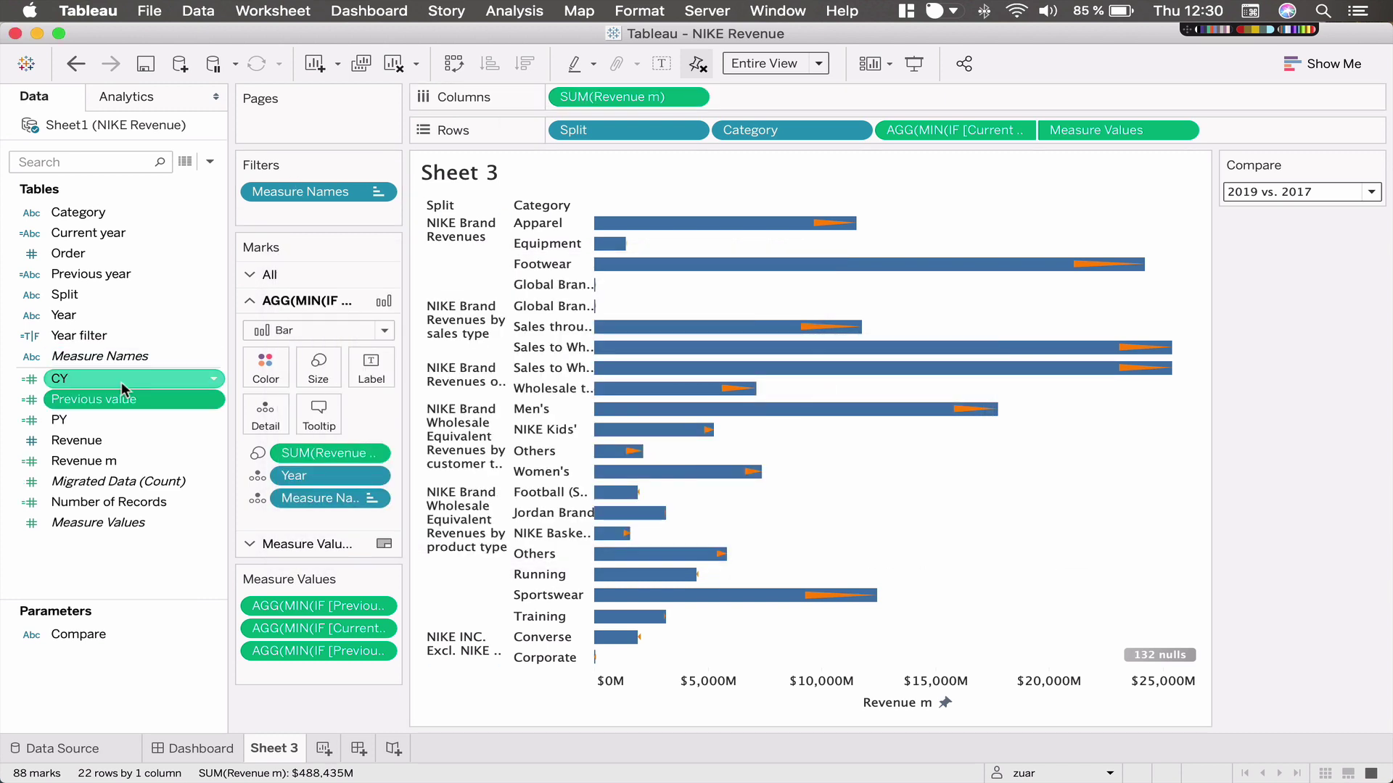
# Put Previous value on Detail and add a per-cell reference line on SUM(Revenue m).
pyautogui.moveTo(89, 401); pyautogui.dragTo(264, 428)
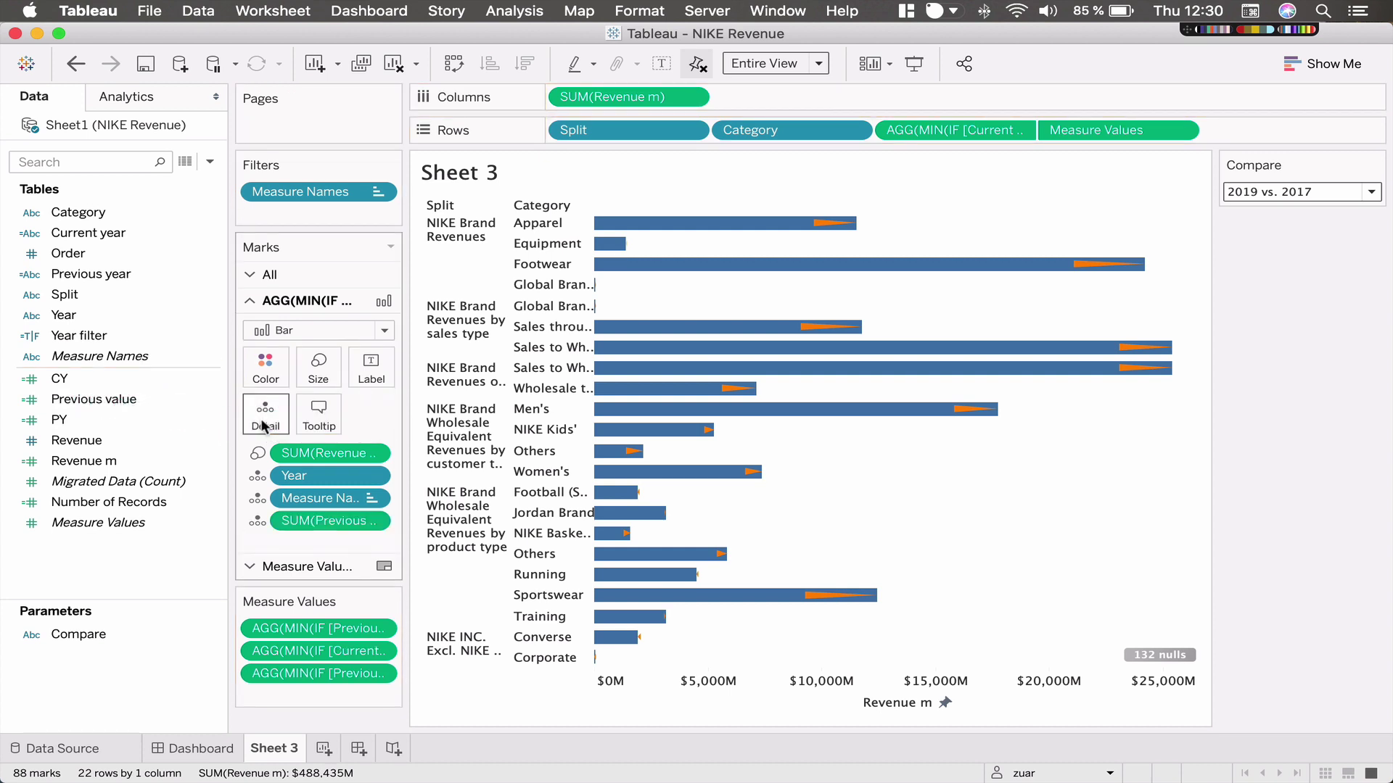
pyautogui.click(120, 90)
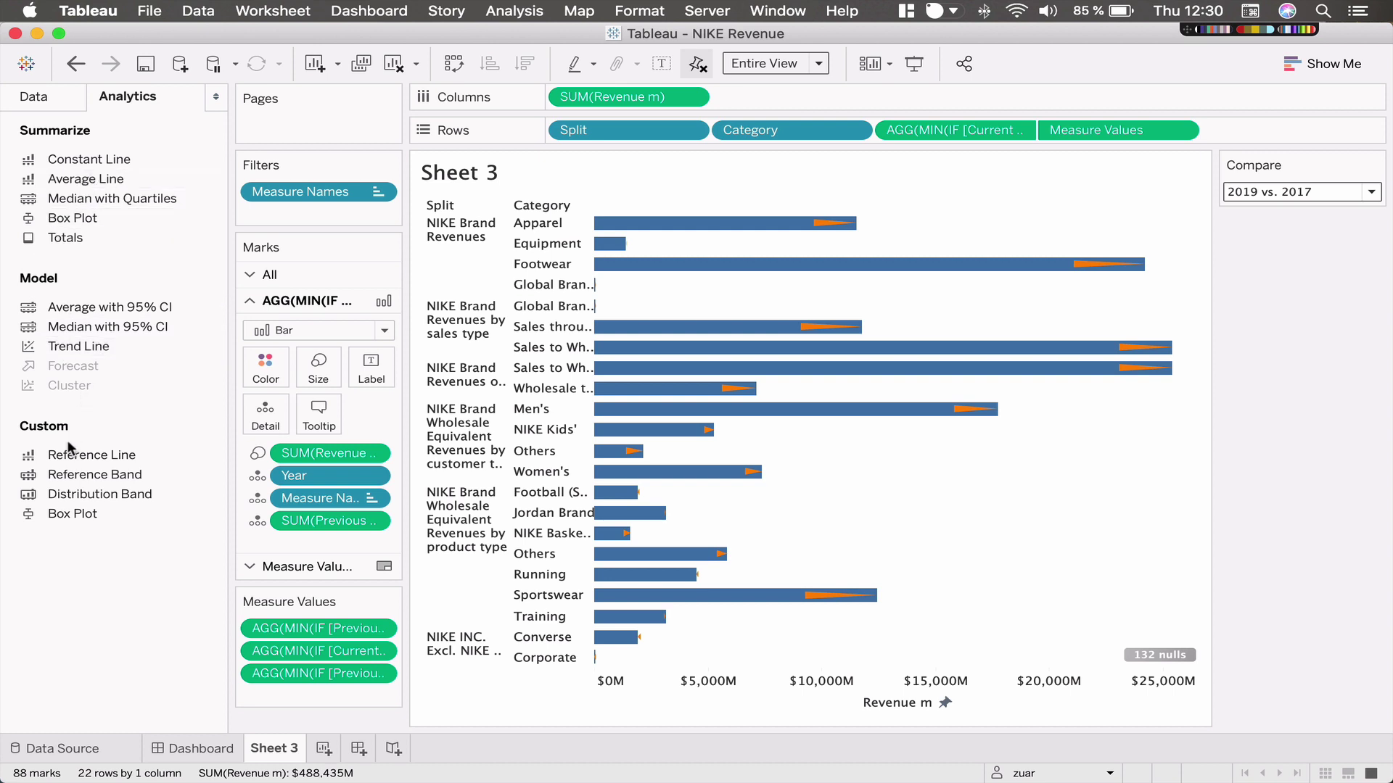
pyautogui.moveTo(71, 448); pyautogui.dragTo(454, 362)
pyautogui.moveTo(684, 270); pyautogui.dragTo(750, 286)
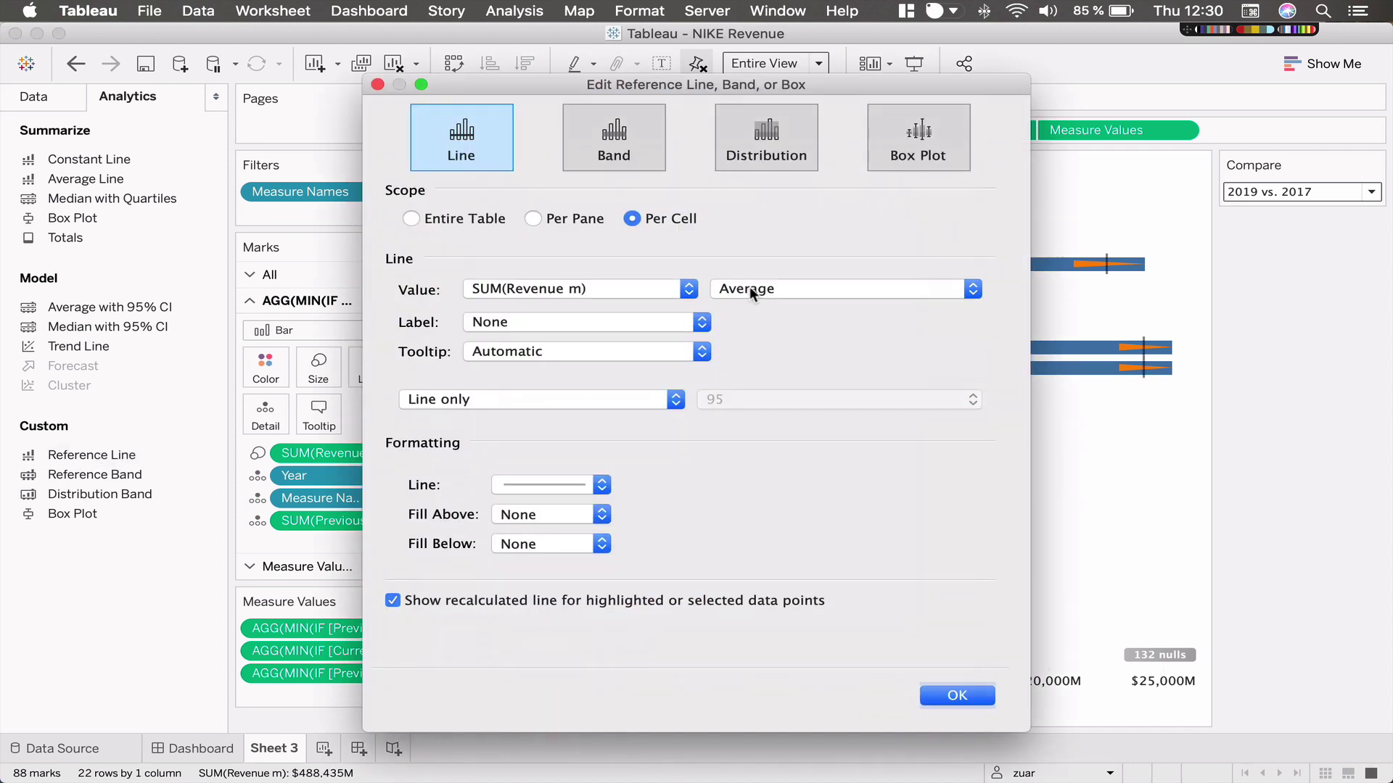
# Base the reference line on SUM(Previous value) aggregated by Minimum.
pyautogui.click(750, 289)
pyautogui.click(750, 286)
pyautogui.click(633, 293)
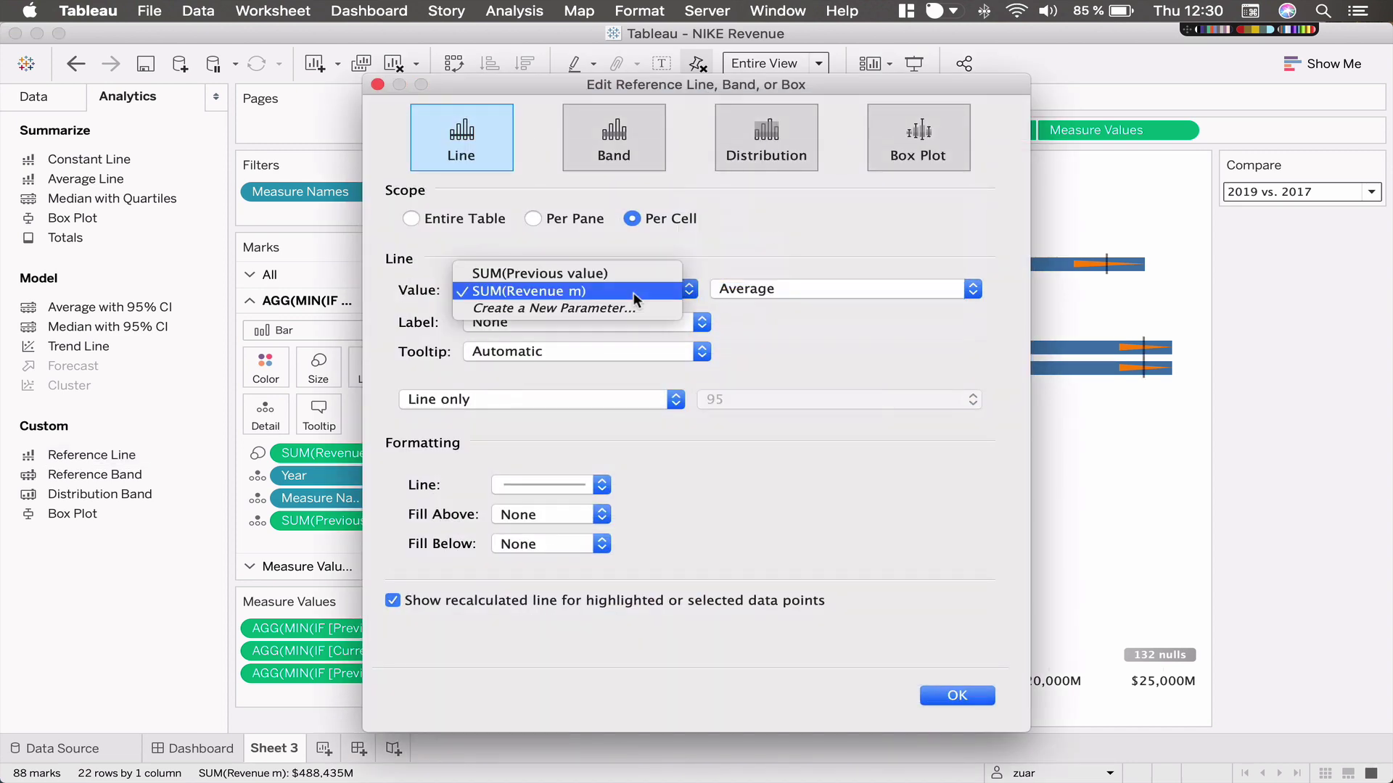
pyautogui.click(618, 273)
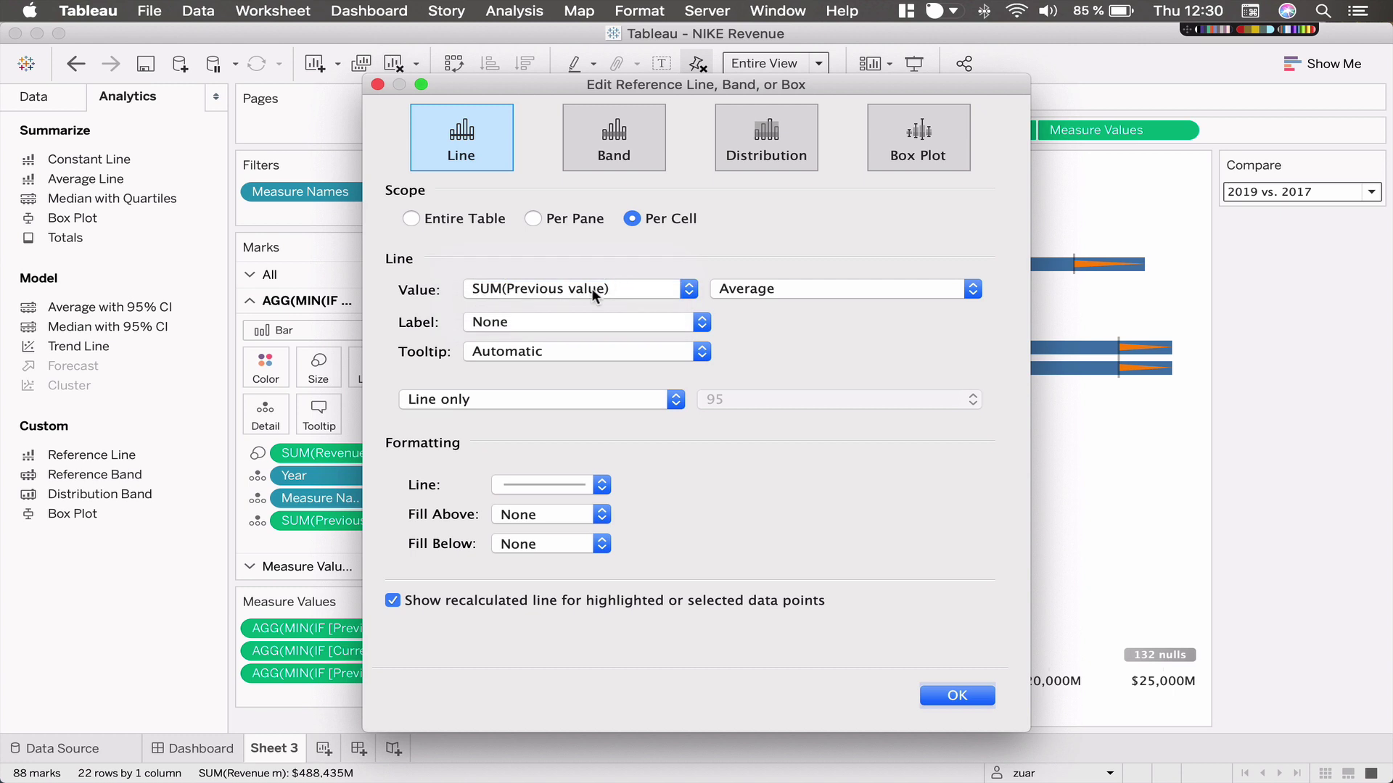
pyautogui.click(769, 289)
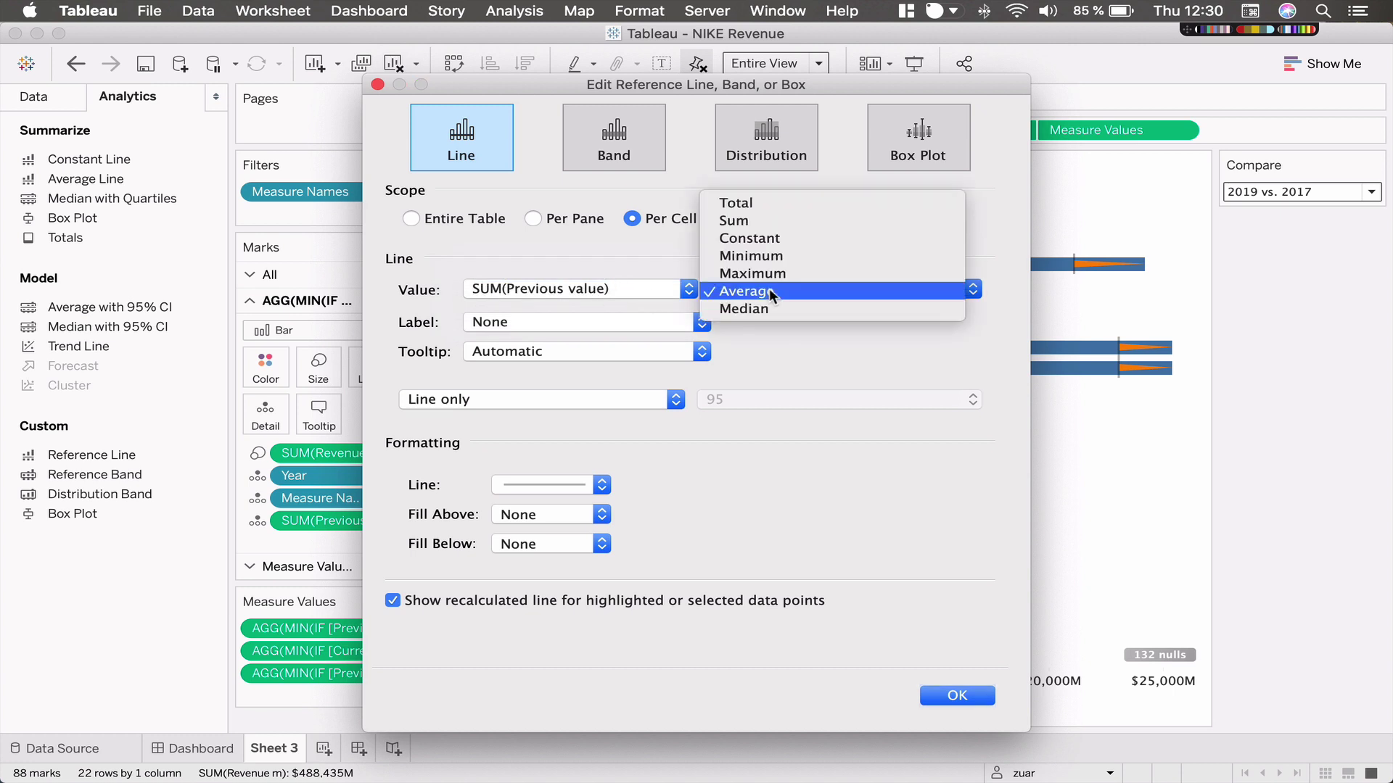
pyautogui.click(750, 256)
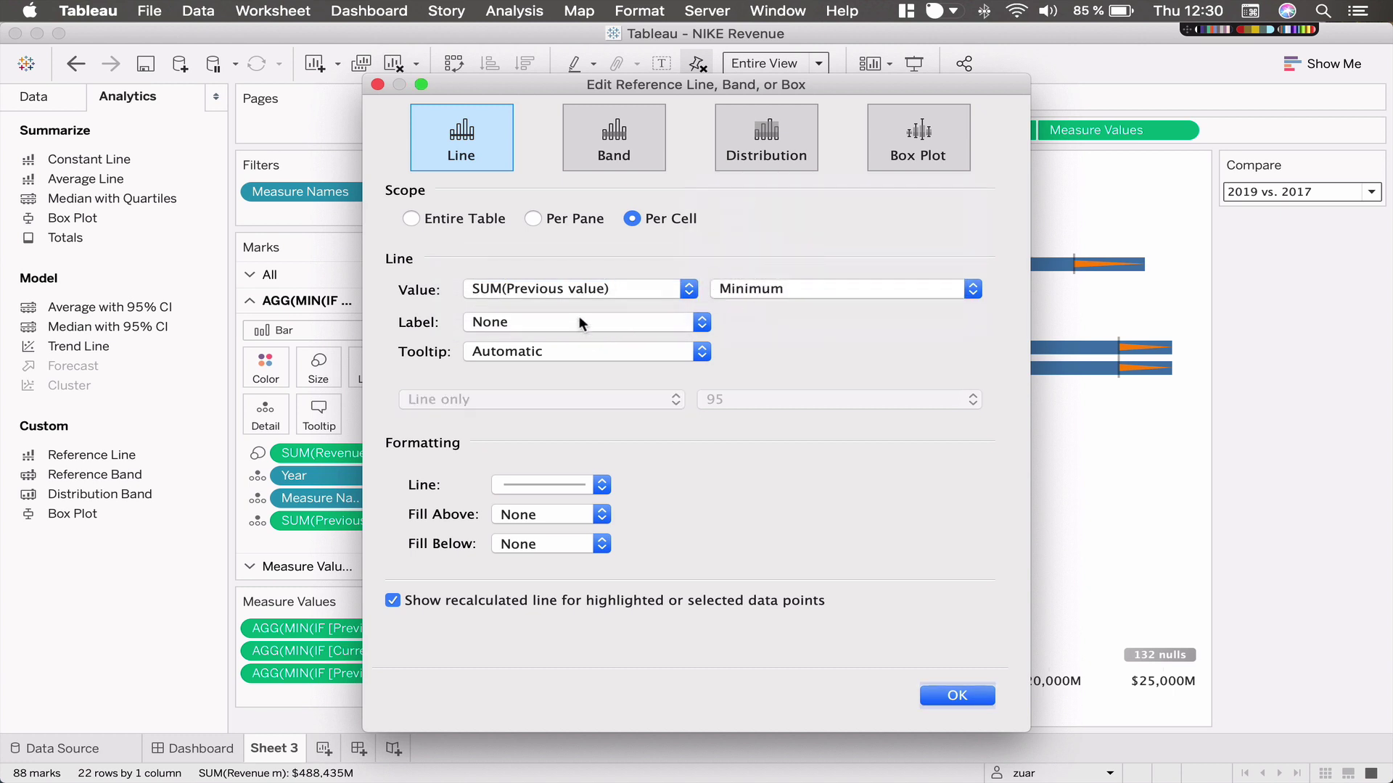
# Make the reference line dotted, turn off Show recalculated line, and confirm.
pyautogui.click(542, 485)
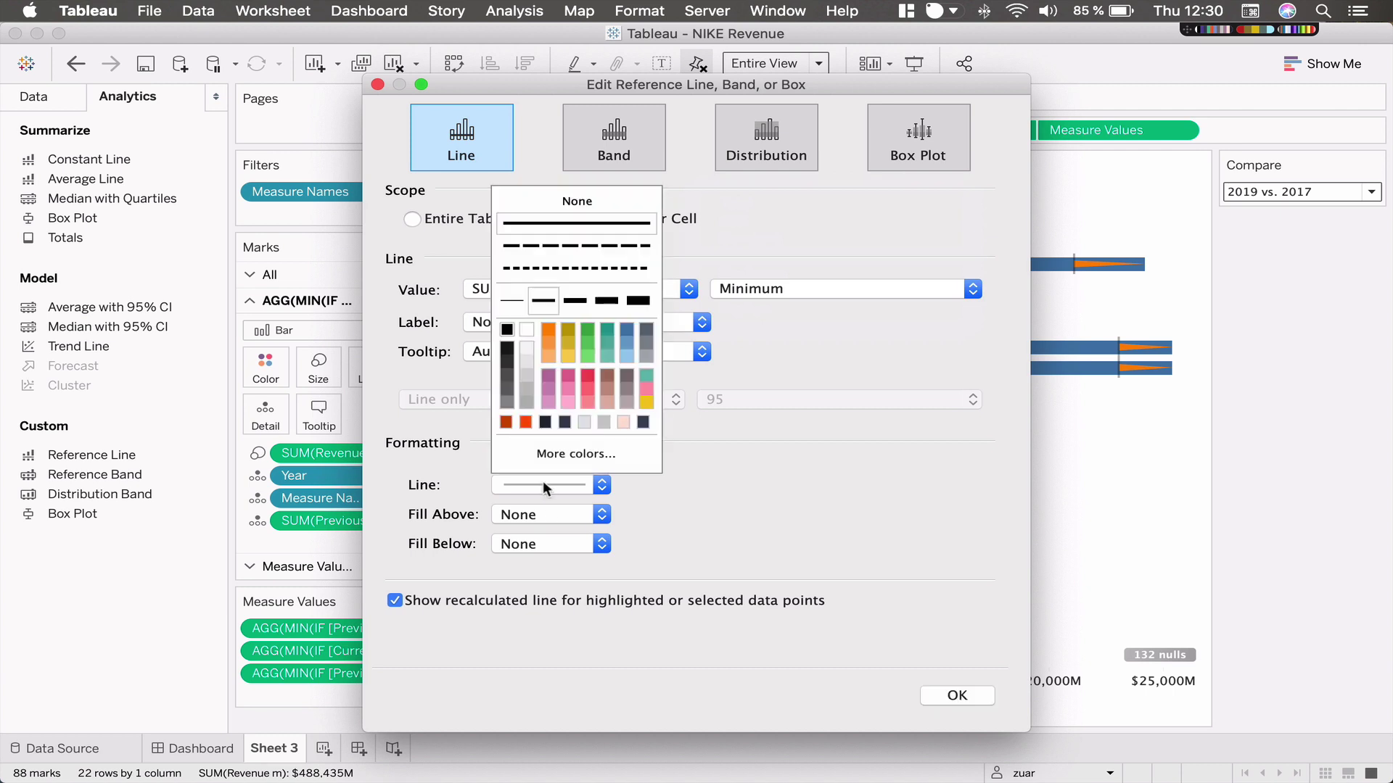
pyautogui.click(577, 262)
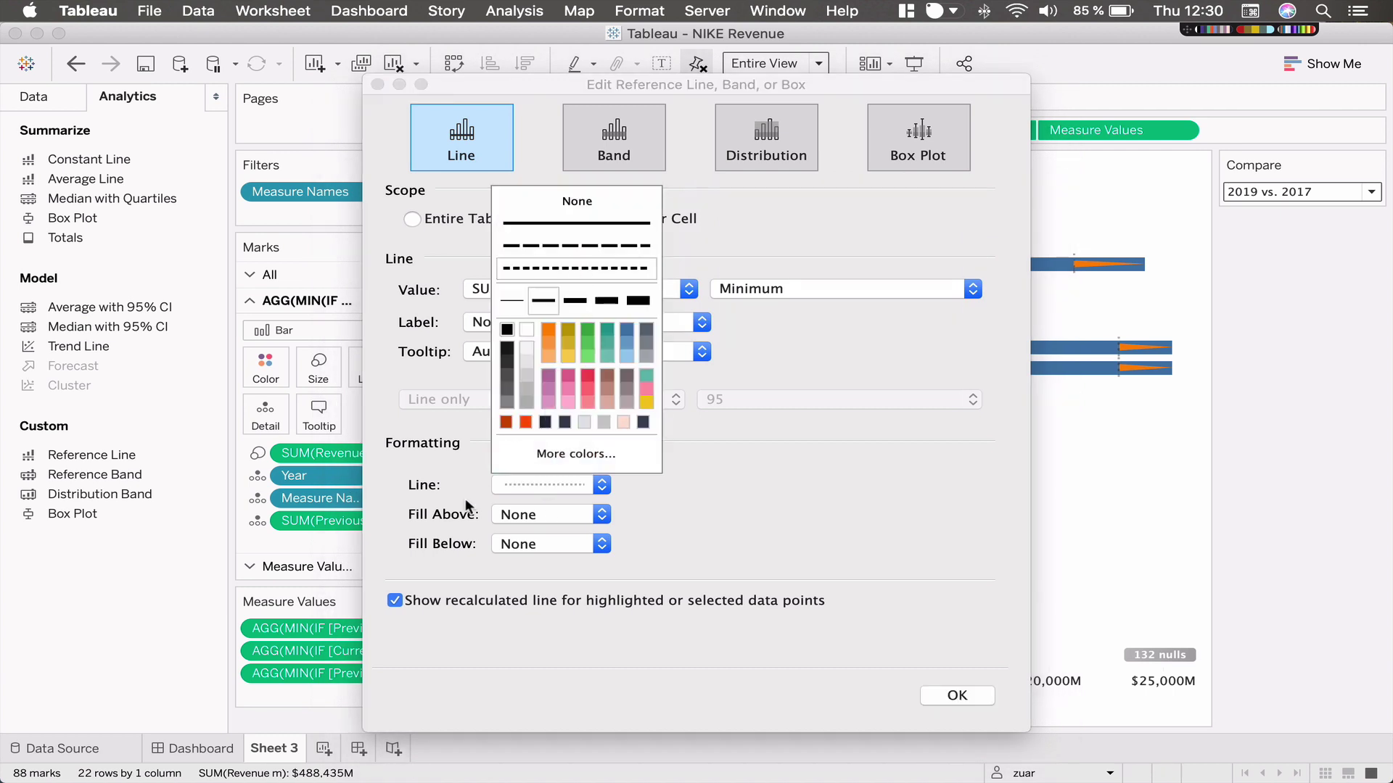
pyautogui.click(417, 567)
pyautogui.click(542, 479)
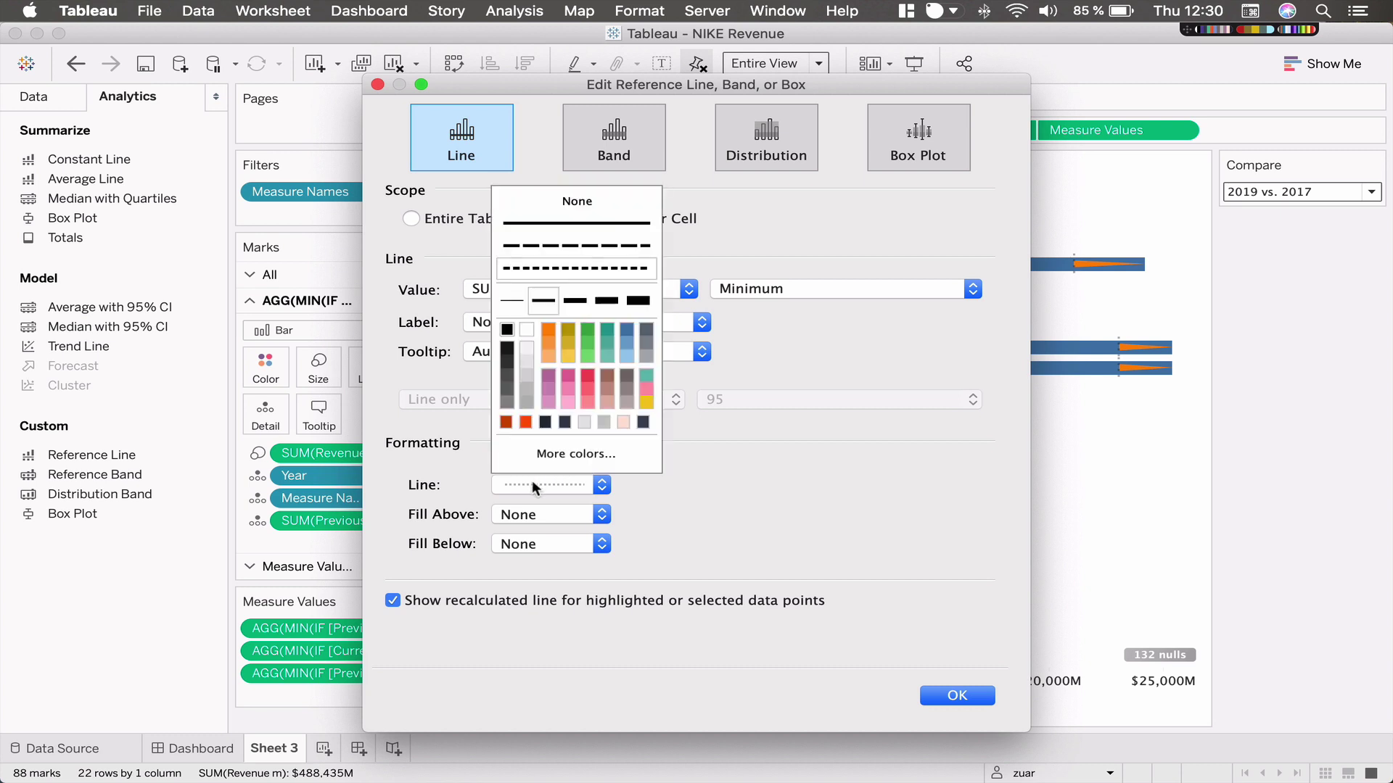
pyautogui.click(424, 571)
pyautogui.click(392, 601)
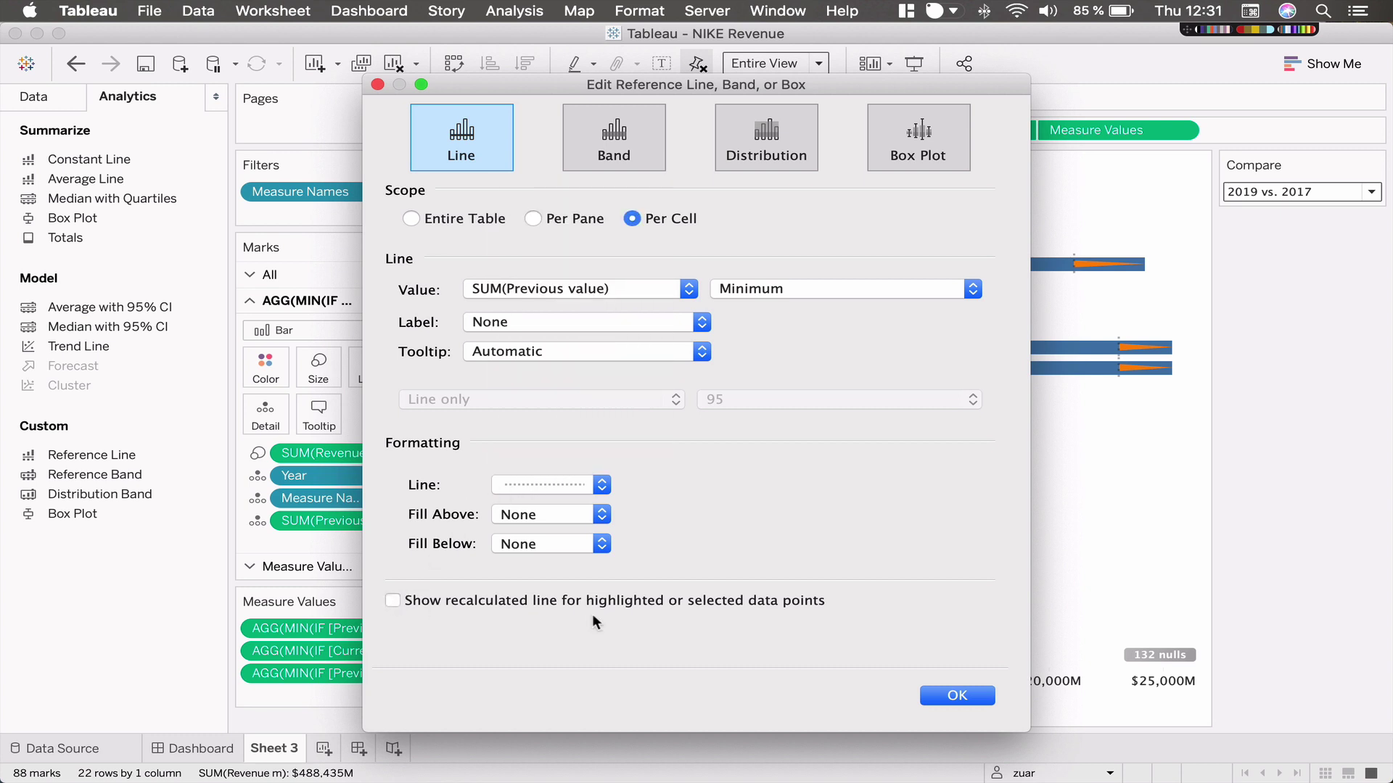
pyautogui.click(944, 690)
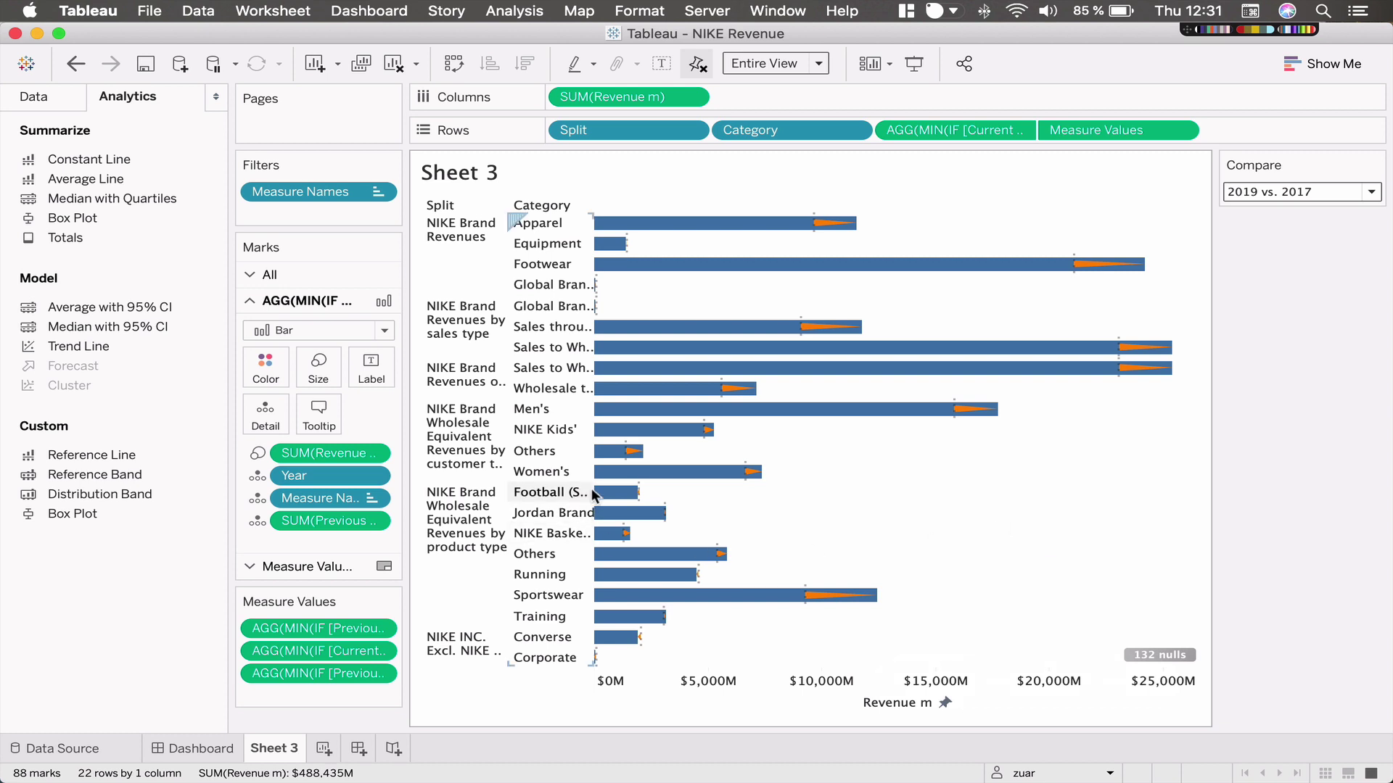
# Widen the Category and Split header columns, checking them against the Dashboard tab.
pyautogui.moveTo(695, 484); pyautogui.dragTo(697, 485)
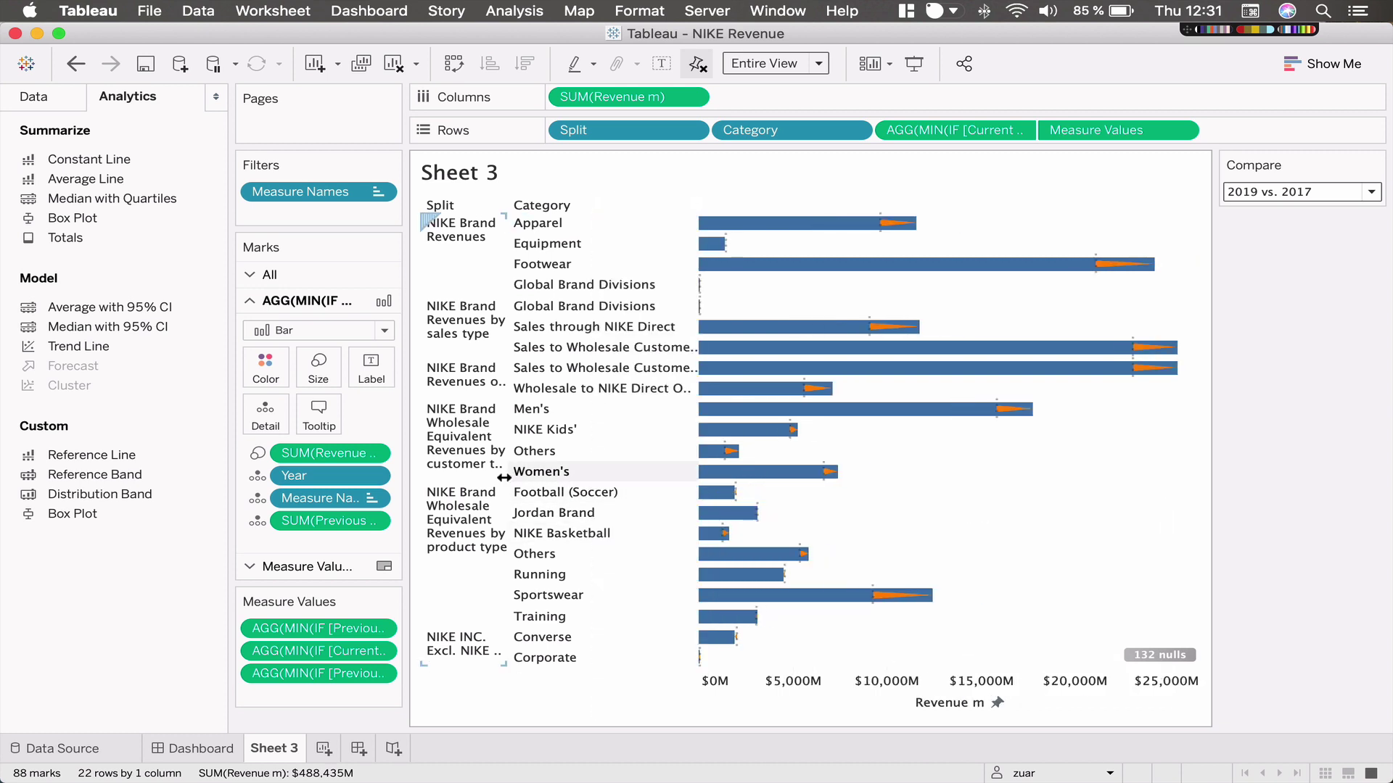
pyautogui.moveTo(509, 464); pyautogui.dragTo(638, 476)
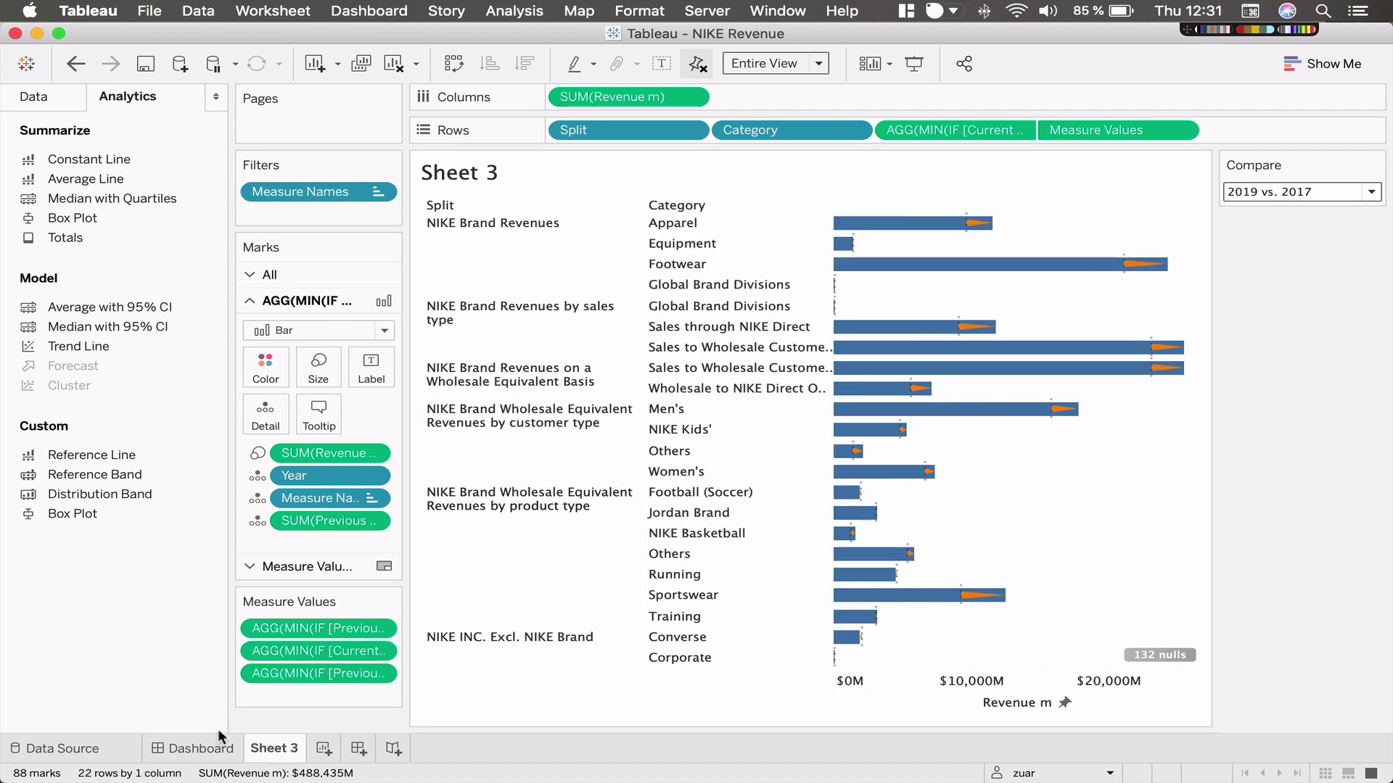
pyautogui.click(193, 749)
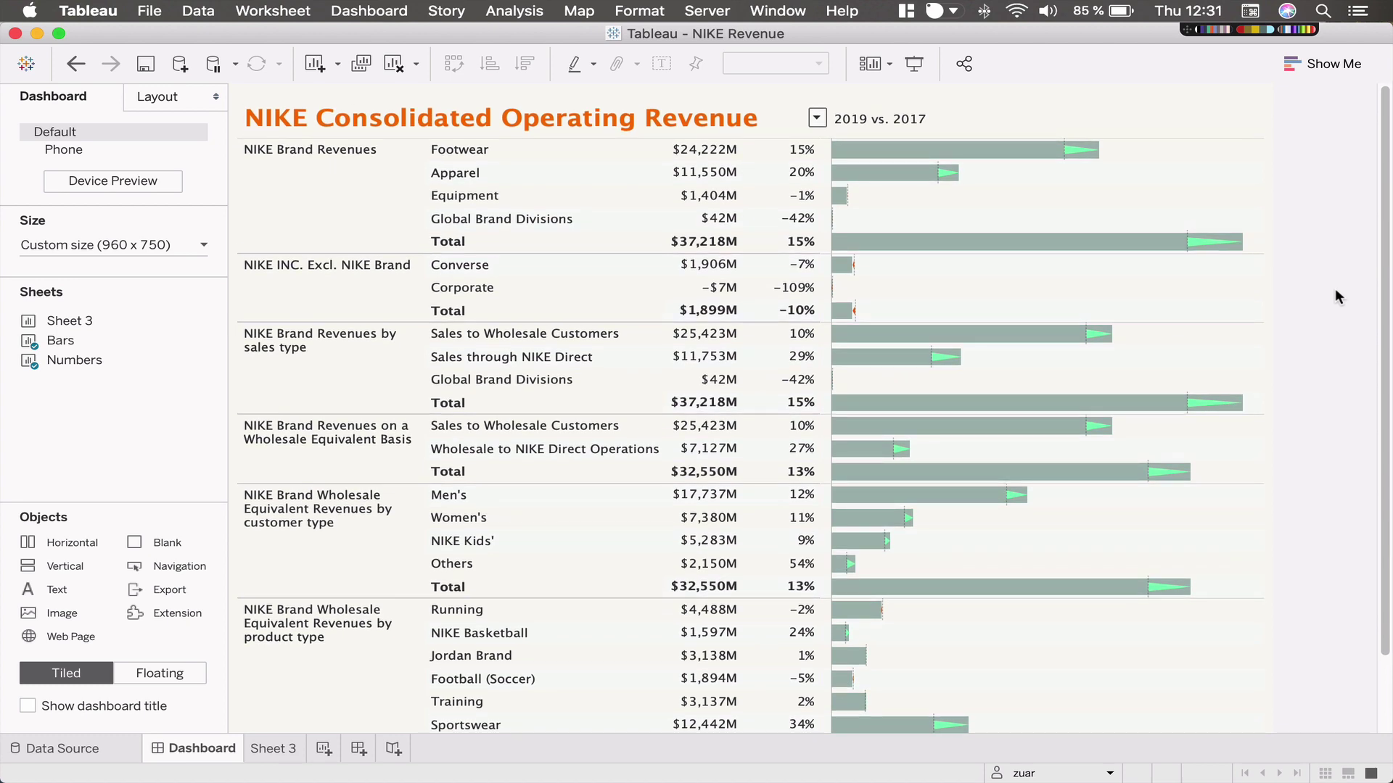
pyautogui.click(274, 749)
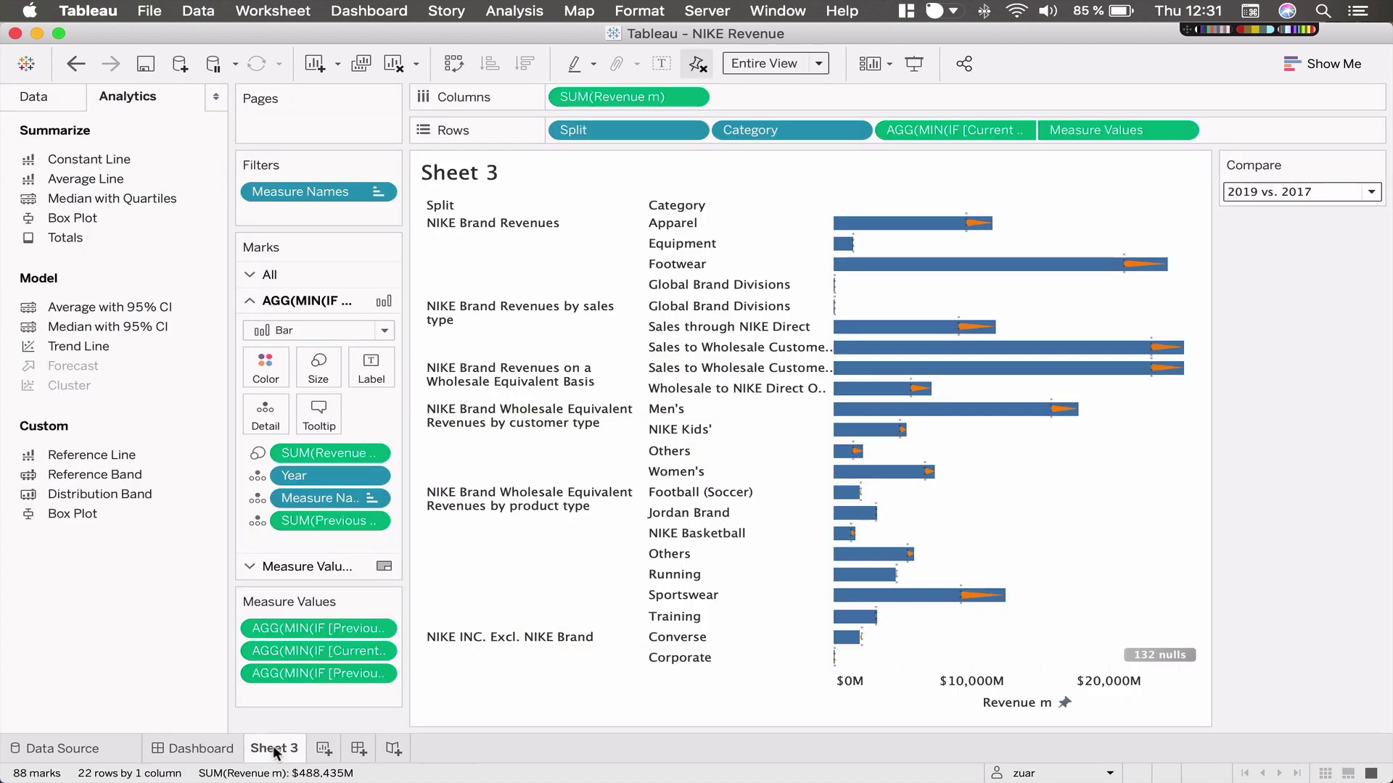